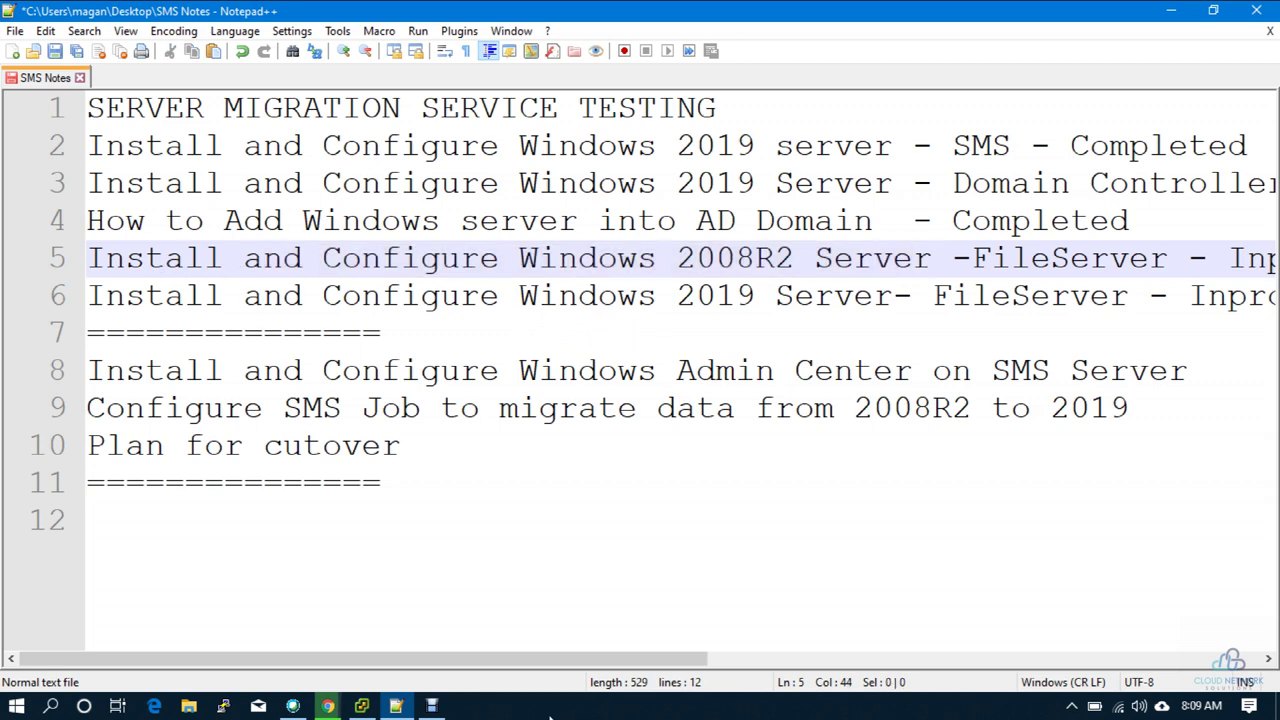
Step: Scroll right to read line 5's 2008R2 FileServer task in the notes, selecting 'FileServe'
{"action": "left_click_drag", "start_coordinate": [560, 661], "coordinate": [704, 645]}
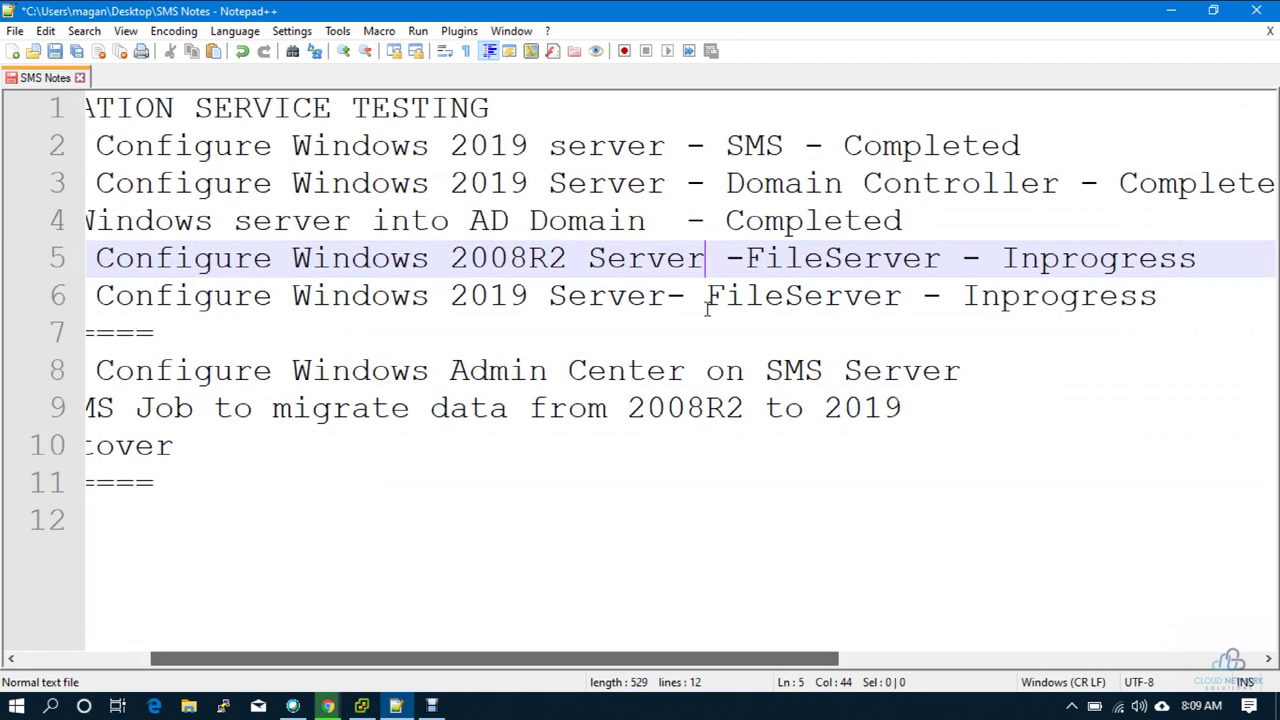
{"action": "left_click_drag", "start_coordinate": [745, 258], "coordinate": [941, 258]}
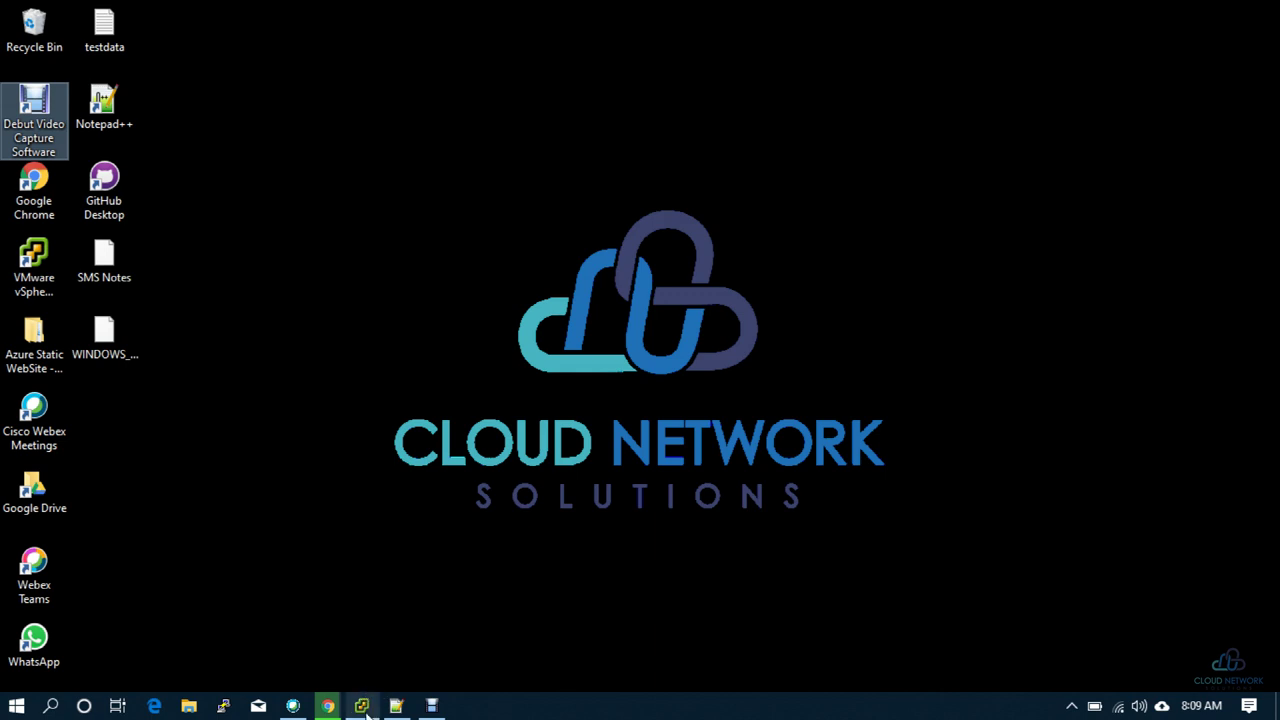
Step: Open the LFILESERVER virtual machine's console from the vSphere inventory and switch it to full screen
{"action": "left_click", "coordinate": [361, 705]}
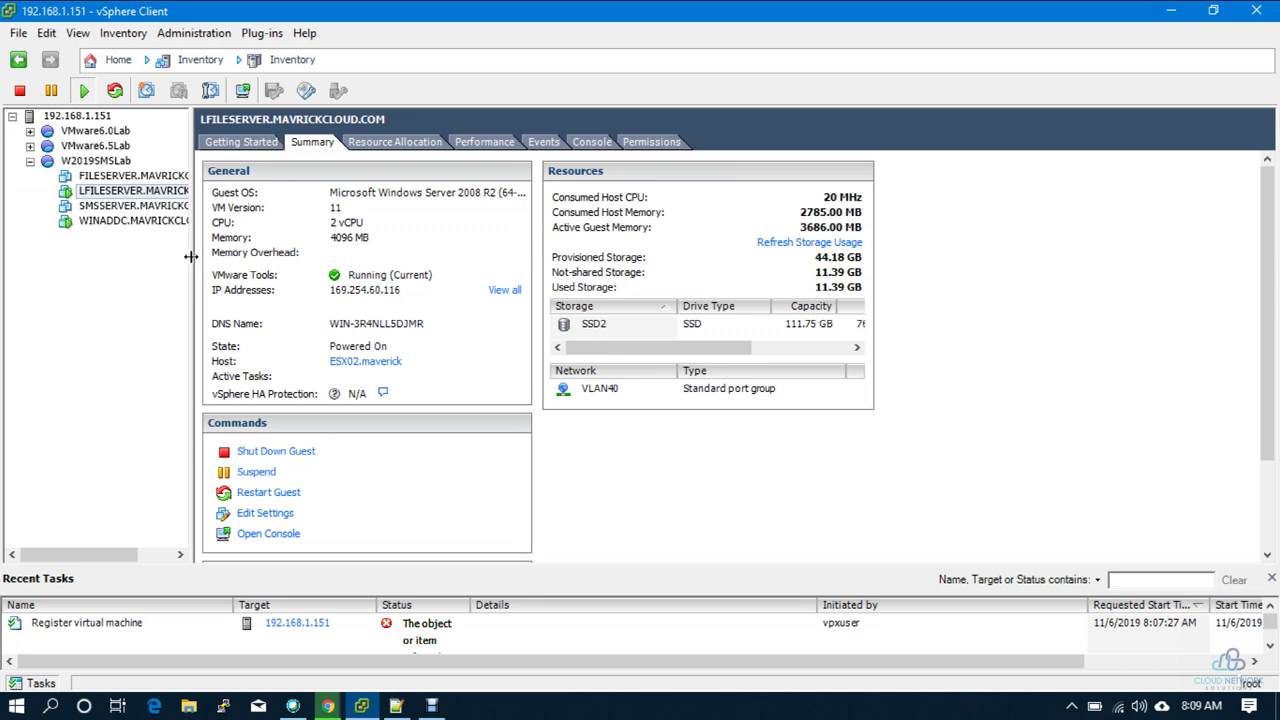
{"action": "left_click_drag", "start_coordinate": [192, 258], "coordinate": [252, 242]}
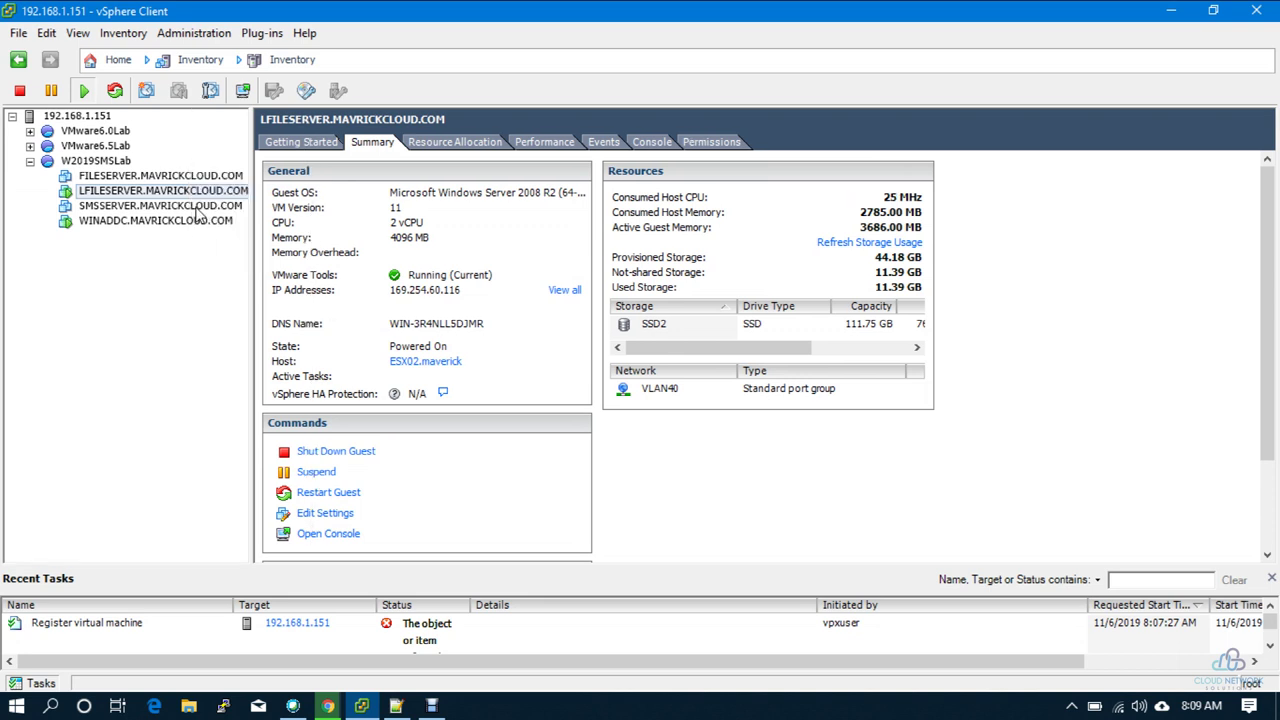
{"action": "left_click", "coordinate": [242, 90]}
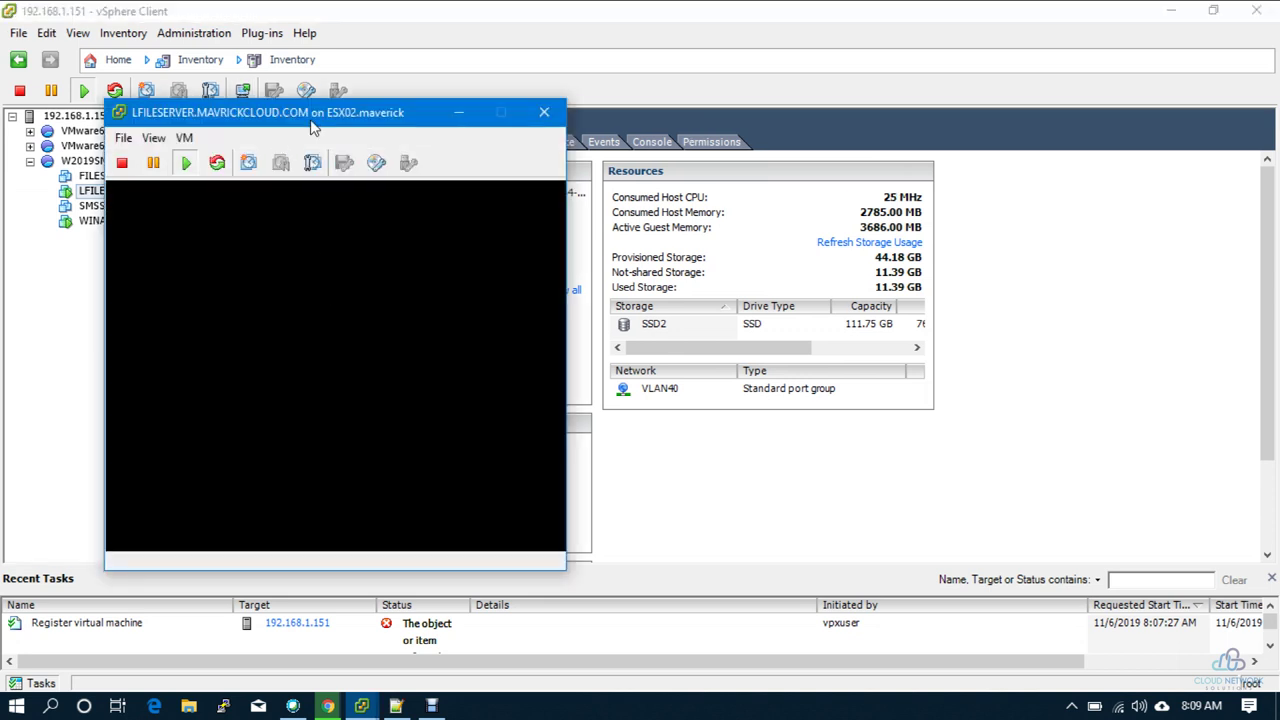
{"action": "left_click_drag", "start_coordinate": [314, 122], "coordinate": [954, 270]}
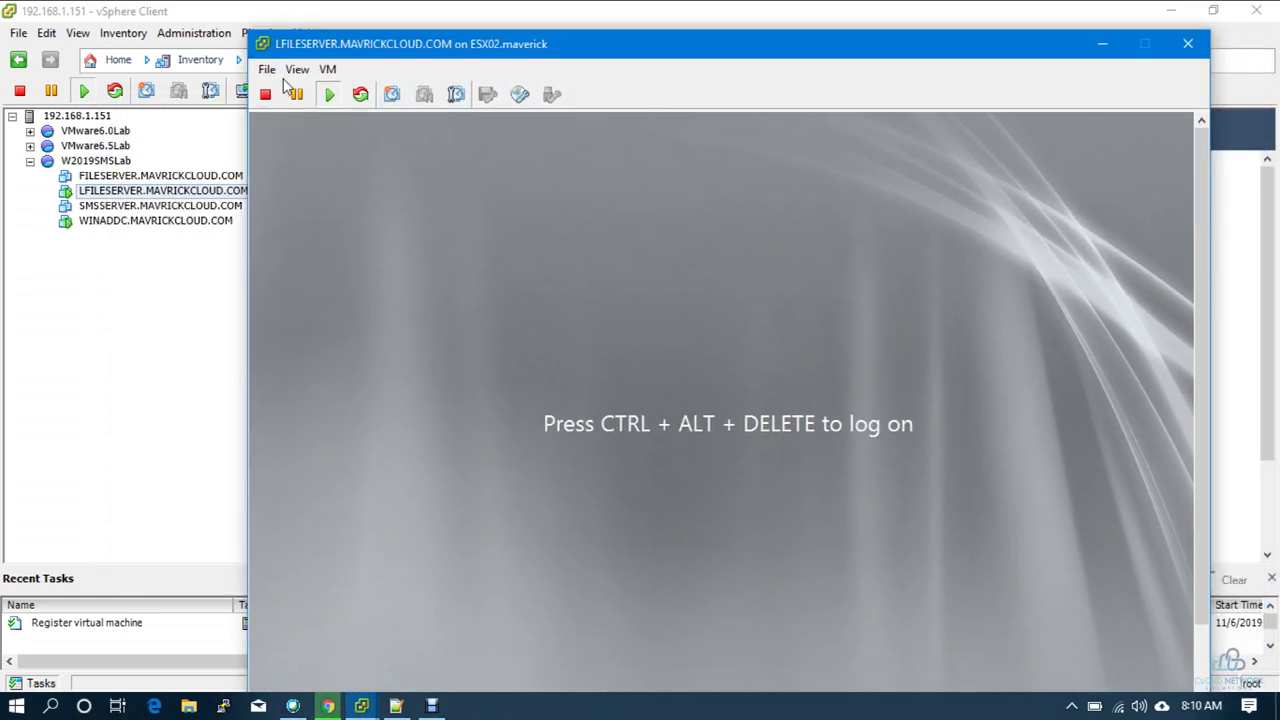
{"action": "left_click", "coordinate": [296, 69]}
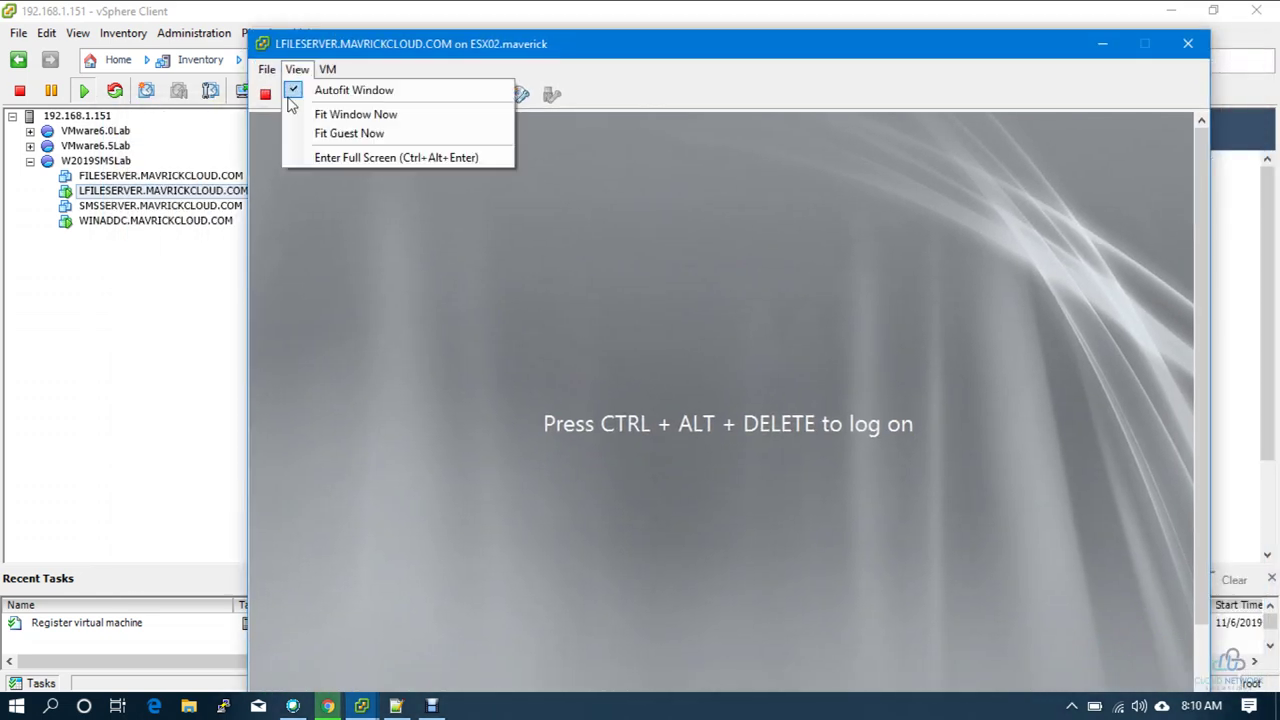
{"action": "left_click", "coordinate": [312, 158]}
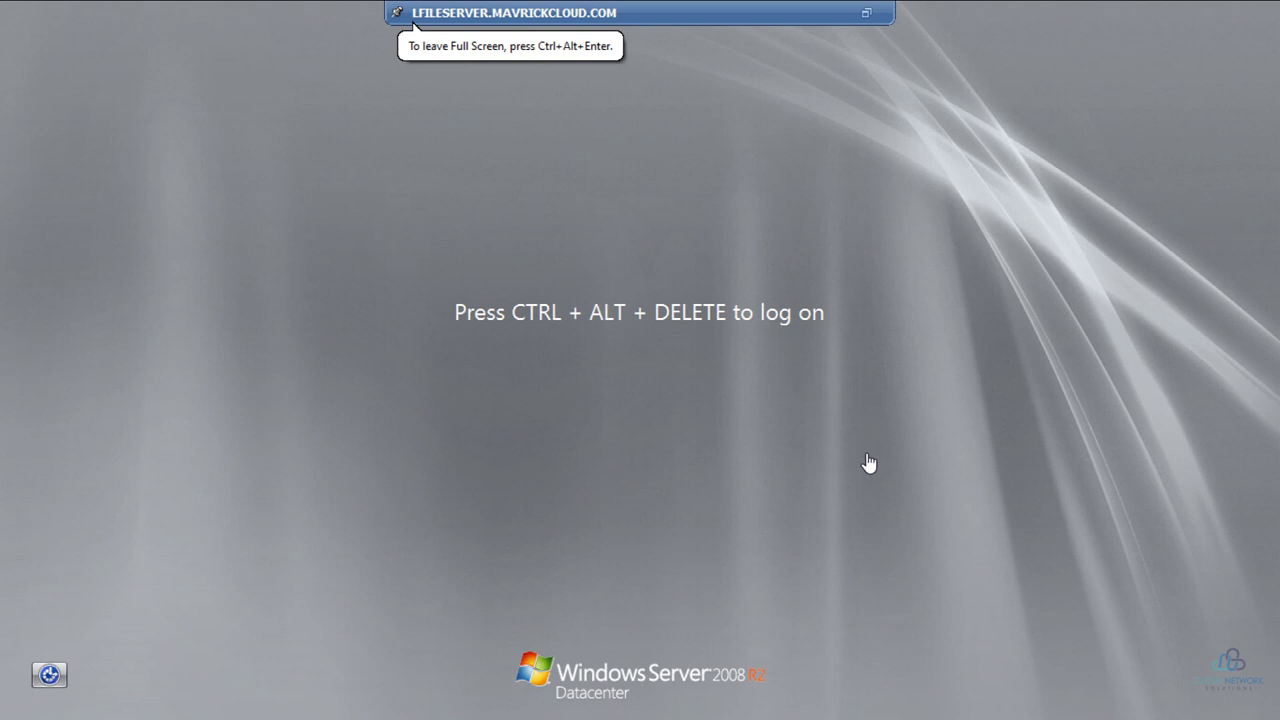
Step: Send Ctrl+Alt+Del and sign in with the Administrator account password
{"action": "key", "text": "ctrl+alt+Insert"}
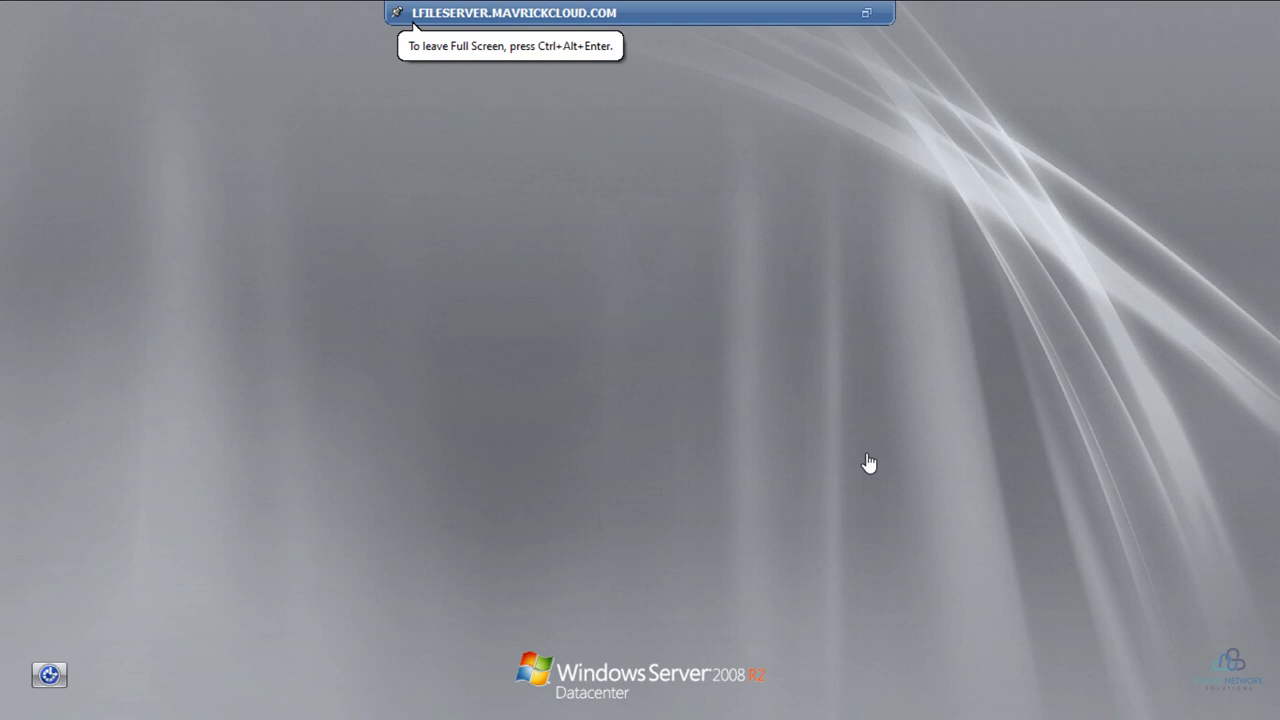
{"action": "type", "text": "********"}
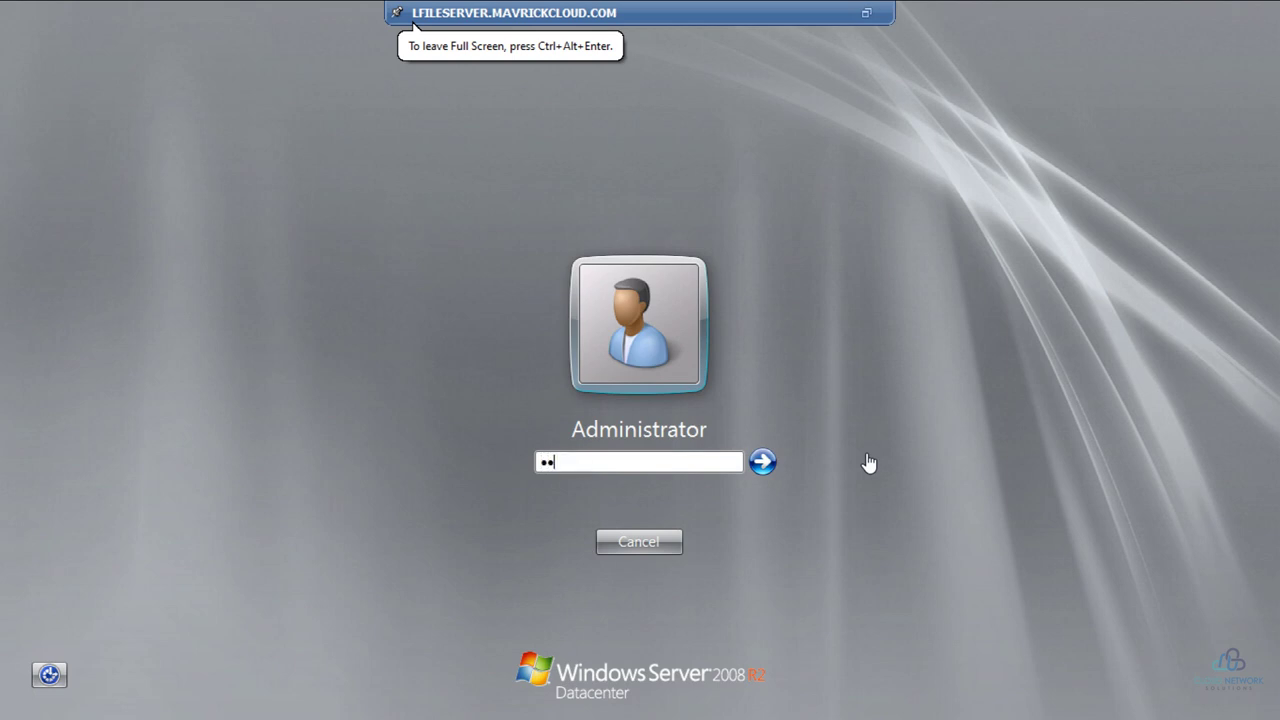
{"action": "key", "text": "Return"}
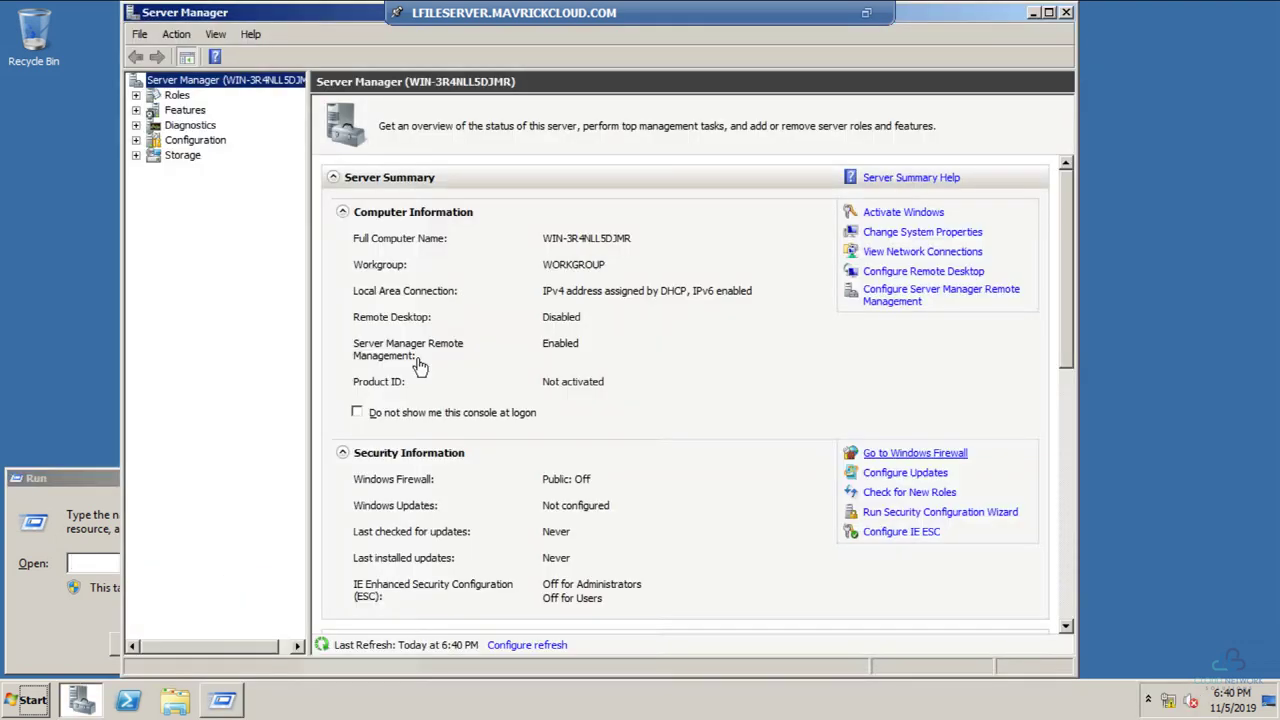
Step: Run ncpa.cpl and open the IPv4 properties of Local Area Connection
{"action": "left_click", "coordinate": [80, 570]}
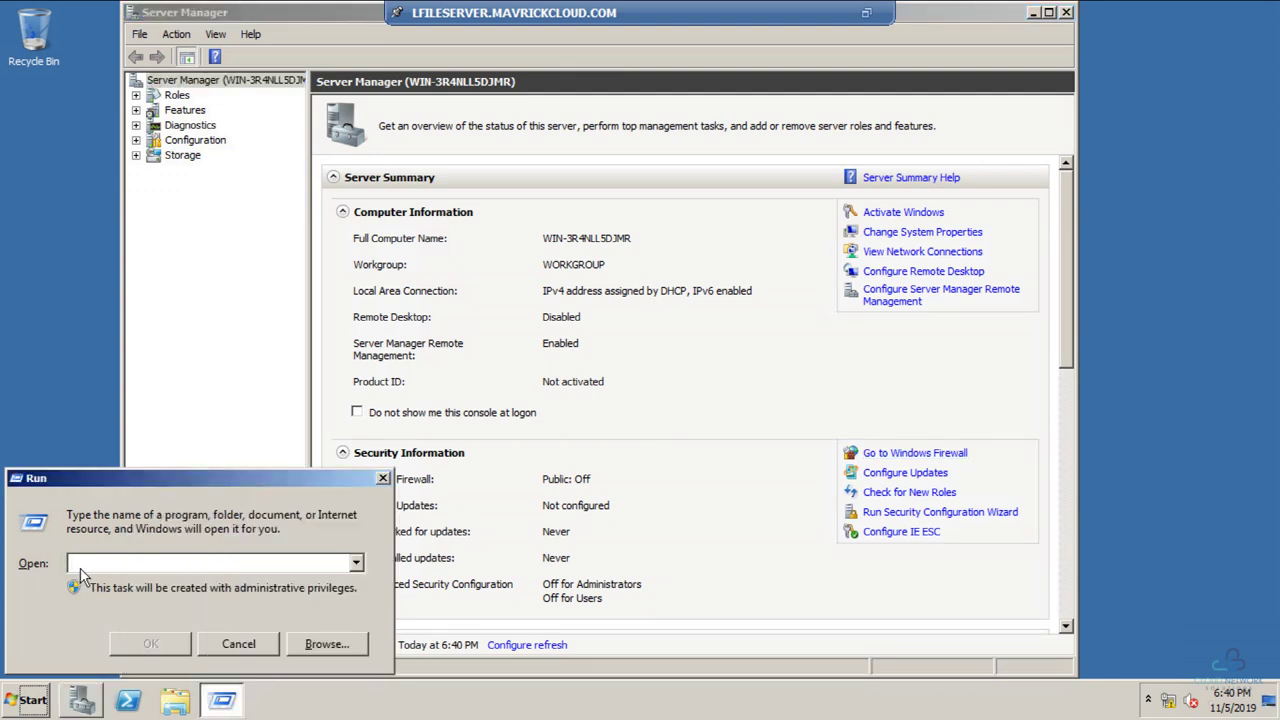
{"action": "type", "text": "ncpa.cpl"}
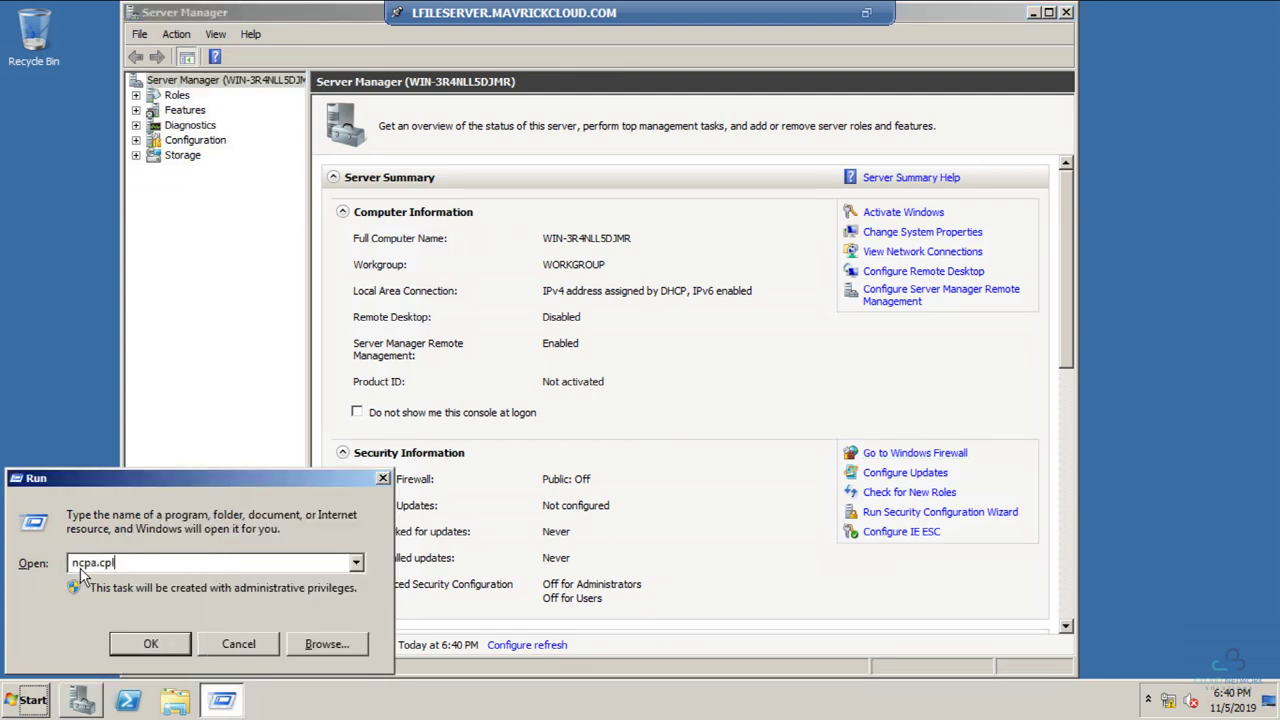
{"action": "key", "text": "Return"}
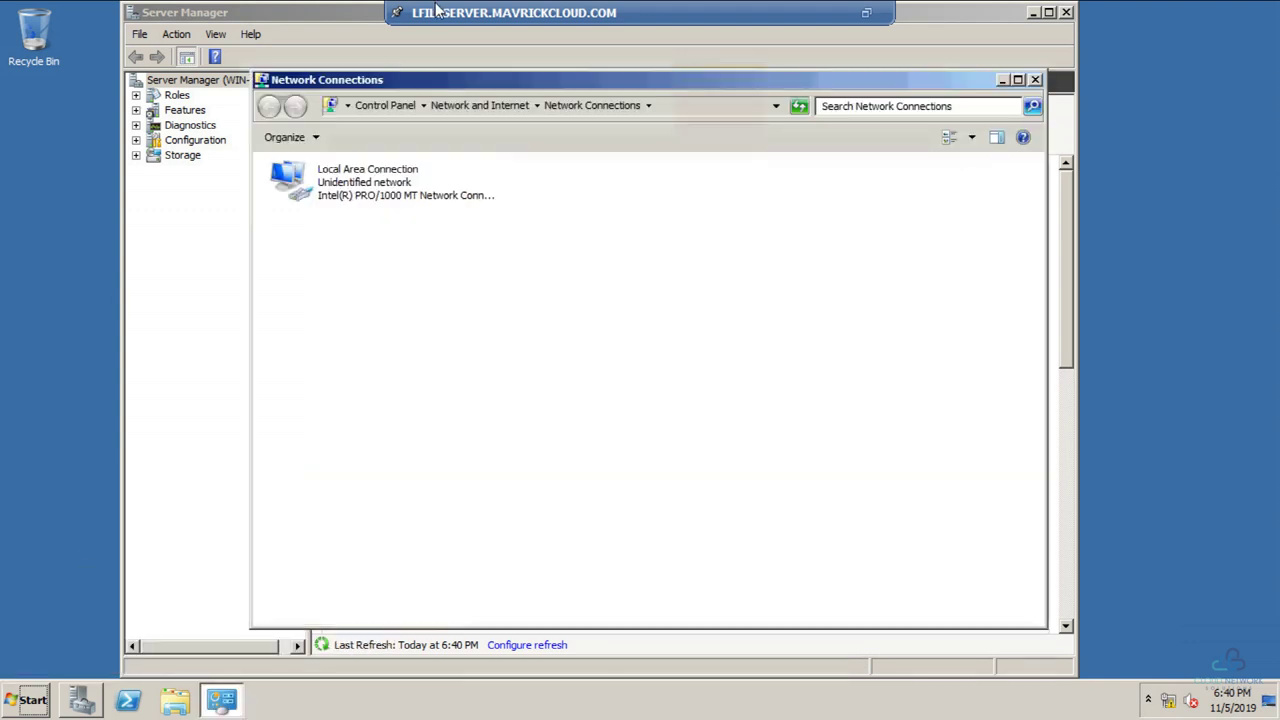
{"action": "left_click", "coordinate": [333, 190]}
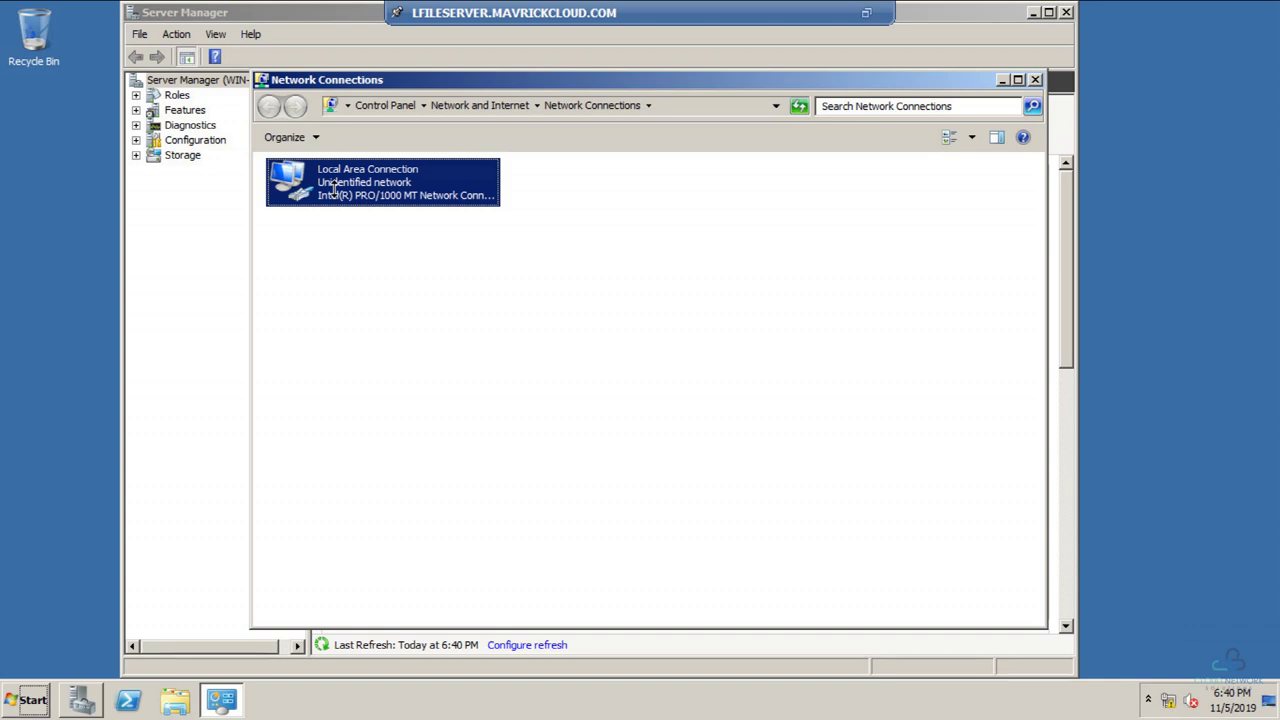
{"action": "double_click", "coordinate": [333, 190]}
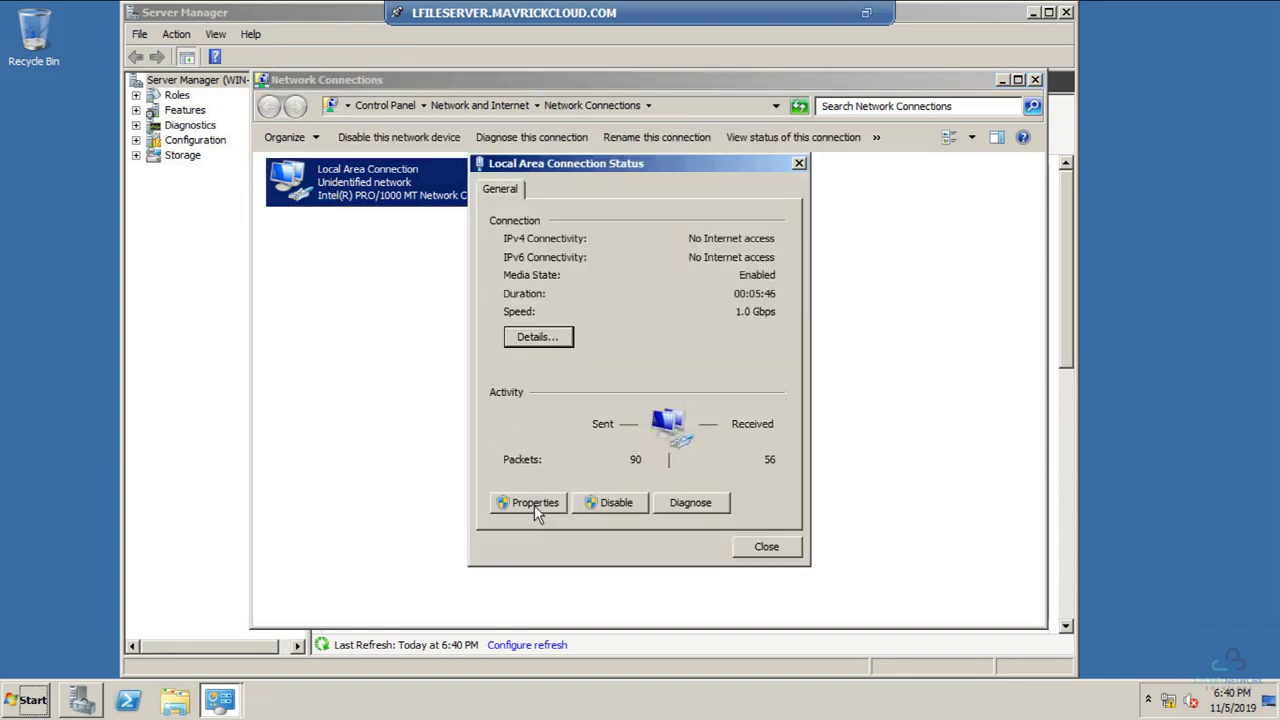
{"action": "left_click", "coordinate": [535, 505]}
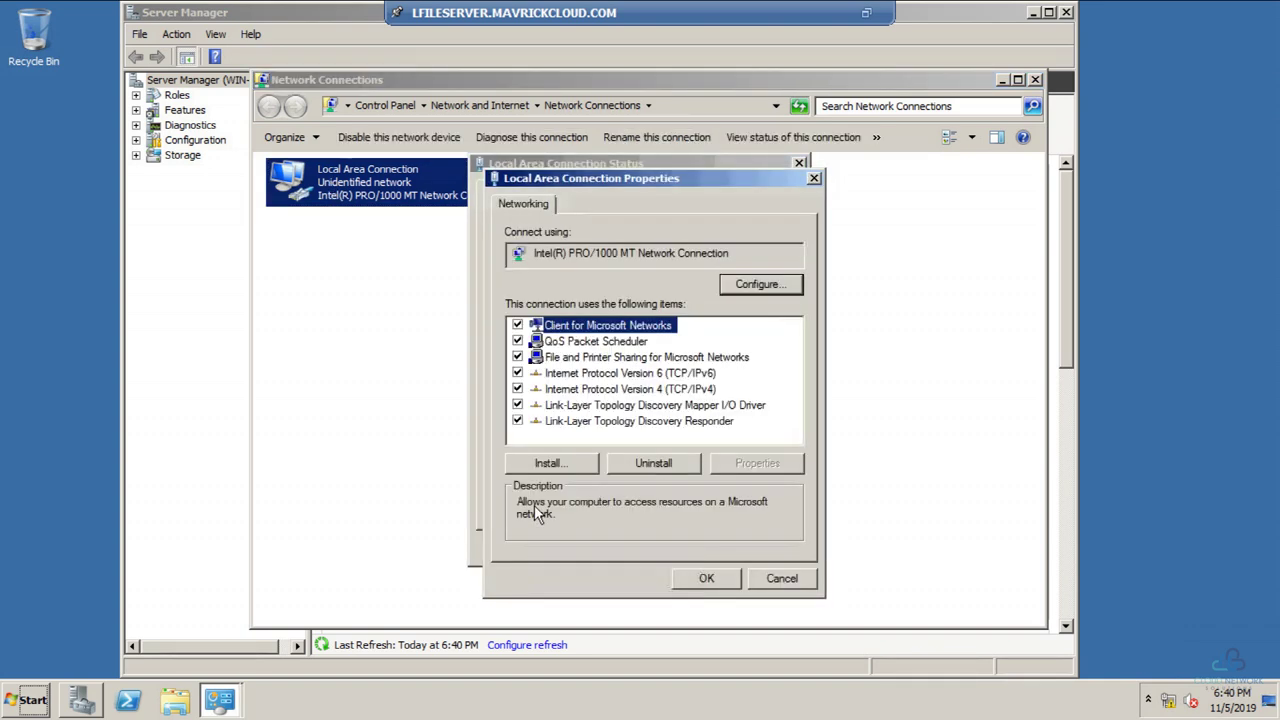
{"action": "double_click", "coordinate": [611, 389]}
Step: Enter static IP 192.168.40.4, mask 255.255.255.0, gateway 192.168.40.1 and DNS 192.168.40.2
{"action": "left_click", "coordinate": [611, 372]}
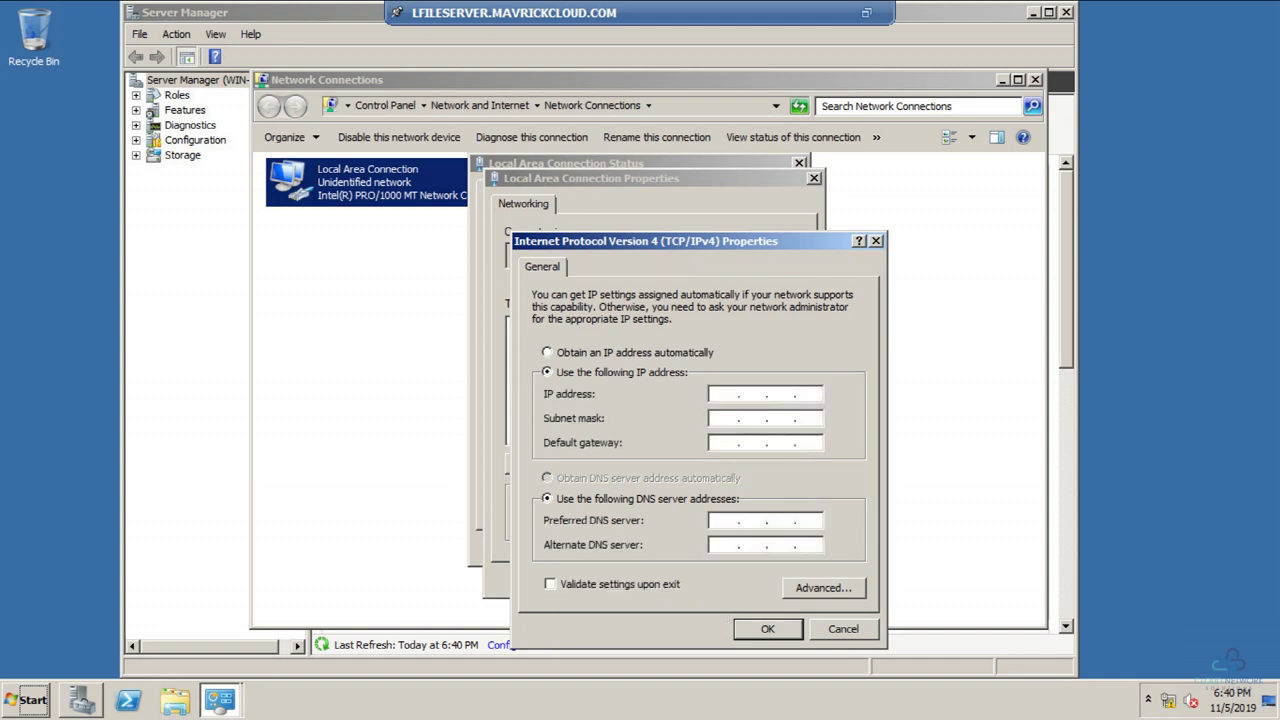
{"action": "type", "text": "192.168.40.4"}
{"action": "key", "text": "Tab"}
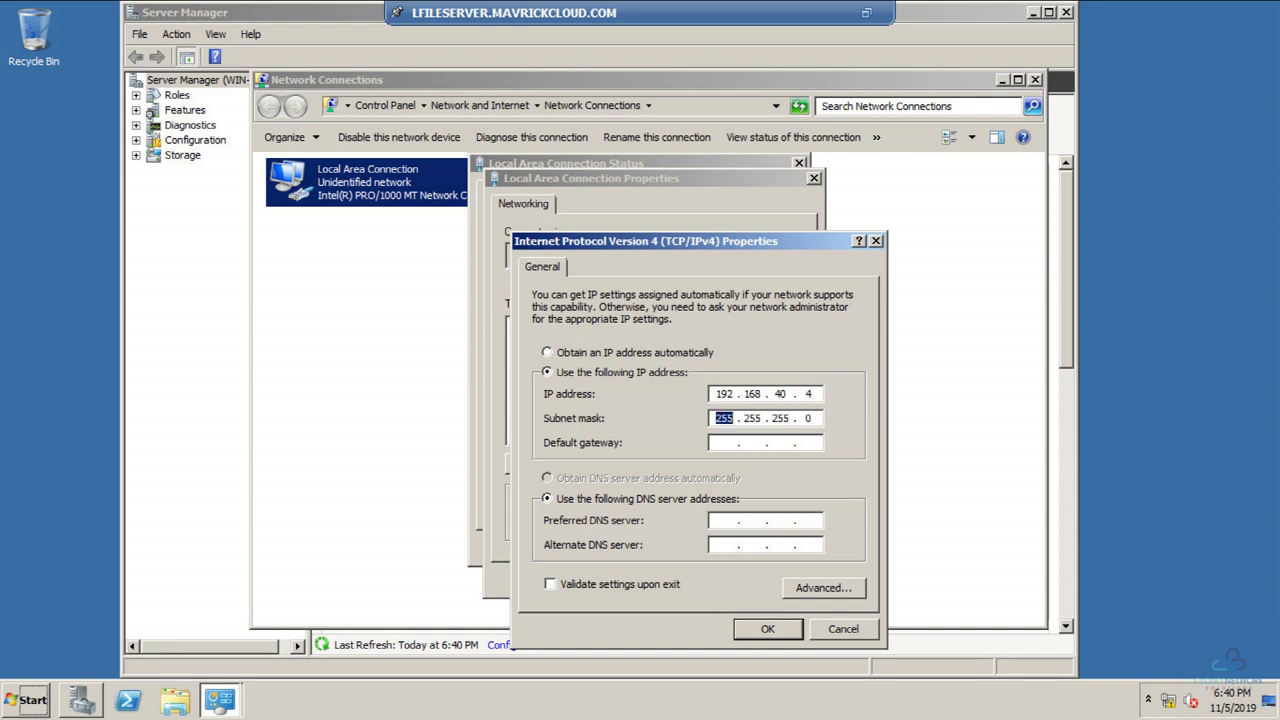
{"action": "key", "text": "Tab"}
{"action": "type", "text": "192"}
{"action": "type", "text": "168"}
{"action": "type", "text": "40"}
{"action": "type", "text": "55 ."}
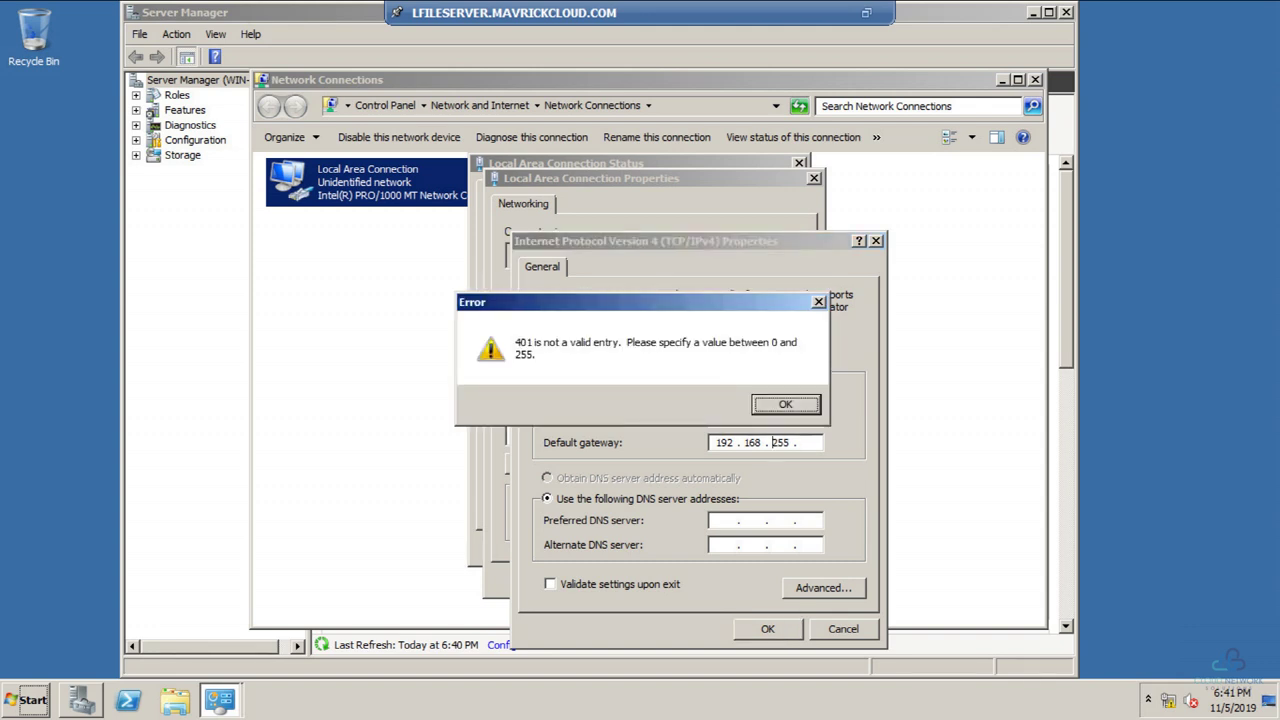
{"action": "key", "text": "Return"}
{"action": "type", "text": "55"}
{"action": "key", "text": "Delete"}
{"action": "key", "text": "Delete"}
{"action": "type", "text": "40 . "}
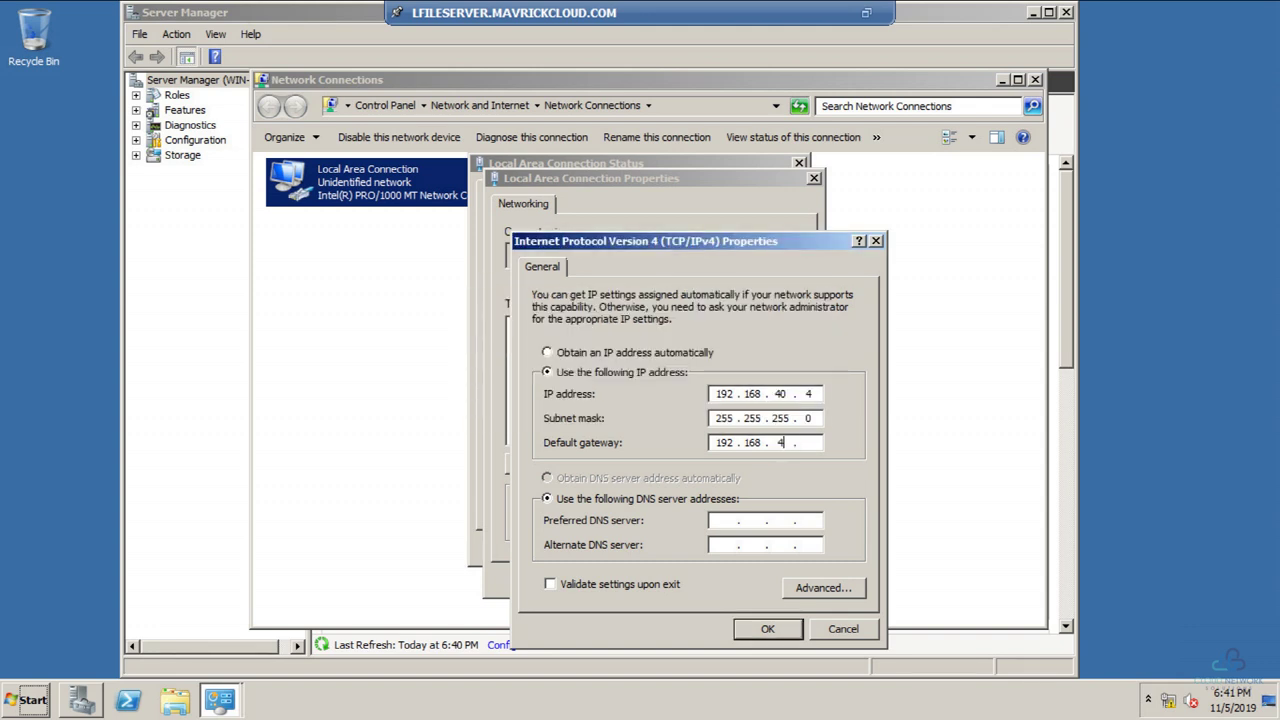
{"action": "type", "text": "1"}
{"action": "key", "text": "Tab"}
{"action": "key", "text": "Tab"}
{"action": "type", "text": "192 . 168 . 40 . 2"}
Step: Apply the IPv4 settings and close the connection status and Network Connections windows
{"action": "left_click", "coordinate": [774, 626]}
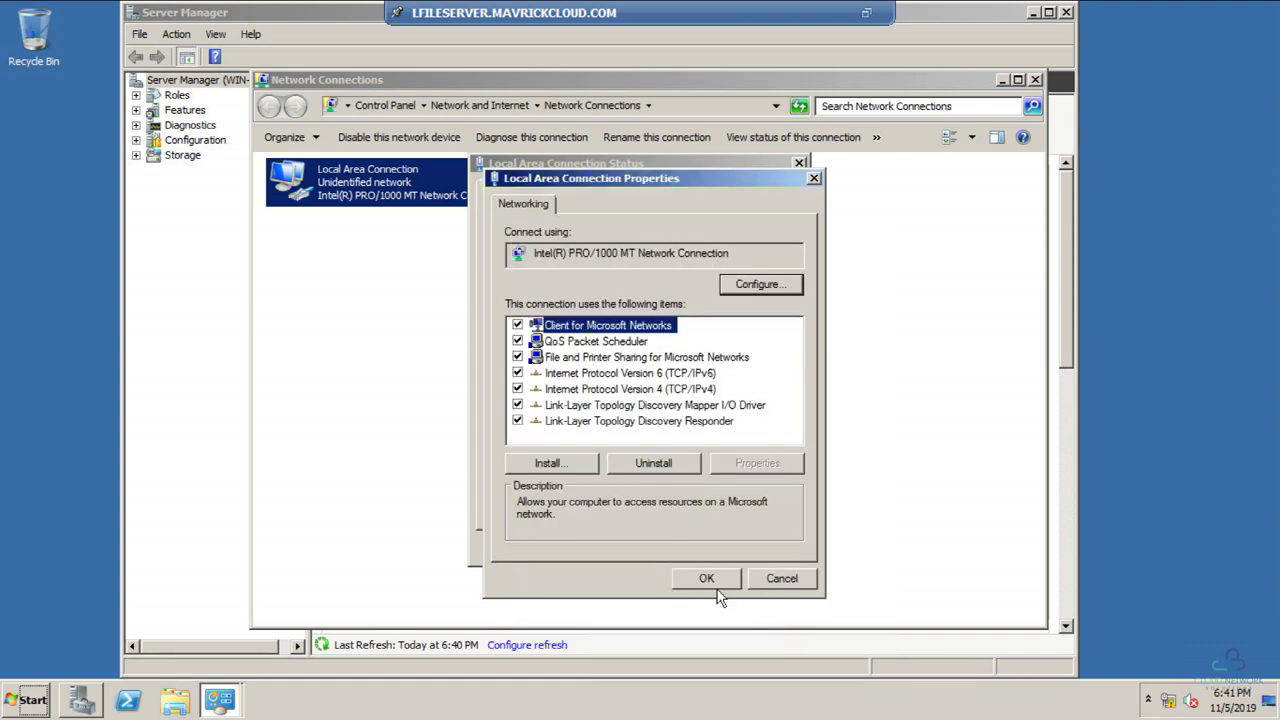
{"action": "left_click", "coordinate": [712, 580]}
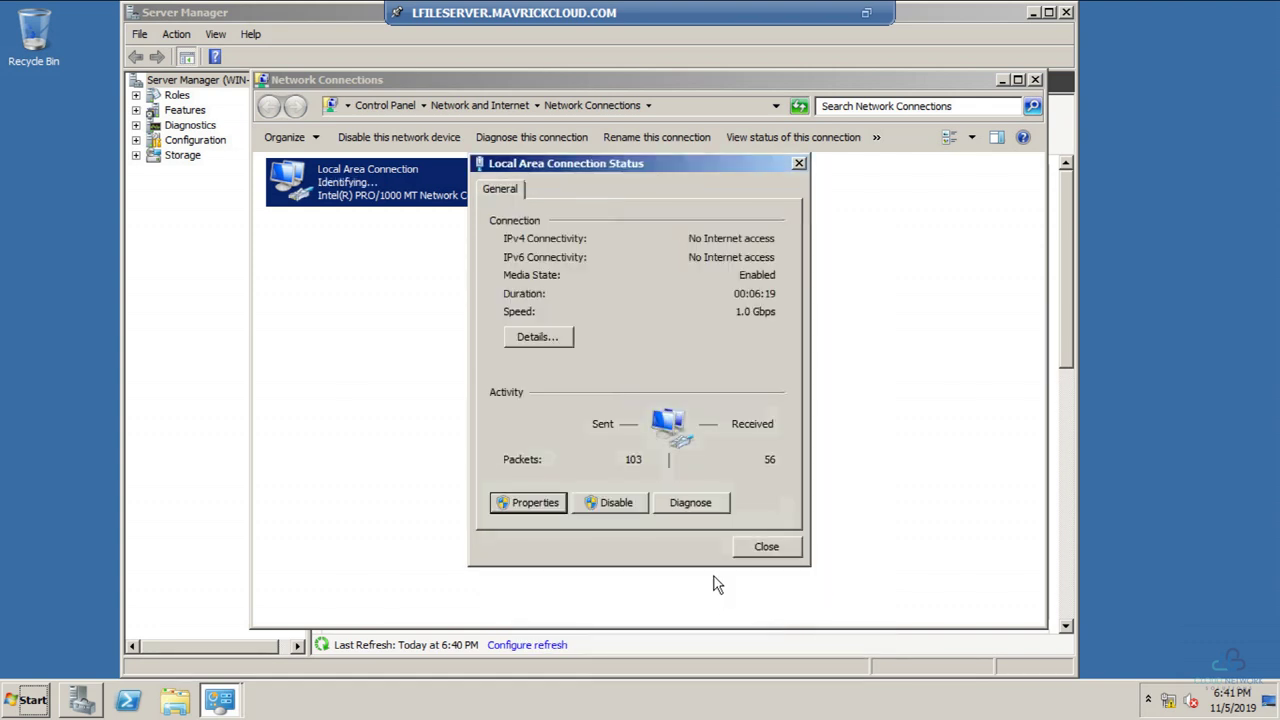
{"action": "left_click", "coordinate": [766, 548]}
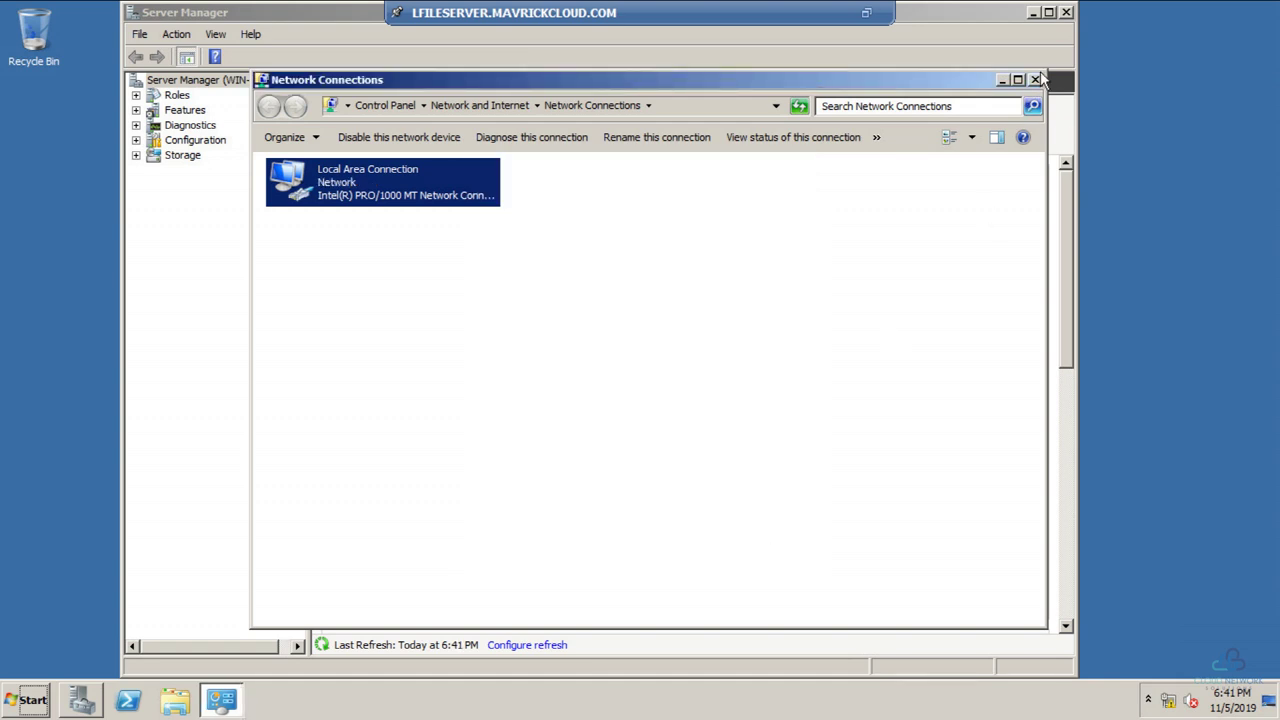
{"action": "key", "text": "alt+F4"}
Step: Close Server Manager and launch Windows Firewall with Advanced Security from the Start search
{"action": "left_click", "coordinate": [1067, 12]}
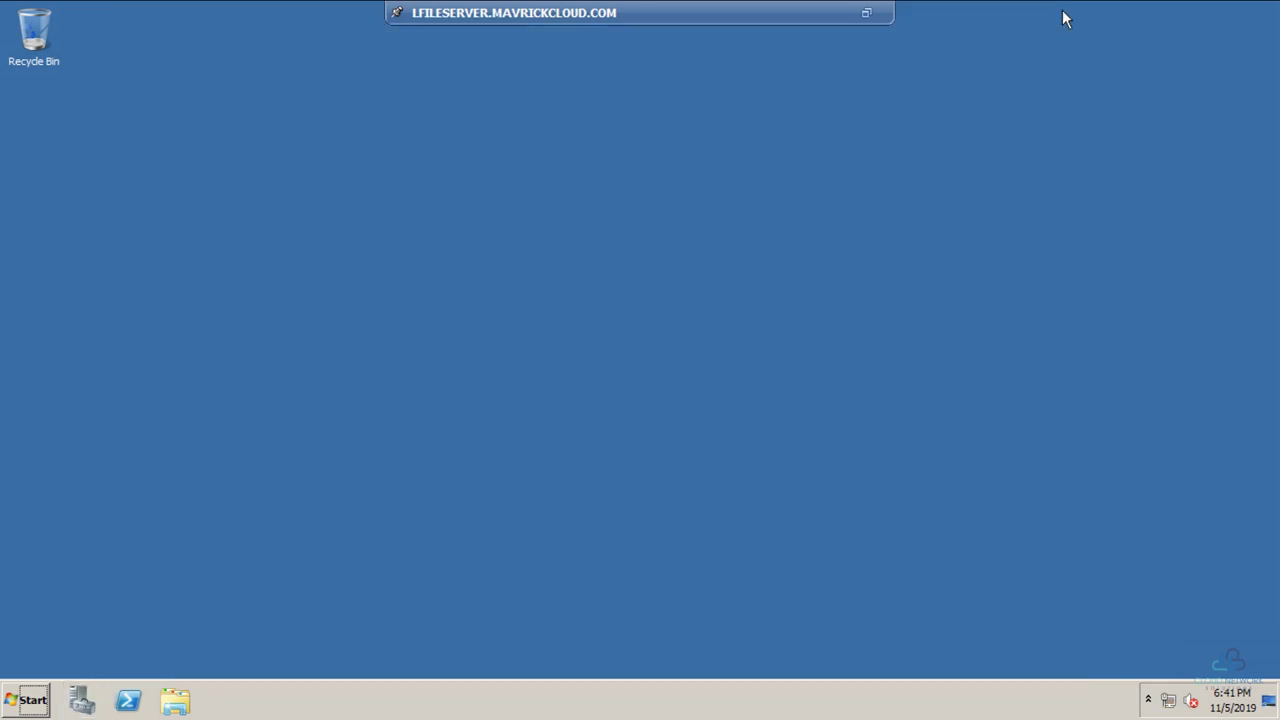
{"action": "left_click", "coordinate": [33, 697]}
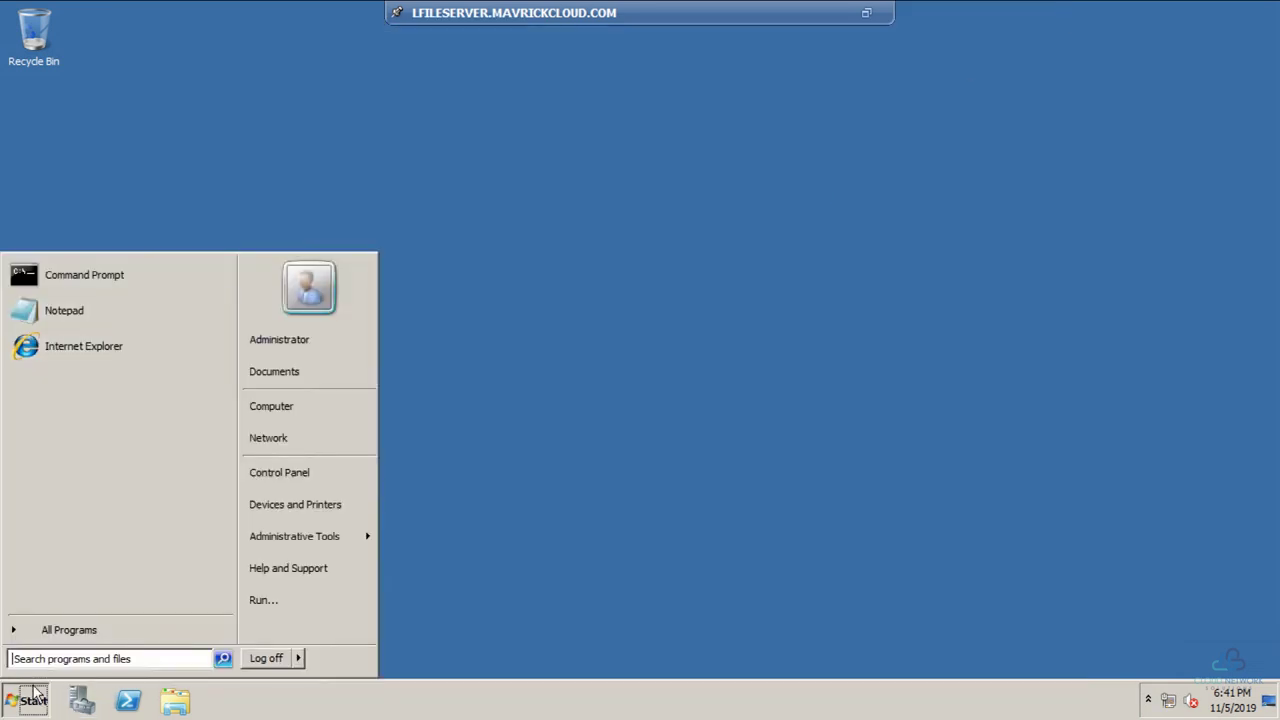
{"action": "type", "text": "f"}
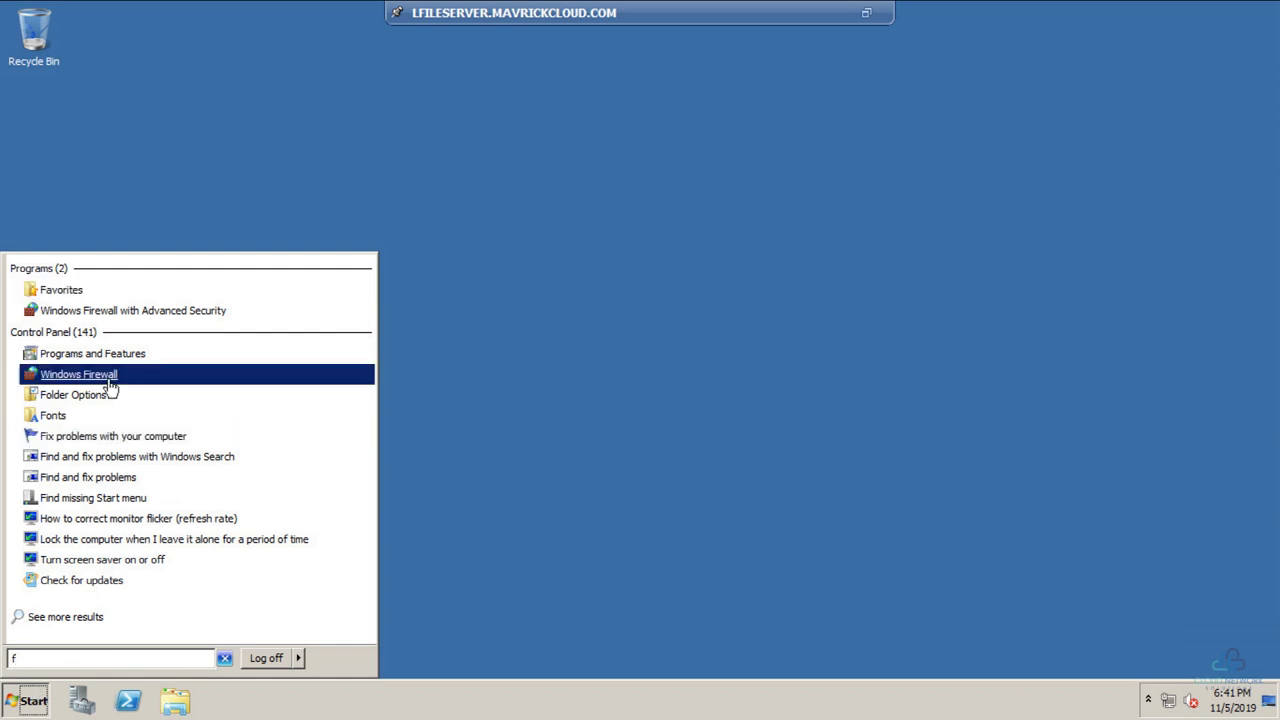
{"action": "left_click", "coordinate": [125, 312]}
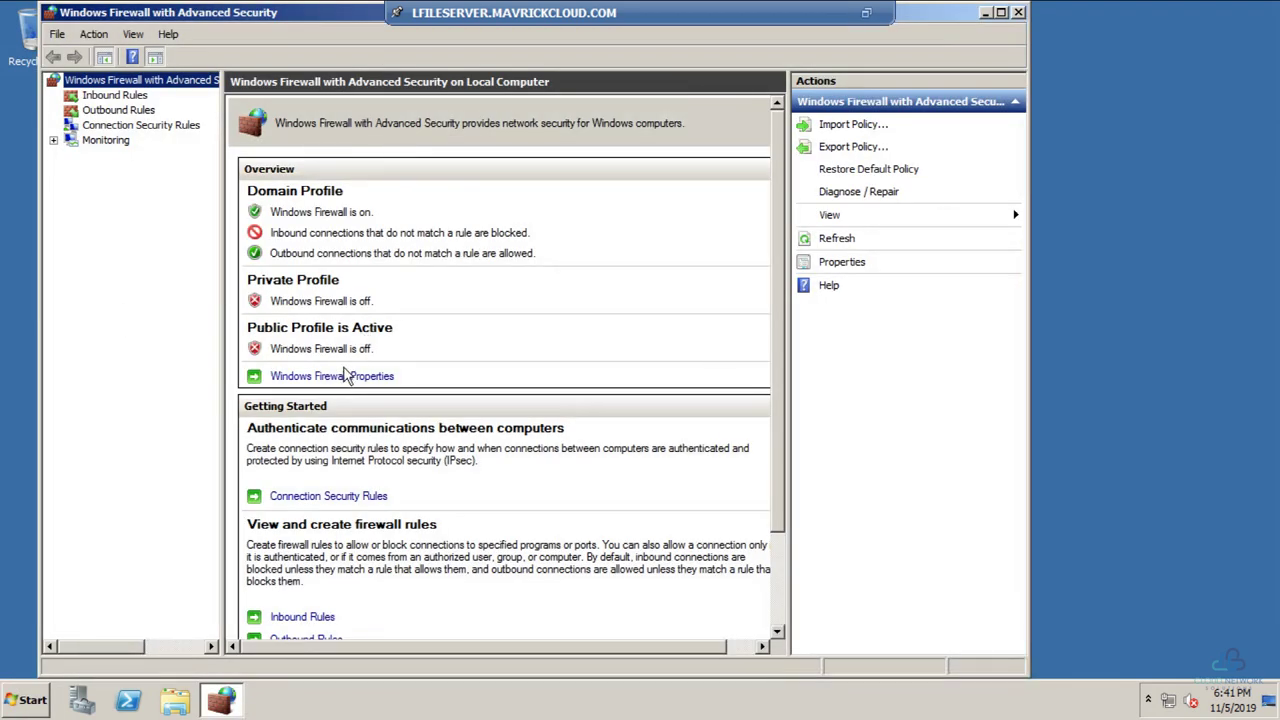
Step: Set the Domain and Private profile firewall states to Off, apply, and close the console
{"action": "left_click", "coordinate": [343, 376]}
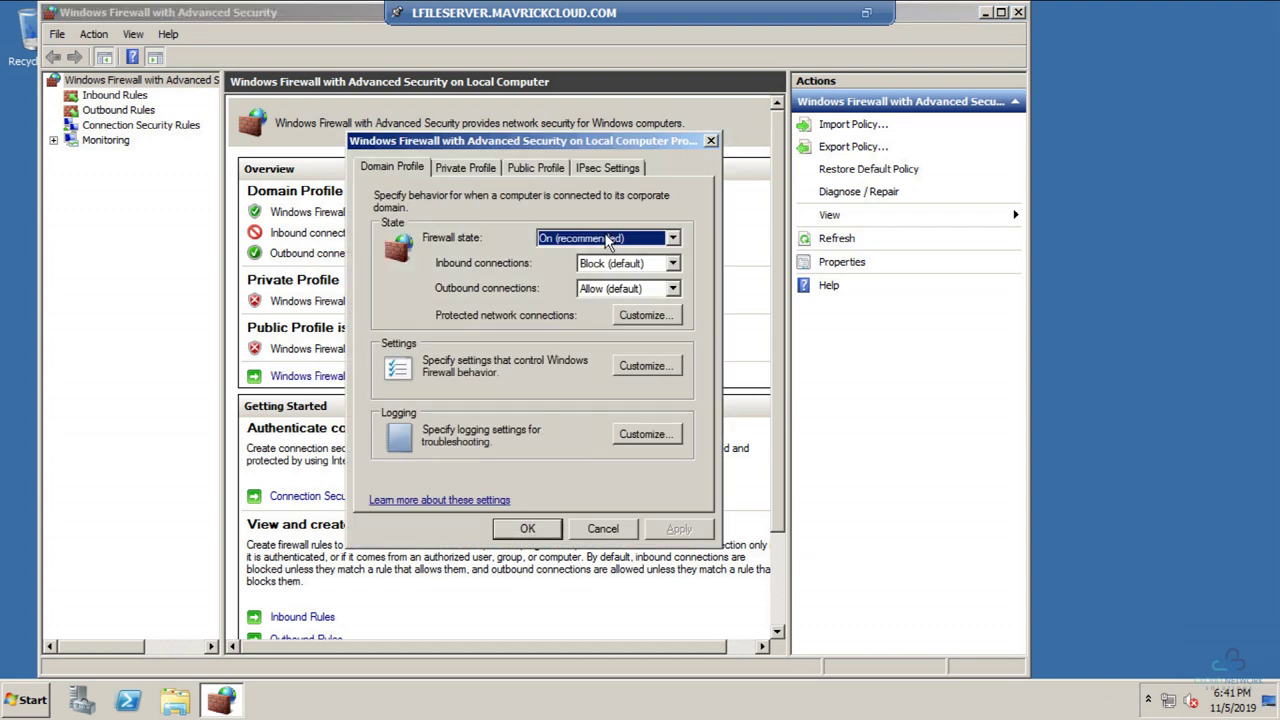
{"action": "left_click", "coordinate": [610, 239]}
{"action": "left_click", "coordinate": [585, 268]}
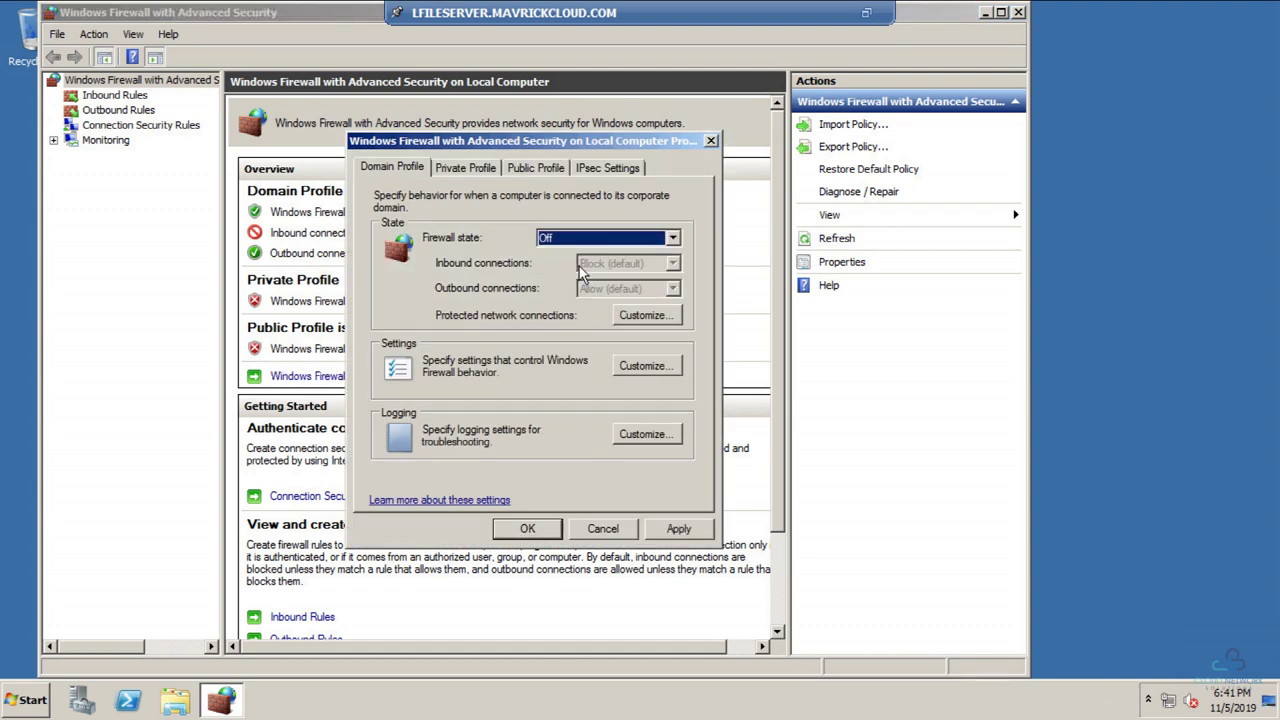
{"action": "left_click", "coordinate": [475, 168]}
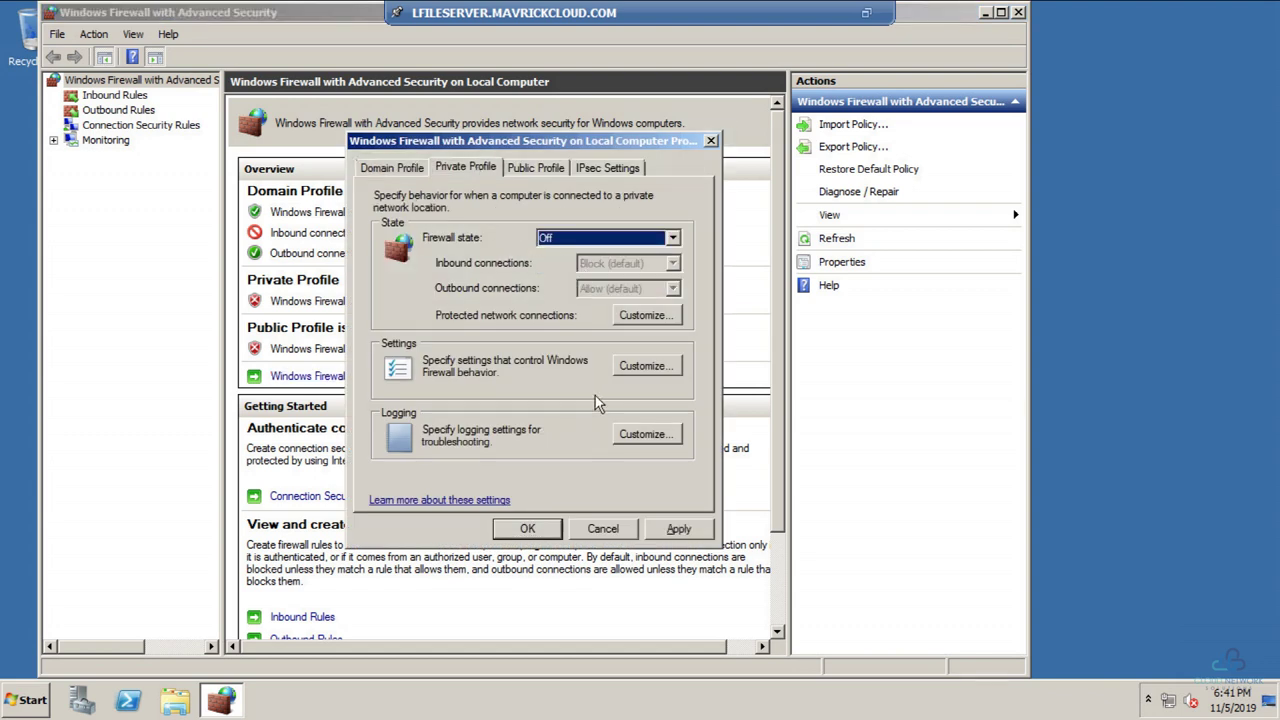
{"action": "left_click", "coordinate": [676, 528]}
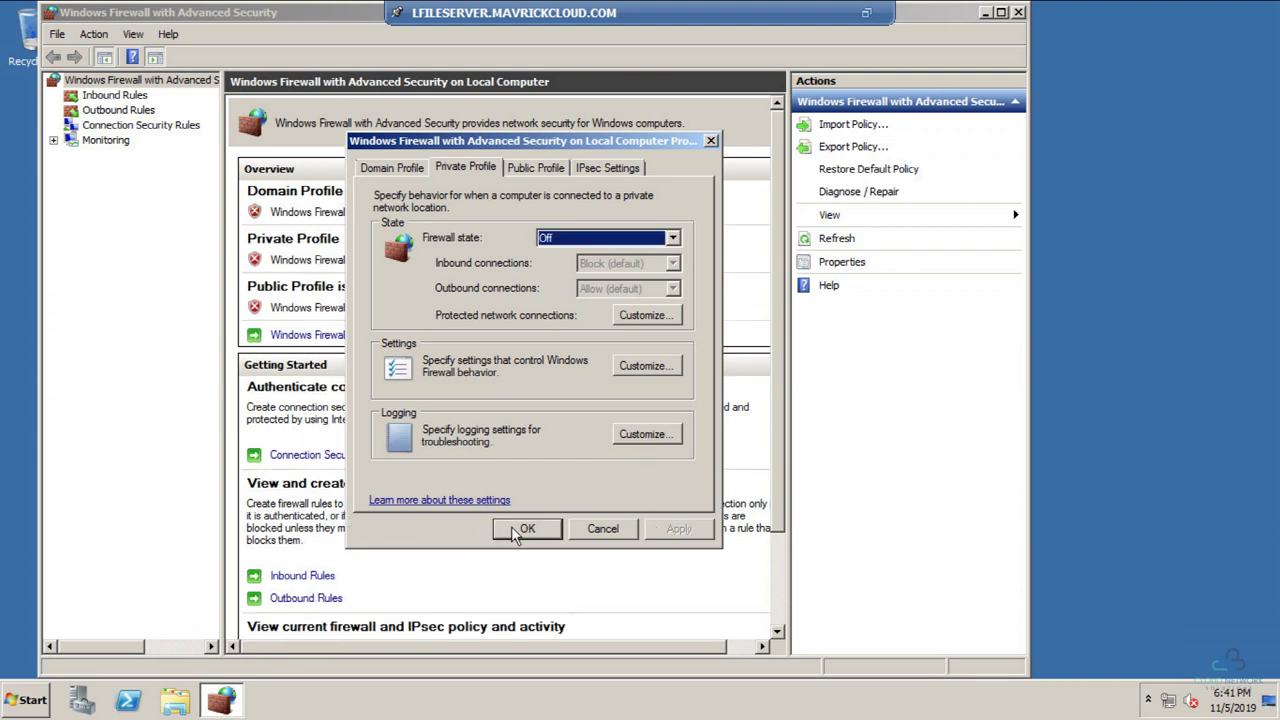
{"action": "left_click", "coordinate": [518, 529]}
{"action": "left_click", "coordinate": [1018, 12]}
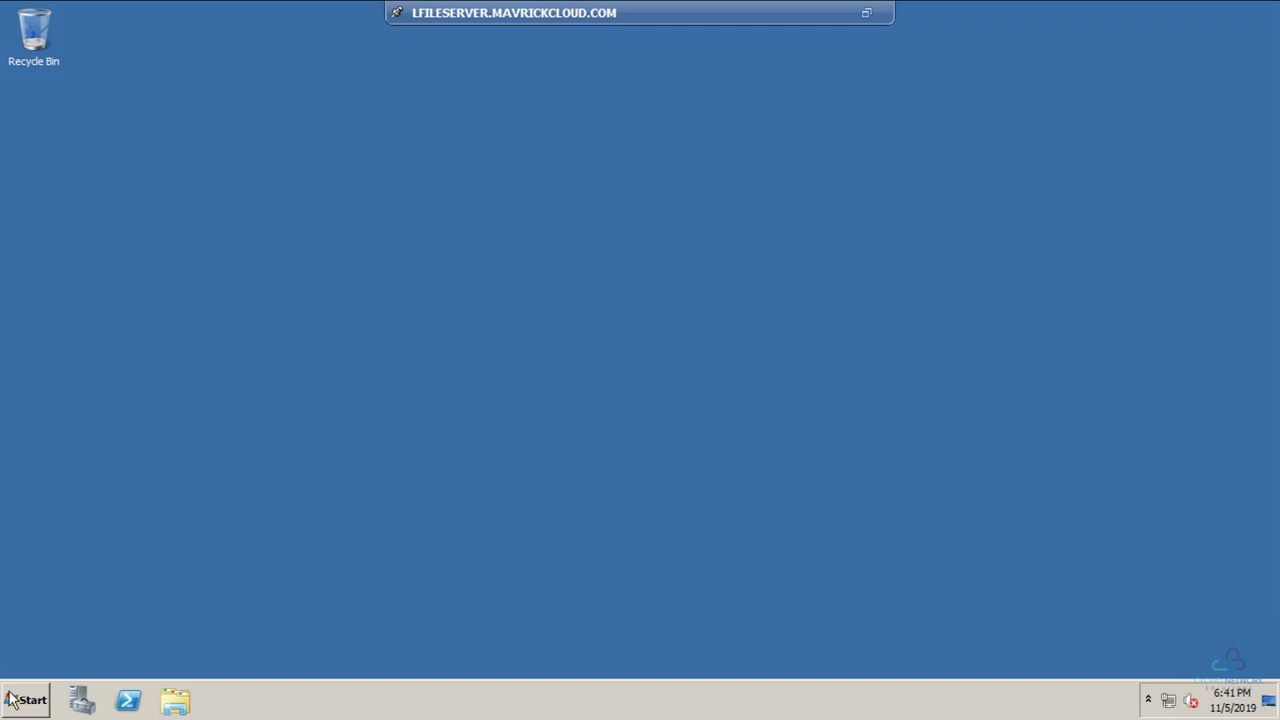
Step: Open Computer properties and change the computer name to LFILESERVER
{"action": "left_click", "coordinate": [175, 700]}
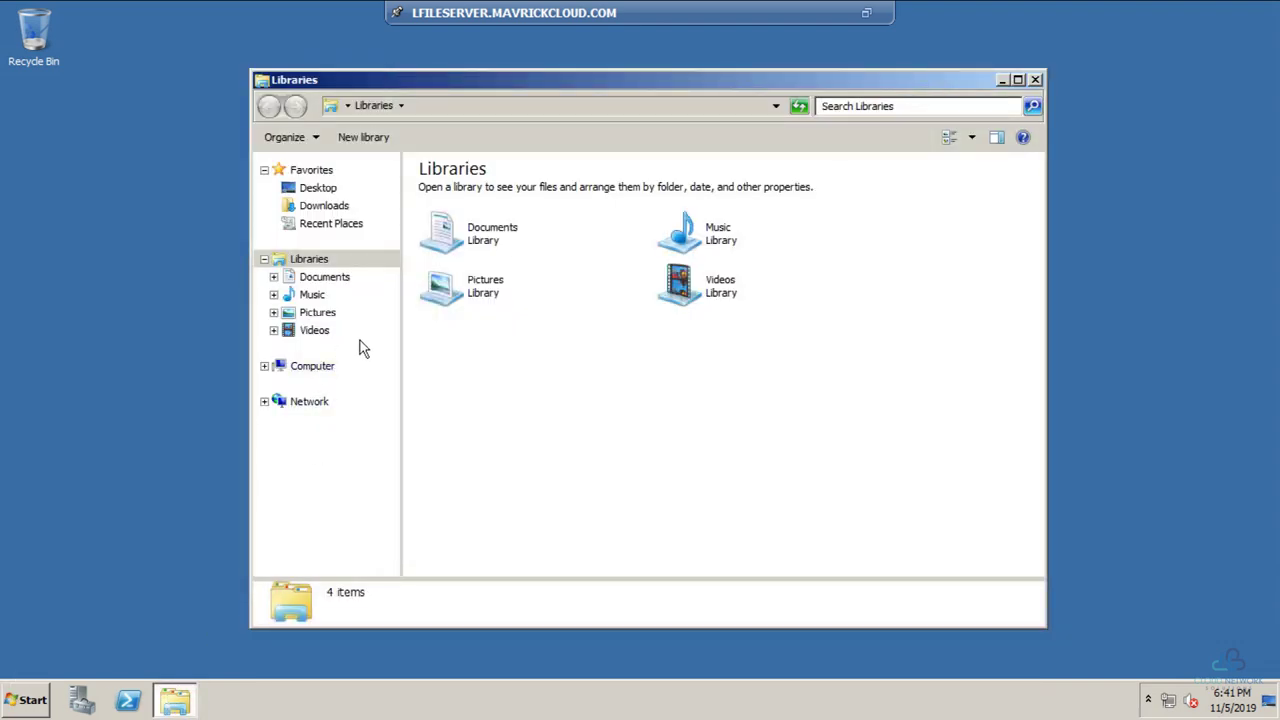
{"action": "right_click", "coordinate": [338, 372]}
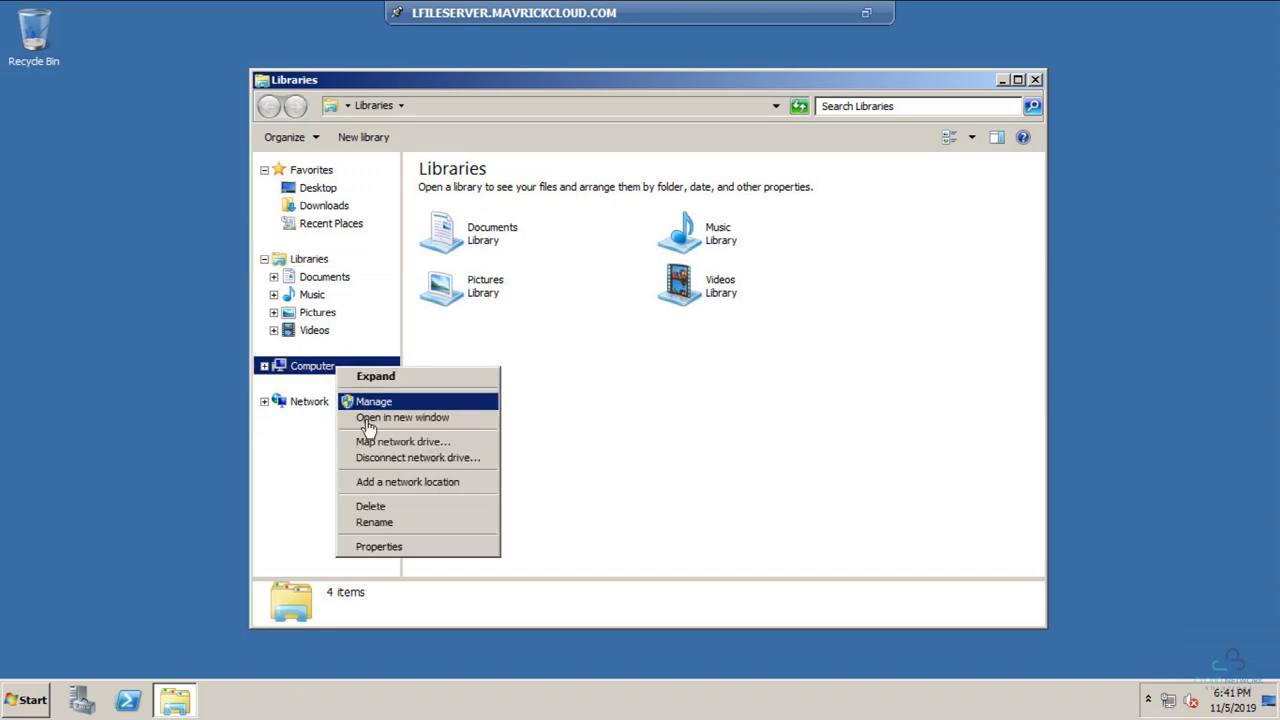
{"action": "left_click", "coordinate": [380, 547]}
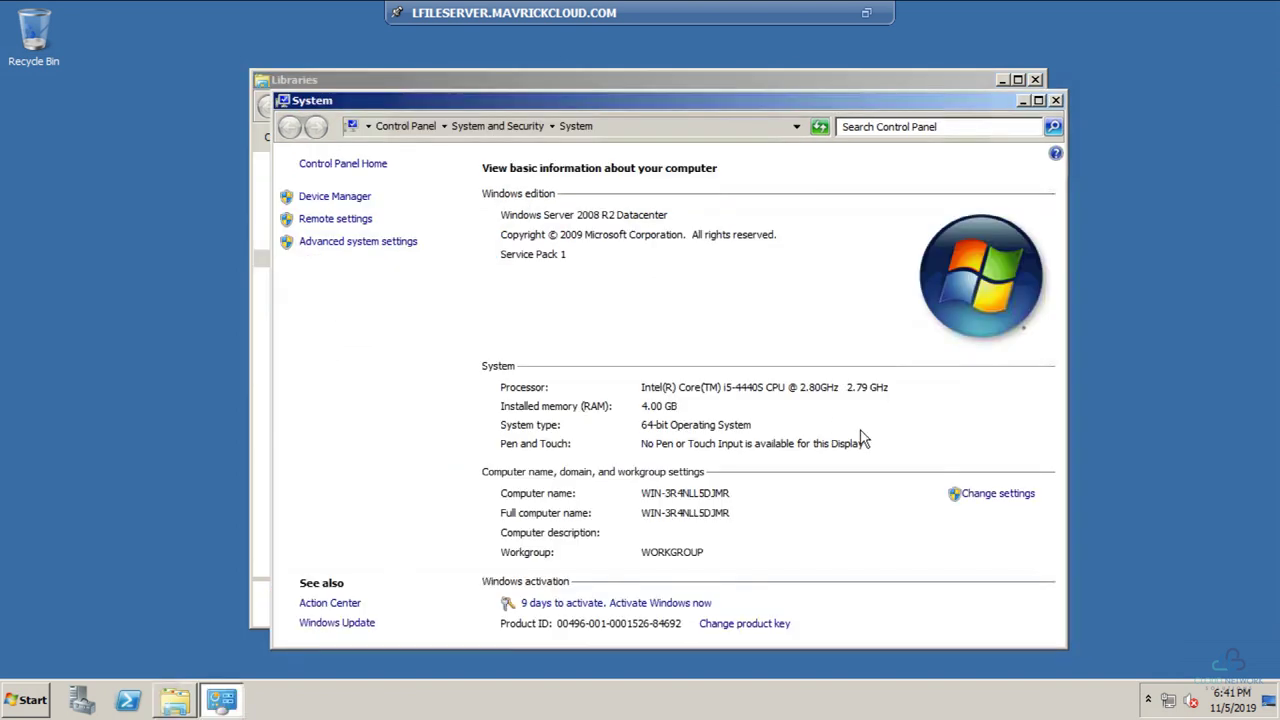
{"action": "left_click", "coordinate": [972, 496]}
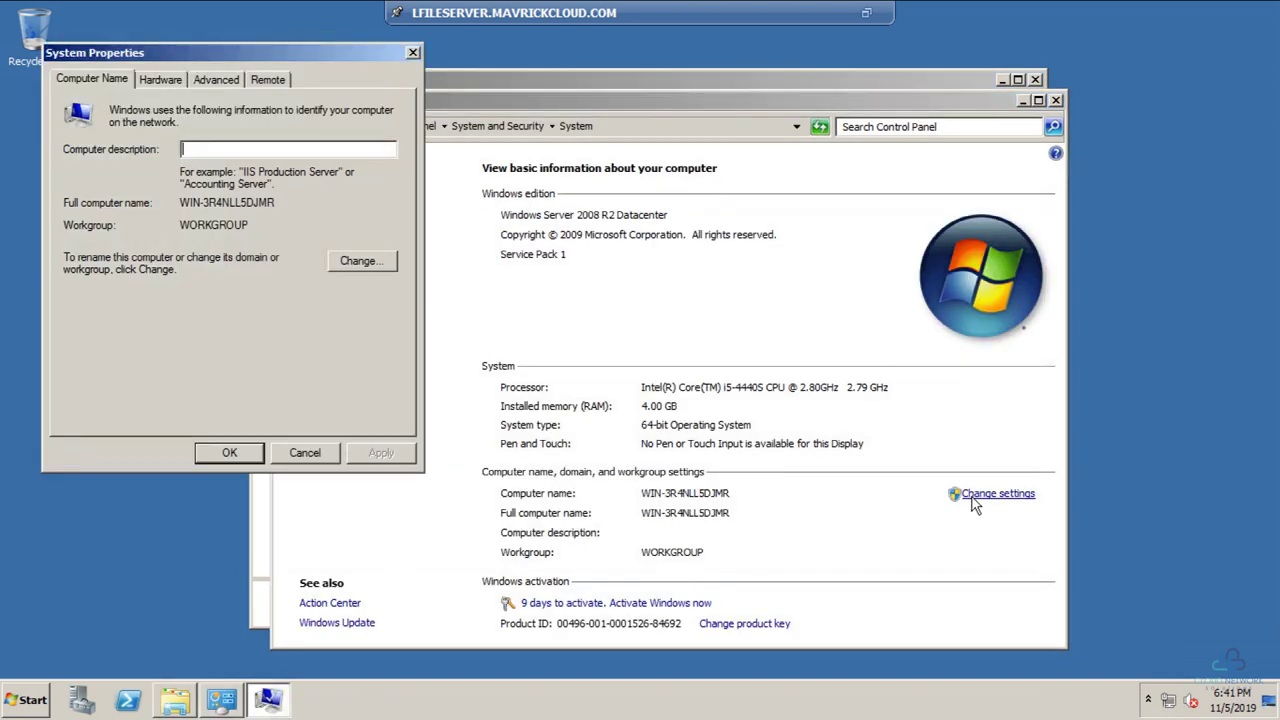
{"action": "left_click", "coordinate": [358, 263]}
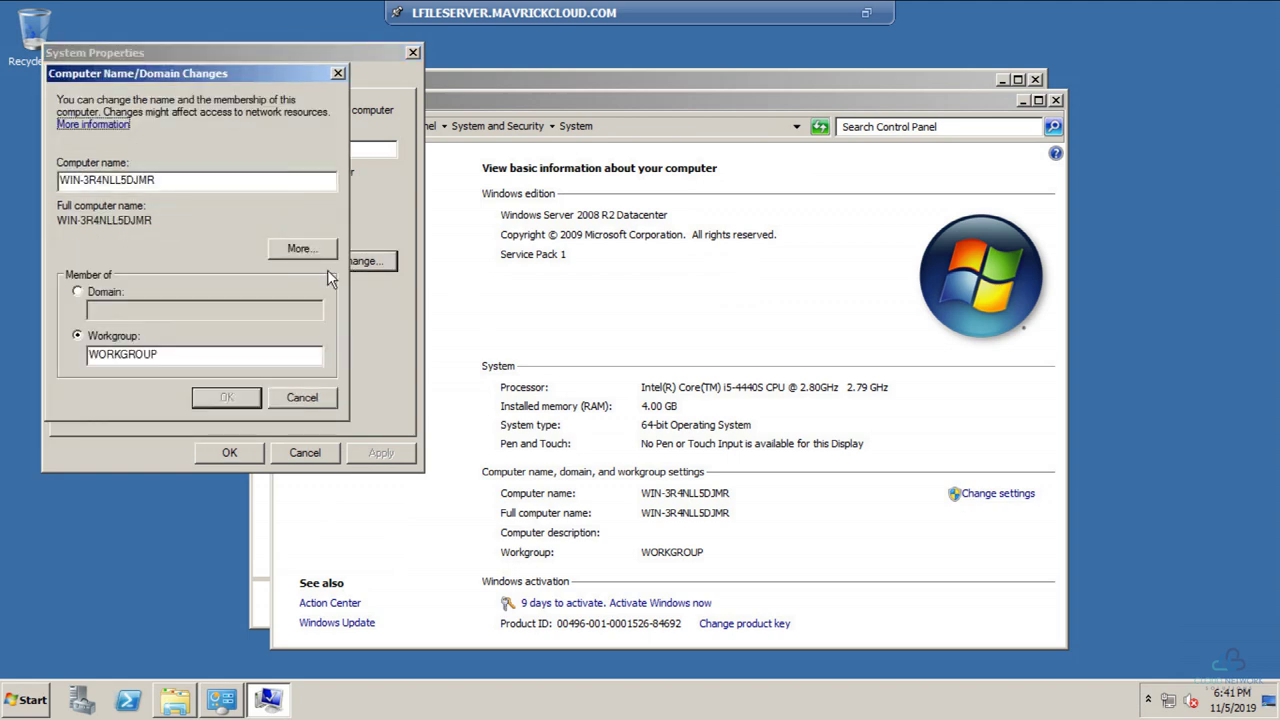
{"action": "double_click", "coordinate": [118, 180]}
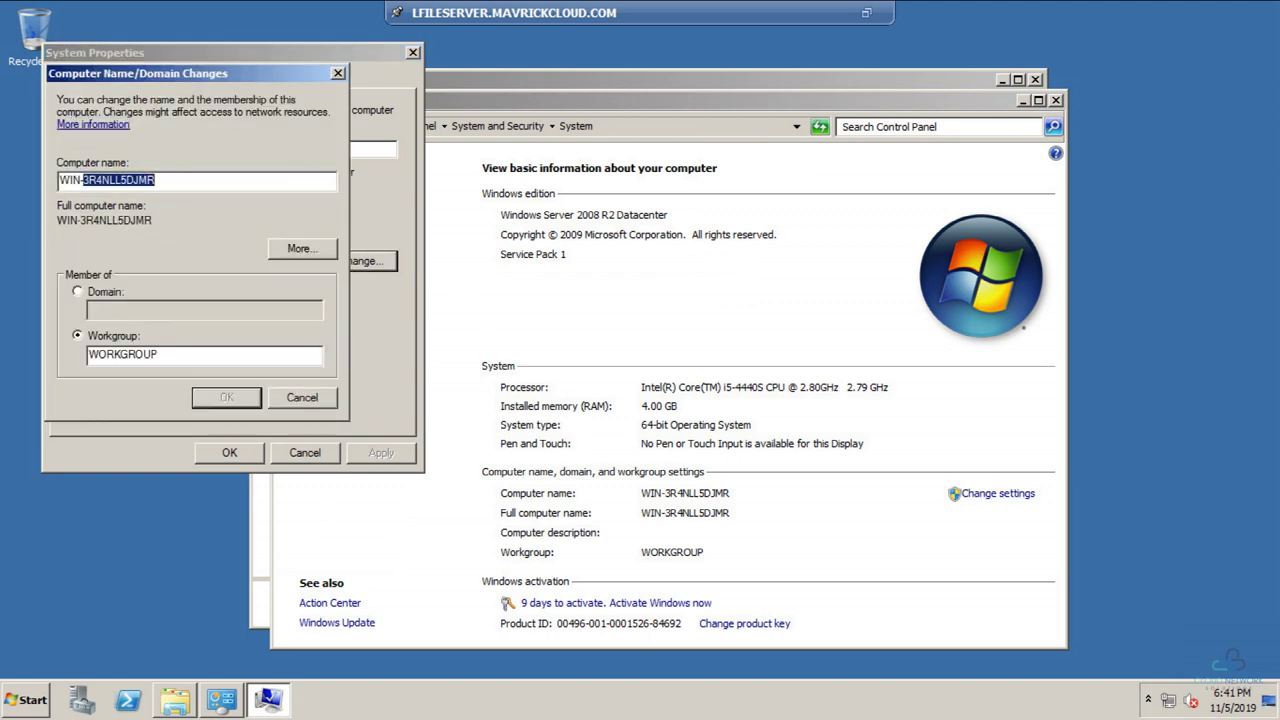
{"action": "key", "text": "BackSpace"}
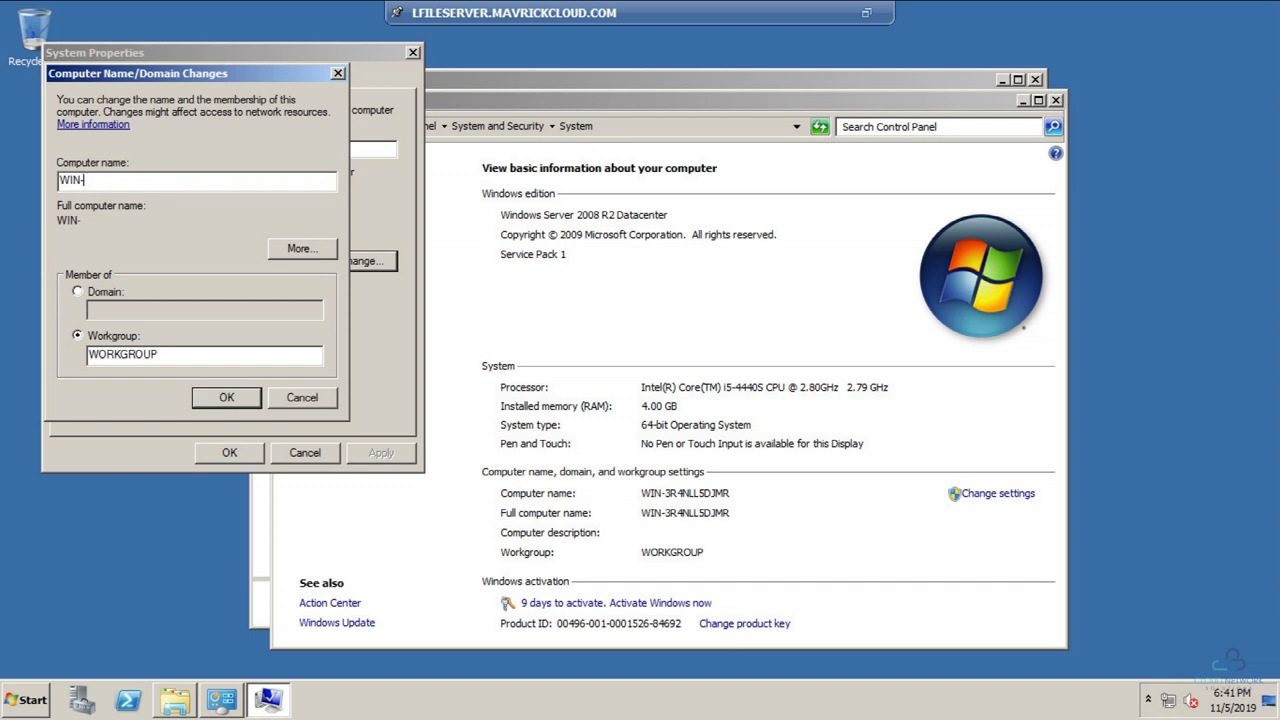
{"action": "key", "text": "BackSpace"}
{"action": "key", "text": "BackSpace"}
{"action": "key", "text": "BackSpace"}
{"action": "key", "text": "BackSpace"}
{"action": "type", "text": "LFILESERVER"}
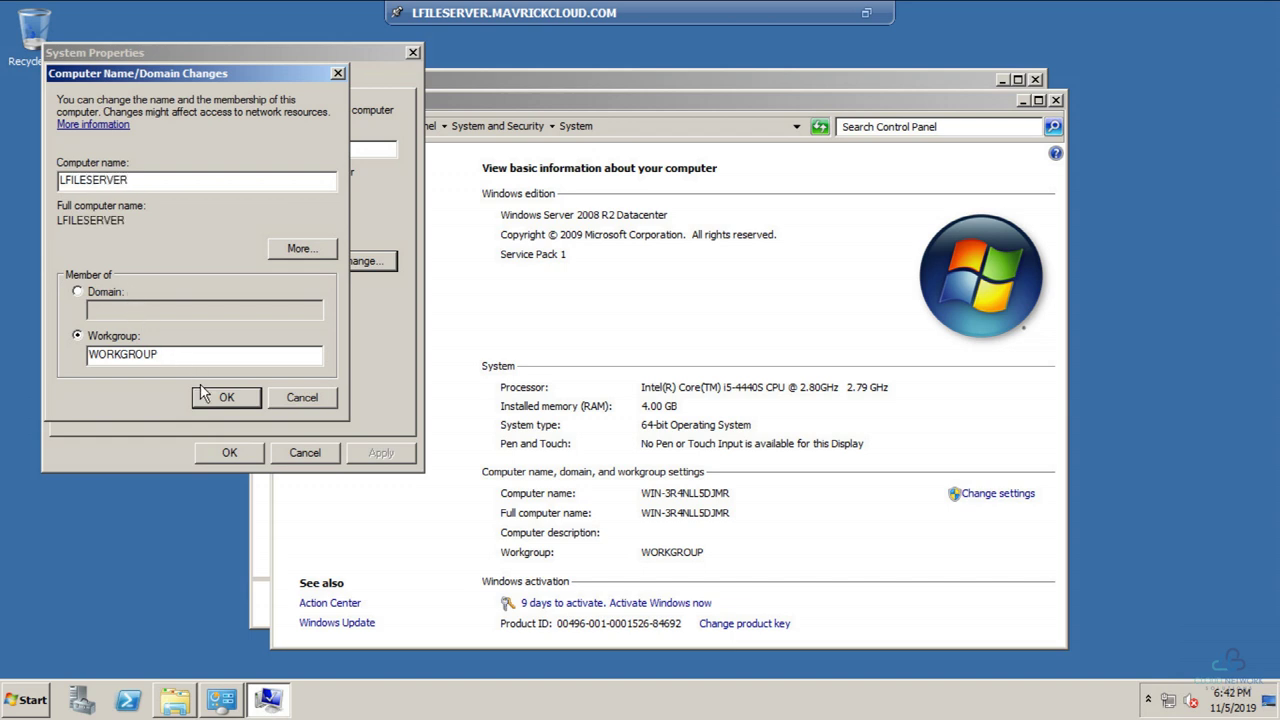
Step: Choose domain membership in mavrickcloud.com; the first Administrator credentials attempt fails
{"action": "left_click", "coordinate": [84, 291]}
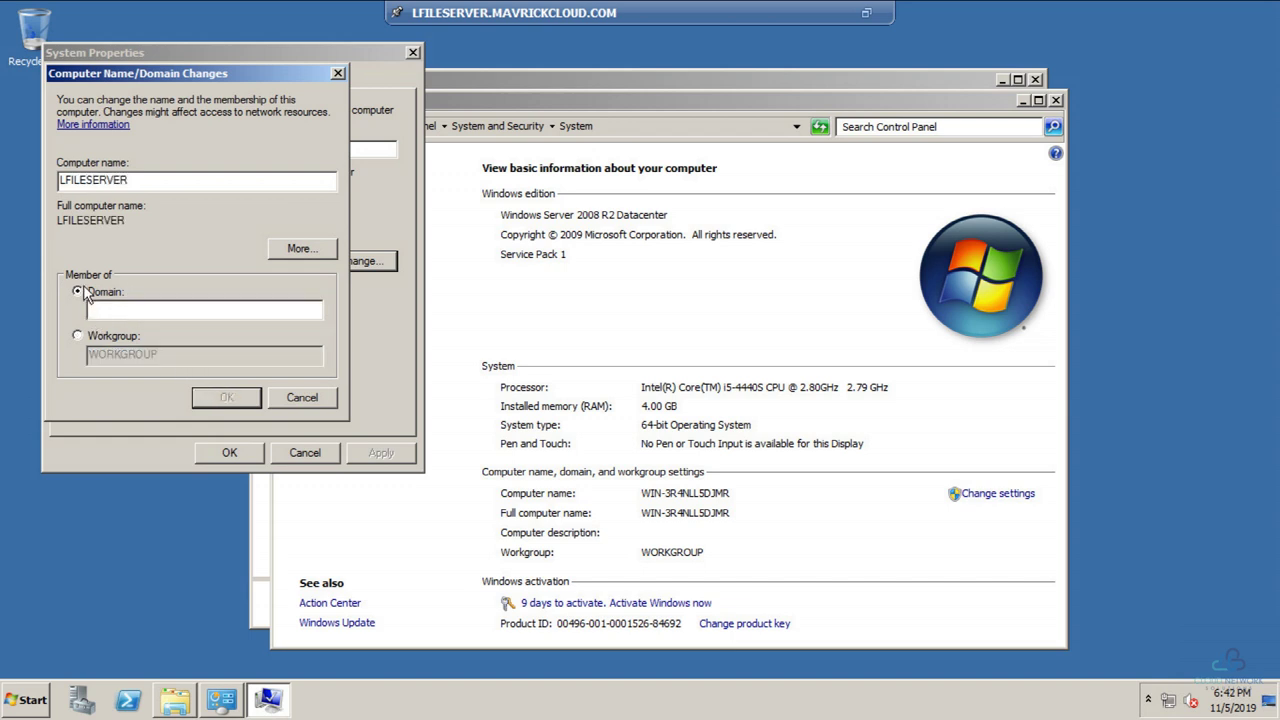
{"action": "type", "text": "mavrickcloud.com"}
{"action": "left_click", "coordinate": [241, 394]}
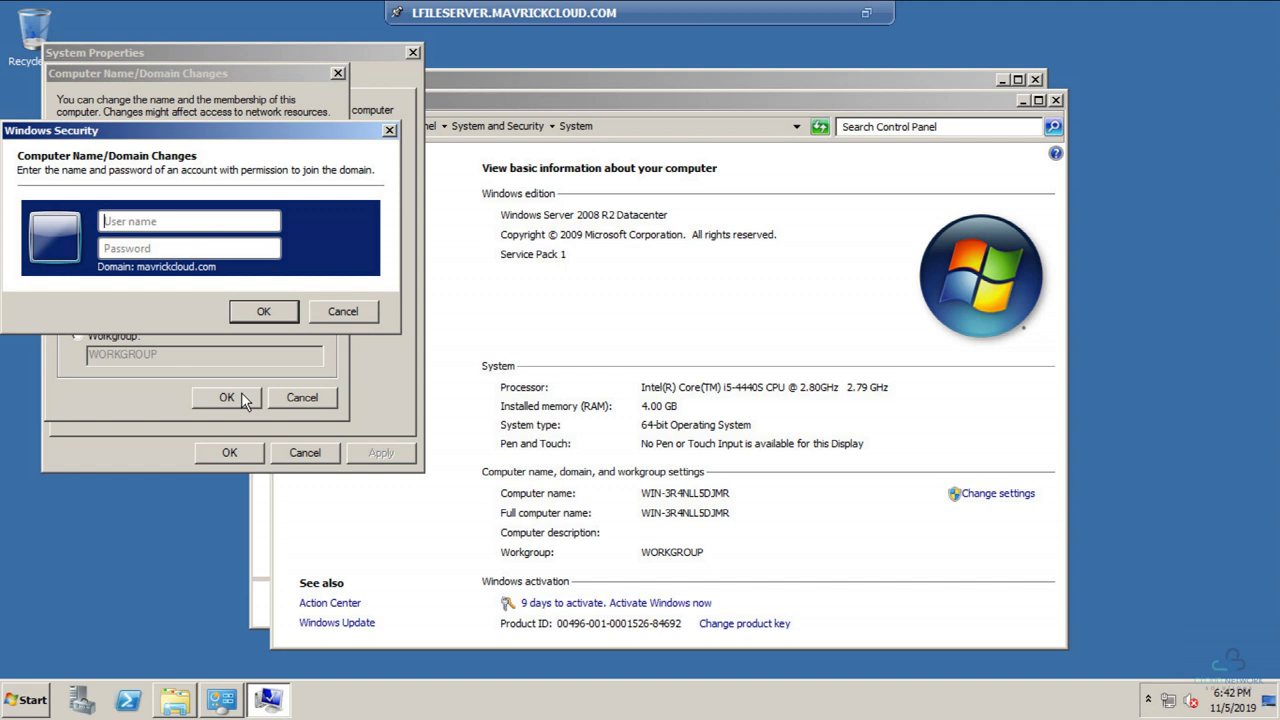
{"action": "type", "text": "administrator"}
{"action": "key", "text": "Tab"}
{"action": "type", "text": "Password12"}
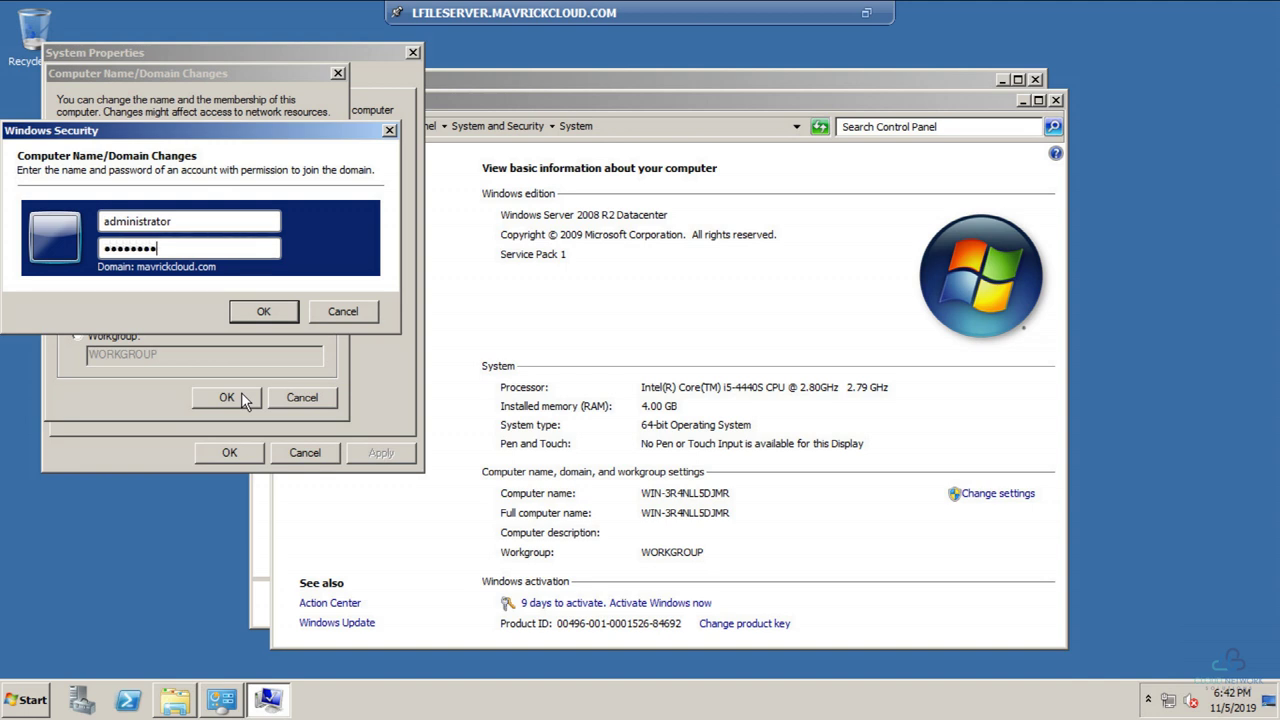
{"action": "key", "text": "Return"}
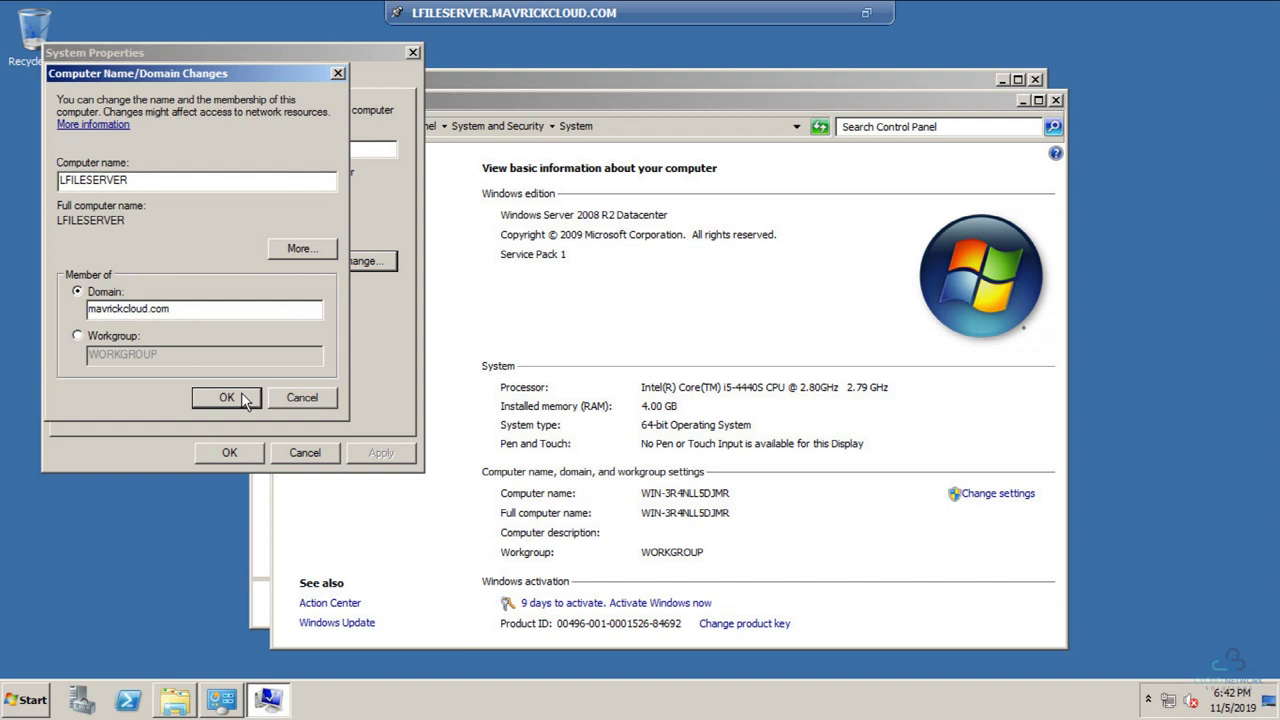
{"action": "key", "text": "Return"}
Step: Retry the join with the Administrator account password and acknowledge the domain welcome message
{"action": "left_click", "coordinate": [241, 394]}
{"action": "type", "text": "Admn"}
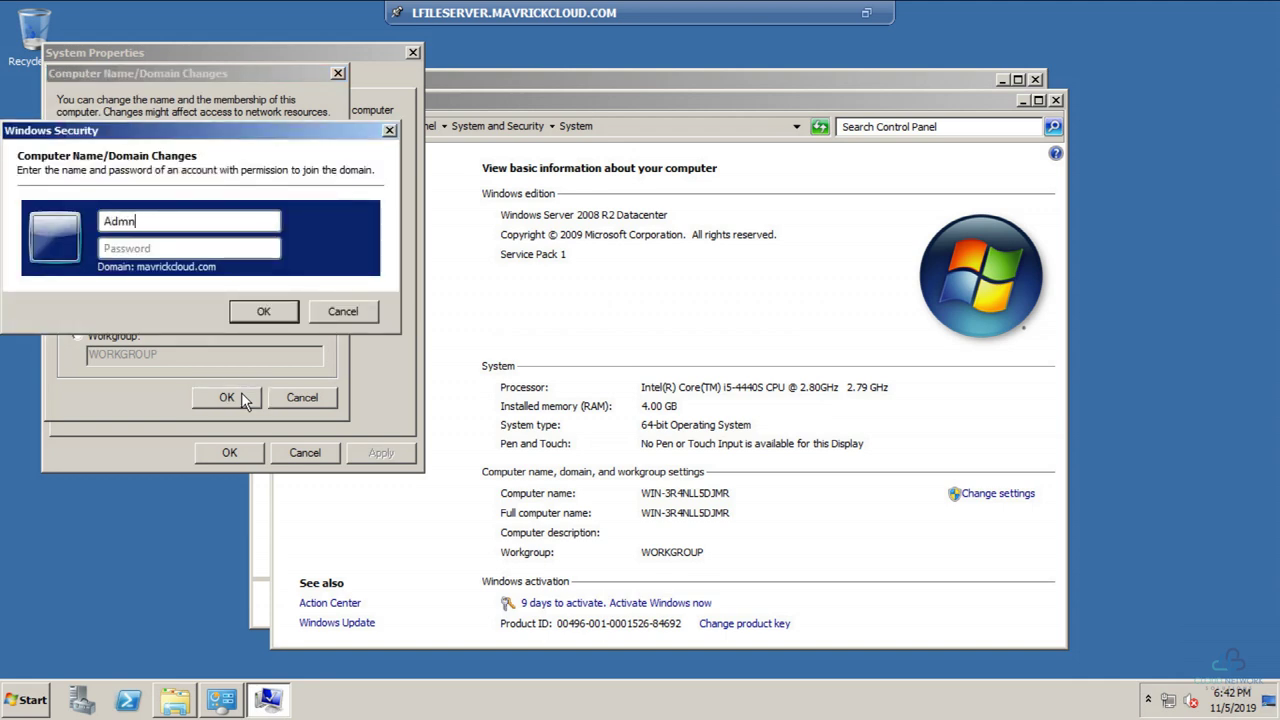
{"action": "key", "text": "BackSpace"}
{"action": "type", "text": "inistrator"}
{"action": "key", "text": "Tab"}
{"action": "type", "text": "********"}
{"action": "key", "text": "Return"}
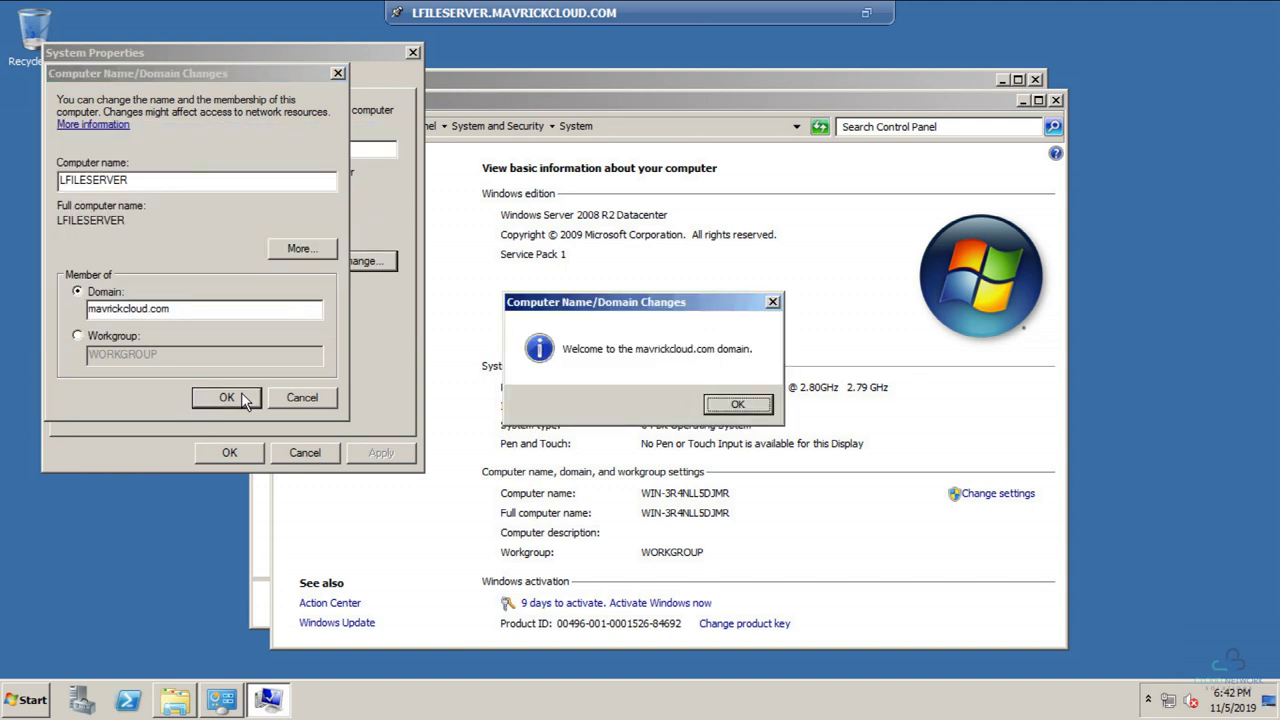
{"action": "key", "text": "Return"}
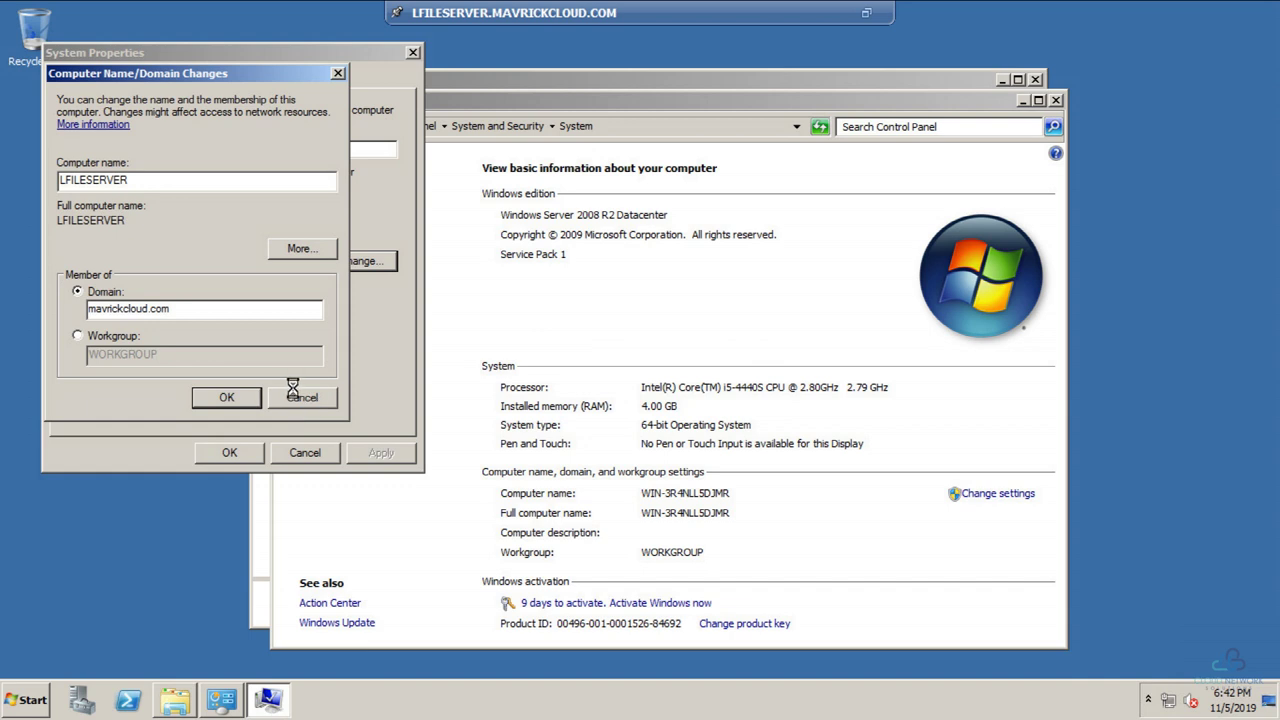
Step: Close the System and Libraries windows, acknowledge the restart notice, and close System Properties
{"action": "left_click", "coordinate": [224, 698]}
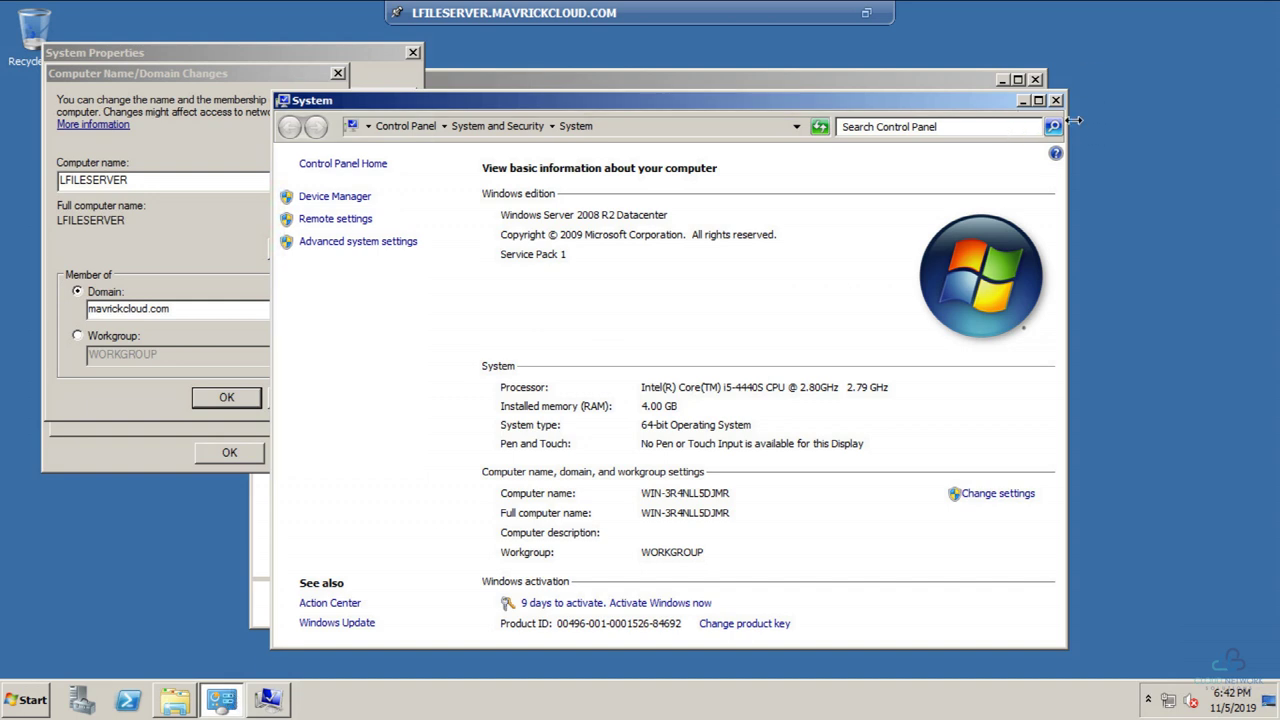
{"action": "left_click", "coordinate": [1055, 101]}
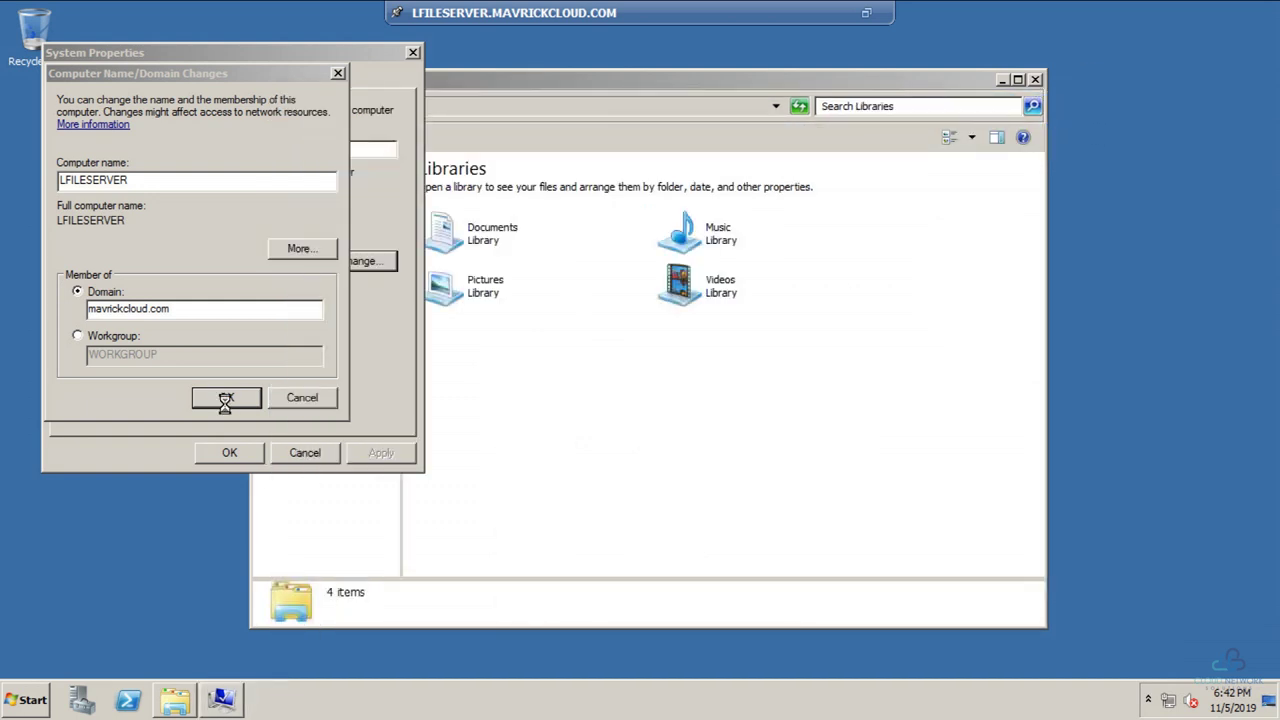
{"action": "left_click", "coordinate": [1035, 79]}
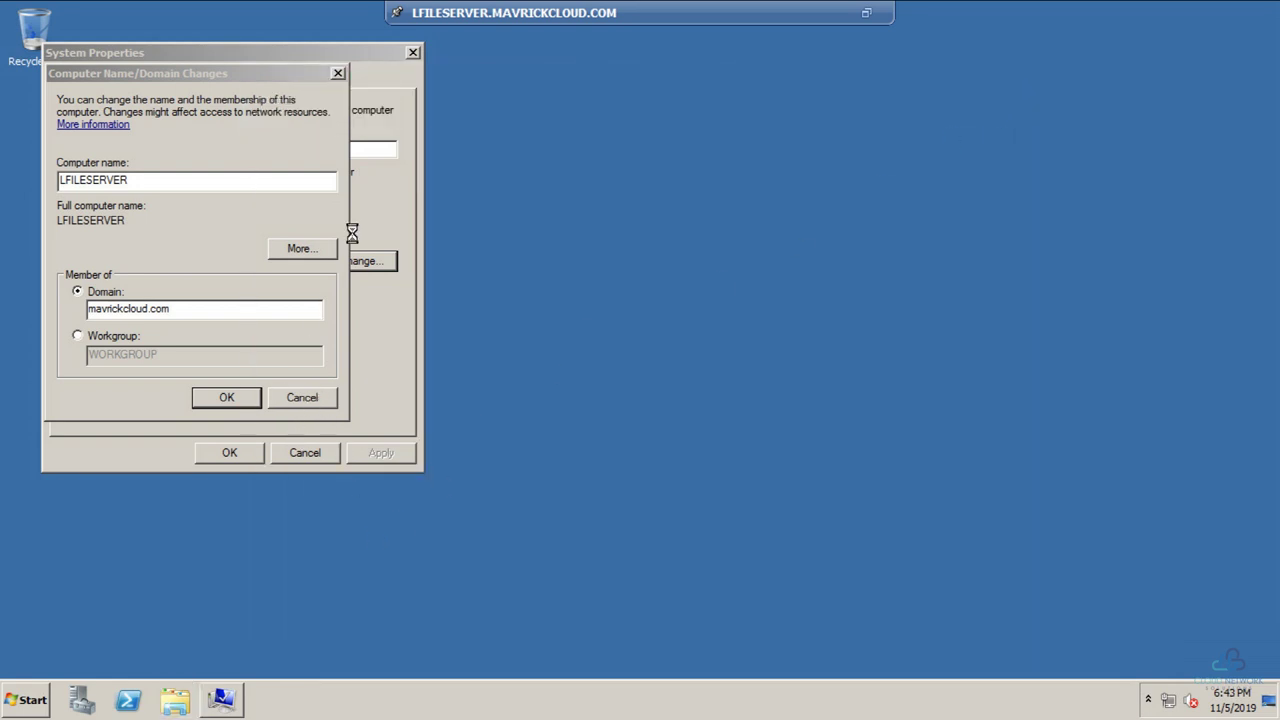
{"action": "left_click", "coordinate": [866, 13]}
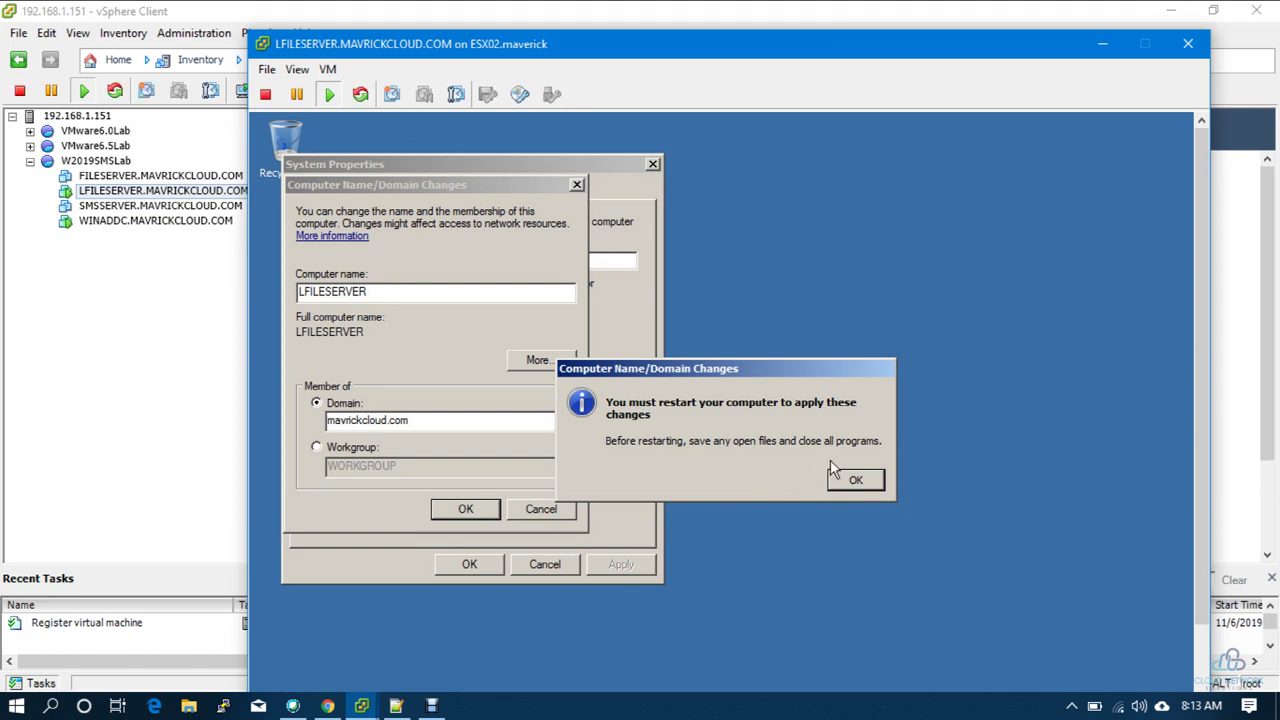
{"action": "left_click", "coordinate": [855, 481]}
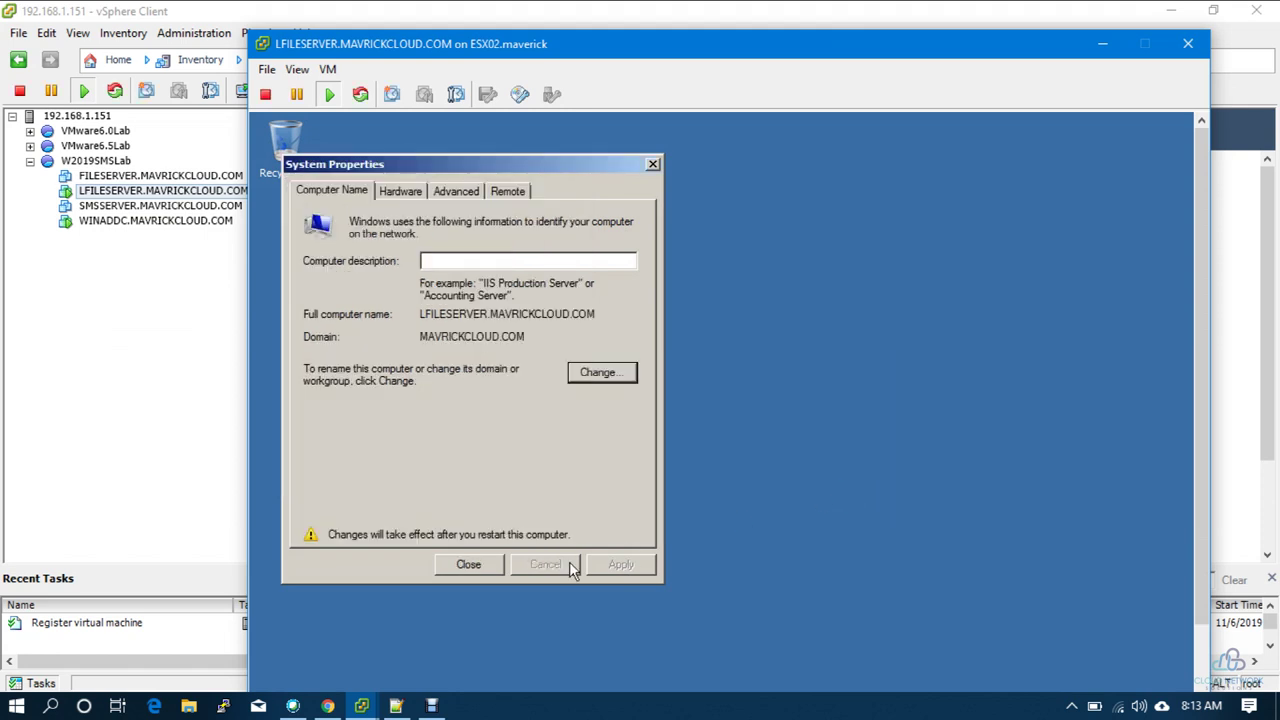
{"action": "left_click", "coordinate": [468, 563]}
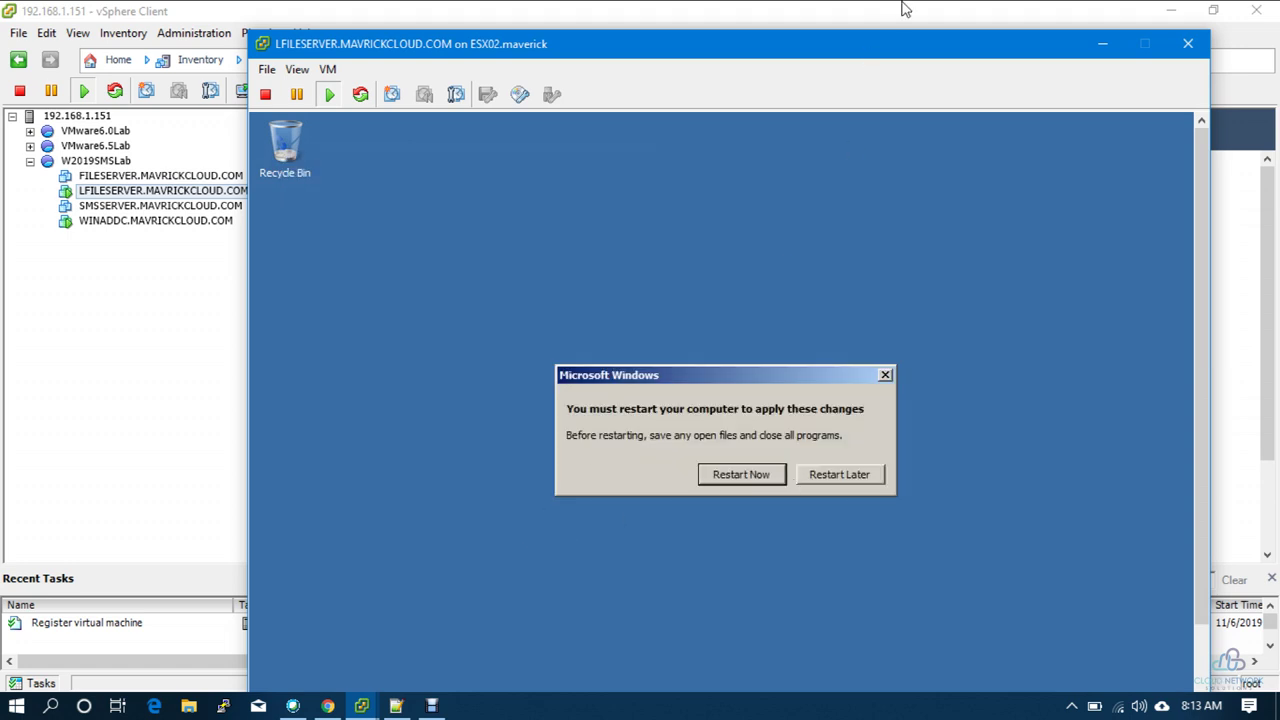
Step: Return the console to full screen, reopen Computer properties, and choose Restart Later
{"action": "left_click", "coordinate": [297, 69]}
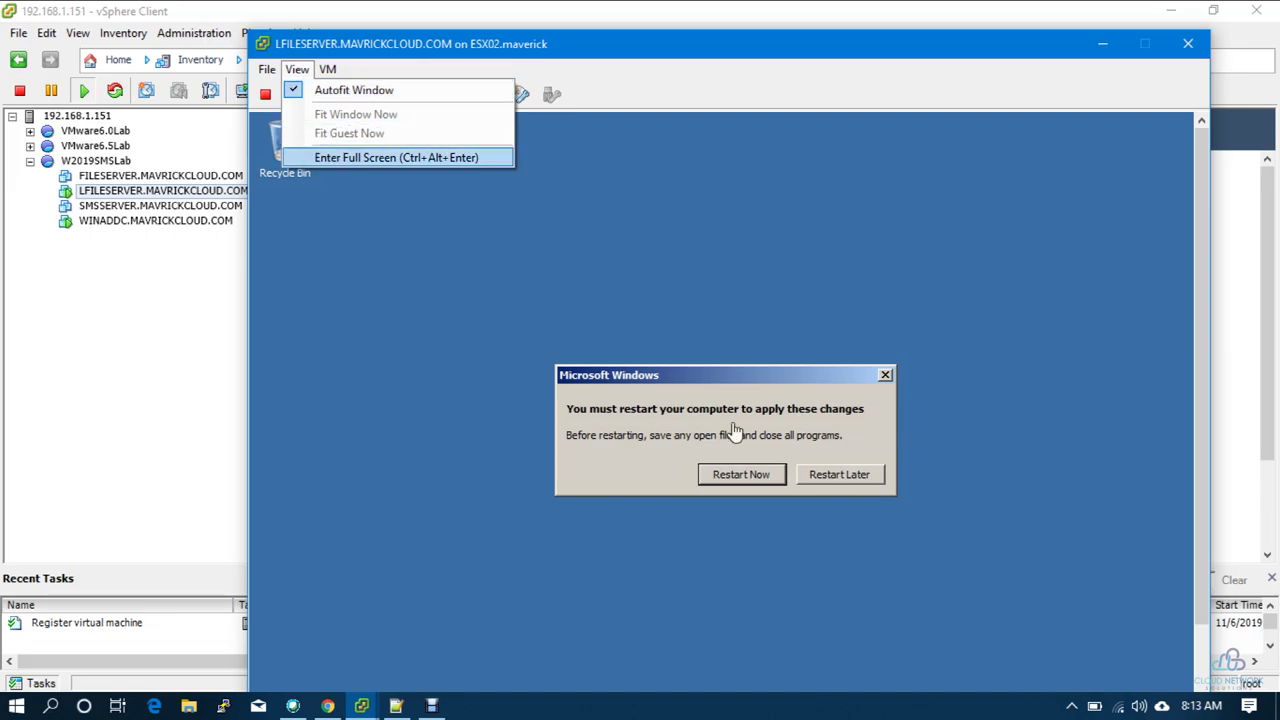
{"action": "left_click", "coordinate": [335, 157]}
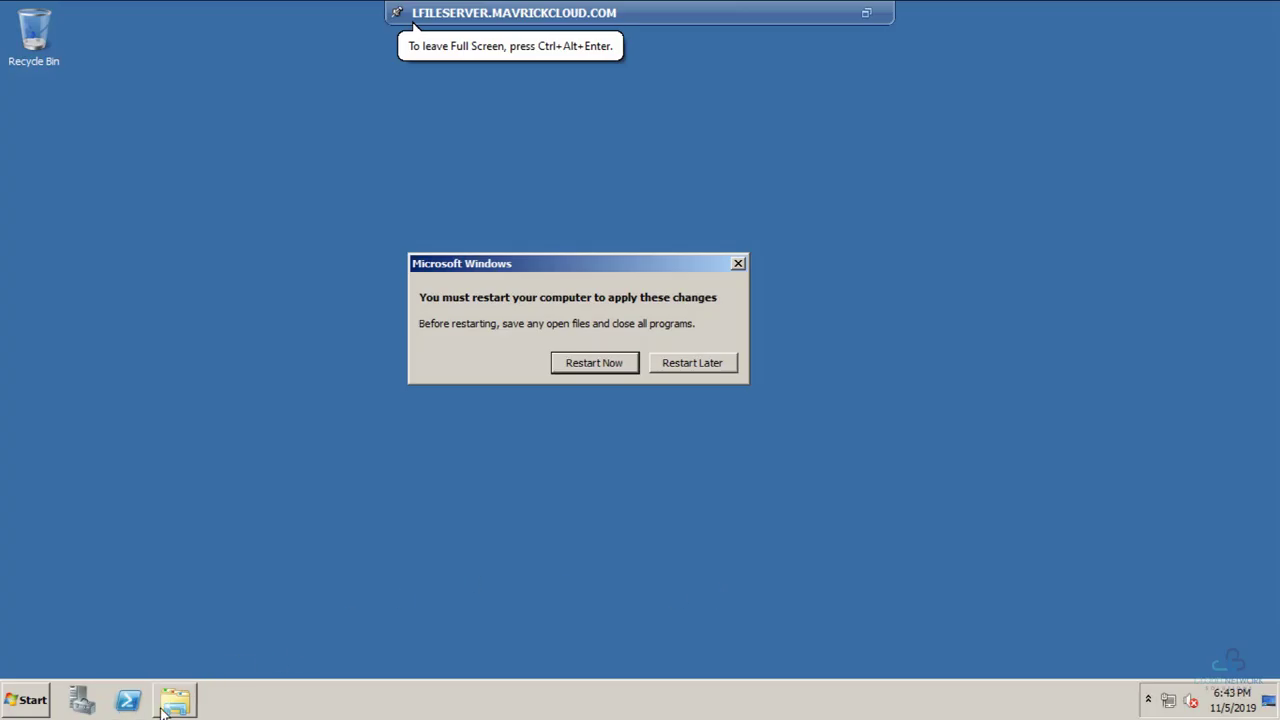
{"action": "left_click", "coordinate": [46, 702]}
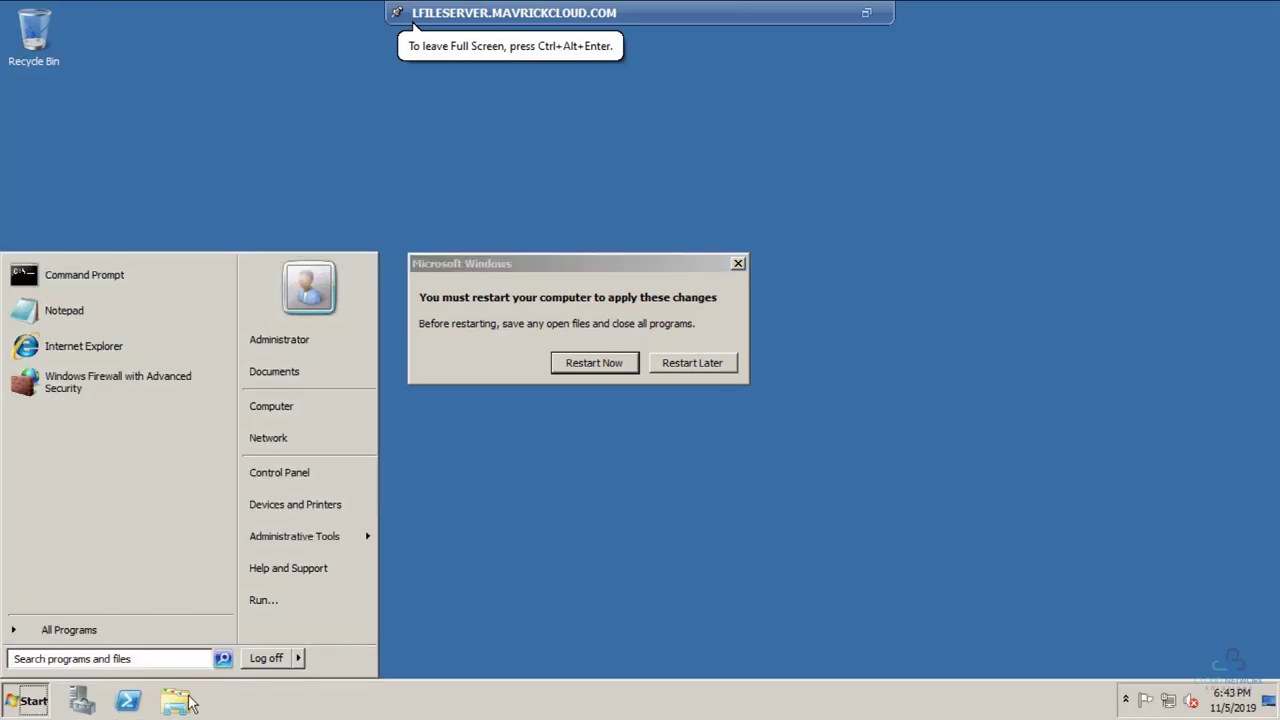
{"action": "left_click", "coordinate": [186, 702]}
{"action": "right_click", "coordinate": [330, 368]}
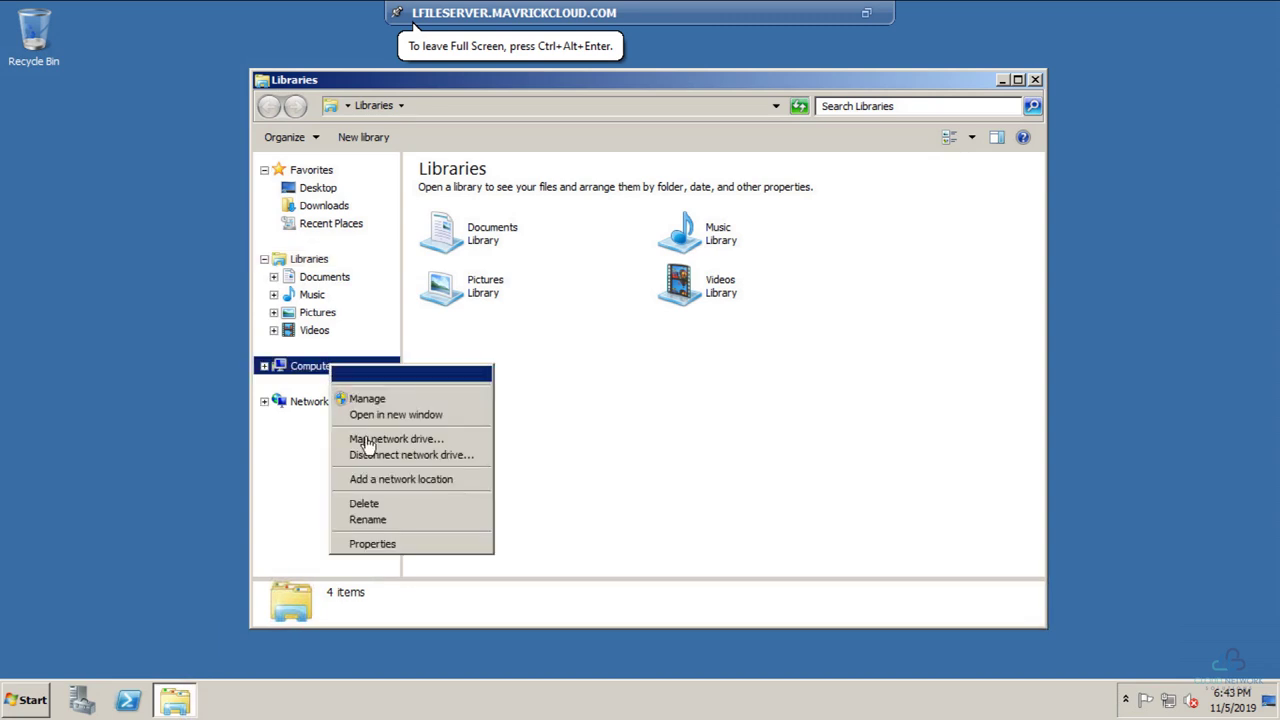
{"action": "left_click", "coordinate": [392, 544]}
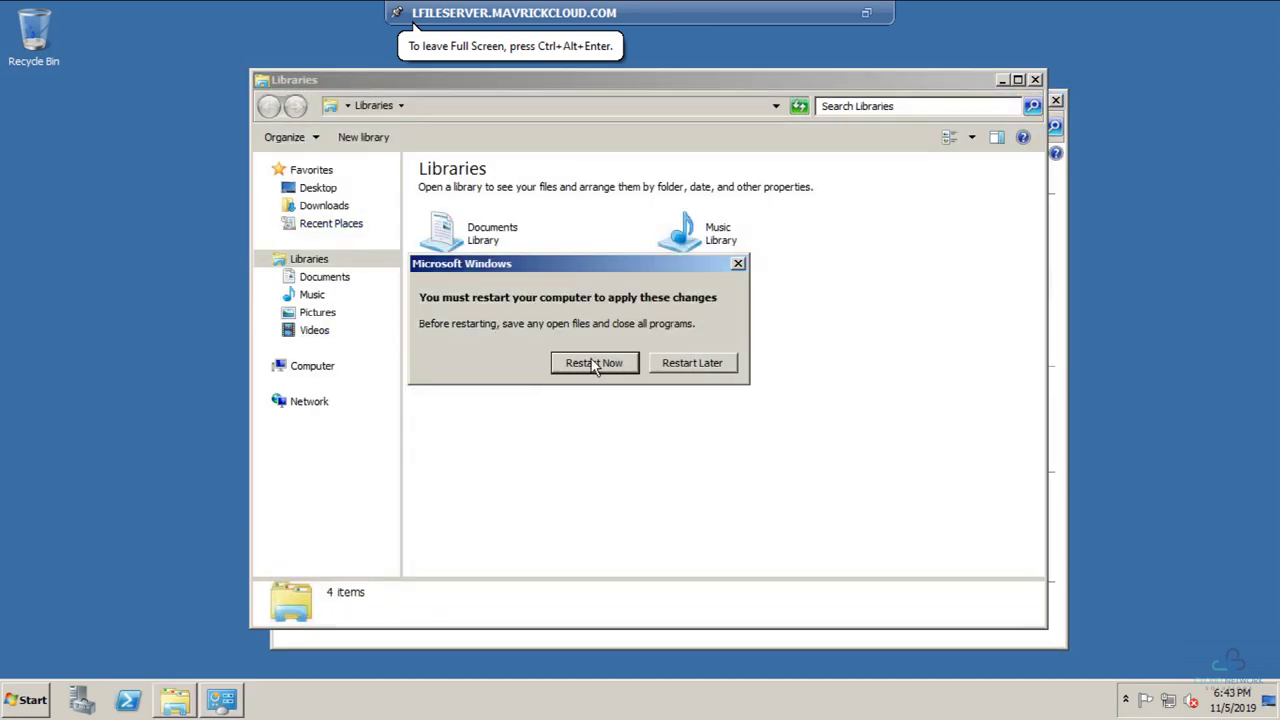
{"action": "left_click", "coordinate": [692, 365]}
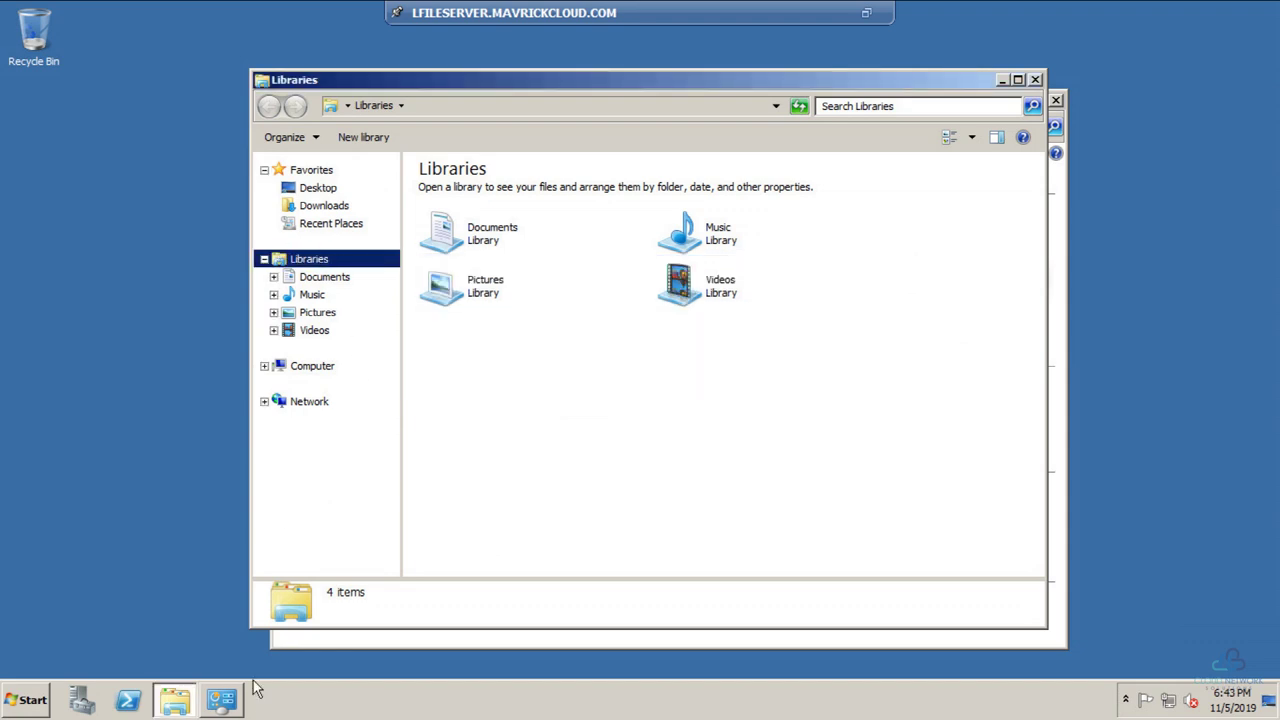
{"action": "left_click", "coordinate": [228, 706]}
Step: Allow Remote Desktop connections from computers running any Remote Desktop version
{"action": "left_click", "coordinate": [336, 219]}
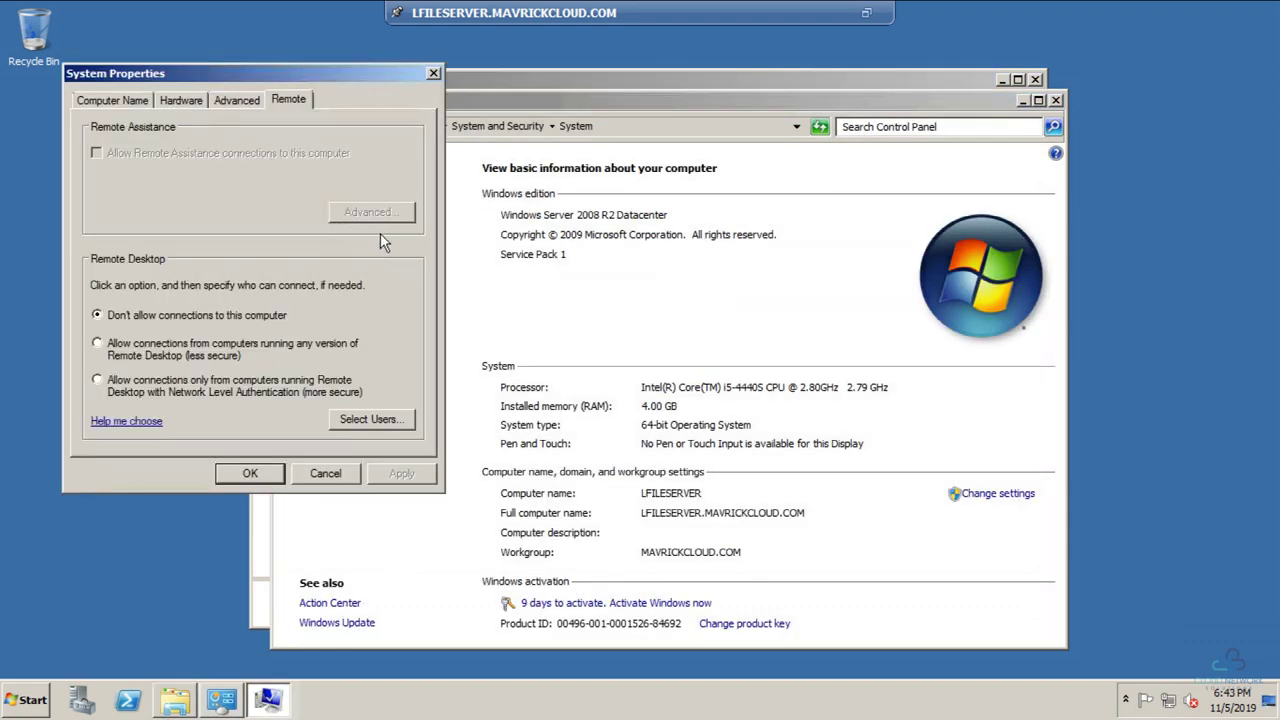
{"action": "left_click", "coordinate": [98, 381]}
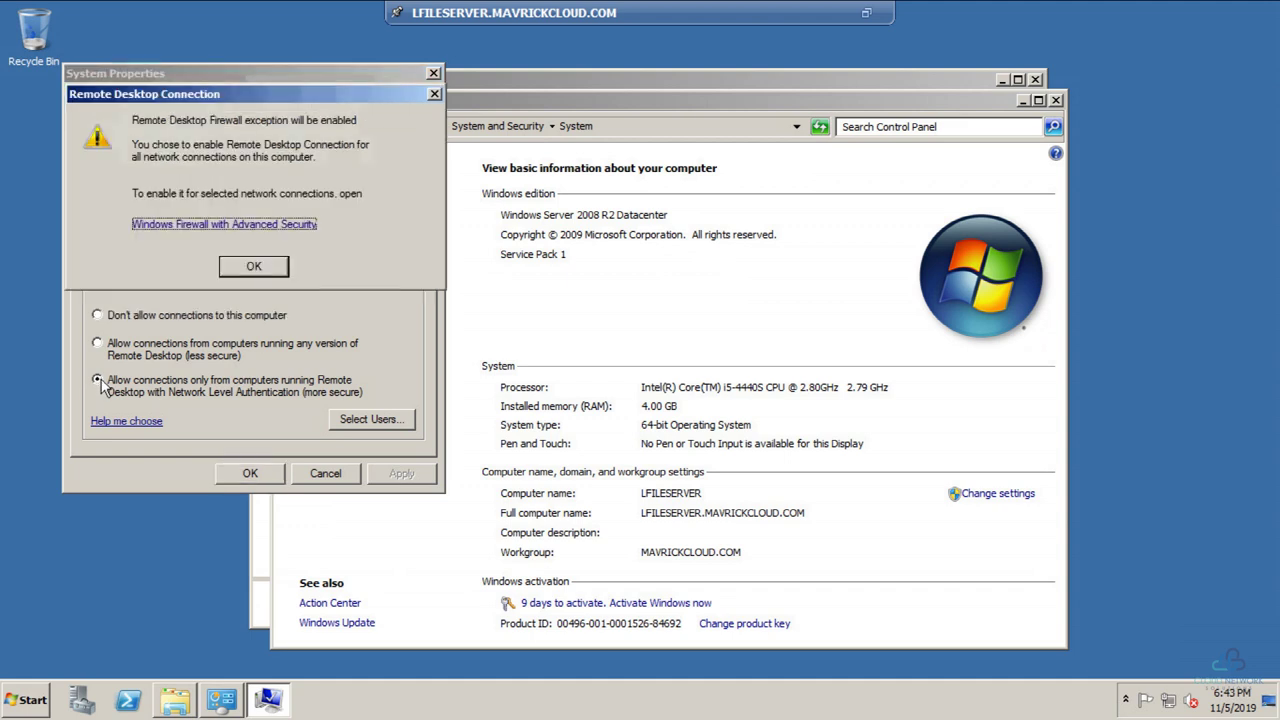
{"action": "left_click", "coordinate": [255, 267]}
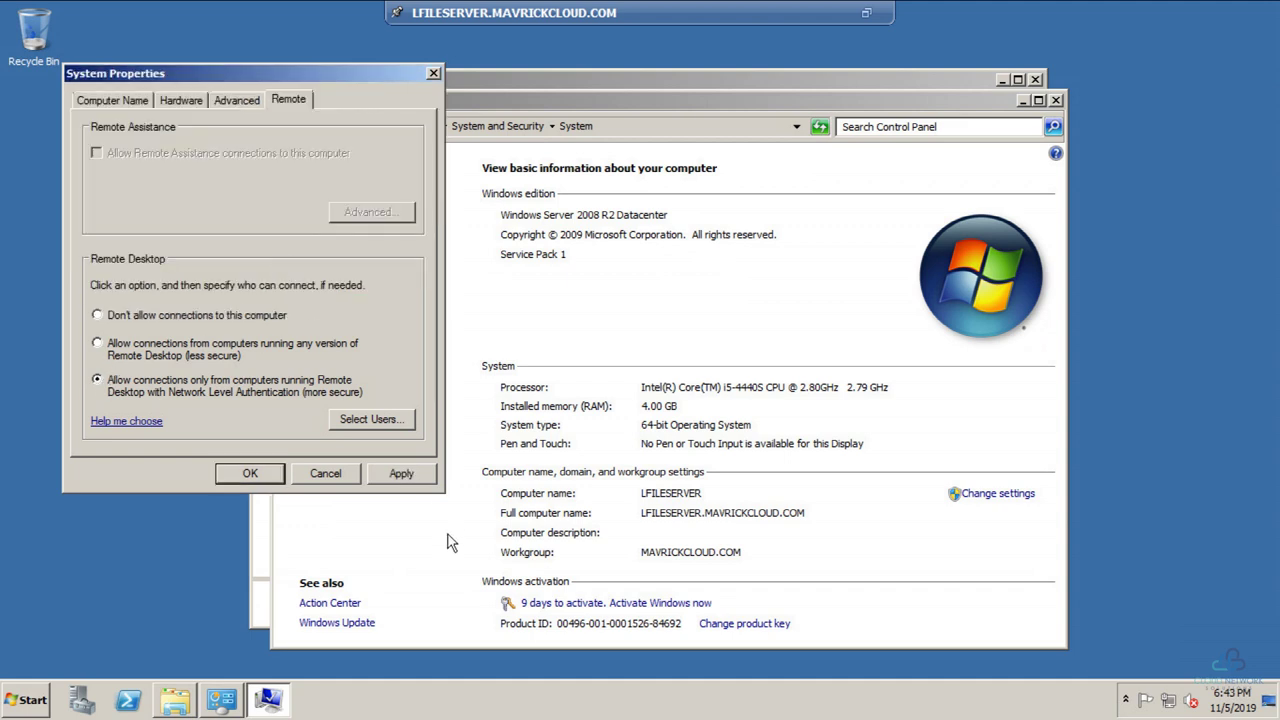
{"action": "left_click", "coordinate": [396, 473]}
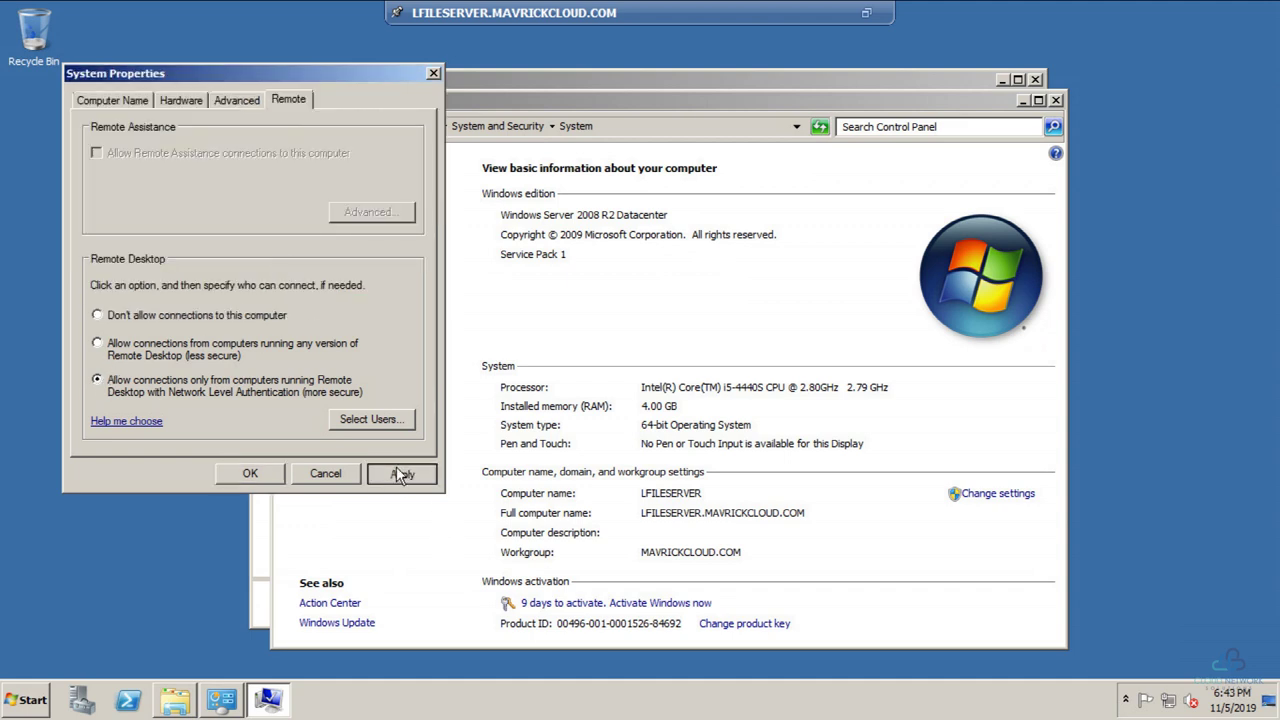
{"action": "left_click", "coordinate": [115, 357]}
{"action": "left_click", "coordinate": [268, 473]}
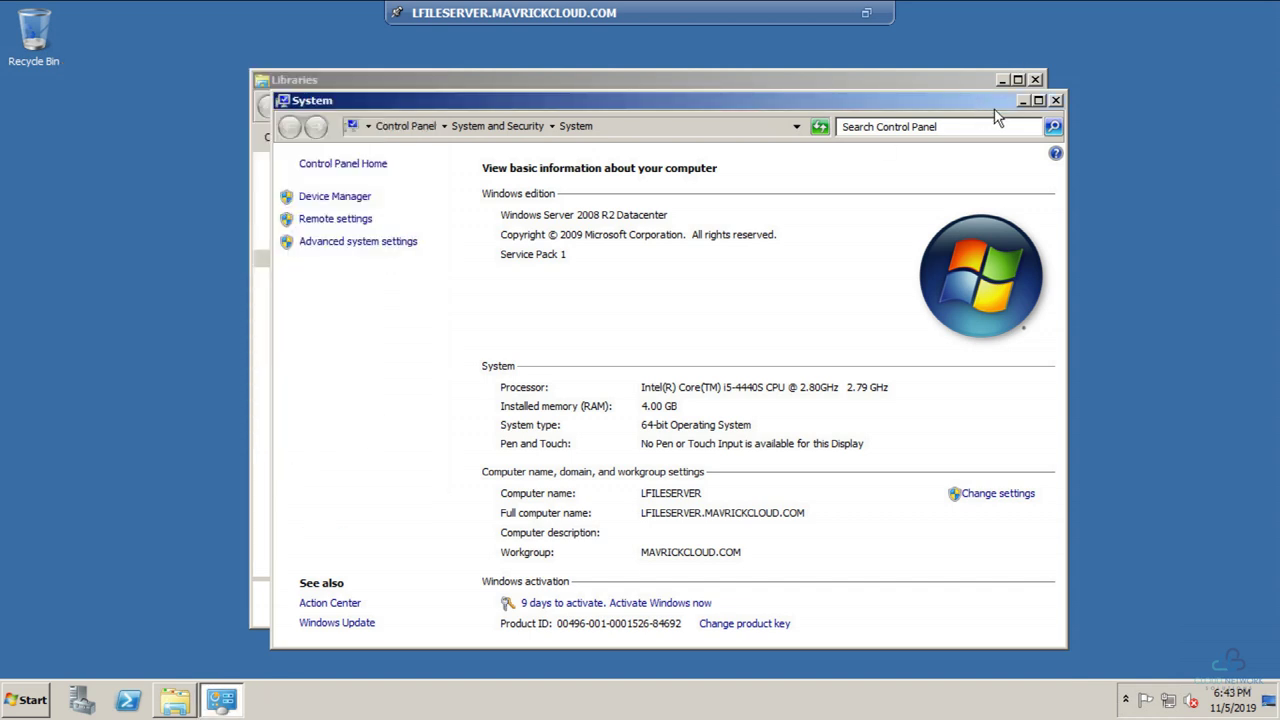
Step: Close the System and Libraries windows, leaving the bare desktop
{"action": "left_click", "coordinate": [1055, 100]}
{"action": "left_click", "coordinate": [1035, 79]}
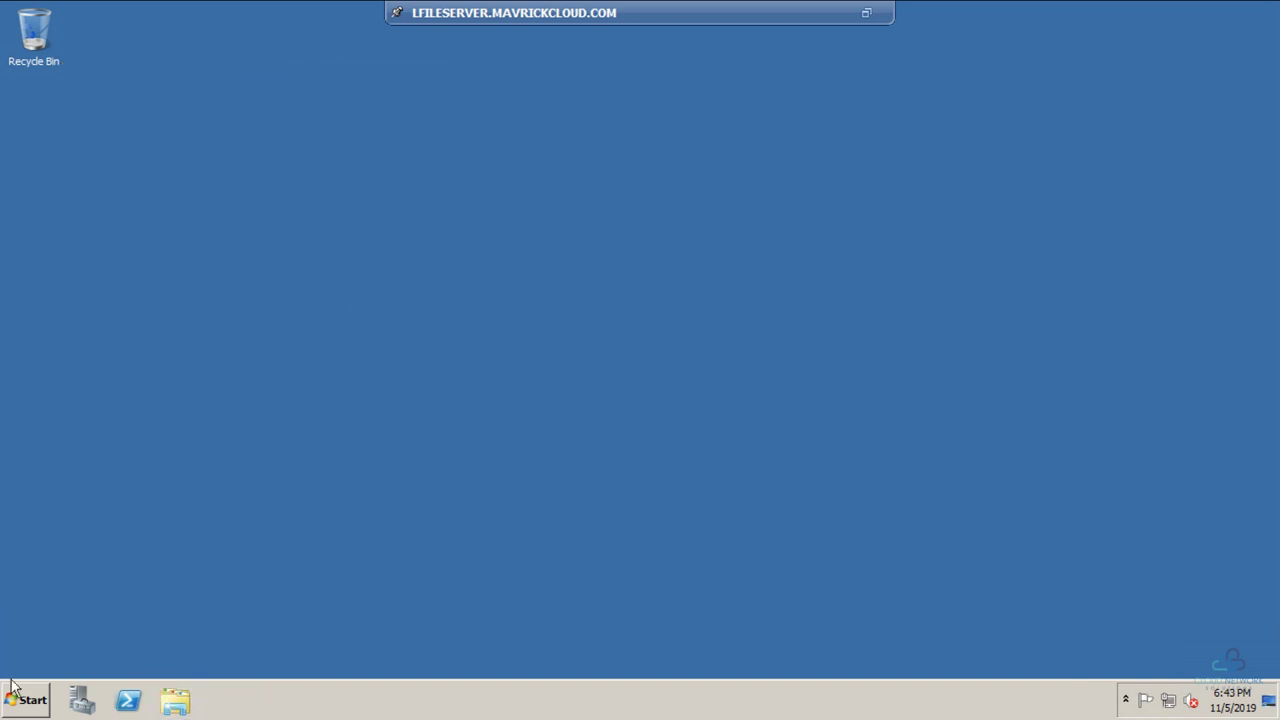
{"action": "left_click", "coordinate": [14, 690]}
Step: Restart the server with the planned-restart comment 'Res', then exit full screen at the logon prompt
{"action": "left_click", "coordinate": [299, 659]}
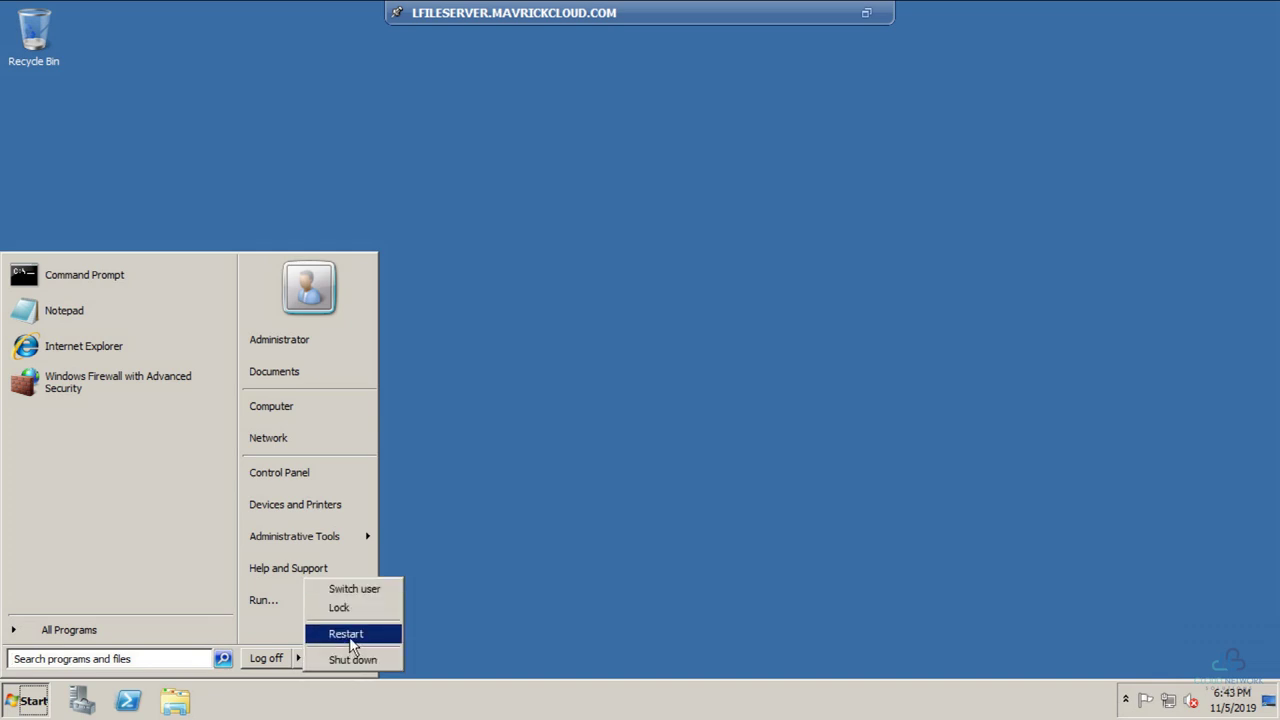
{"action": "left_click", "coordinate": [350, 634]}
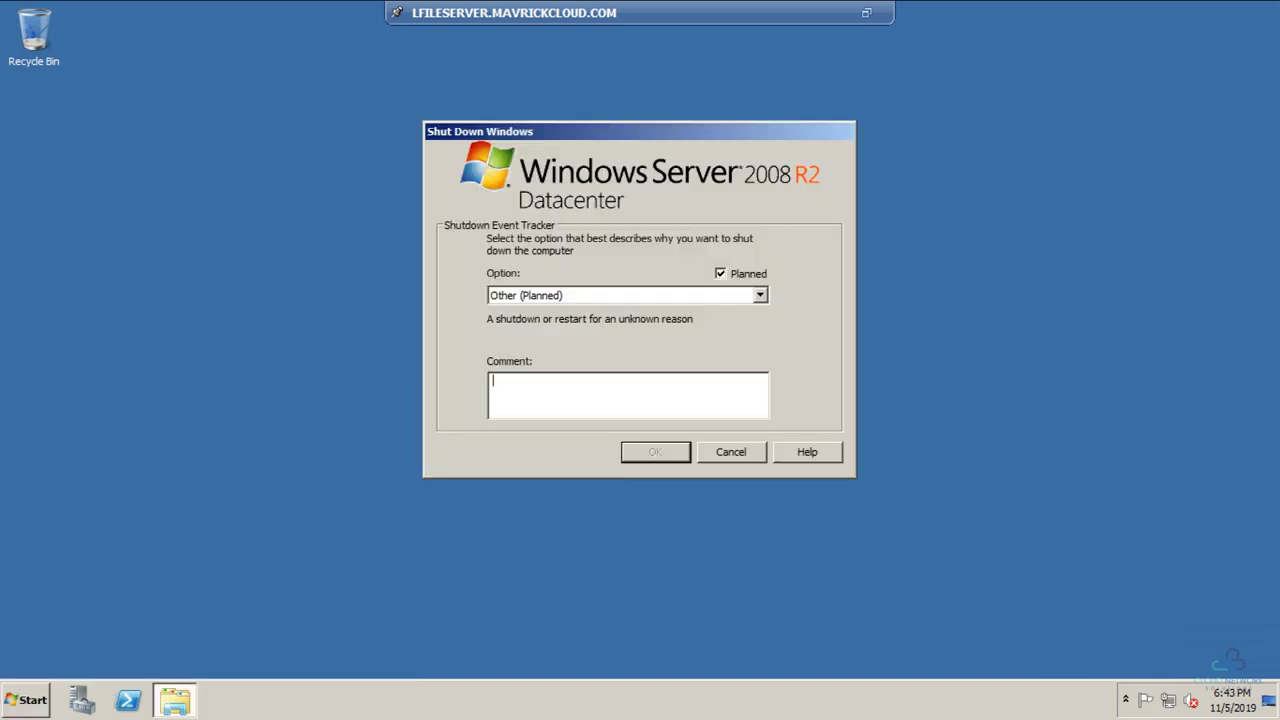
{"action": "type", "text": "Restart"}
{"action": "key", "text": "Return"}
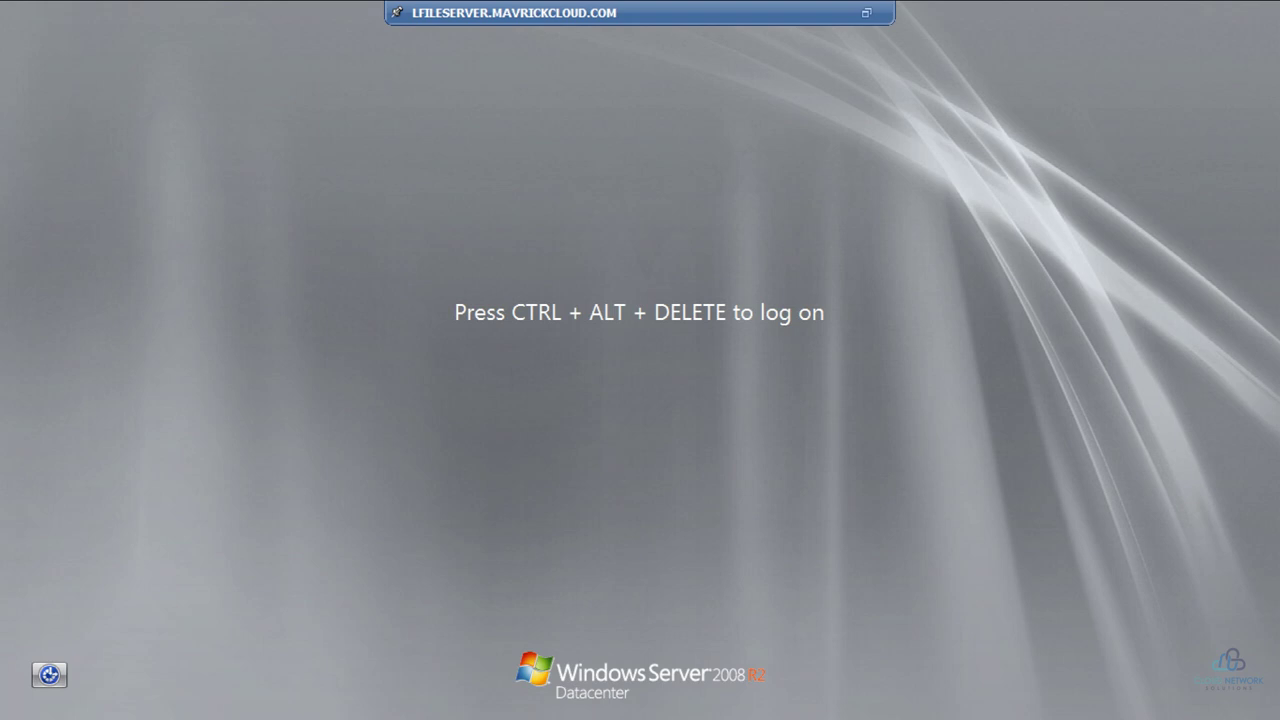
{"action": "left_click", "coordinate": [867, 16]}
Step: Close the LFILESERVER console and launch Remote Desktop Connection with mstsc
{"action": "left_click_drag", "start_coordinate": [958, 40], "coordinate": [976, 66]}
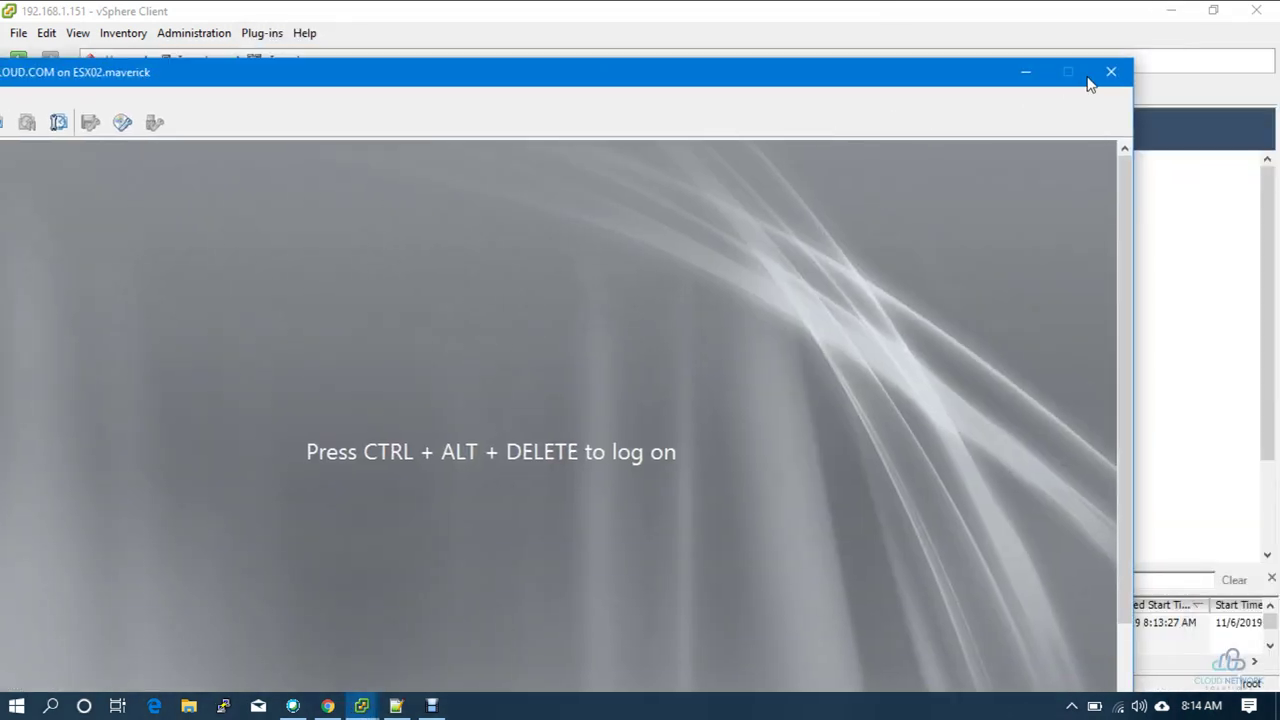
{"action": "left_click", "coordinate": [1107, 75]}
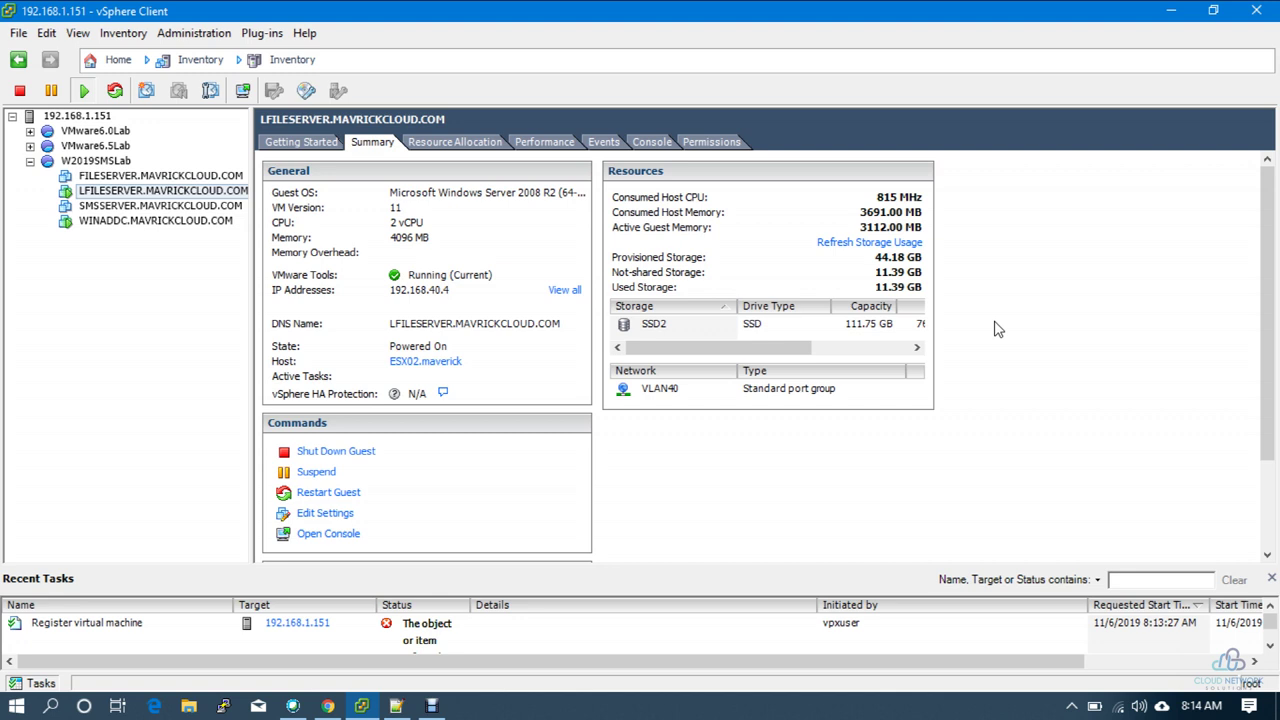
{"action": "key", "text": "super+r"}
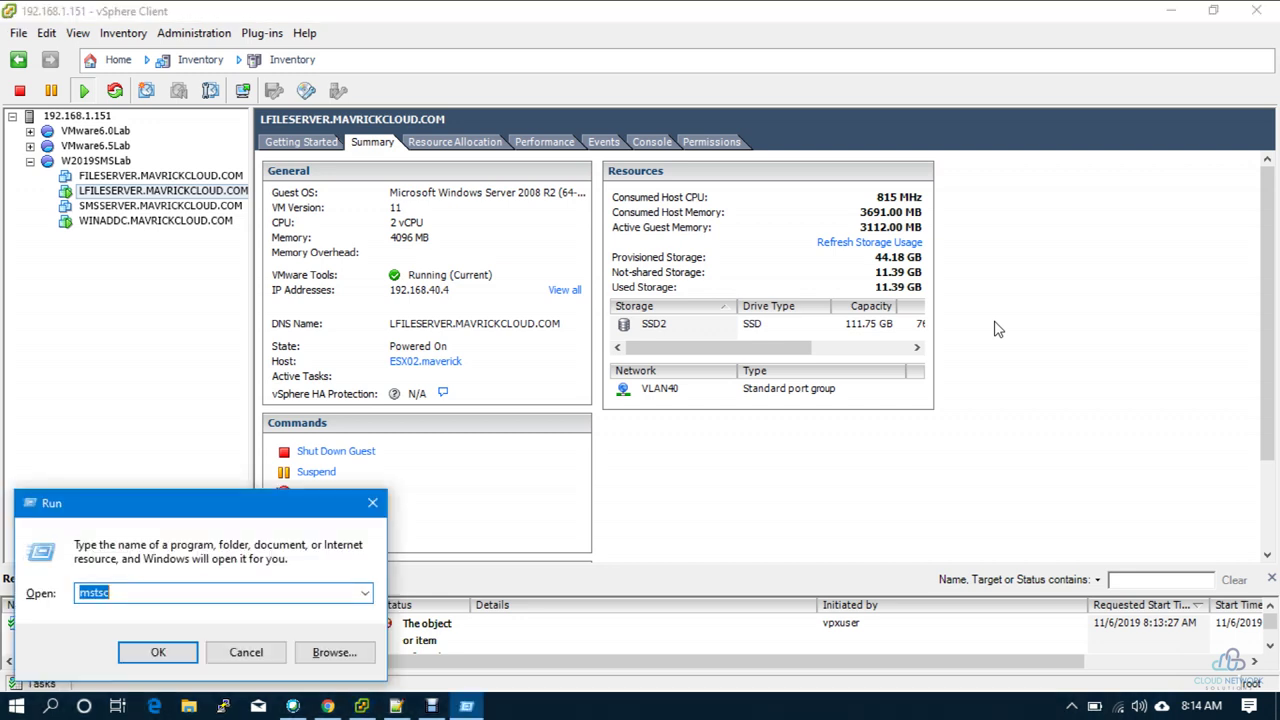
{"action": "type", "text": "mstscc"}
{"action": "key", "text": "Return"}
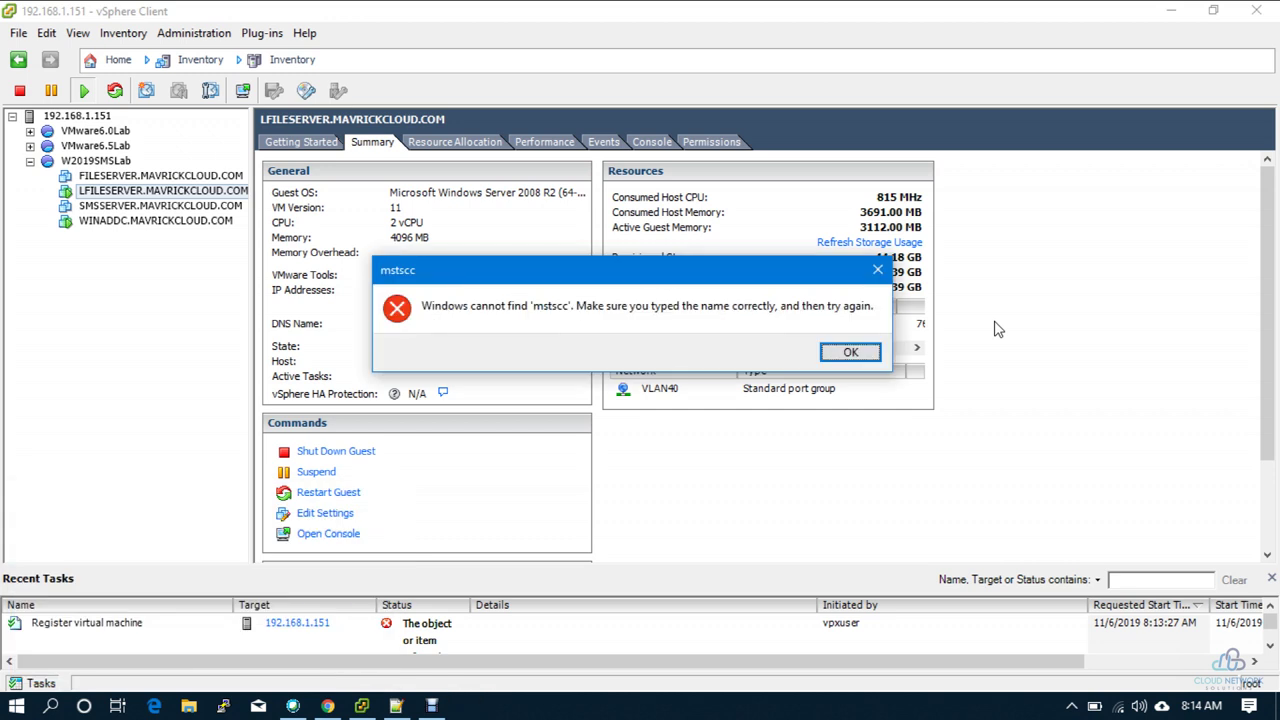
{"action": "key", "text": "Return"}
{"action": "key", "text": "End"}
{"action": "key", "text": "Return"}
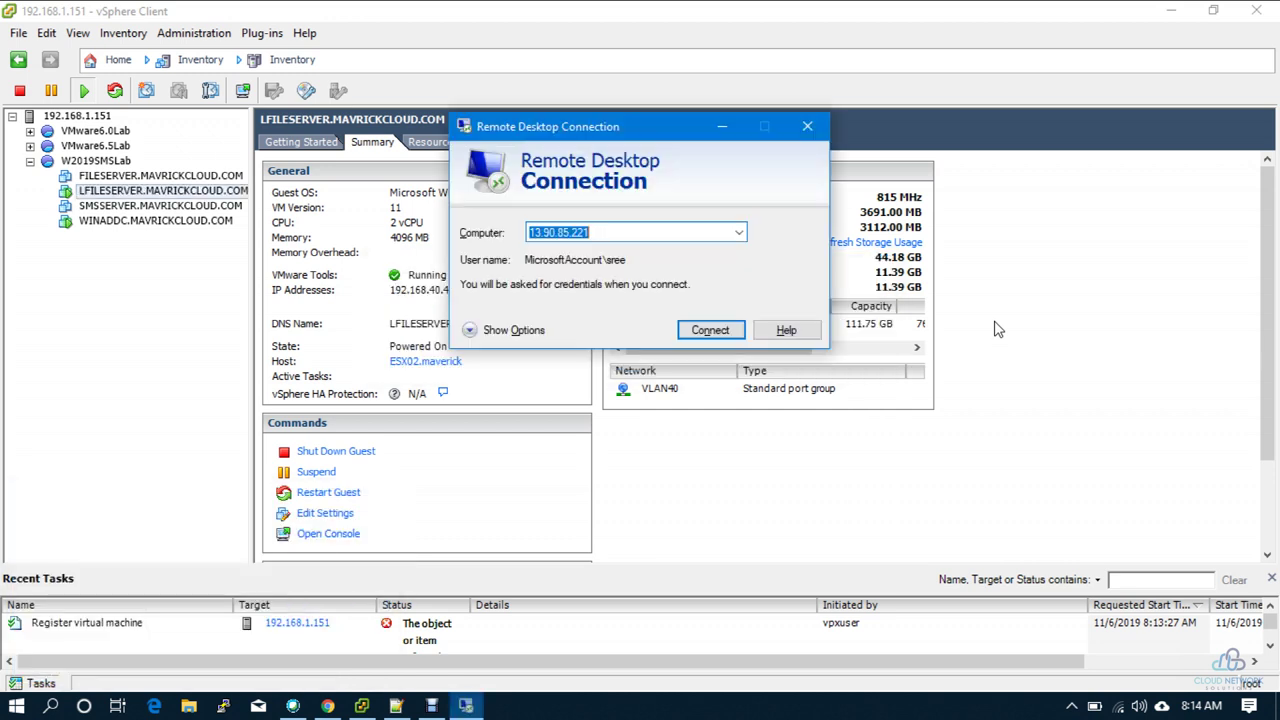
Step: Try connecting to 192.168.40.3 and dismiss the can't-connect error
{"action": "type", "text": "192.168.40.2"}
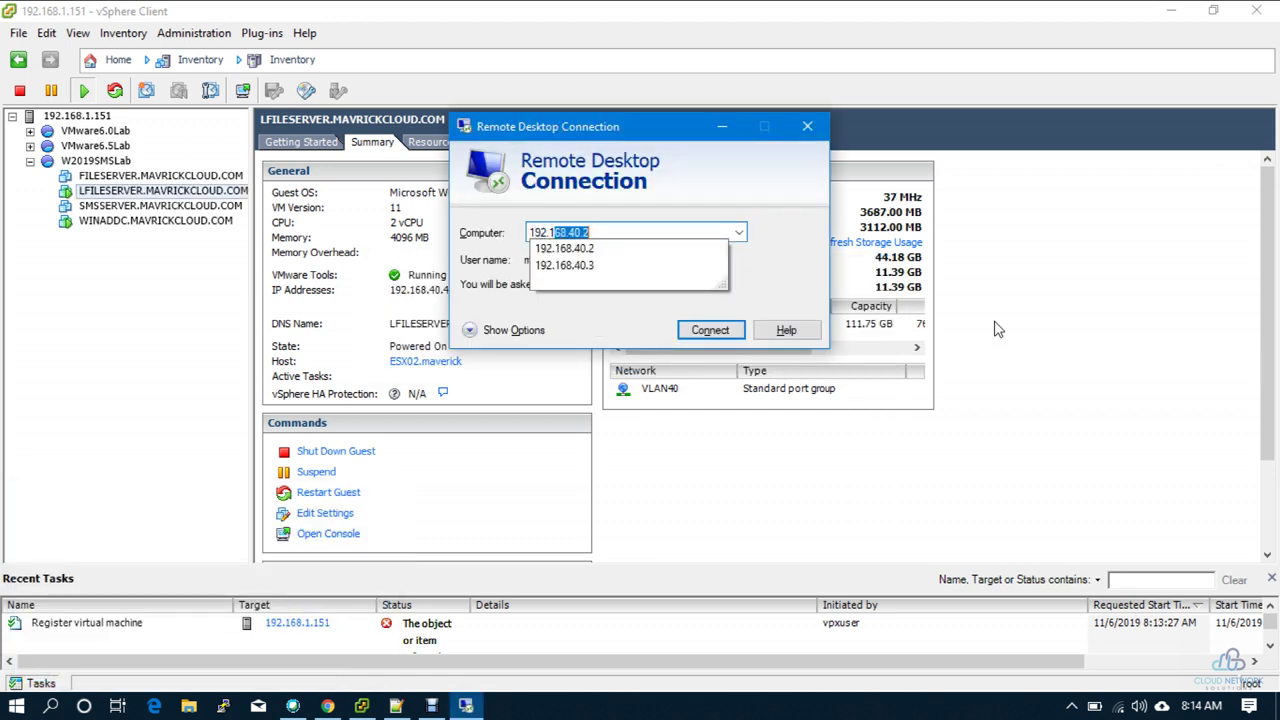
{"action": "key", "text": "End"}
{"action": "type", "text": "3"}
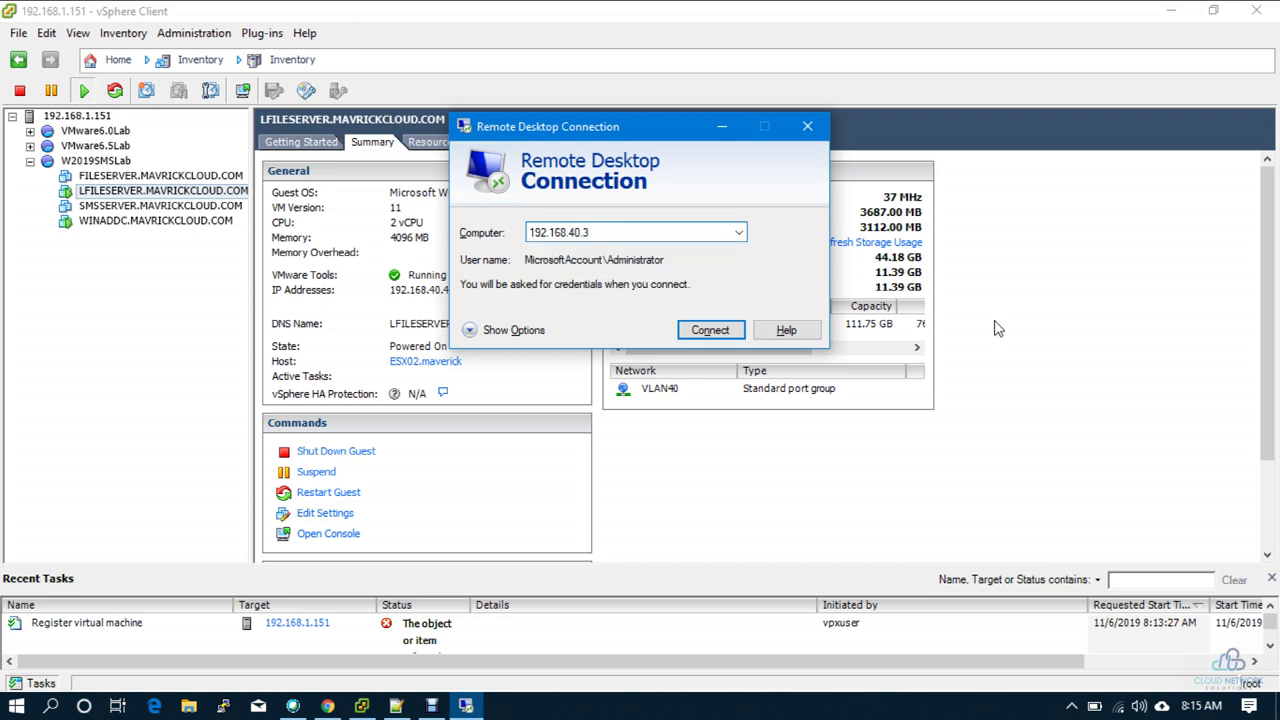
{"action": "key", "text": "Return"}
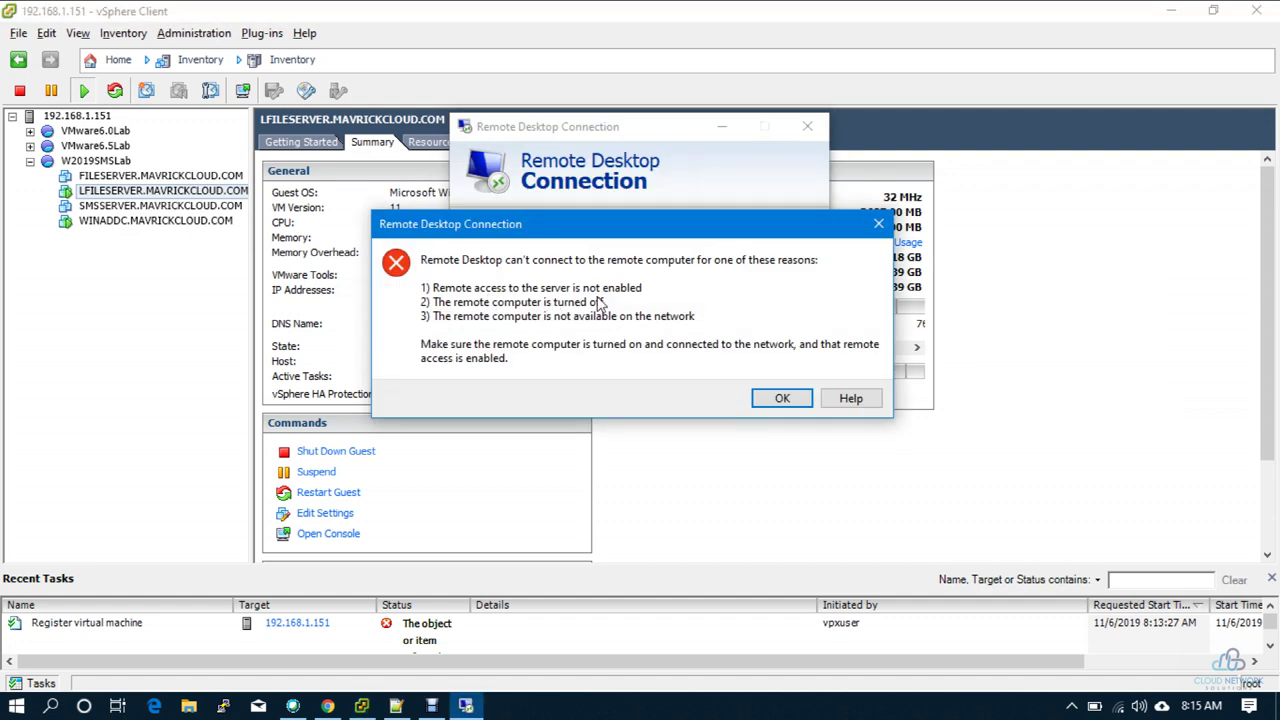
{"action": "left_click", "coordinate": [772, 397]}
Step: Change the Remote Desktop target computer to 192.168.40.4 and start connecting
{"action": "left_click", "coordinate": [694, 234]}
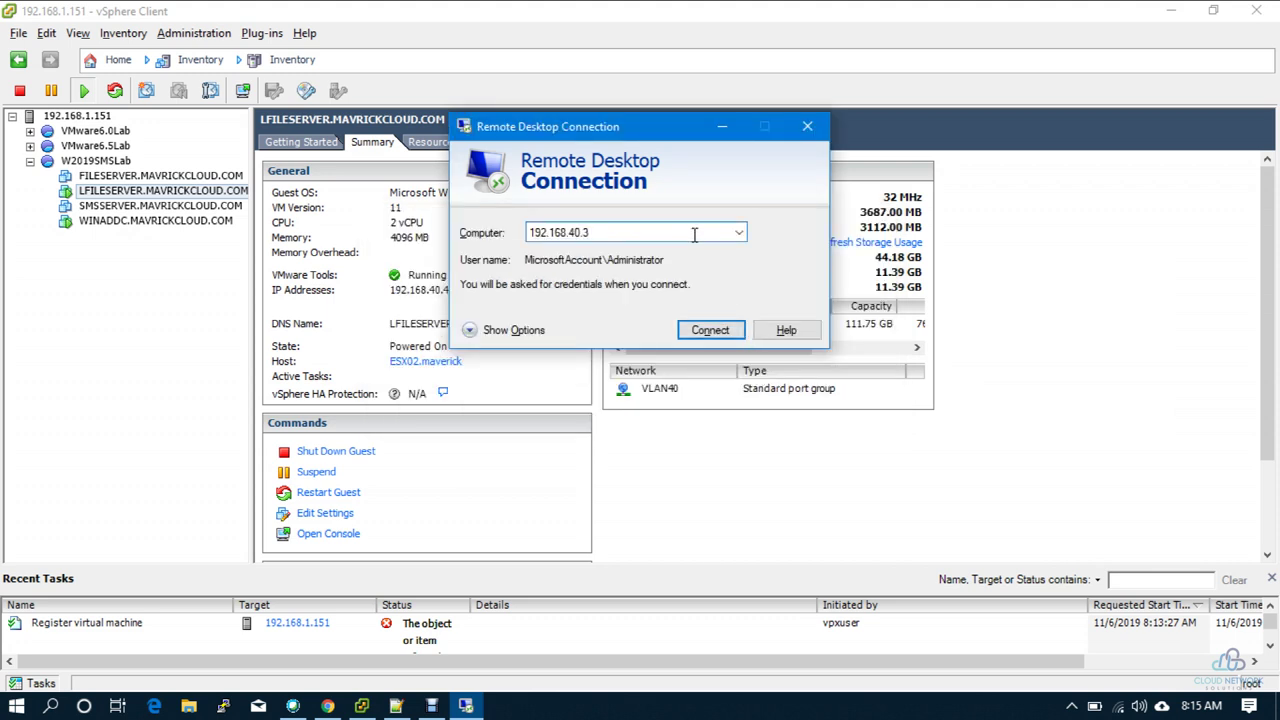
{"action": "key", "text": "BackSpace"}
{"action": "type", "text": "4"}
{"action": "key", "text": "Return"}
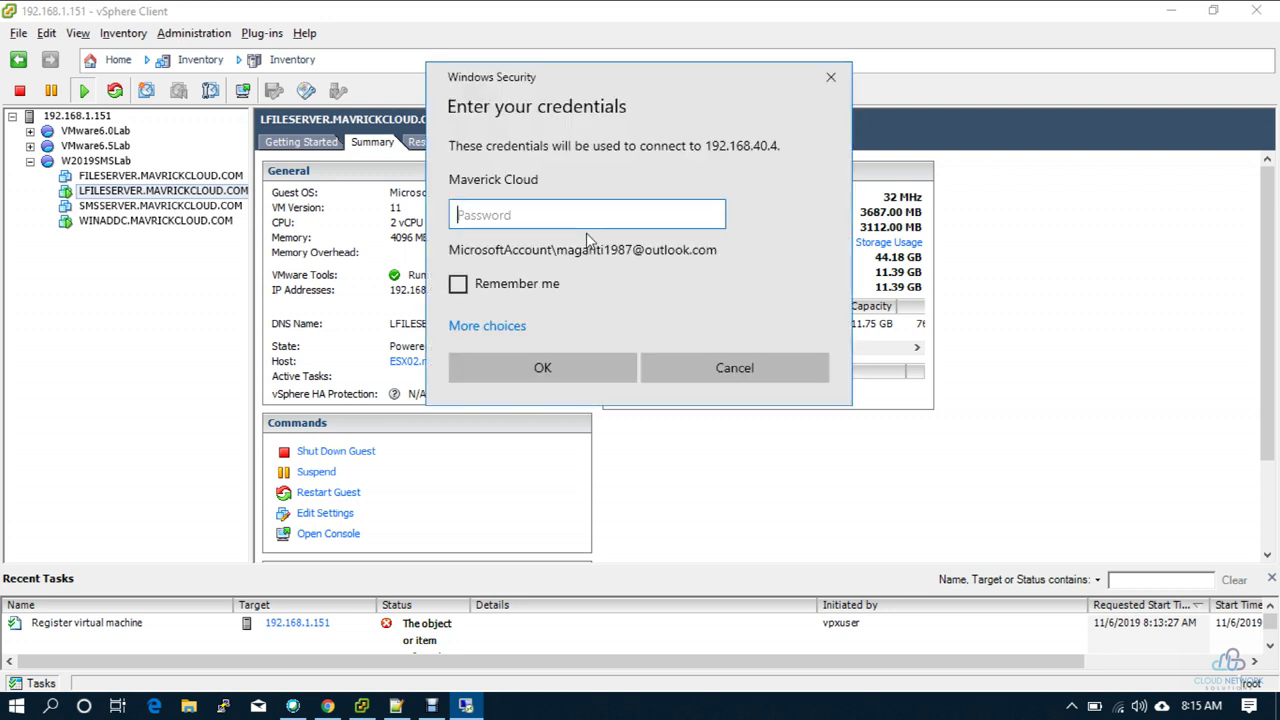
Step: Choose a different account and enter the user name mavrickcloud.com\administrator
{"action": "left_click", "coordinate": [517, 326]}
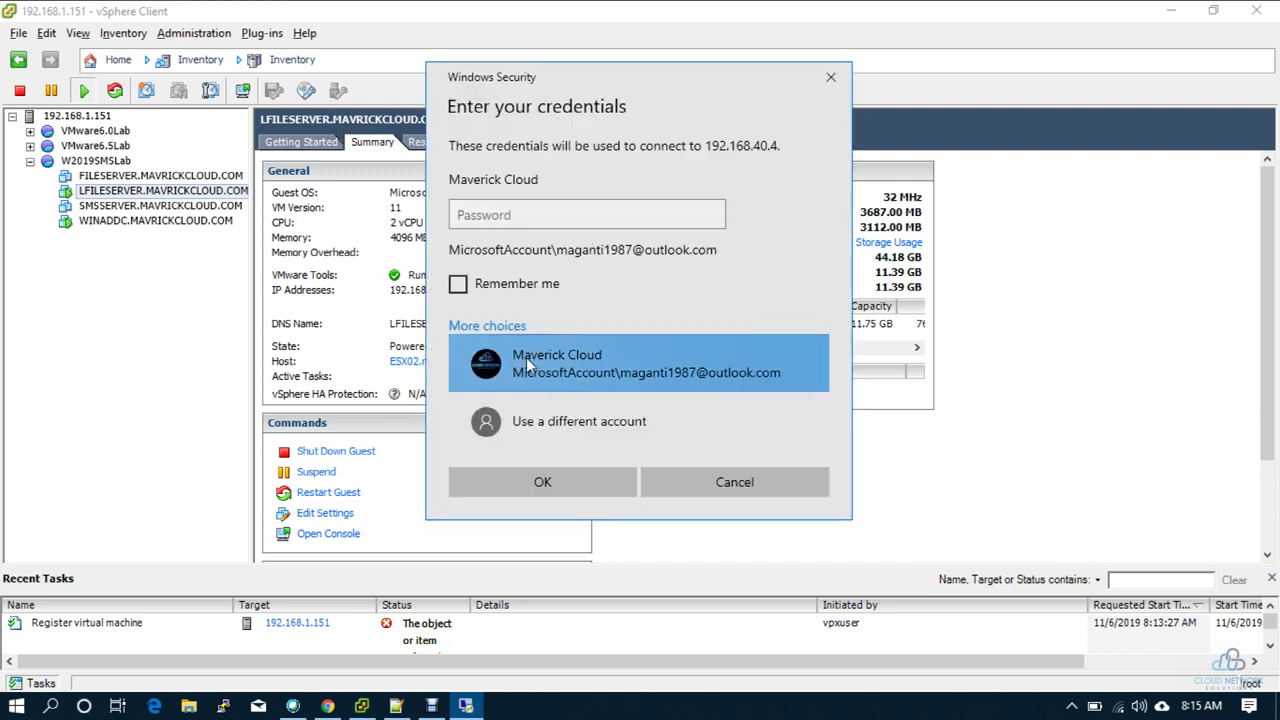
{"action": "left_click", "coordinate": [521, 410]}
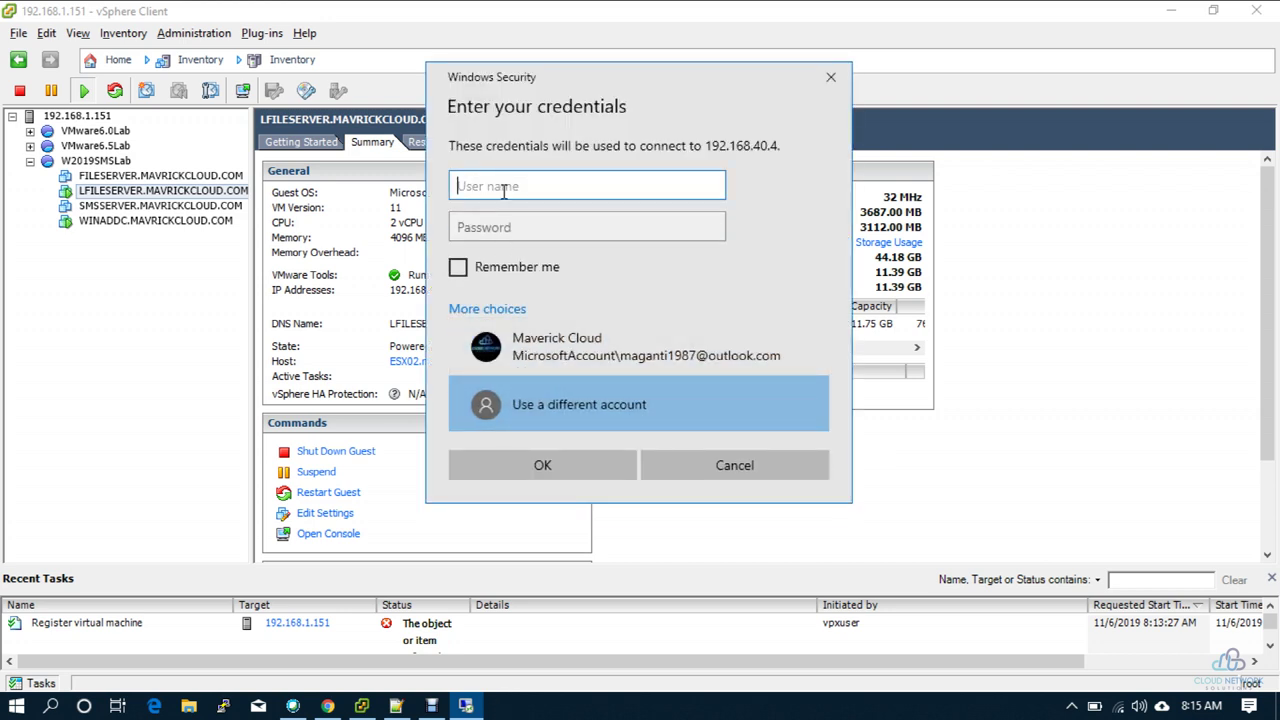
{"action": "type", "text": "192.15"}
{"action": "key", "text": "BackSpace"}
{"action": "type", "text": "68.20"}
{"action": "key", "text": "BackSpace"}
{"action": "key", "text": "BackSpace"}
{"action": "type", "text": "40.2"}
{"action": "type", "text": "\\ad,om"}
{"action": "key", "text": "BackSpace"}
{"action": "key", "text": "BackSpace"}
{"action": "key", "text": "BackSpace"}
{"action": "type", "text": "m"}
{"action": "key", "text": "BackSpace"}
{"action": "key", "text": "BackSpace"}
{"action": "key", "text": "BackSpace"}
{"action": "key", "text": "BackSpace"}
{"action": "key", "text": "BackSpace"}
{"action": "key", "text": "BackSpace"}
{"action": "key", "text": "BackSpace"}
{"action": "key", "text": "BackSpace"}
{"action": "key", "text": "BackSpace"}
{"action": "key", "text": "BackSpace"}
{"action": "key", "text": "BackSpace"}
{"action": "key", "text": "BackSpace"}
{"action": "key", "text": "BackSpace"}
{"action": "key", "text": "BackSpace"}
{"action": "key", "text": "BackSpace"}
{"action": "type", "text": "mavrickcloud.com\\admni"}
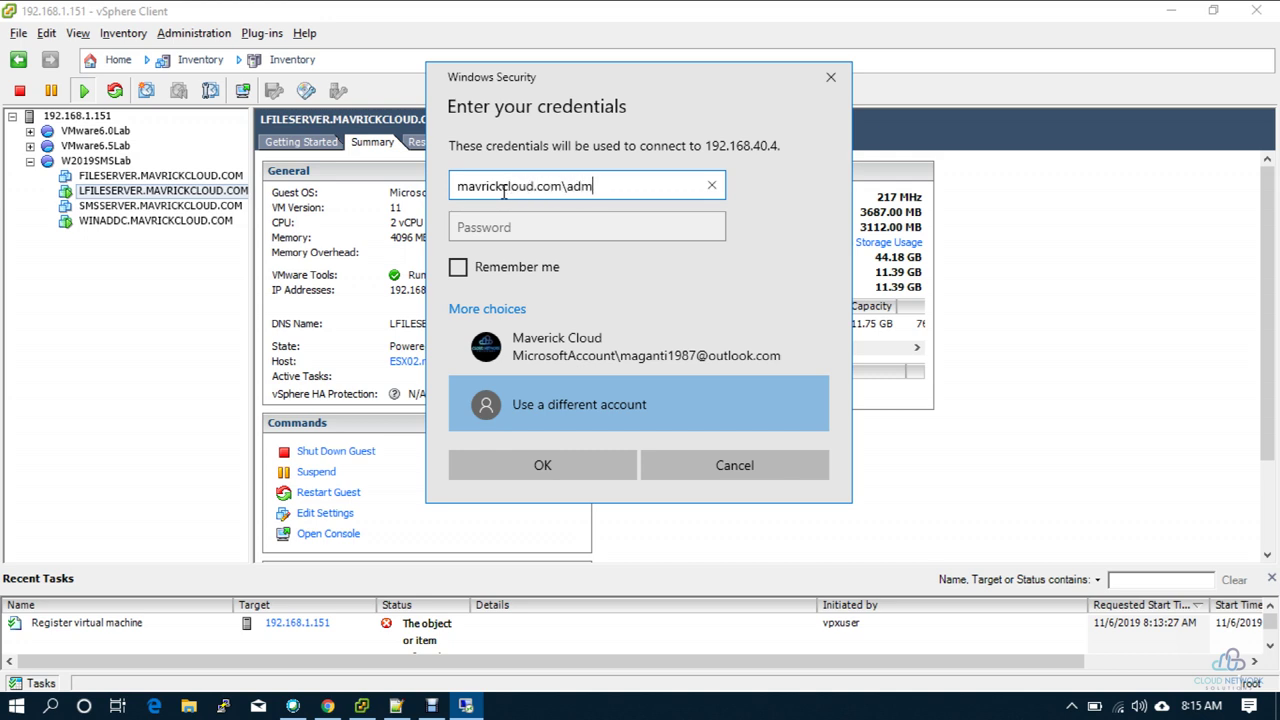
{"action": "key", "text": "BackSpace"}
{"action": "key", "text": "BackSpace"}
{"action": "type", "text": "inistrator"}
Step: Enter the domain administrator password and submit the credentials
{"action": "key", "text": "Tab"}
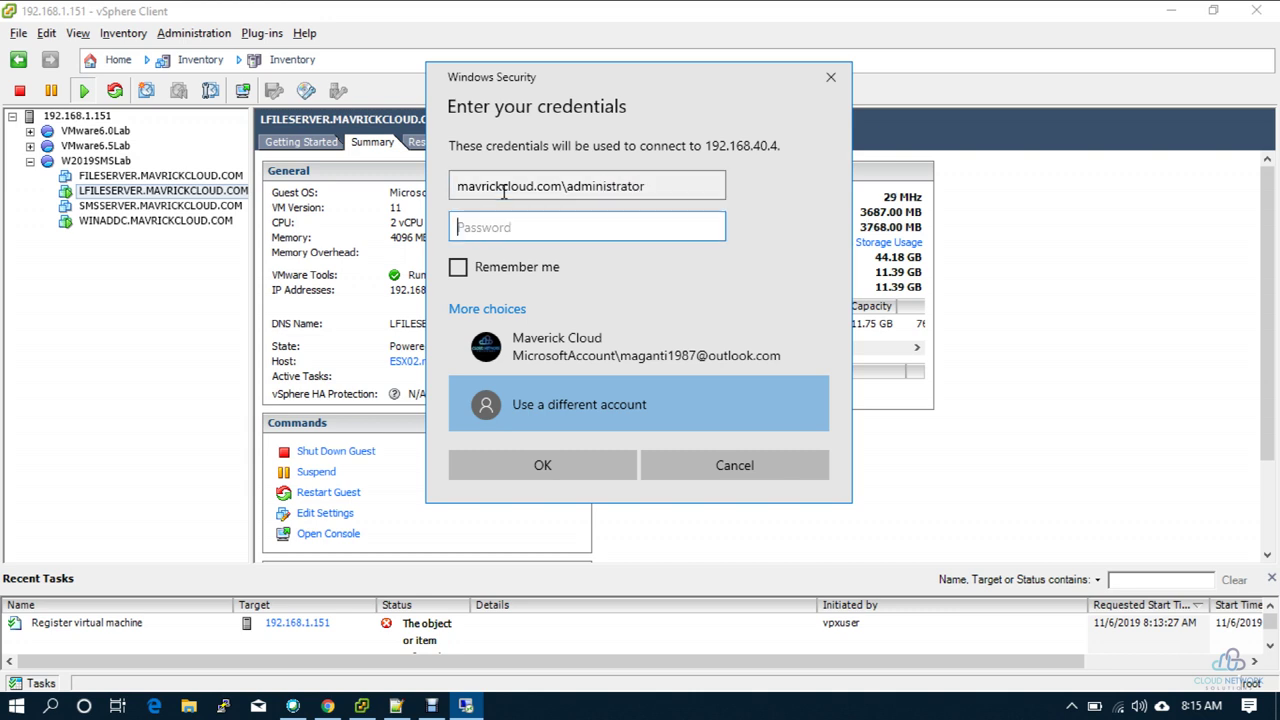
{"action": "type", "text": "••••"}
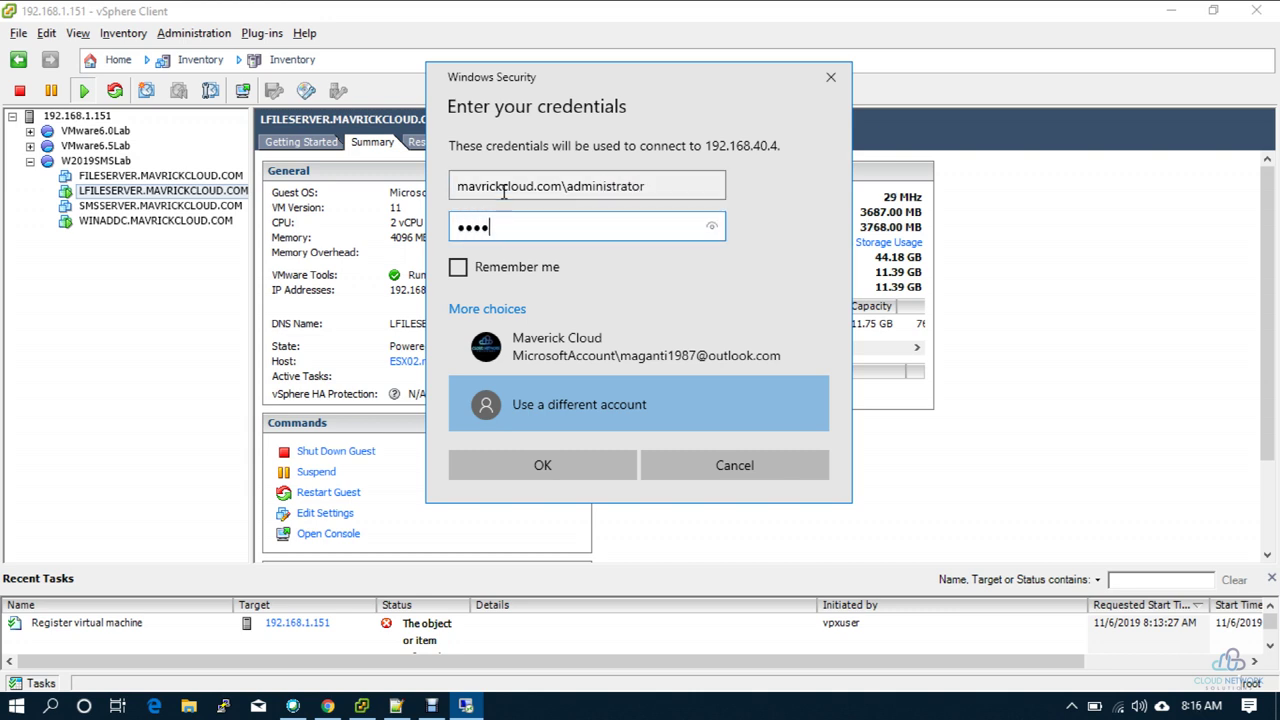
{"action": "type", "text": "••••"}
{"action": "key", "text": "Return"}
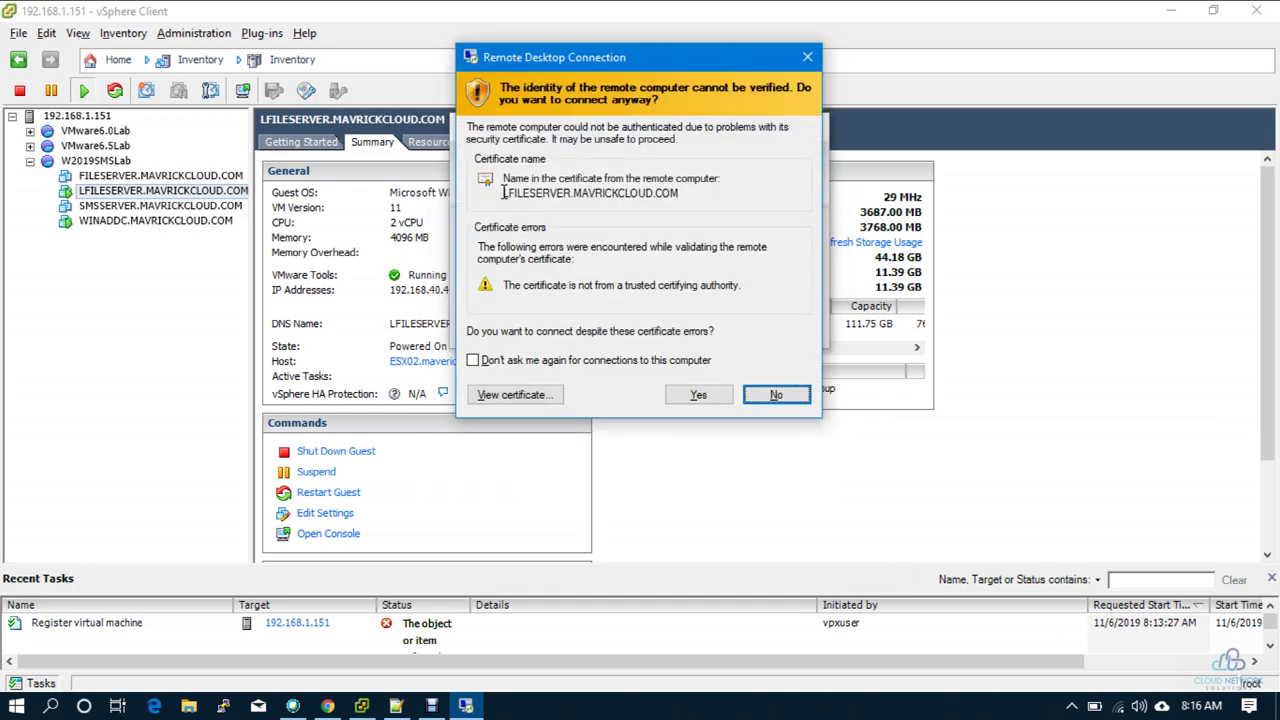
Step: Accept the LFILESERVER certificate, view its Computer drives in Explorer, then minimize the session
{"action": "key", "text": "Return"}
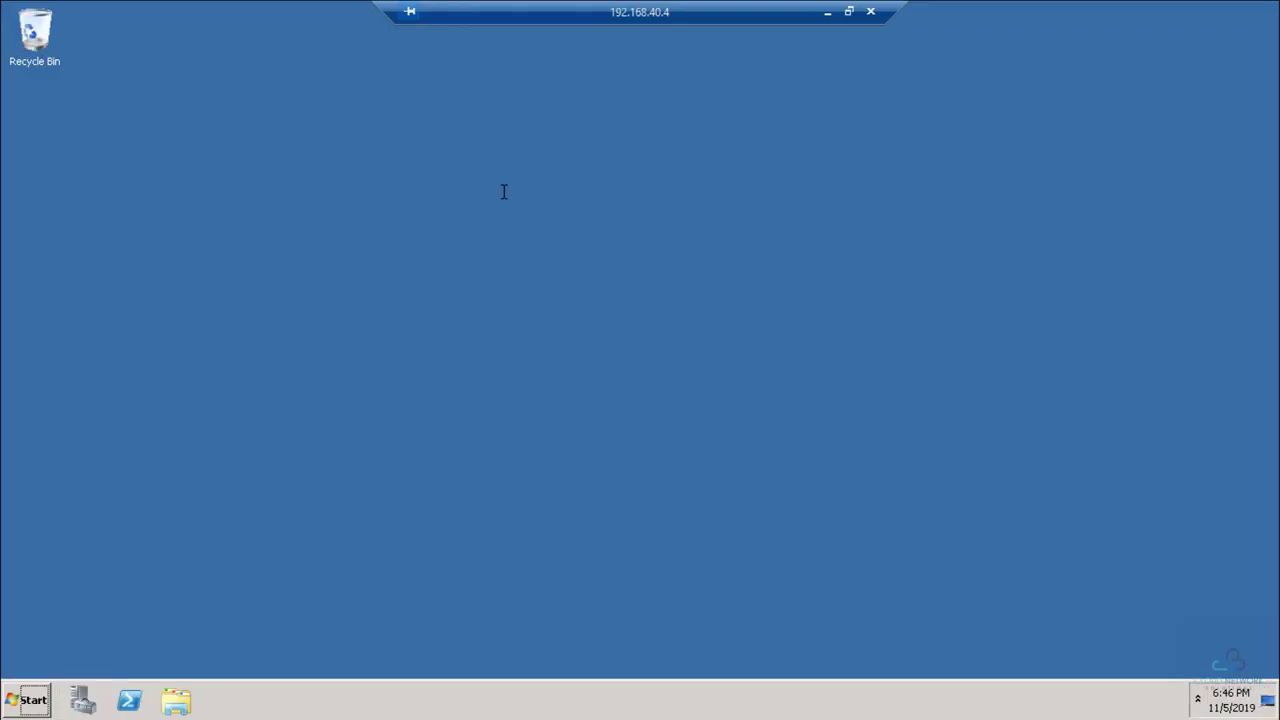
{"action": "left_click", "coordinate": [182, 704]}
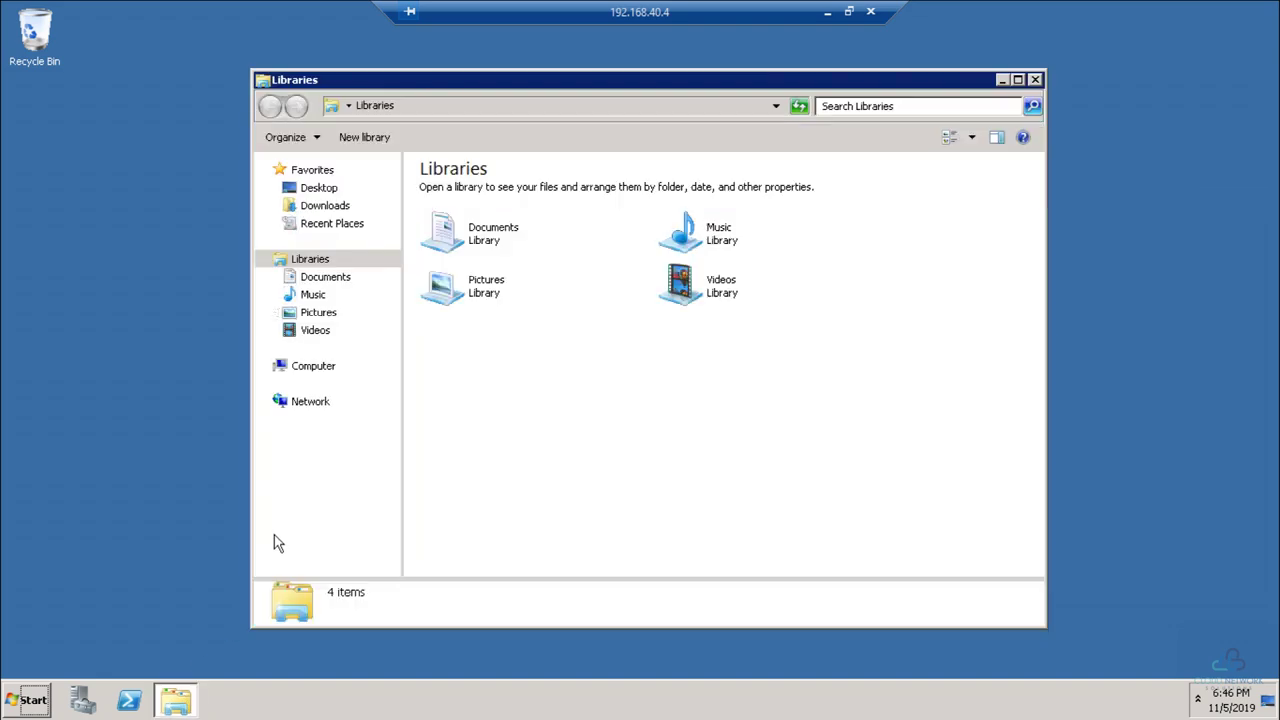
{"action": "left_click", "coordinate": [304, 378]}
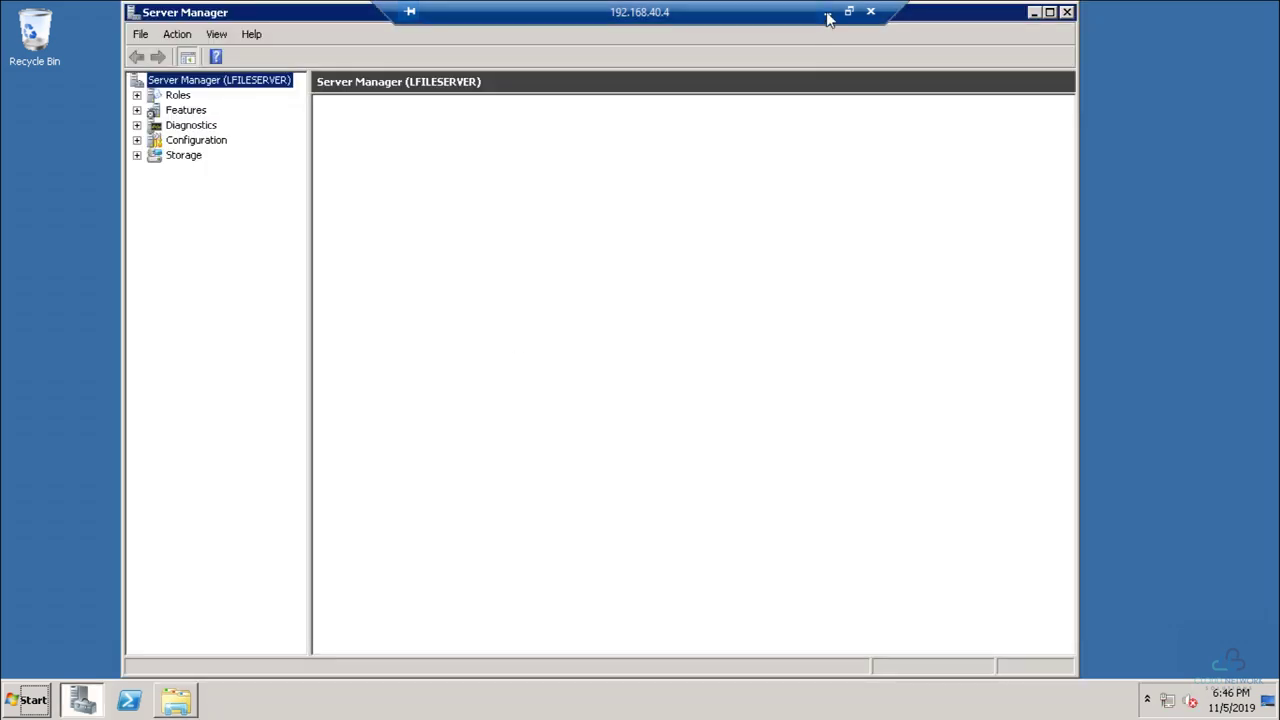
{"action": "left_click", "coordinate": [827, 13]}
{"action": "right_click", "coordinate": [113, 199]}
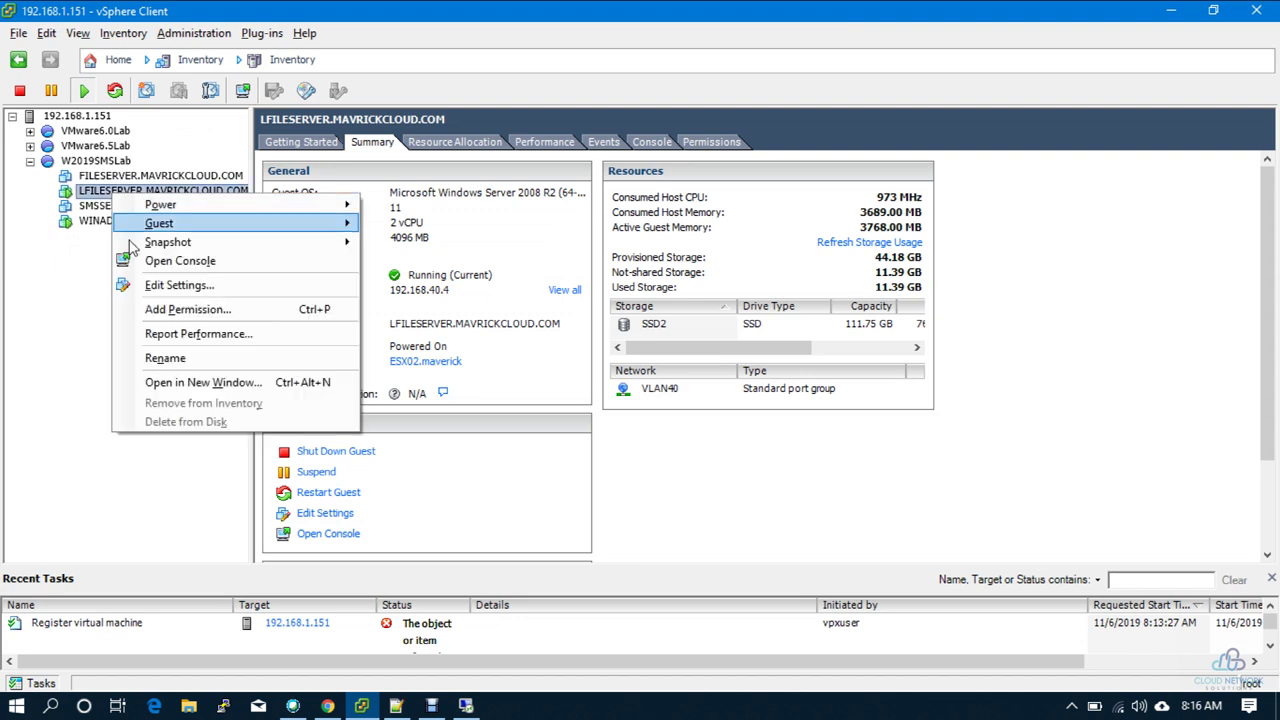
Step: Choose Edit Settings for LFILESERVER, then restore the Remote Desktop session showing Server Manager
{"action": "left_click", "coordinate": [180, 286]}
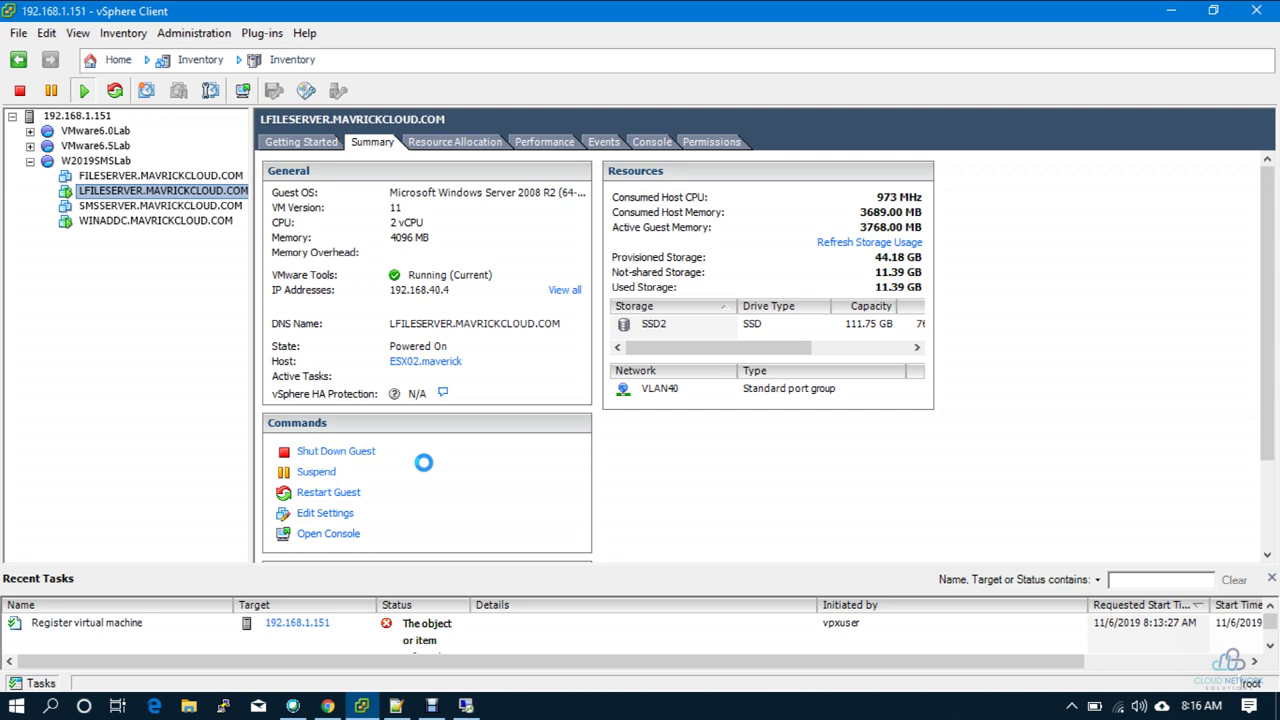
{"action": "left_click", "coordinate": [466, 706]}
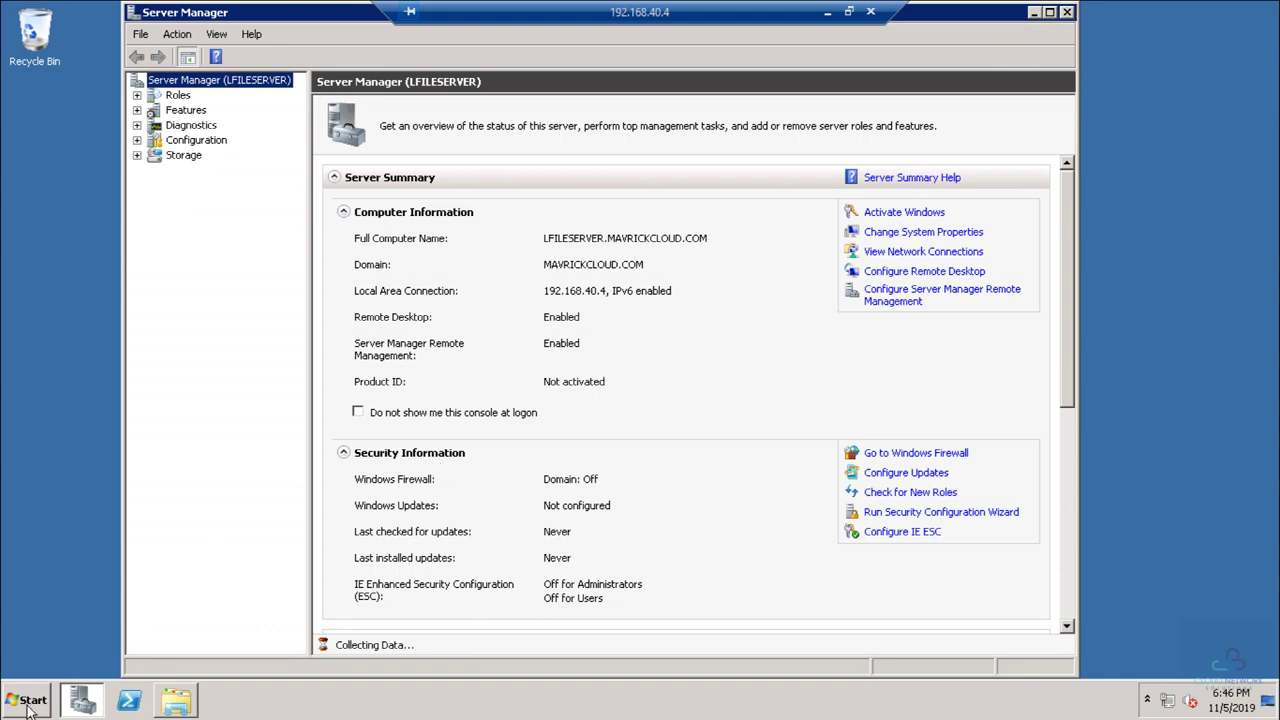
Step: Dismiss the timed-out Remote Desktop session's error and cancel its reconnection attempt
{"action": "left_click", "coordinate": [827, 12]}
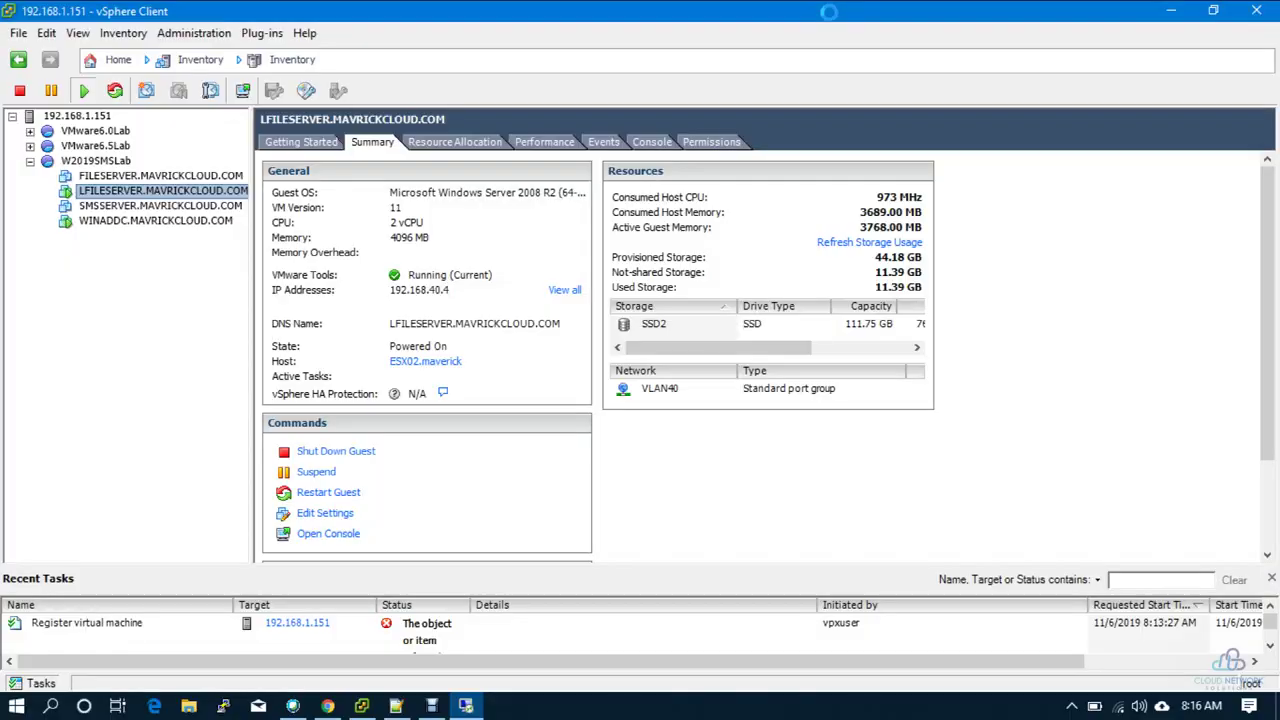
{"action": "left_click", "coordinate": [466, 707]}
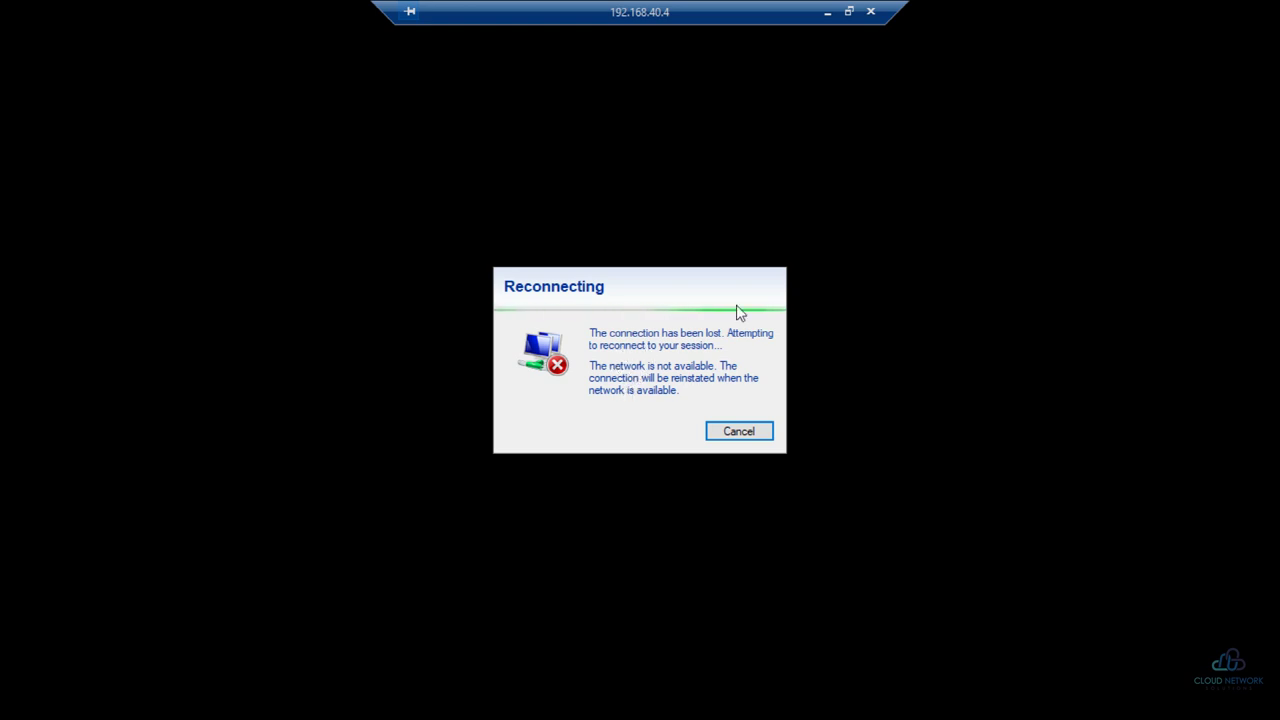
{"action": "left_click", "coordinate": [827, 11]}
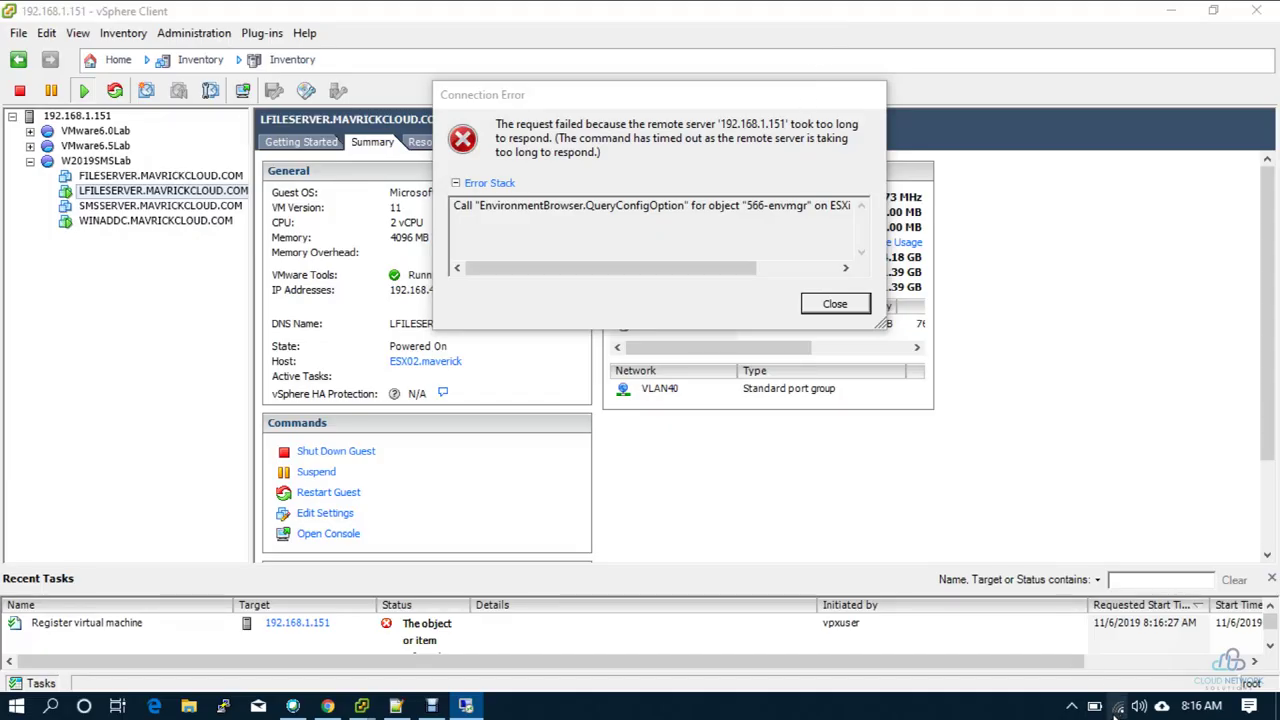
{"action": "left_click", "coordinate": [824, 306]}
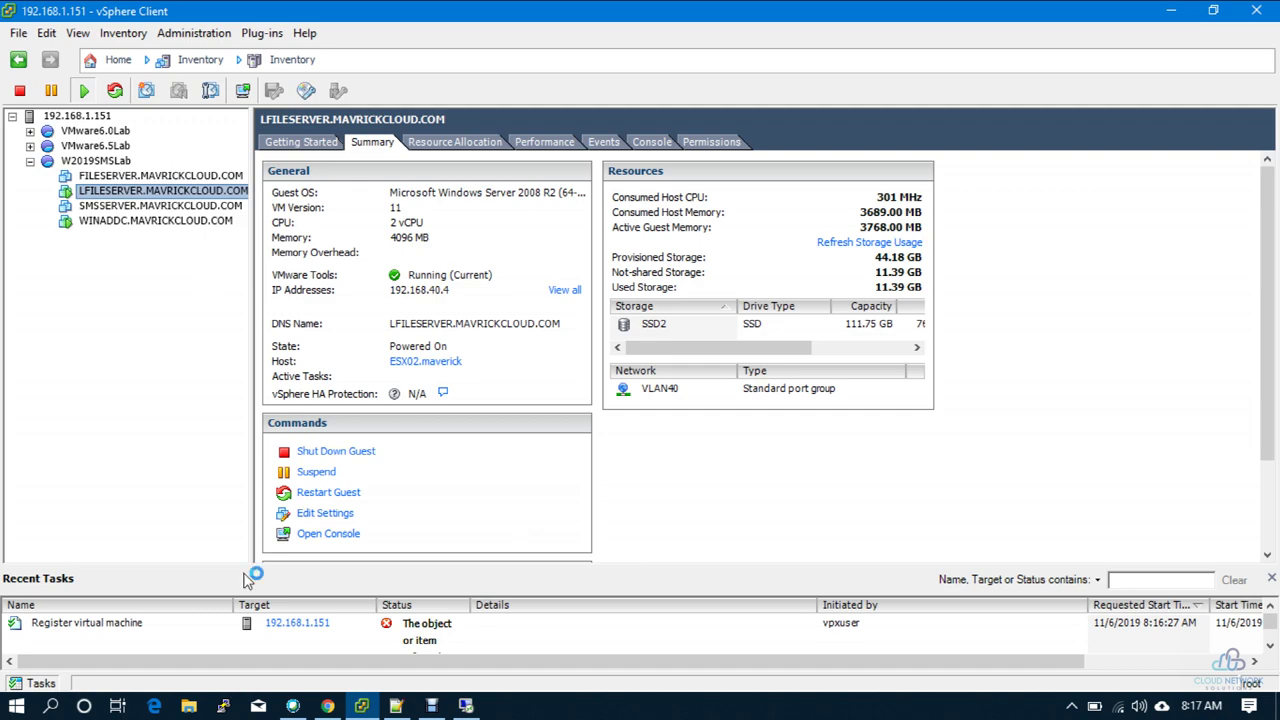
{"action": "left_click", "coordinate": [465, 705]}
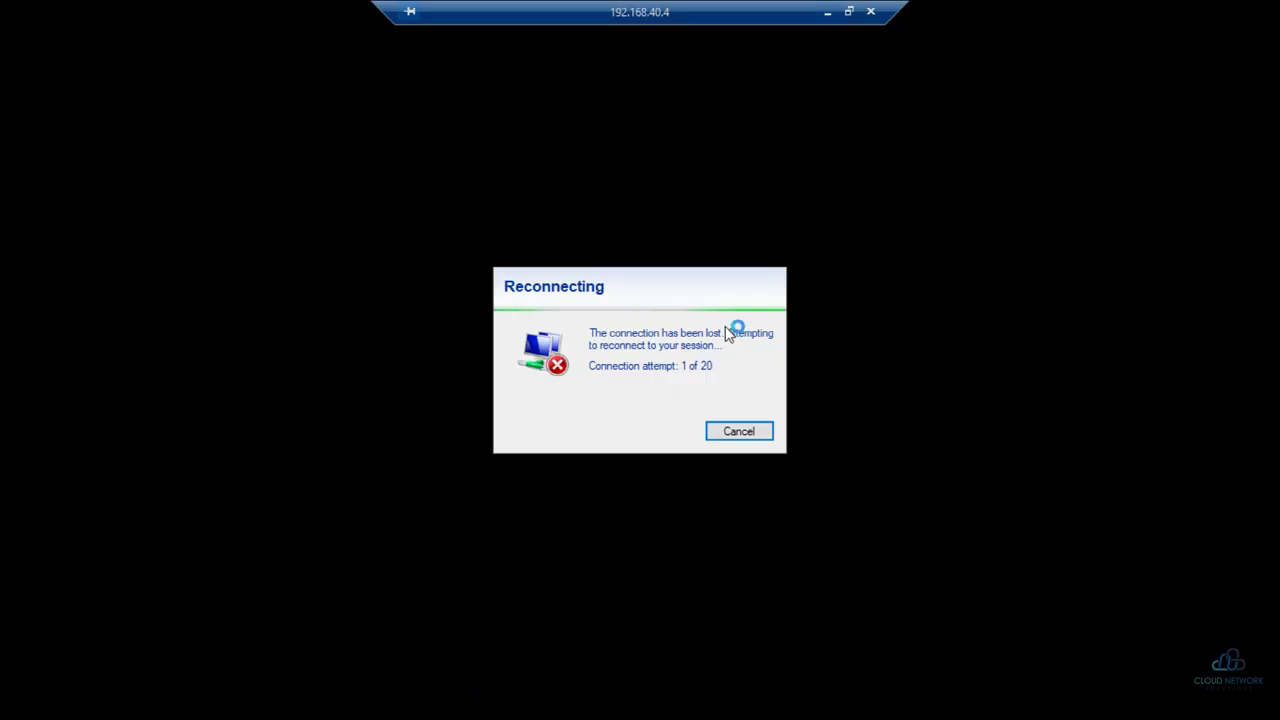
{"action": "left_click", "coordinate": [734, 431]}
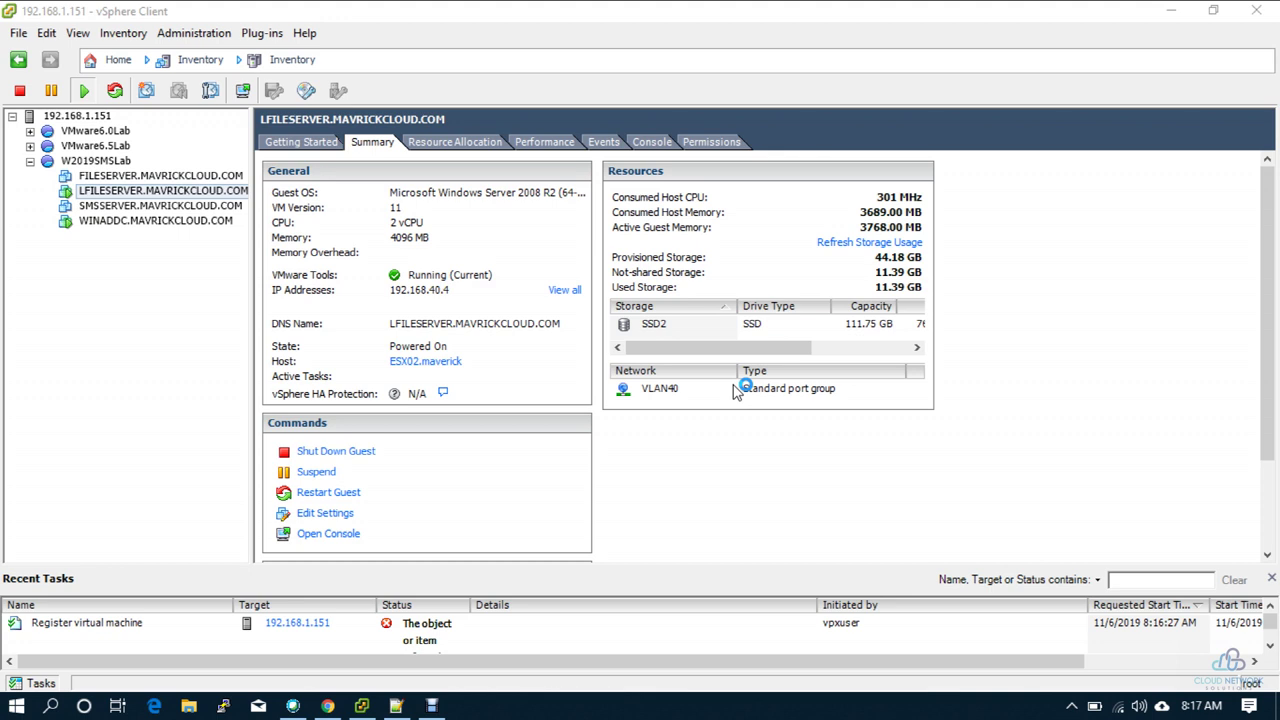
Step: Relaunch Remote Desktop to 192.168.40.4, sign in with the administrator password, accept the certificate, minimize
{"action": "key", "text": "super+r"}
{"action": "key", "text": "Return"}
{"action": "key", "text": "Return"}
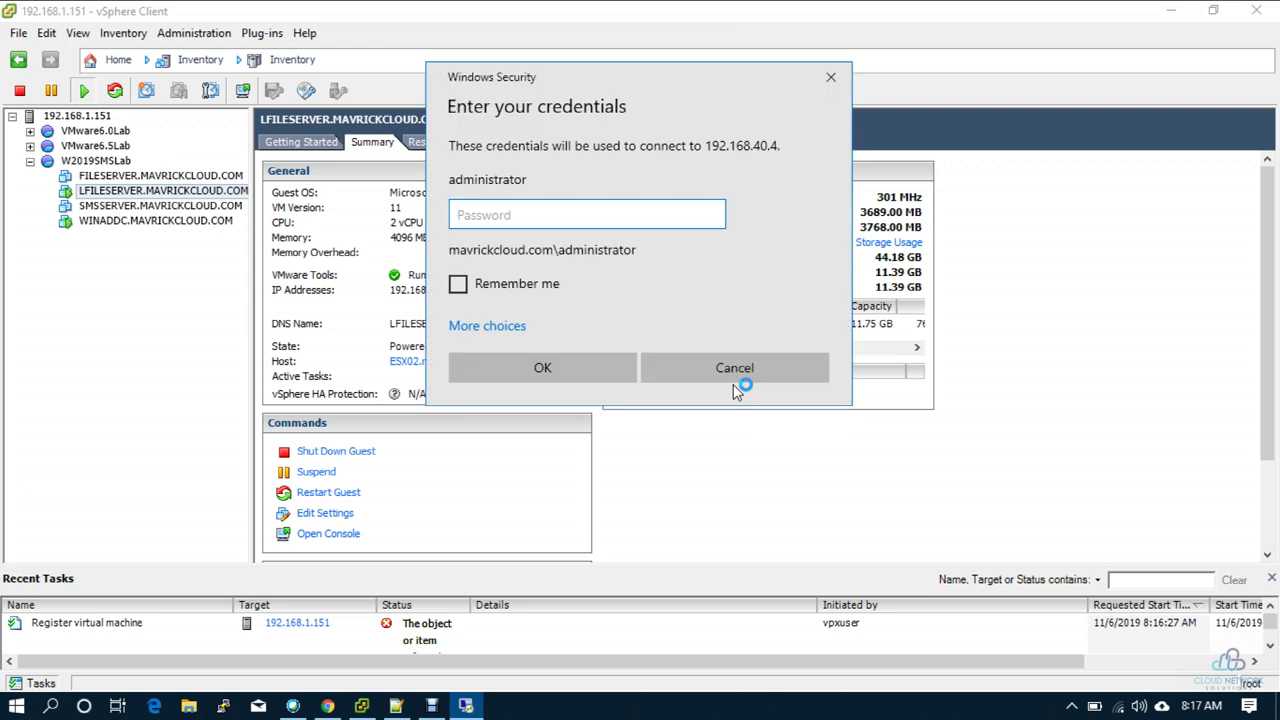
{"action": "type", "text": "P@ssw0rd"}
{"action": "key", "text": "Return"}
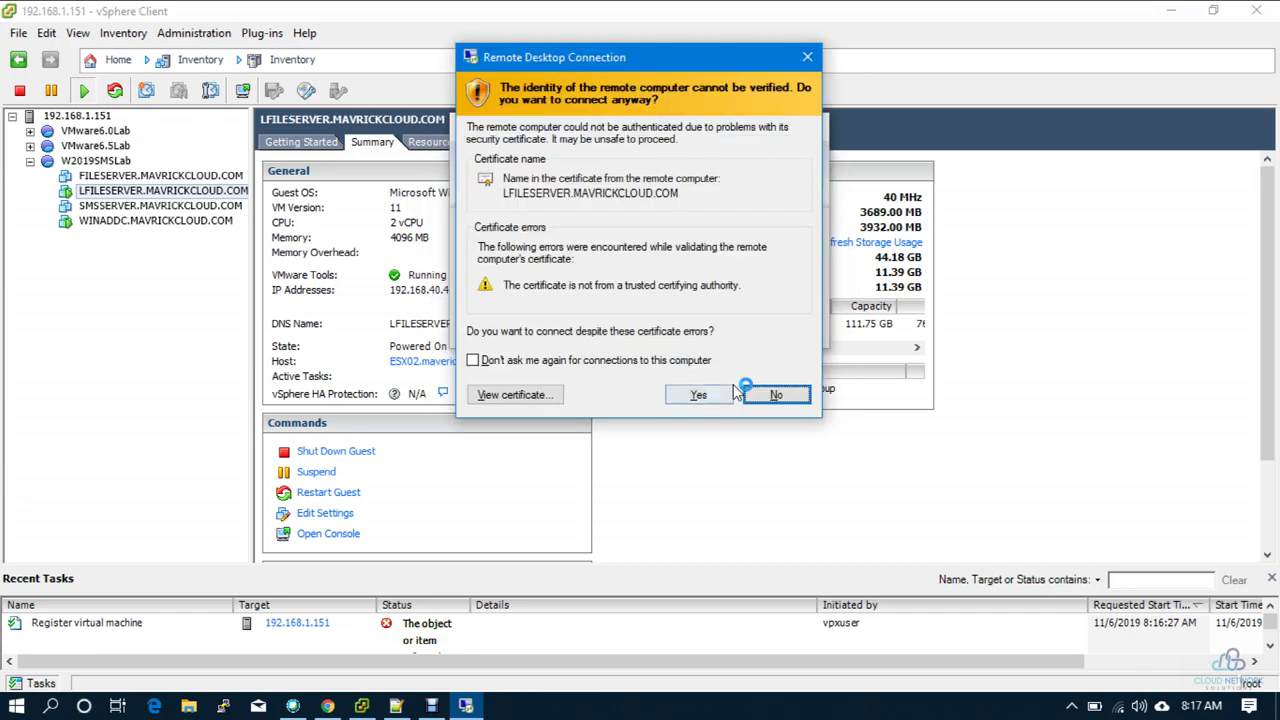
{"action": "left_click", "coordinate": [733, 390]}
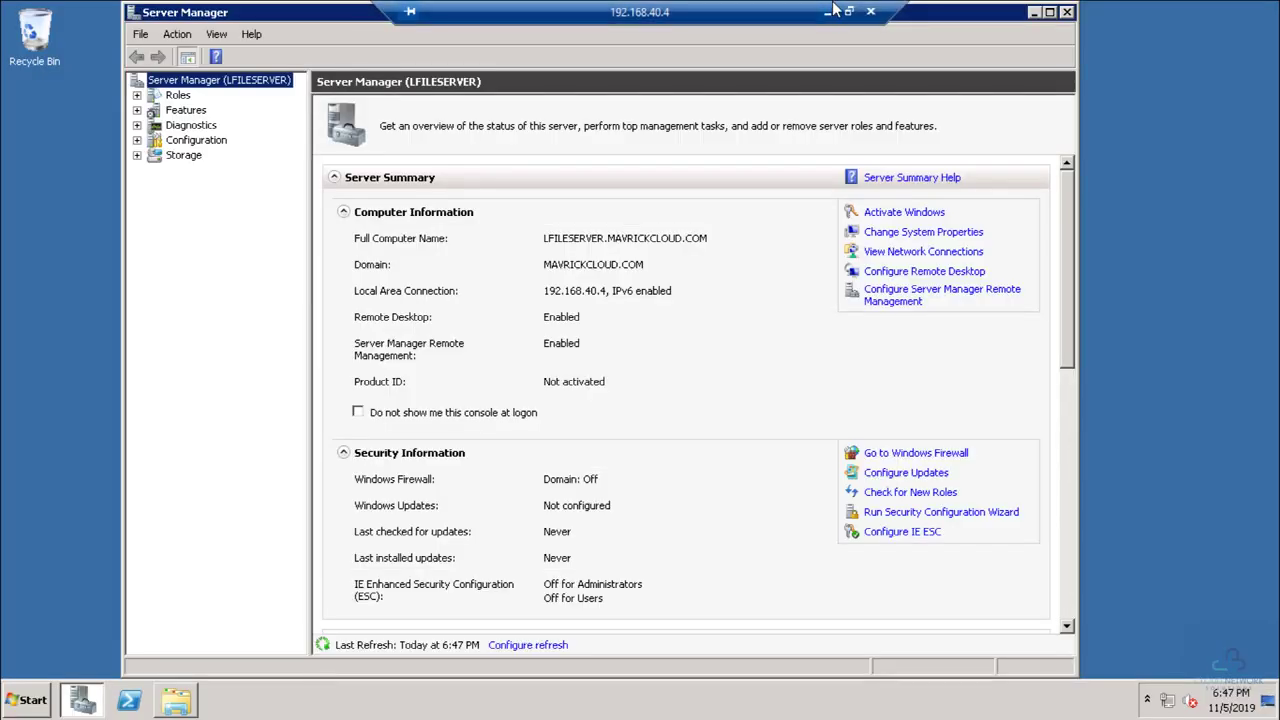
{"action": "left_click", "coordinate": [826, 13]}
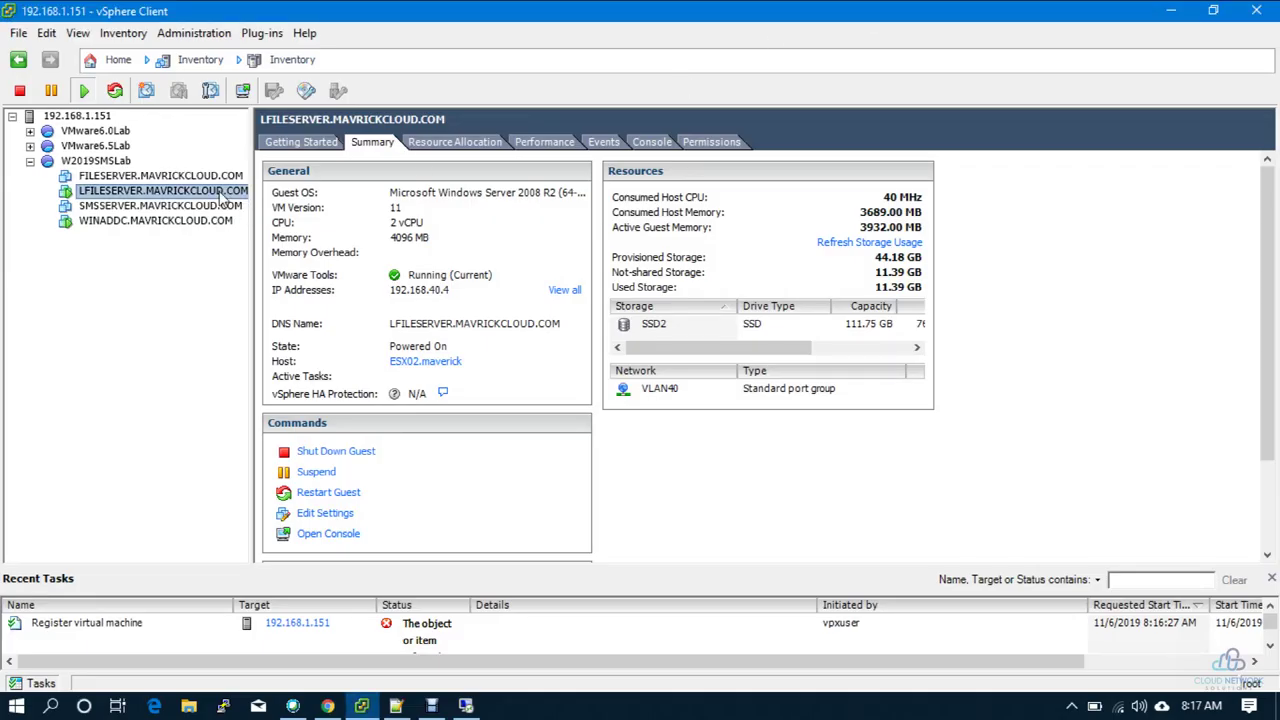
Step: In LFILESERVER's Edit Settings, add a Hard Disk as a new thin-provisioned disk and apply it
{"action": "right_click", "coordinate": [224, 200]}
{"action": "left_click", "coordinate": [274, 285]}
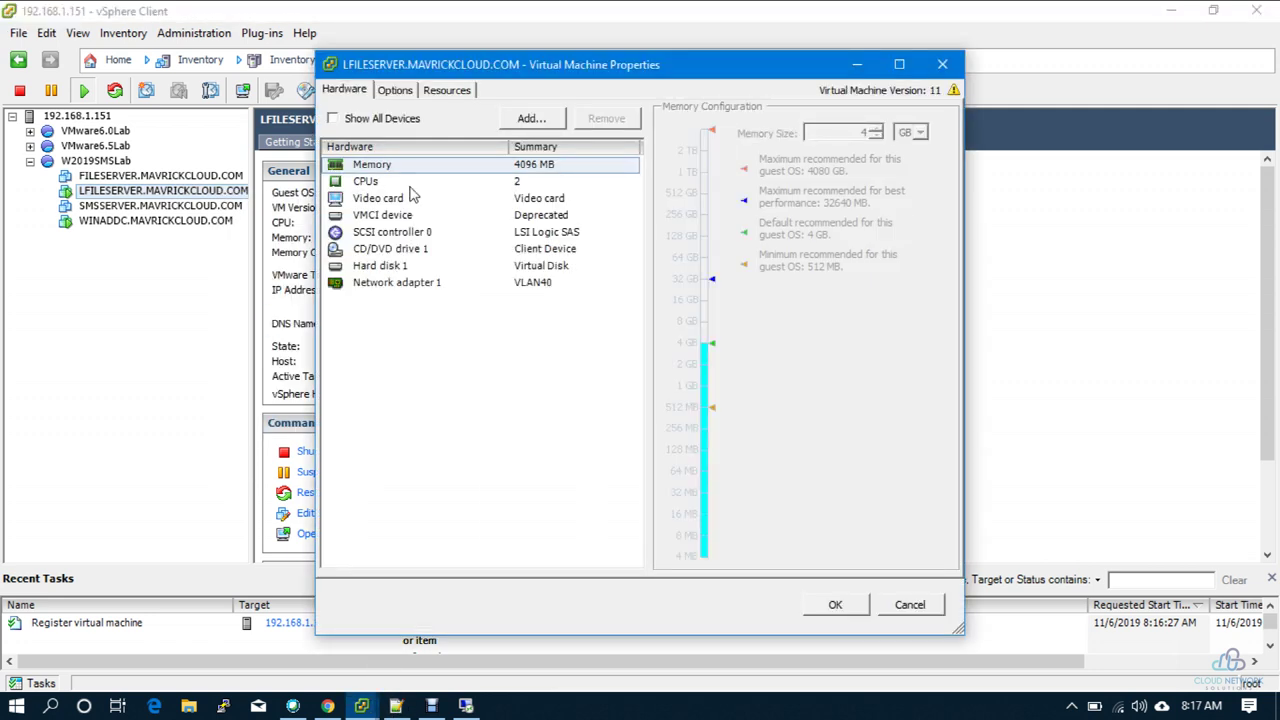
{"action": "left_click", "coordinate": [531, 119]}
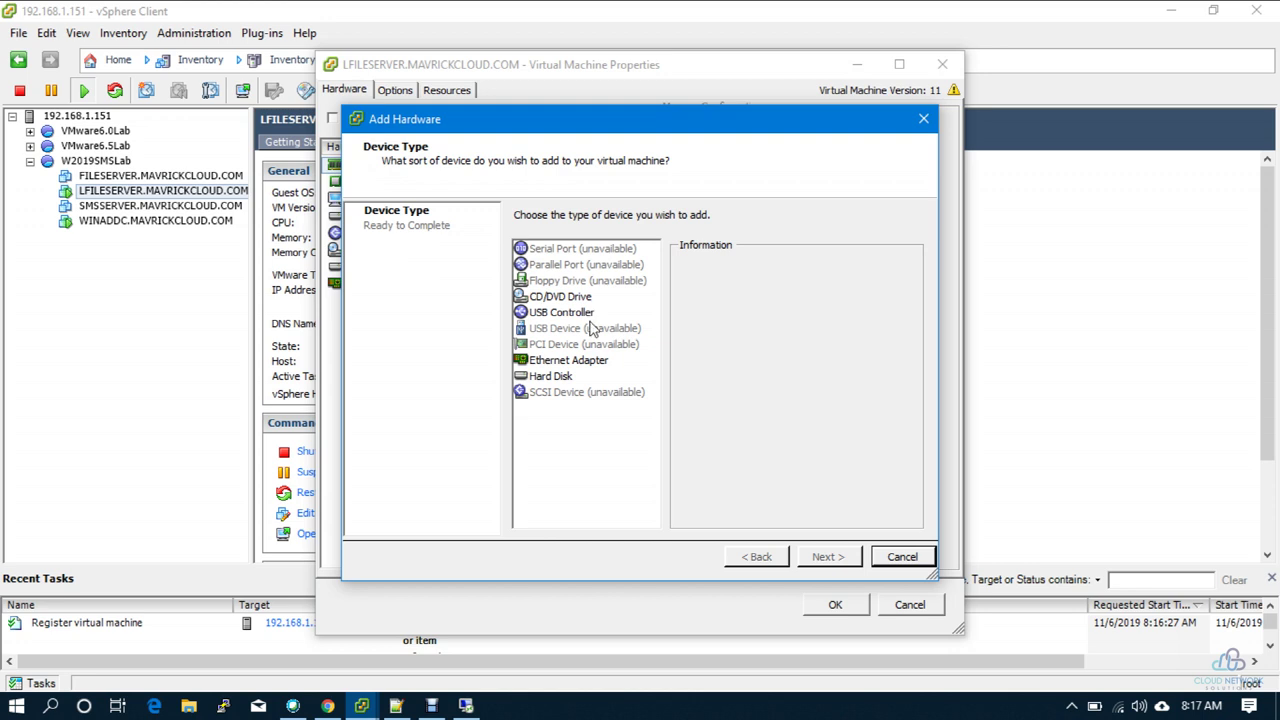
{"action": "left_click", "coordinate": [570, 378]}
{"action": "left_click", "coordinate": [830, 566]}
{"action": "left_click", "coordinate": [830, 560]}
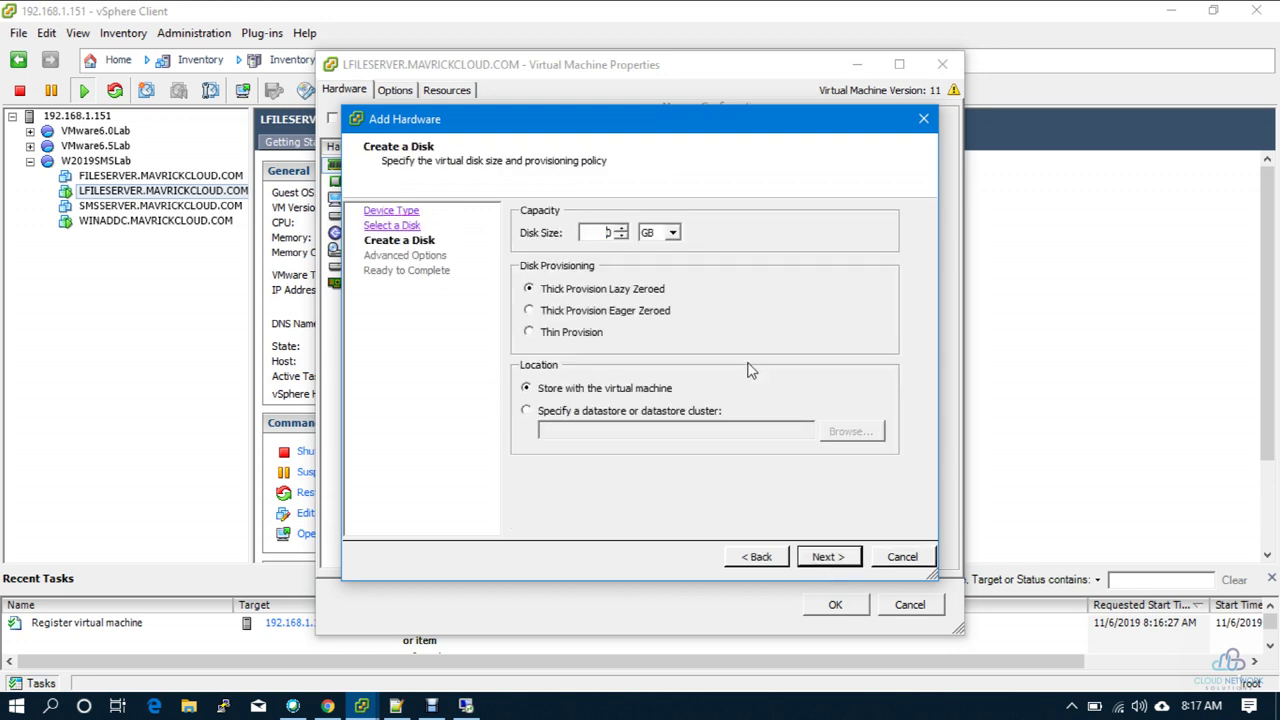
{"action": "left_click", "coordinate": [563, 336]}
{"action": "left_click", "coordinate": [818, 557]}
{"action": "left_click", "coordinate": [823, 557]}
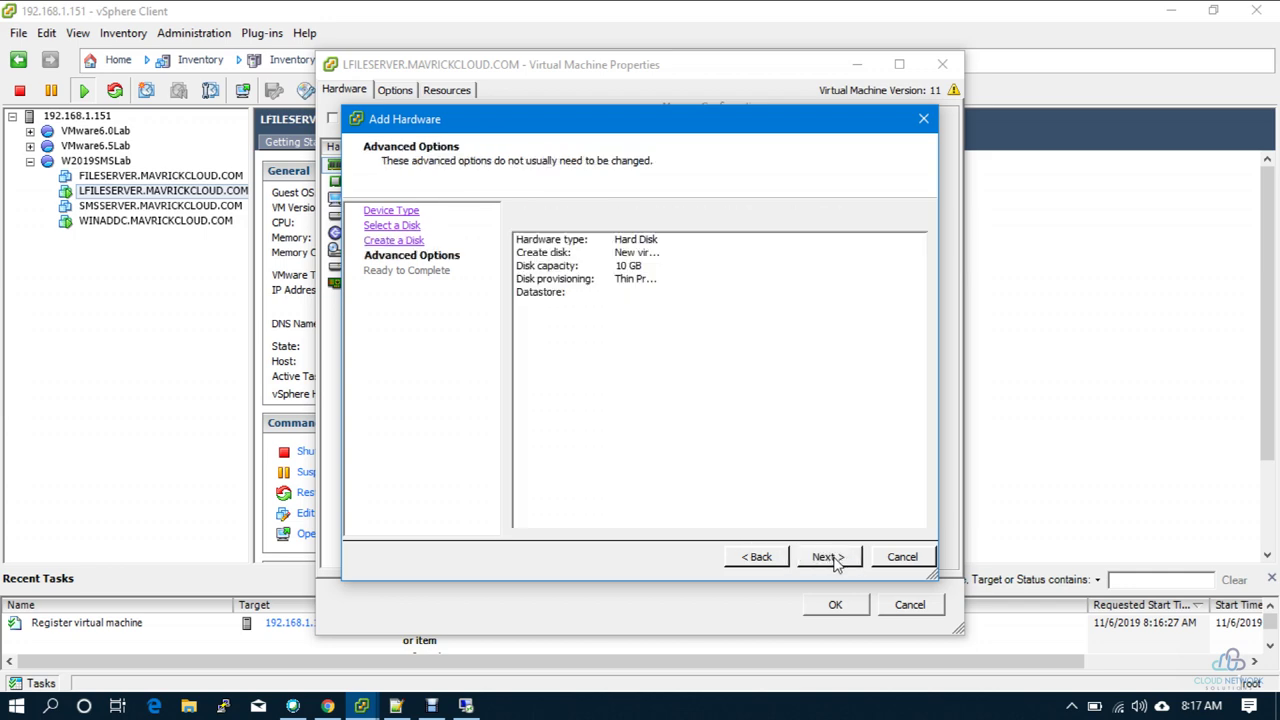
{"action": "left_click", "coordinate": [828, 557]}
{"action": "left_click", "coordinate": [836, 606]}
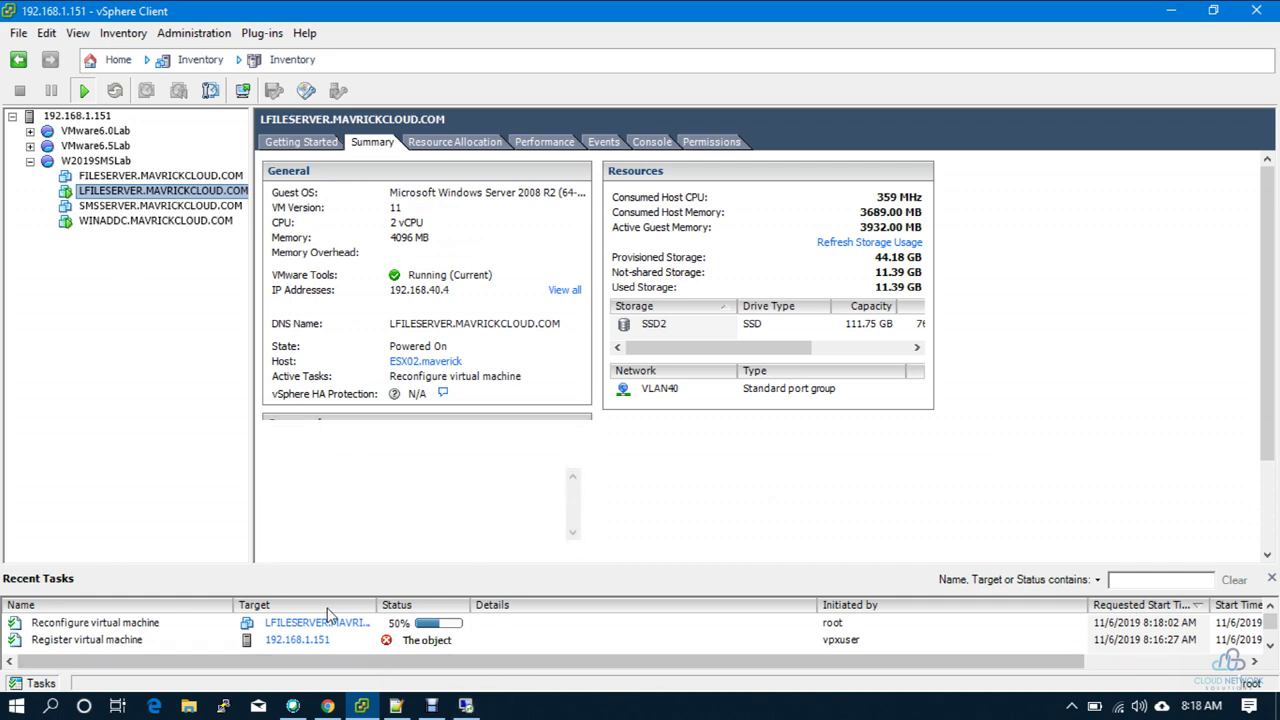
Step: Switch to the LFILESERVER session and launch Computer Management from Start > Administrative Tools
{"action": "left_click", "coordinate": [466, 706]}
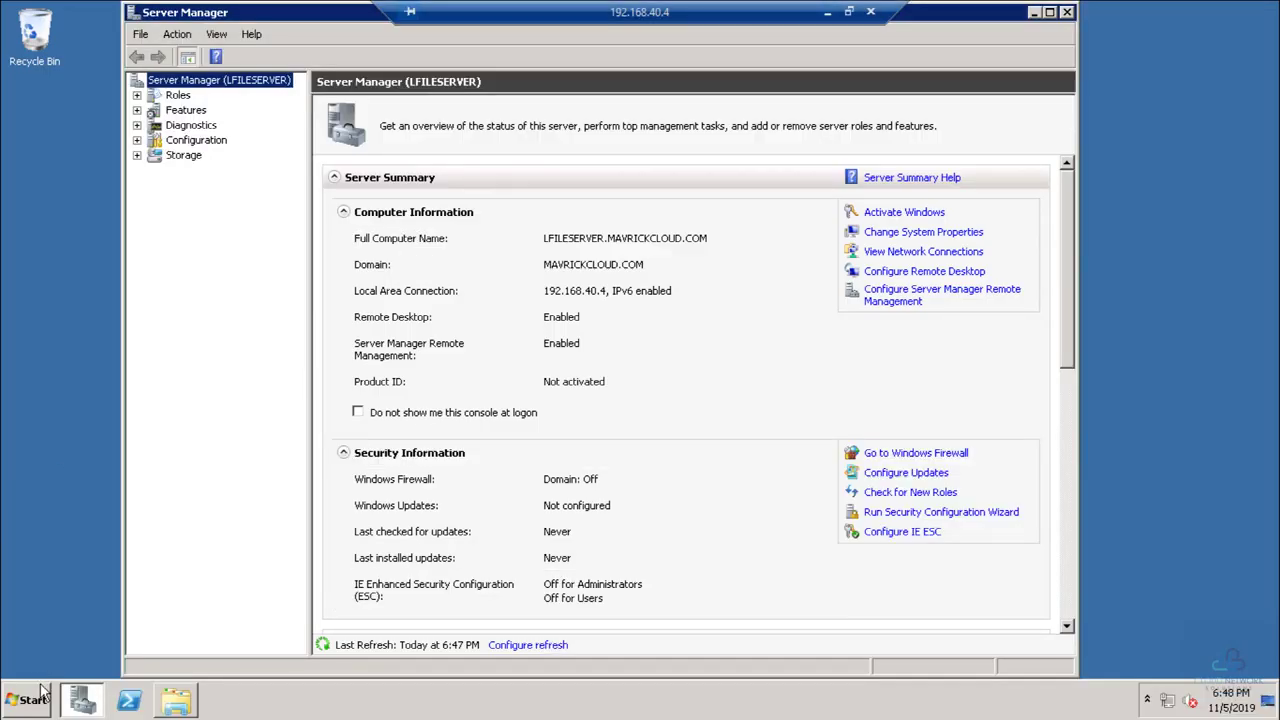
{"action": "left_click", "coordinate": [30, 700]}
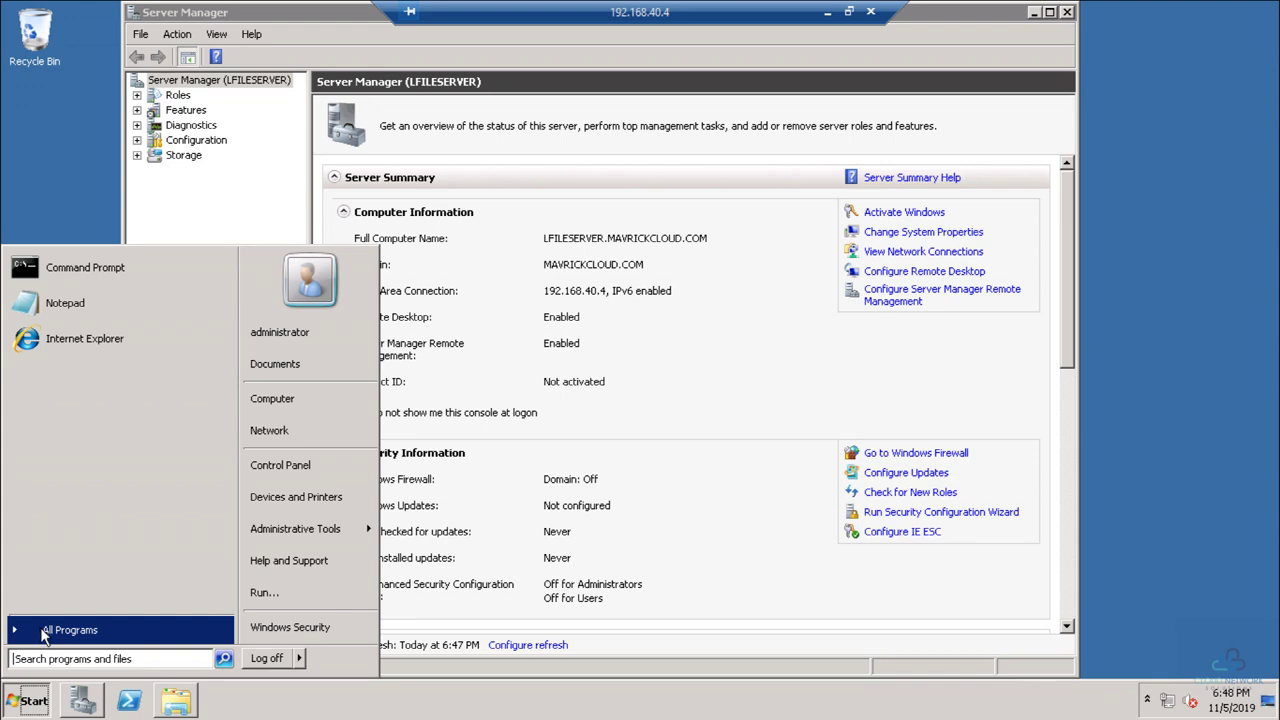
{"action": "mouse_move", "coordinate": [300, 528]}
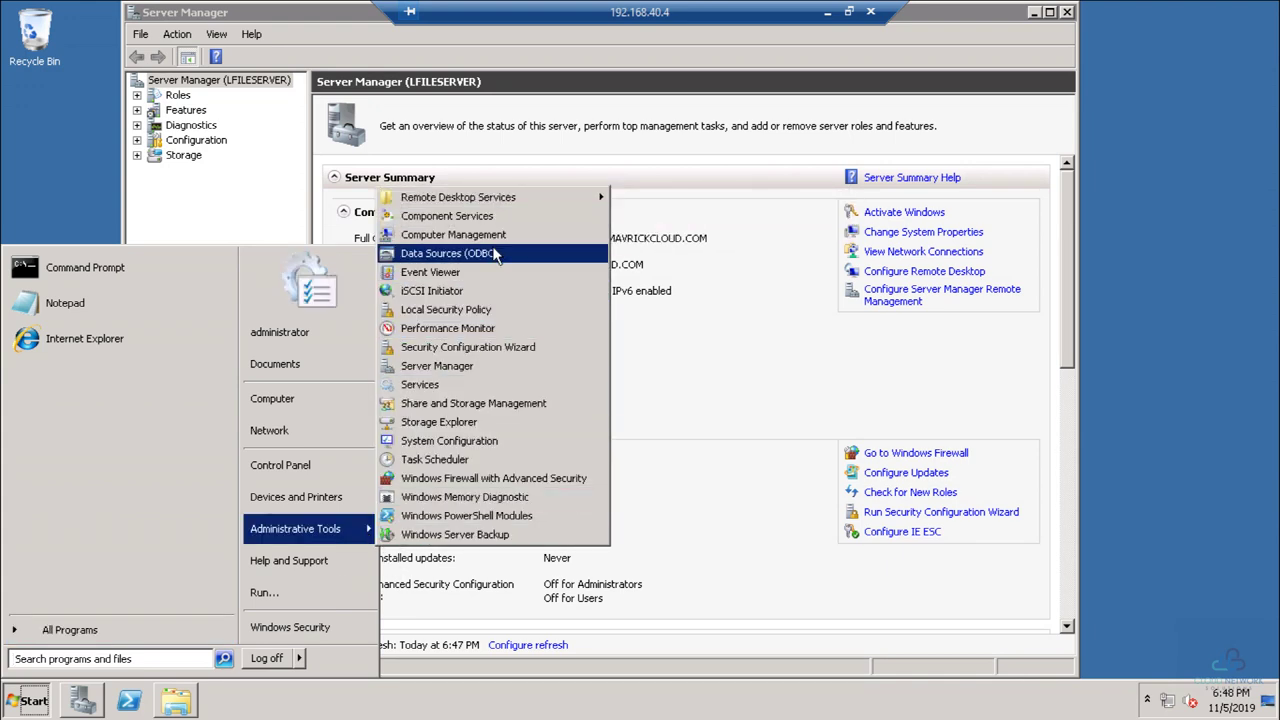
{"action": "mouse_move", "coordinate": [533, 204]}
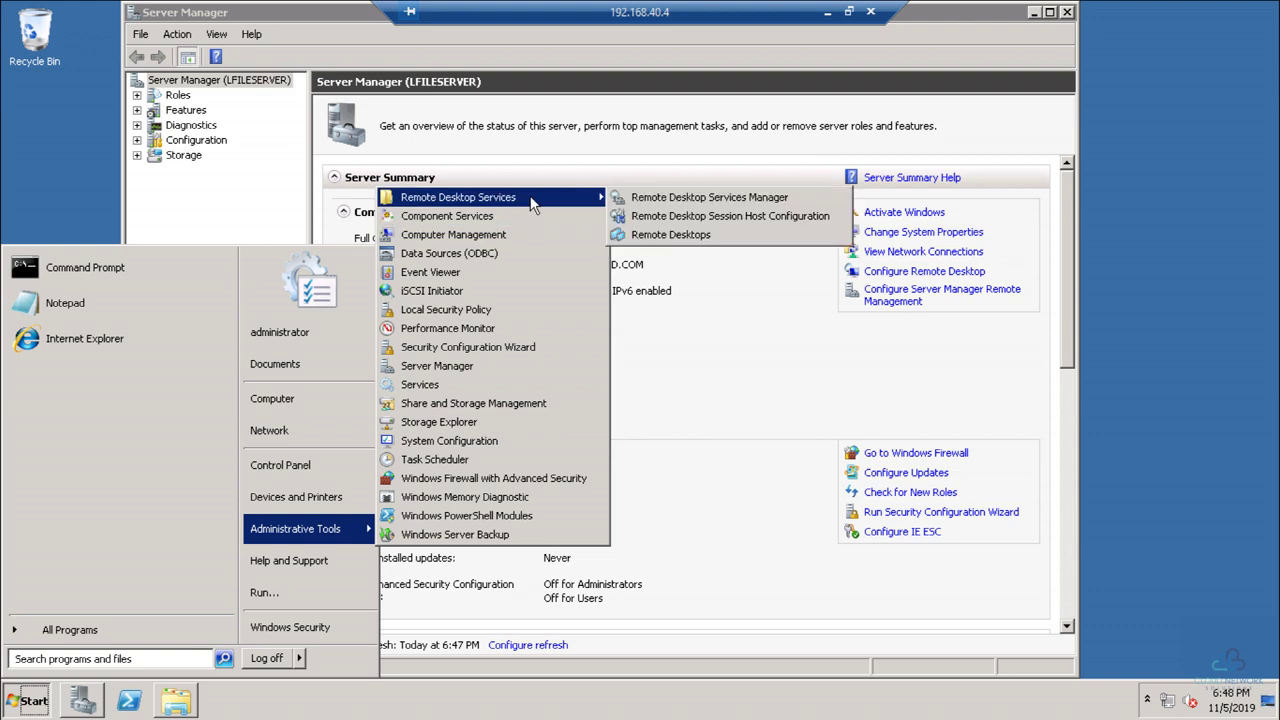
{"action": "right_click", "coordinate": [27, 706]}
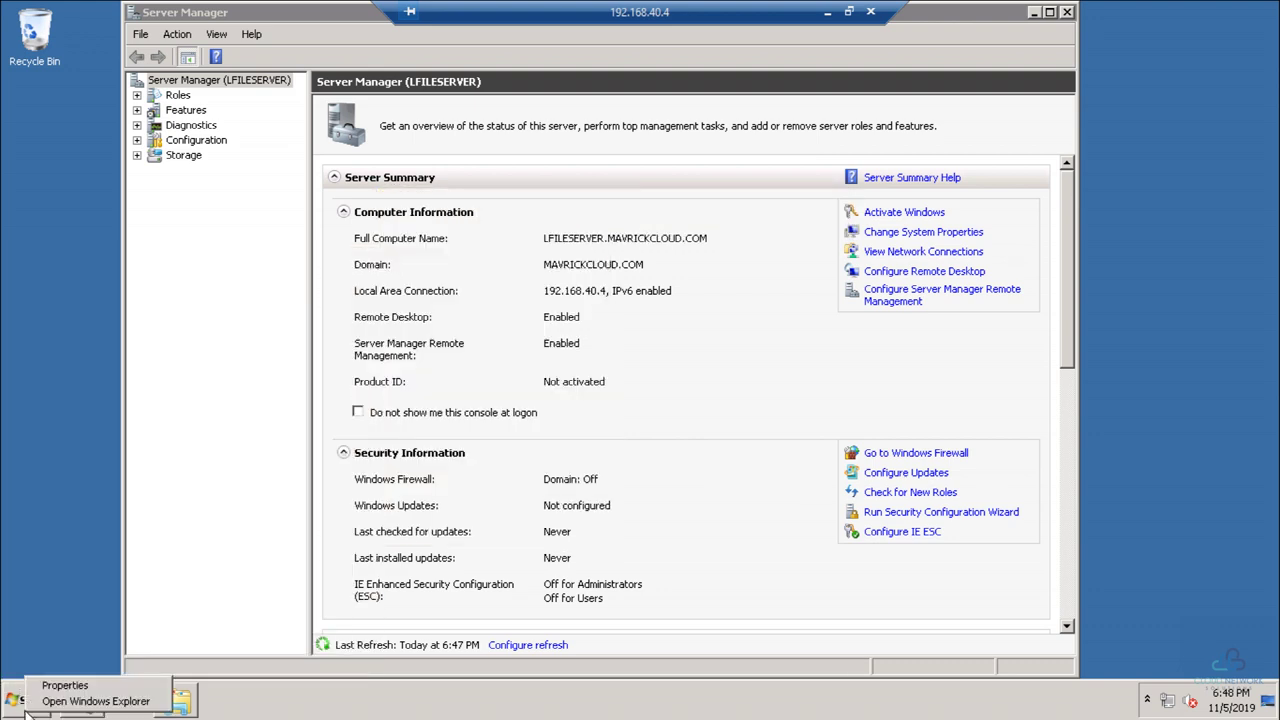
{"action": "left_click", "coordinate": [98, 566]}
{"action": "left_click", "coordinate": [38, 700]}
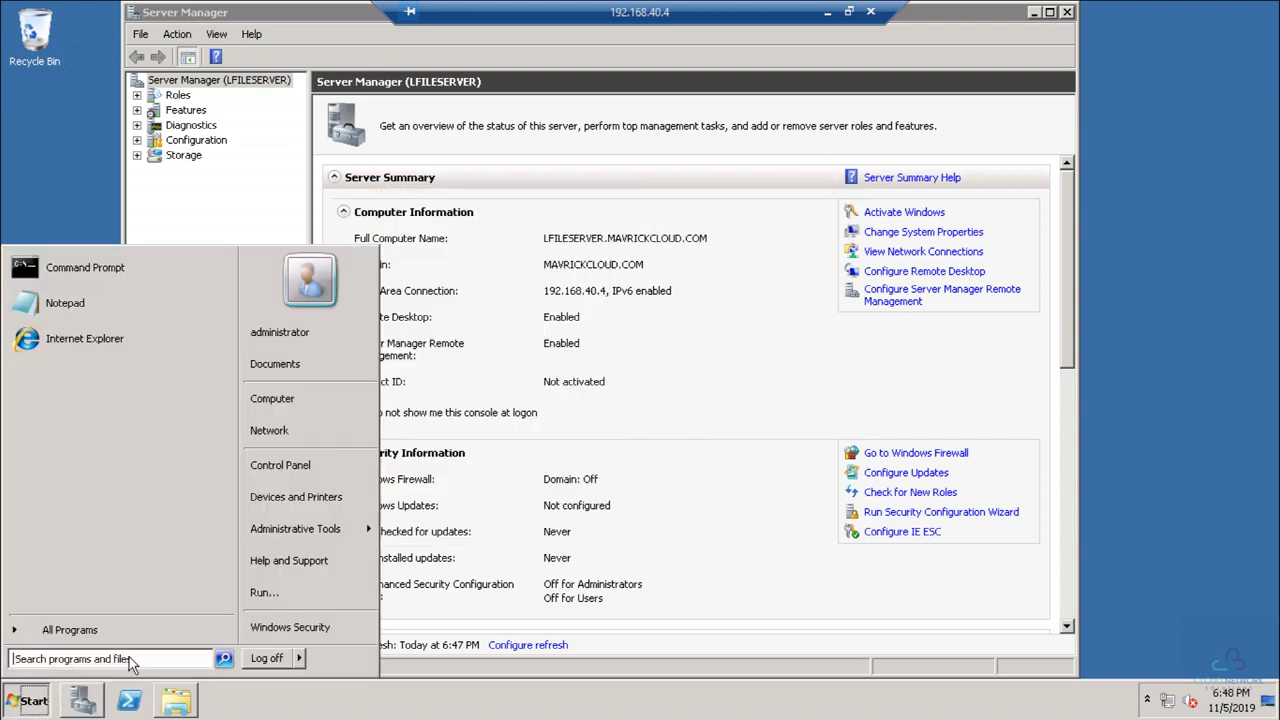
{"action": "mouse_move", "coordinate": [344, 530]}
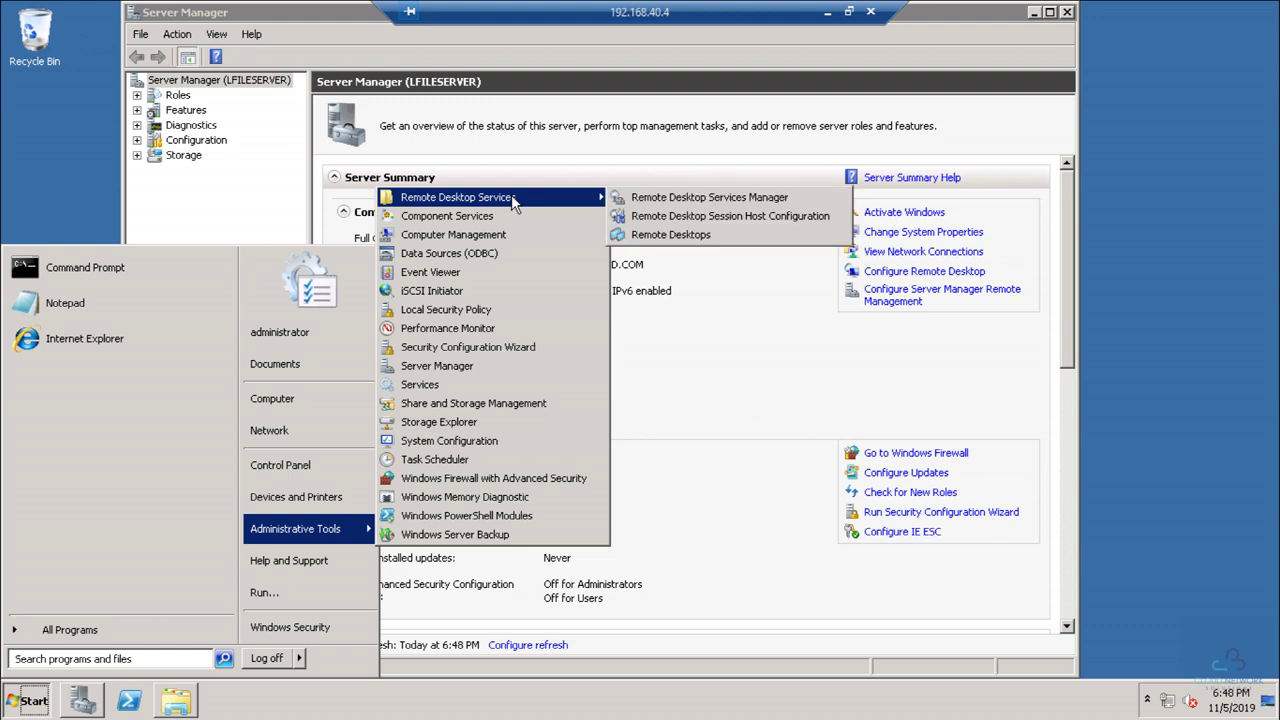
{"action": "left_click", "coordinate": [508, 241]}
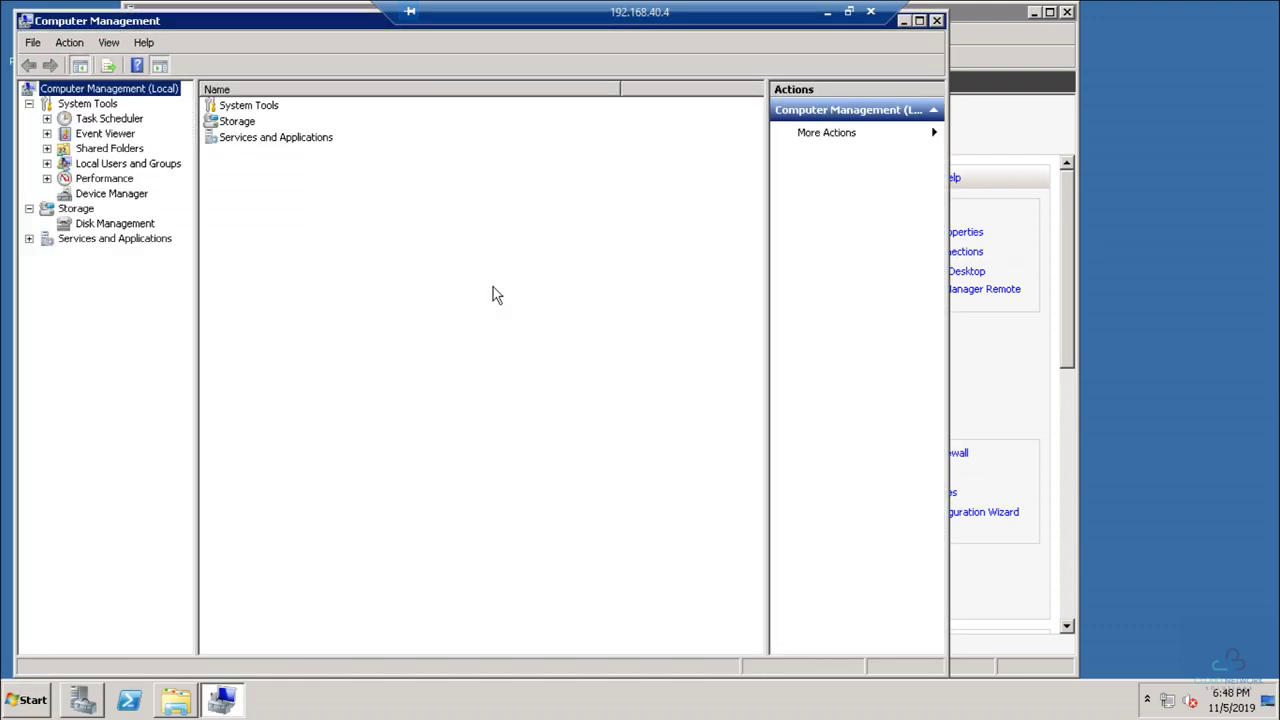
Step: In Disk Management, bring Disk 1 online and initialize it with MBR
{"action": "left_click", "coordinate": [114, 223]}
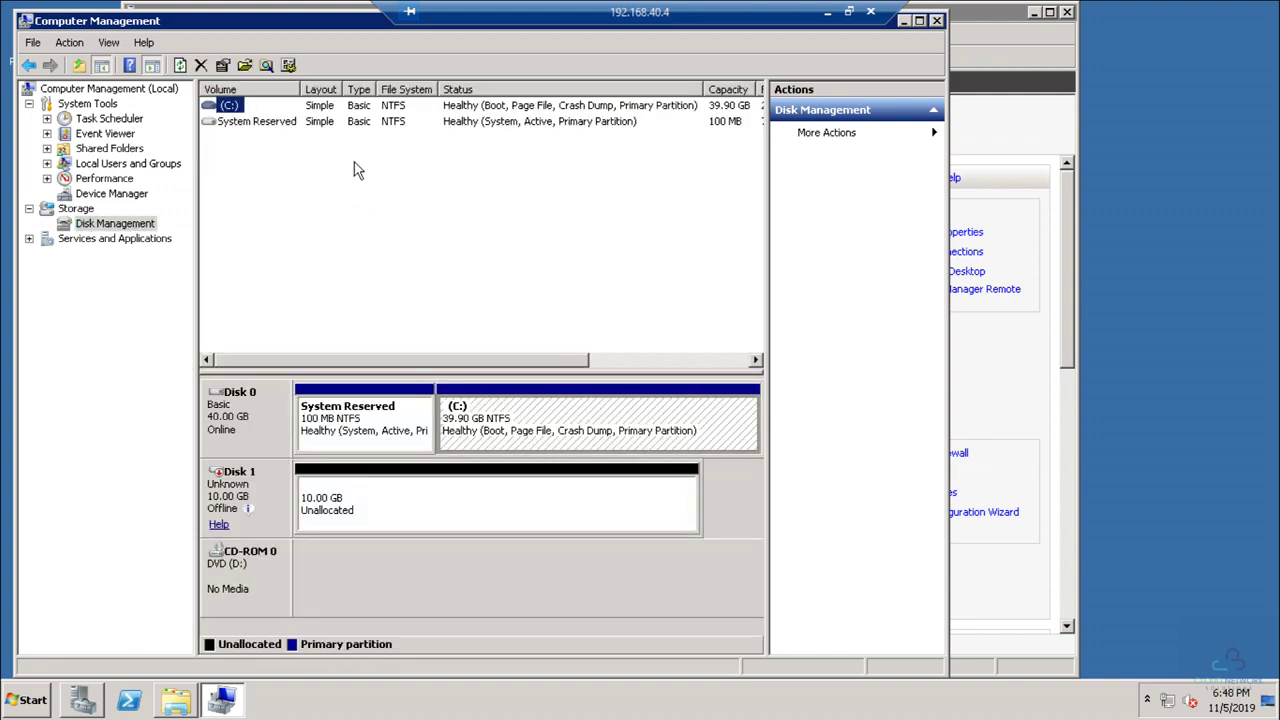
{"action": "left_click", "coordinate": [230, 588]}
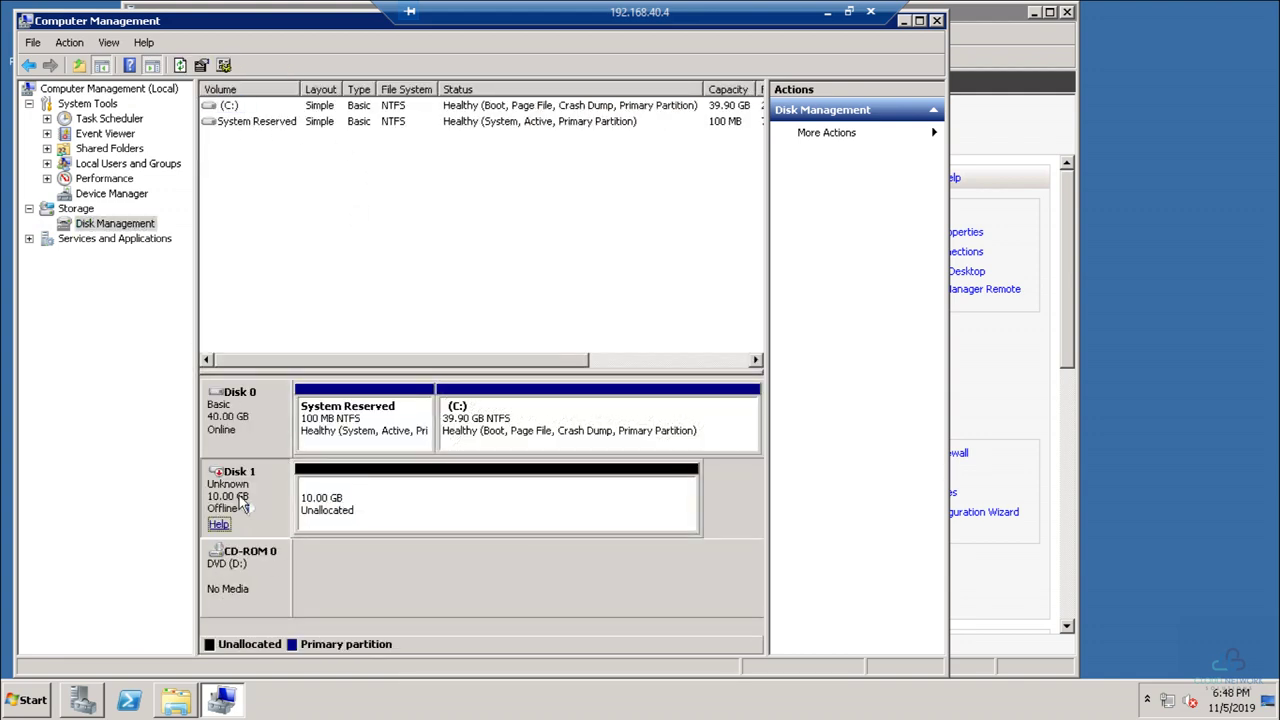
{"action": "right_click", "coordinate": [240, 496]}
{"action": "left_click", "coordinate": [270, 505]}
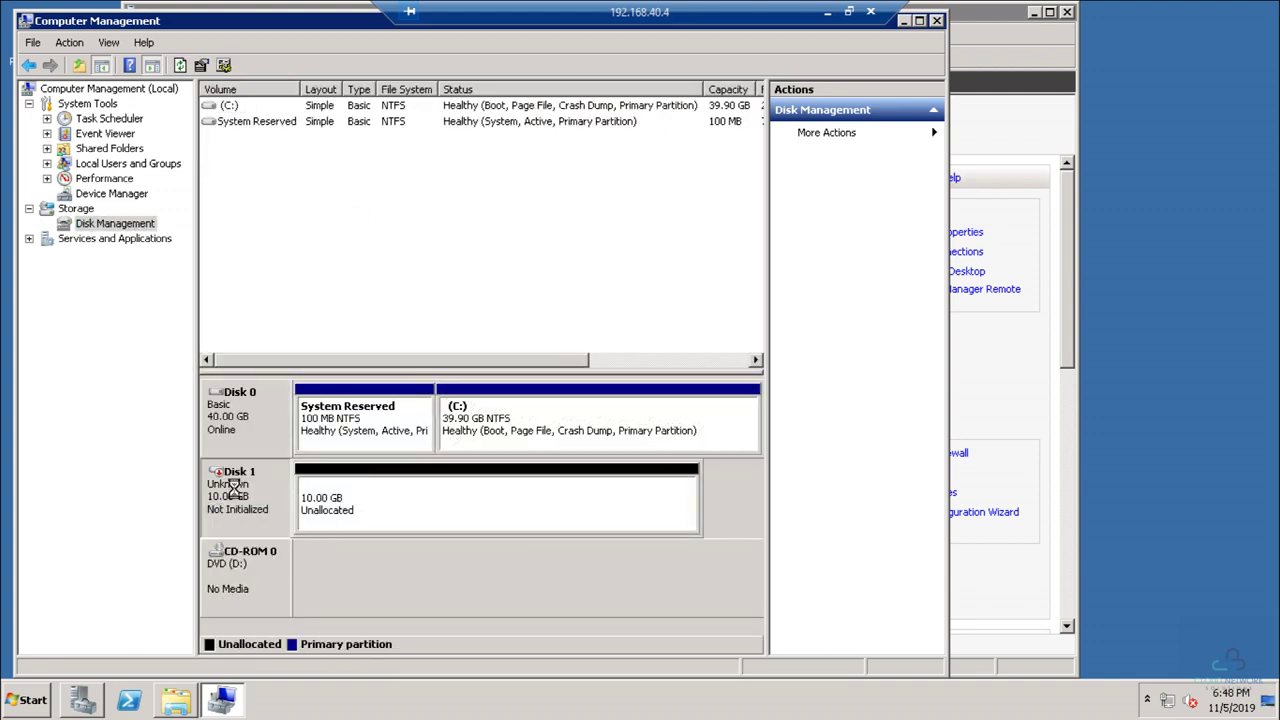
{"action": "right_click", "coordinate": [244, 496]}
{"action": "left_click", "coordinate": [288, 500]}
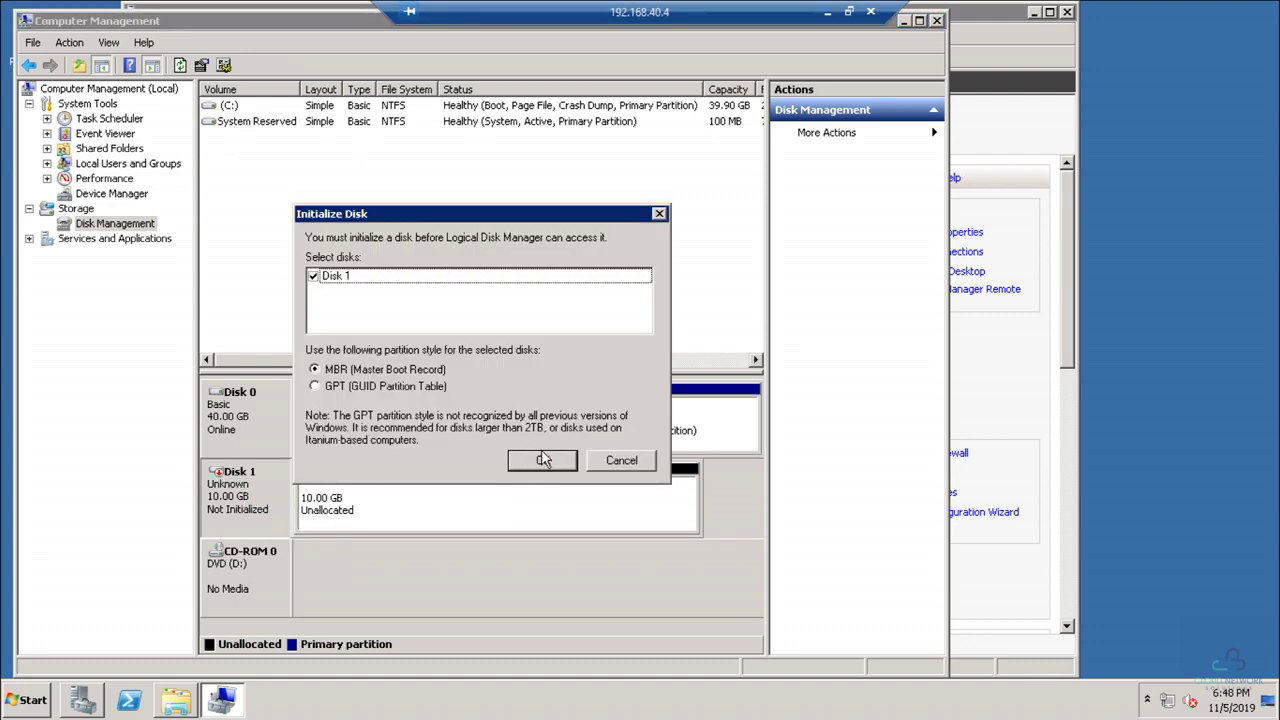
{"action": "left_click", "coordinate": [540, 458]}
Step: Create a New Simple Volume E: on Disk 1's unallocated space, then close Computer Management
{"action": "right_click", "coordinate": [445, 492]}
{"action": "left_click", "coordinate": [458, 506]}
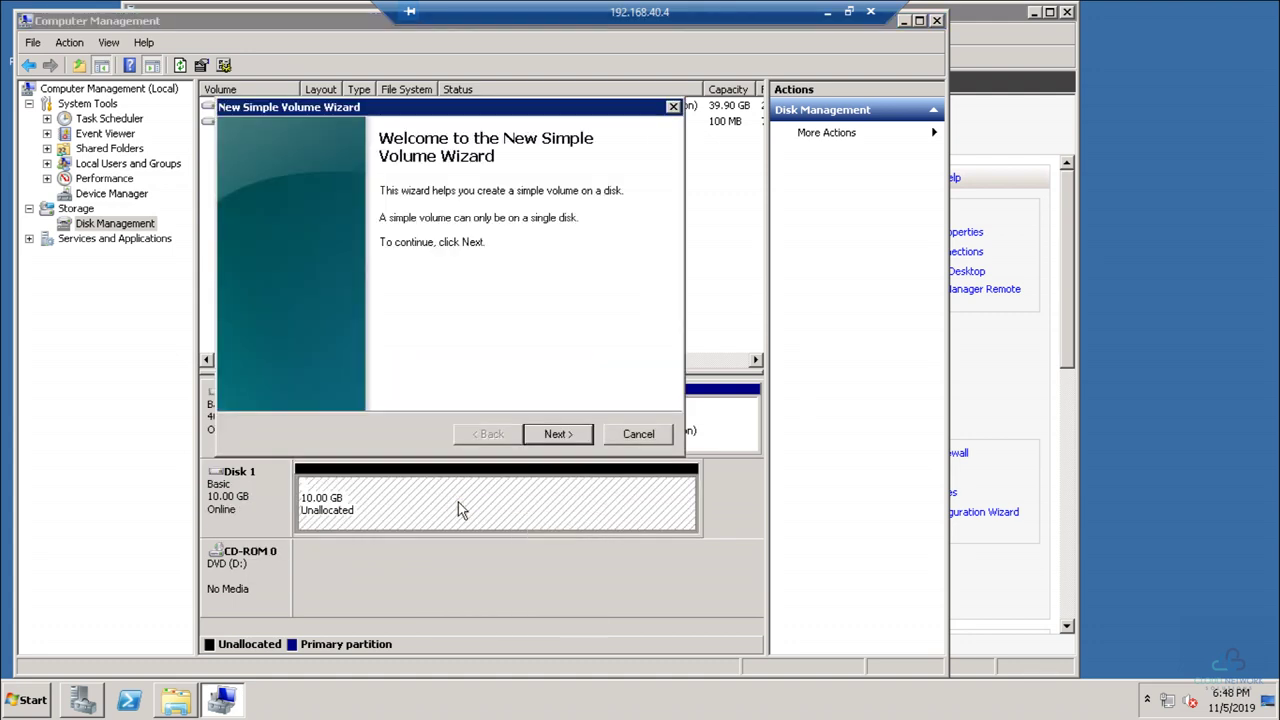
{"action": "key", "text": "Return"}
{"action": "key", "text": "Return"}
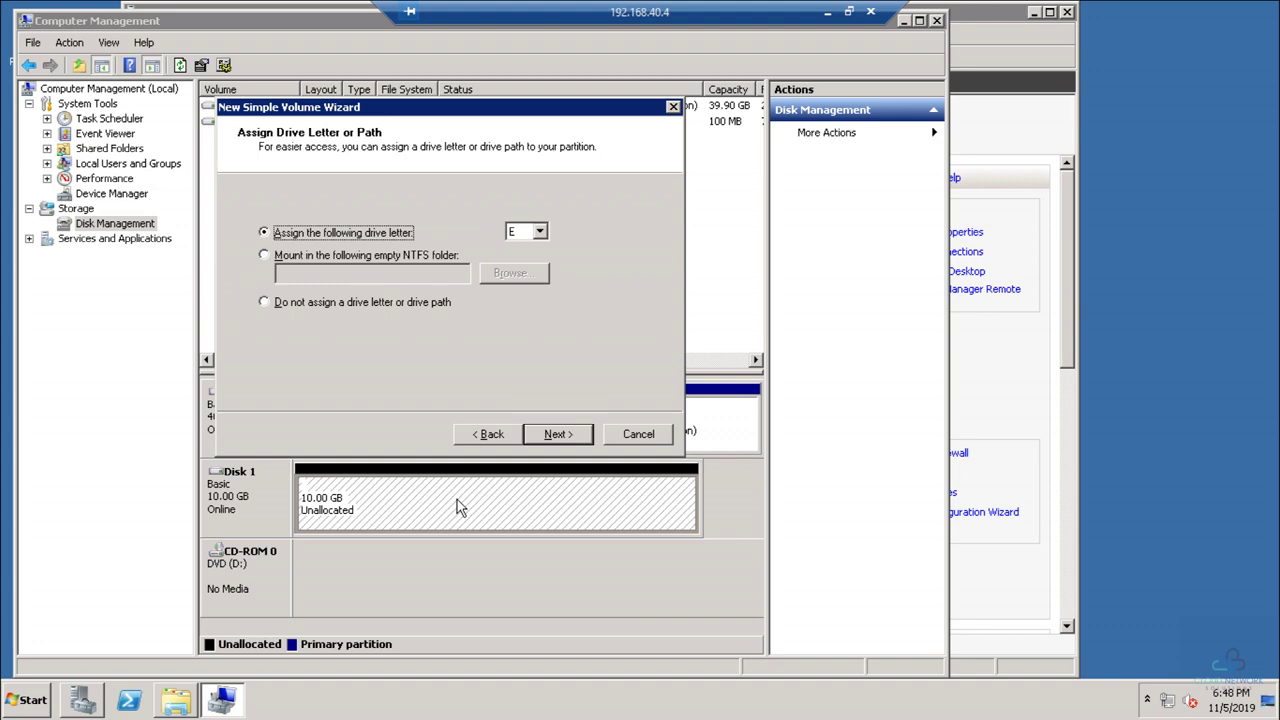
{"action": "key", "text": "Return"}
{"action": "key", "text": "Return"}
{"action": "key", "text": "Return"}
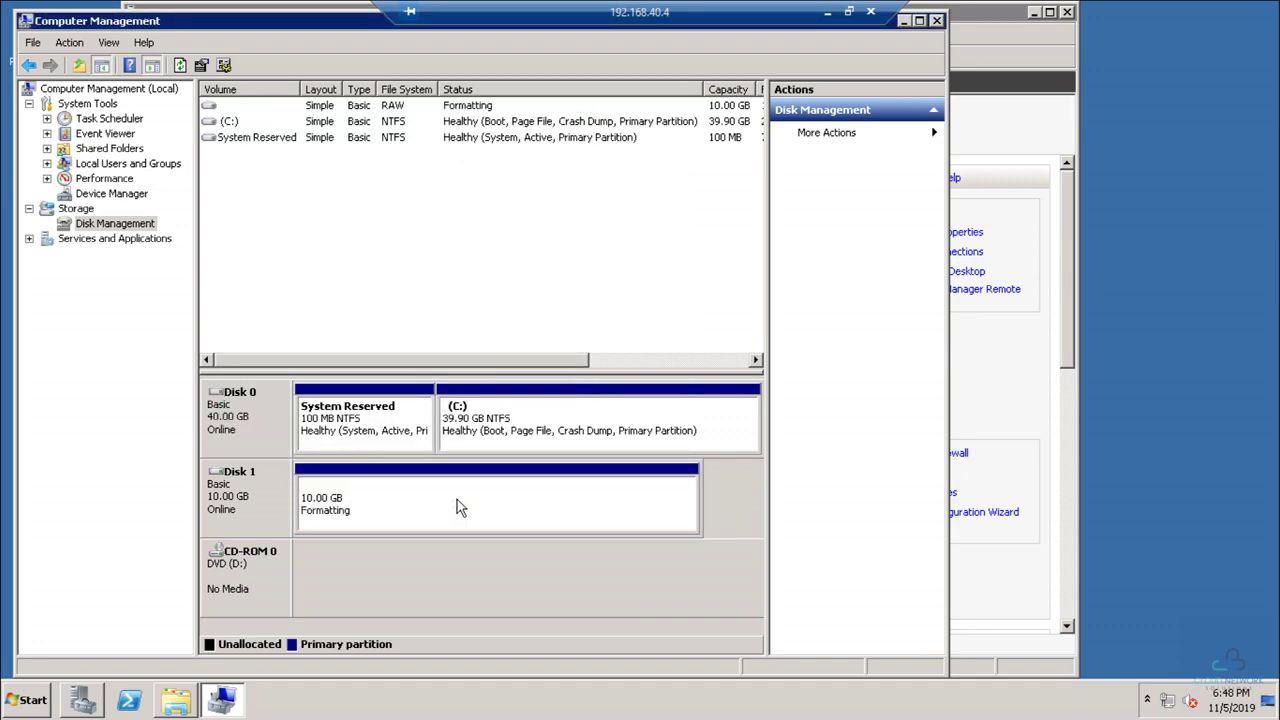
{"action": "left_click", "coordinate": [937, 21]}
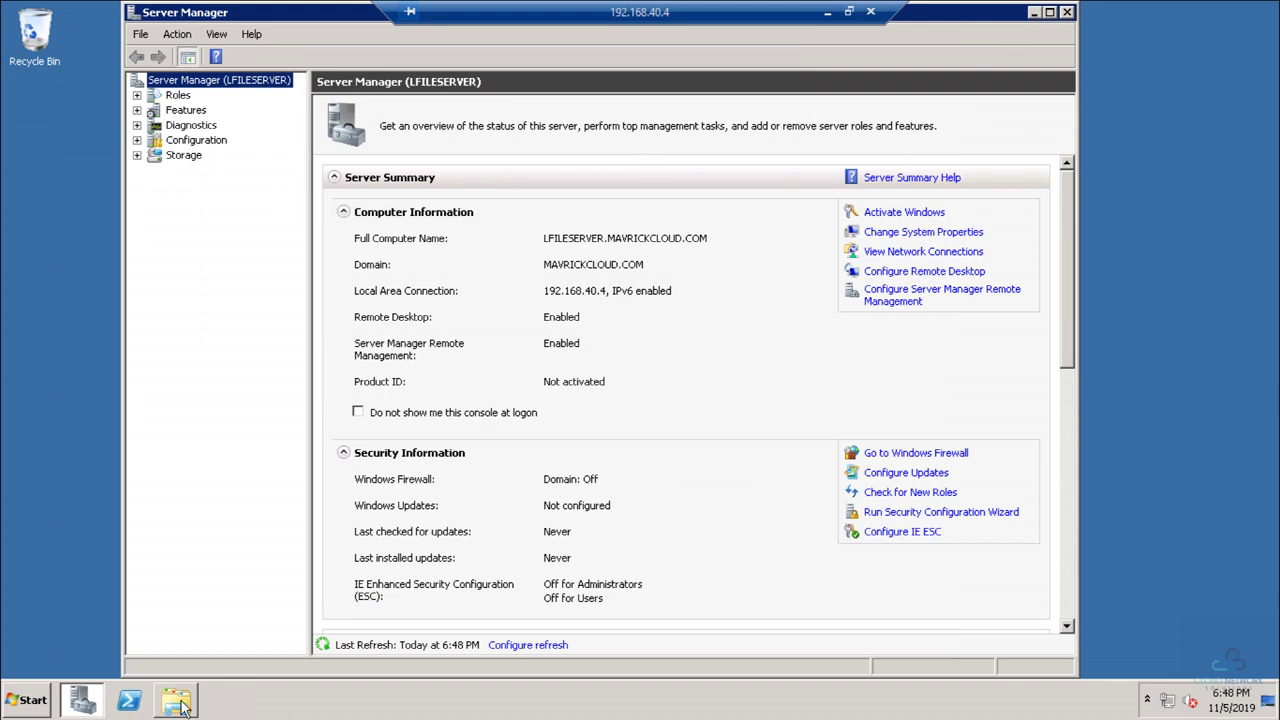
Step: Open New Volume (E:) and create a folder named Public
{"action": "left_click", "coordinate": [178, 703]}
{"action": "double_click", "coordinate": [785, 200]}
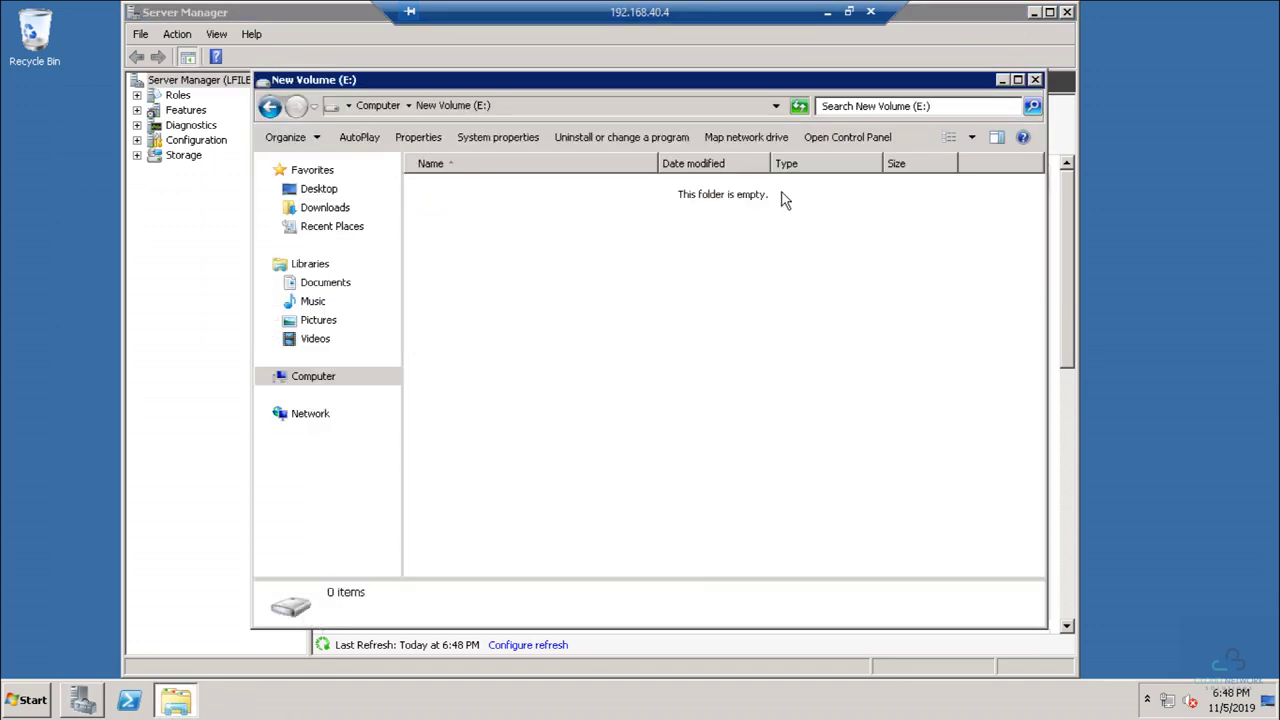
{"action": "right_click", "coordinate": [493, 211]}
{"action": "mouse_move", "coordinate": [557, 382]}
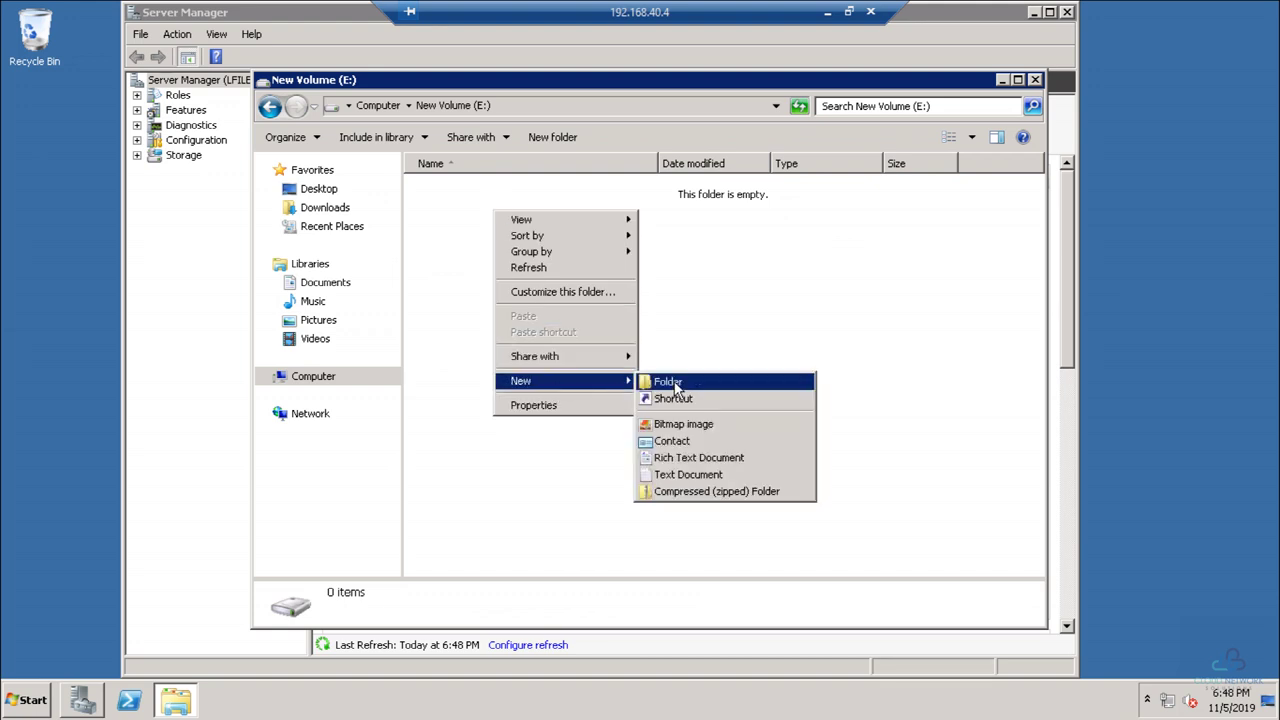
{"action": "left_click", "coordinate": [675, 385]}
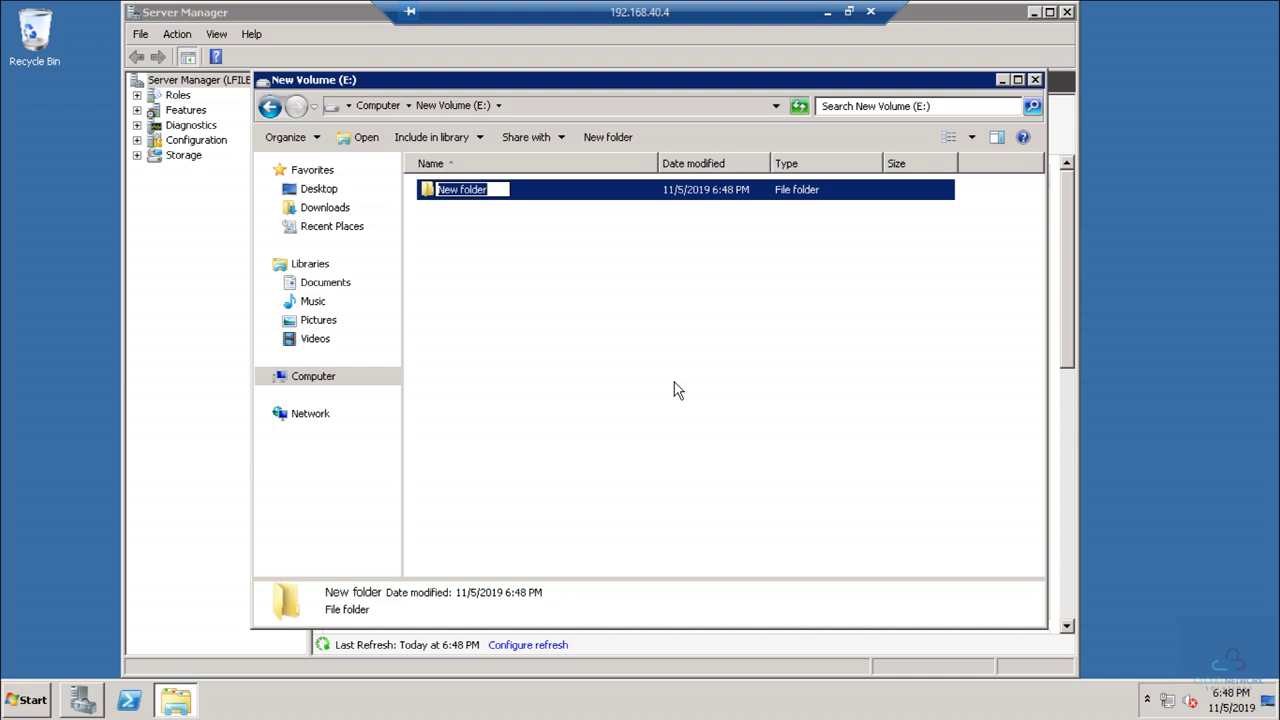
{"action": "type", "text": "mavrick"}
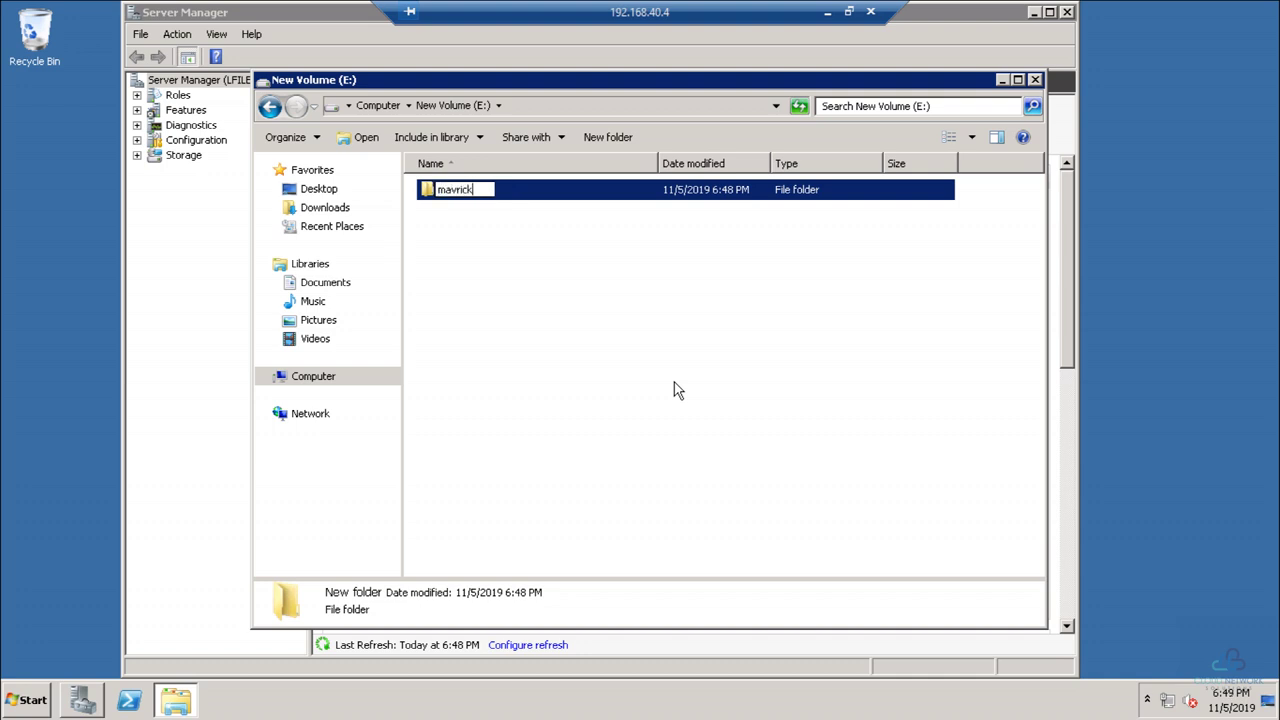
{"action": "type", "text": "cloud"}
{"action": "key", "text": "BackSpace"}
{"action": "key", "text": "BackSpace"}
{"action": "key", "text": "BackSpace"}
{"action": "key", "text": "BackSpace"}
{"action": "key", "text": "BackSpace"}
{"action": "key", "text": "BackSpace"}
{"action": "key", "text": "BackSpace"}
{"action": "key", "text": "BackSpace"}
{"action": "key", "text": "BackSpace"}
{"action": "key", "text": "BackSpace"}
{"action": "key", "text": "BackSpace"}
{"action": "key", "text": "BackSpace"}
{"action": "type", "text": "Public"}
{"action": "key", "text": "Return"}
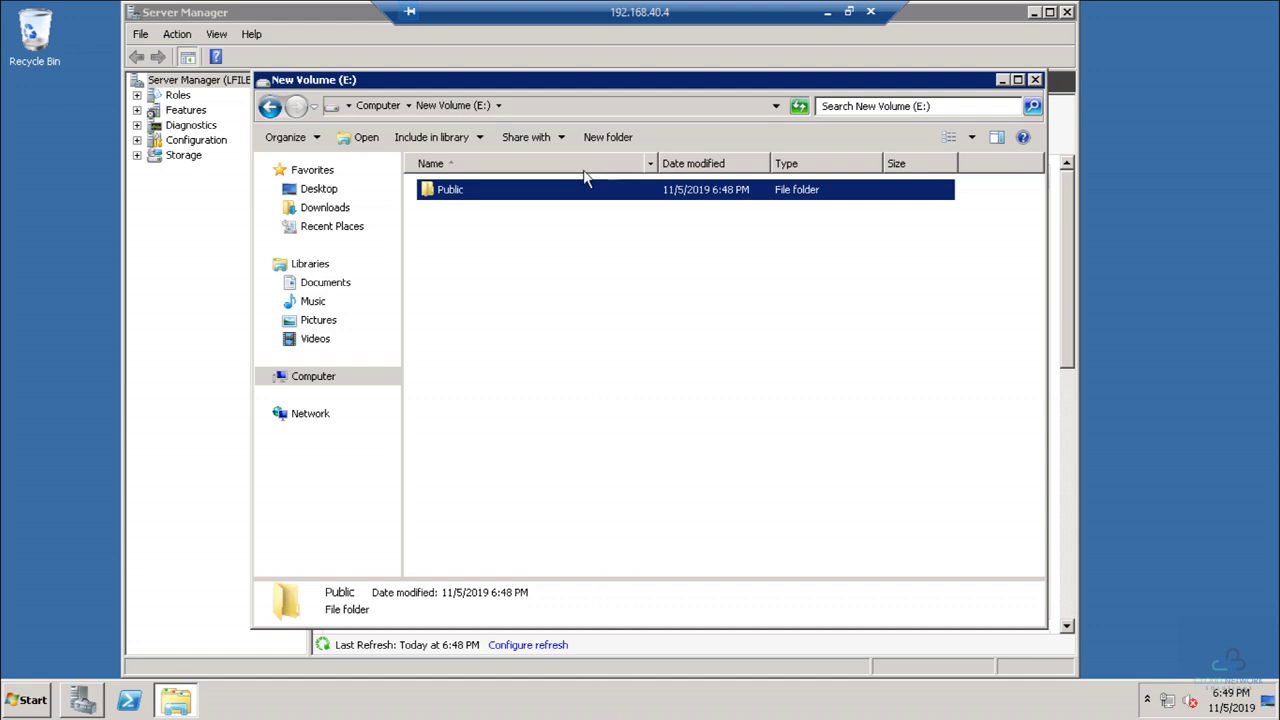
Step: Create folders Generic_Share and Support Ops on E:, then return to Server Manager's Storage section
{"action": "left_click", "coordinate": [607, 137]}
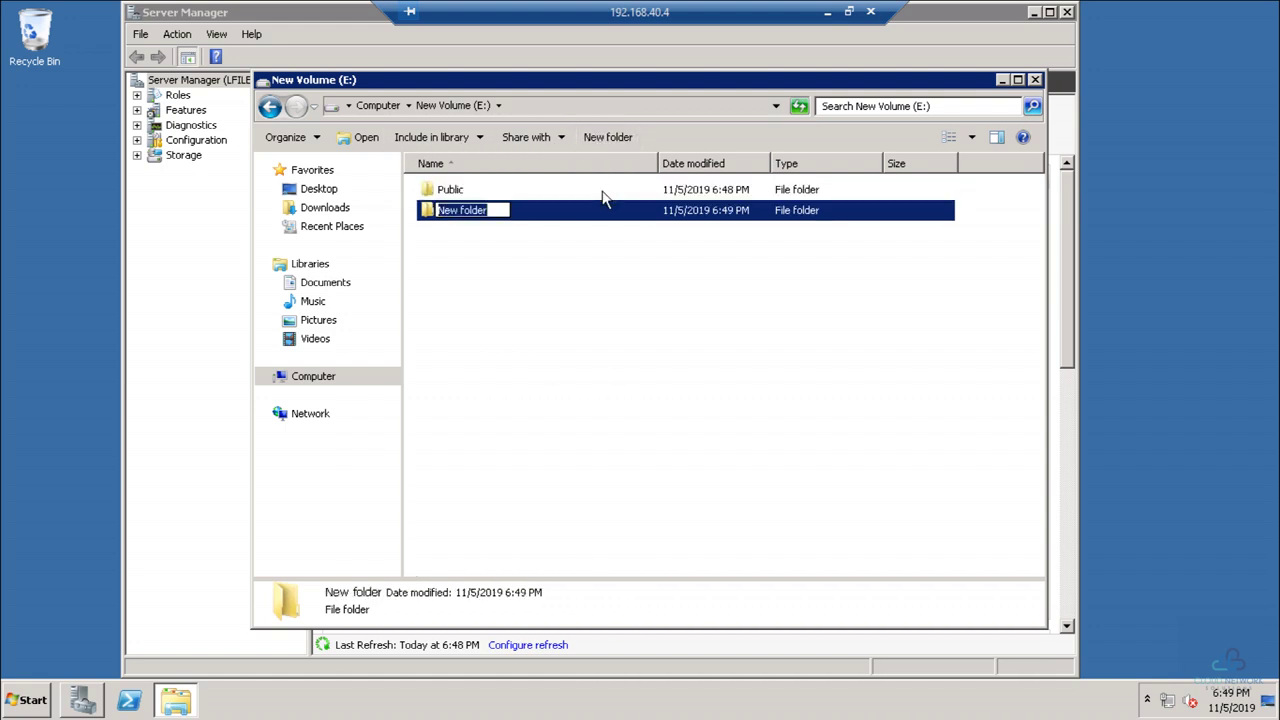
{"action": "type", "text": "Gen"}
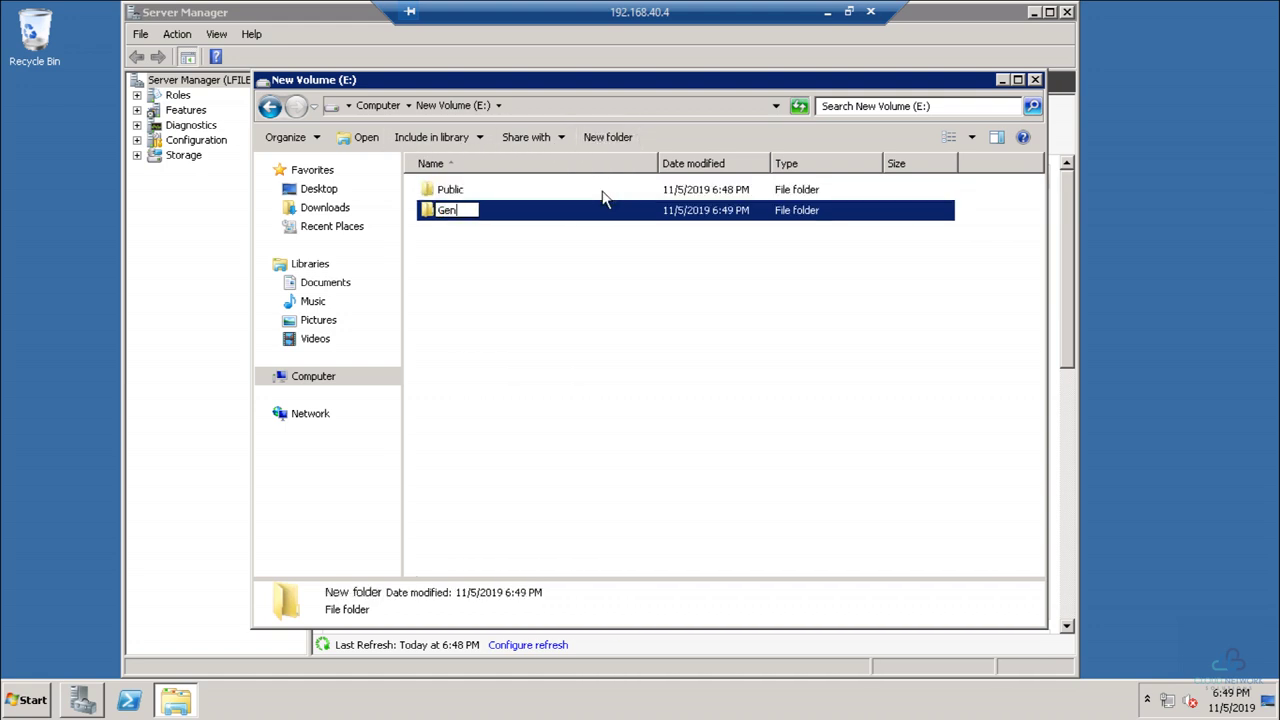
{"action": "type", "text": "eric_share"}
{"action": "key", "text": "BackSpace"}
{"action": "key", "text": "BackSpace"}
{"action": "key", "text": "BackSpace"}
{"action": "key", "text": "BackSpace"}
{"action": "key", "text": "BackSpace"}
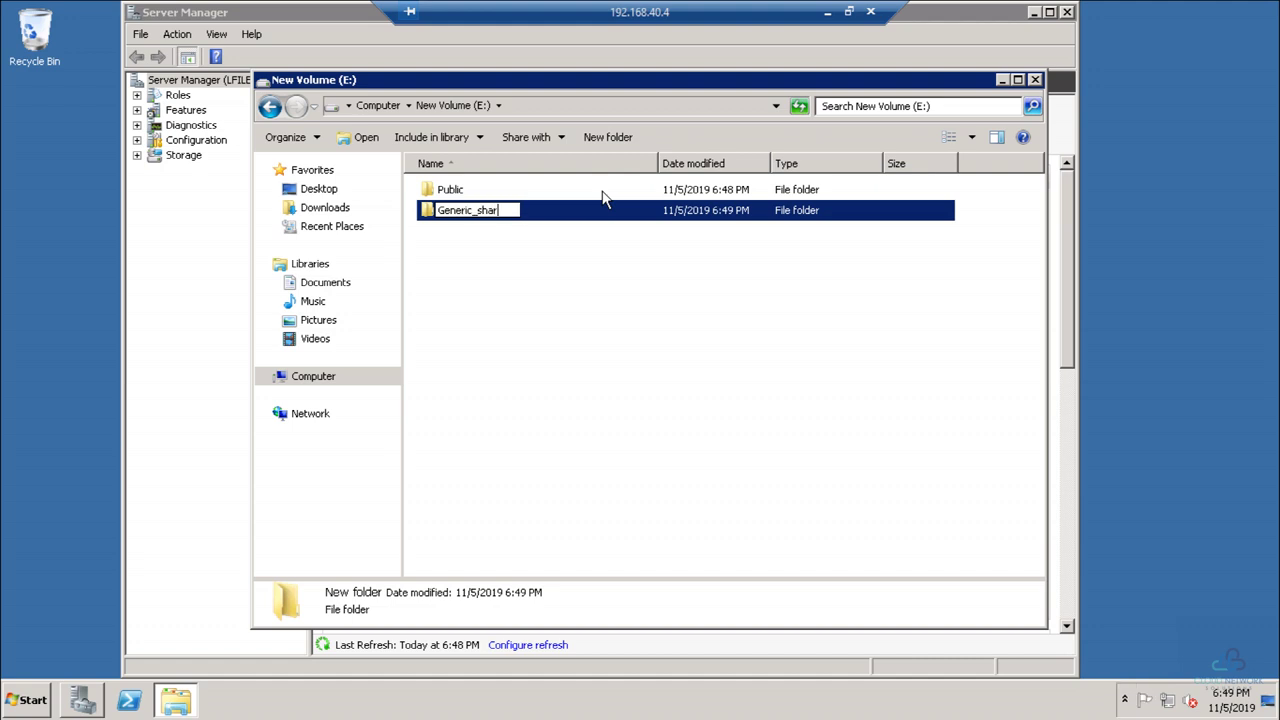
{"action": "type", "text": "Share"}
{"action": "key", "text": "Return"}
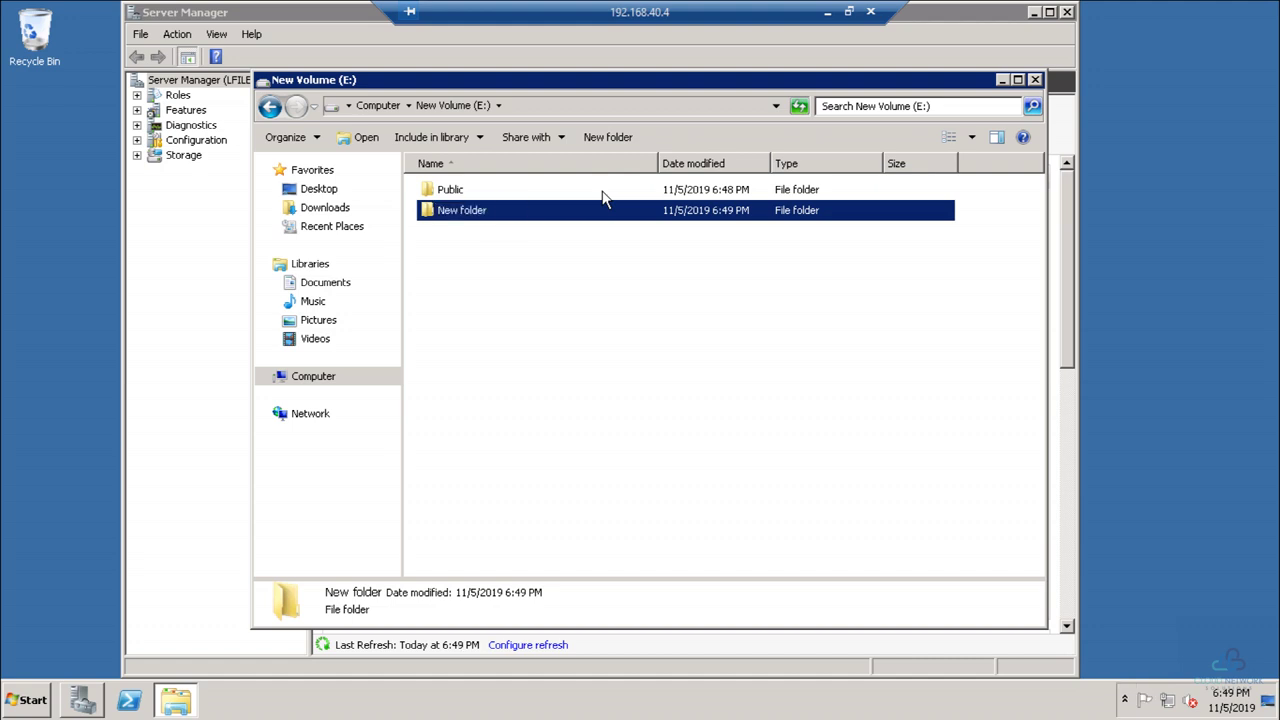
{"action": "left_click", "coordinate": [618, 137]}
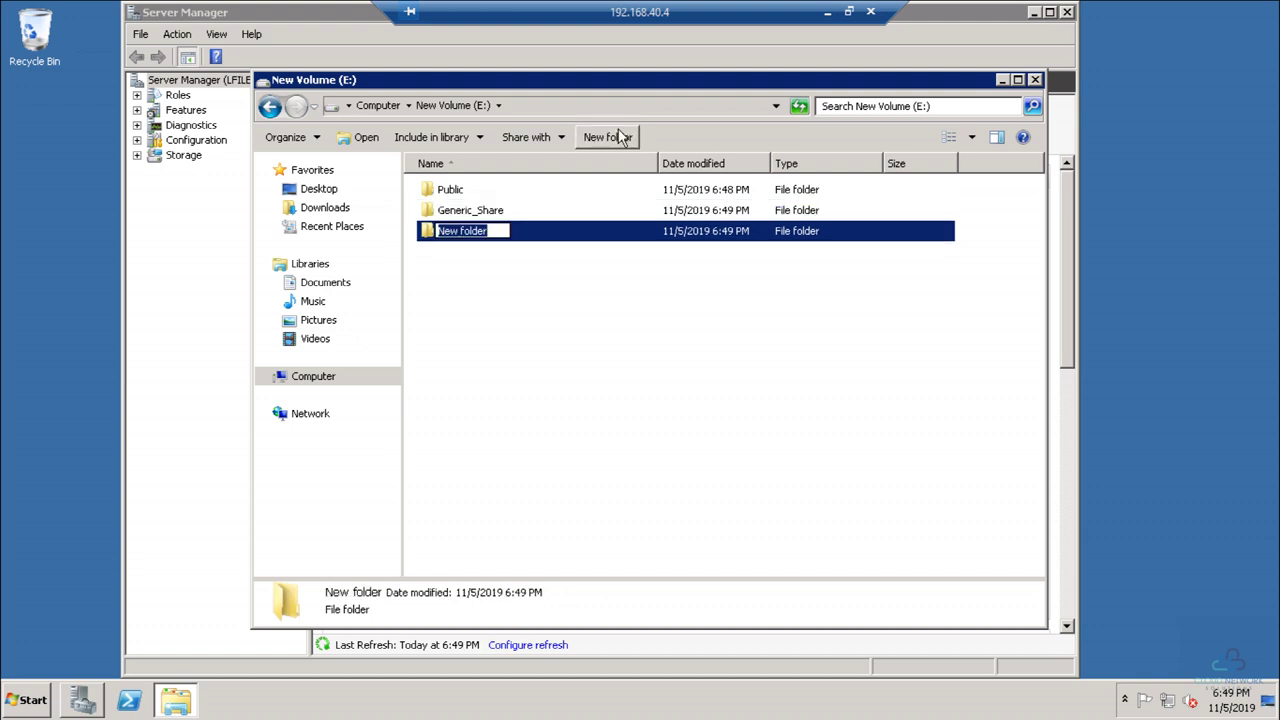
{"action": "type", "text": "Suppor"}
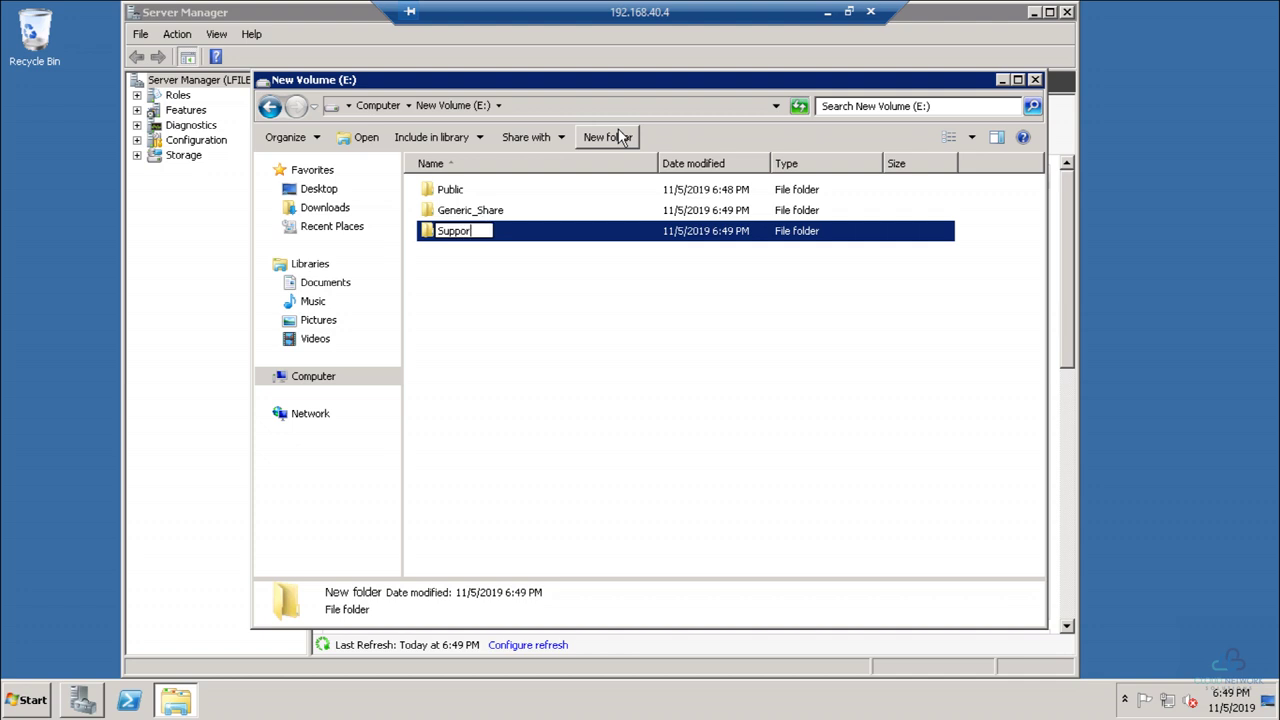
{"action": "type", "text": "t Tea"}
{"action": "key", "text": "BackSpace"}
{"action": "key", "text": "BackSpace"}
{"action": "key", "text": "BackSpace"}
{"action": "type", "text": "Ops"}
{"action": "key", "text": "Return"}
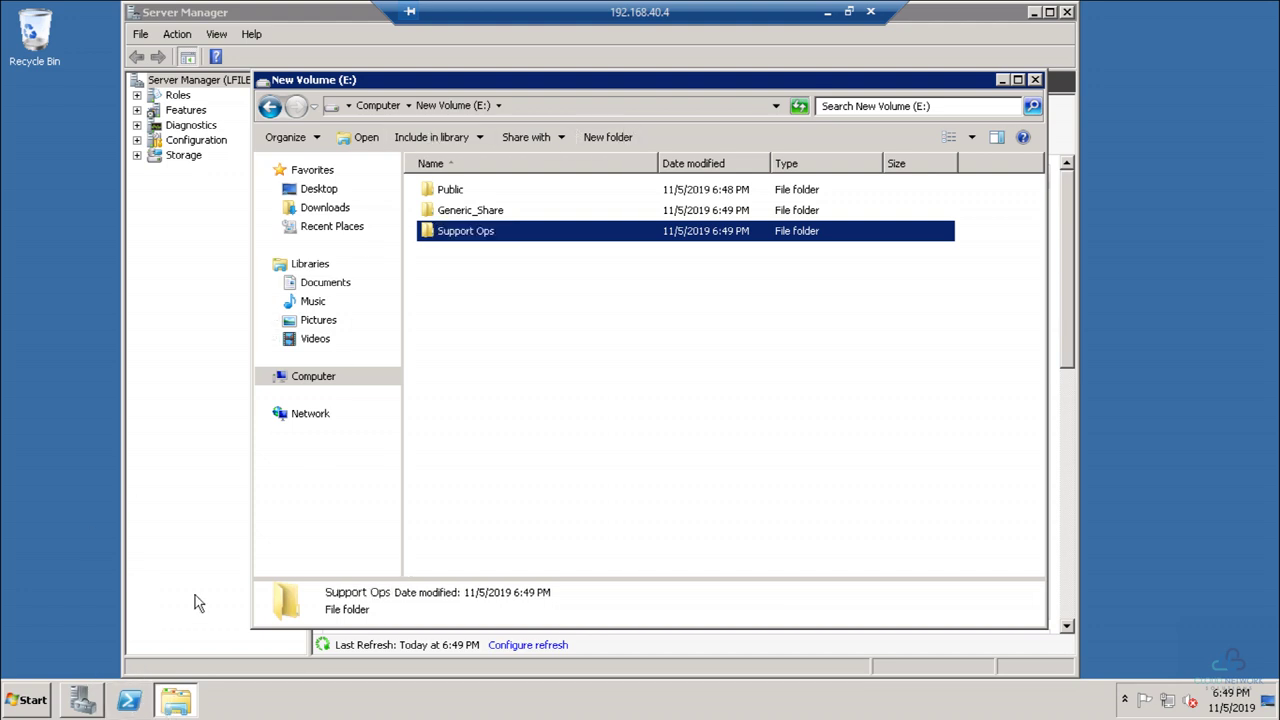
{"action": "left_click", "coordinate": [84, 700]}
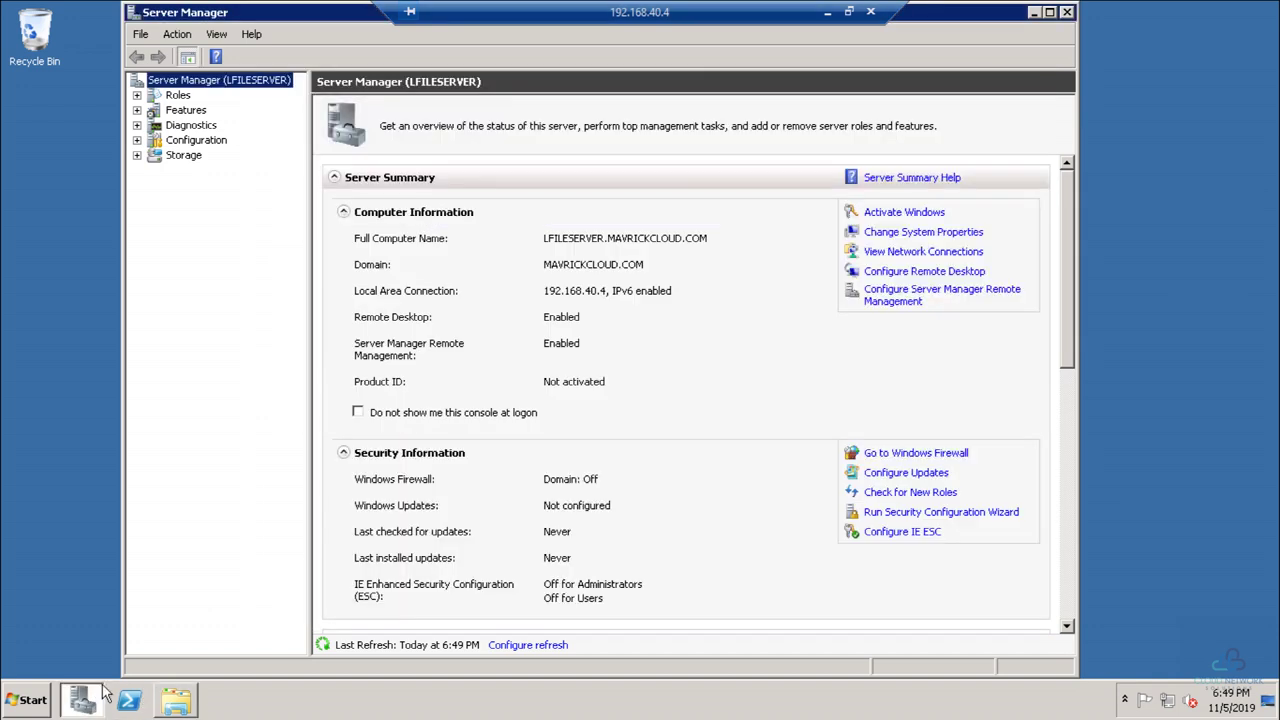
{"action": "left_click", "coordinate": [137, 155]}
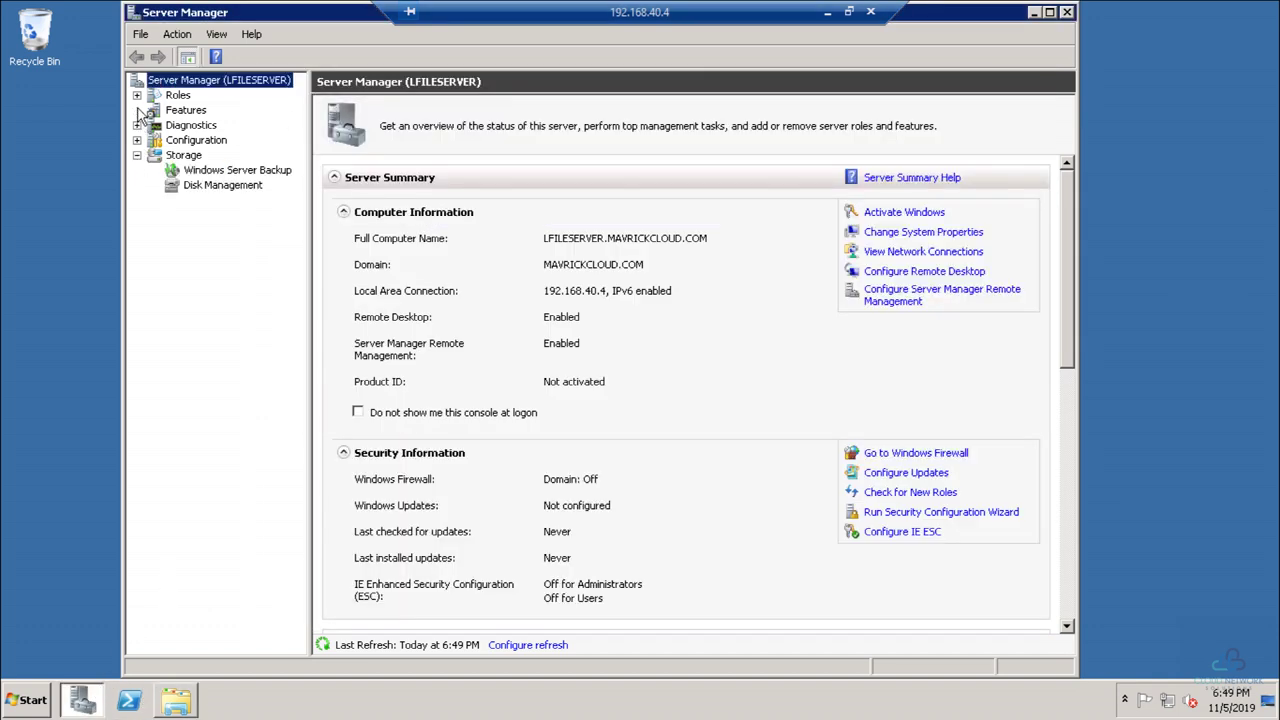
Step: Expand Diagnostics and Roles in Server Manager, then launch Computer Management from Administrative Tools
{"action": "left_click", "coordinate": [137, 125]}
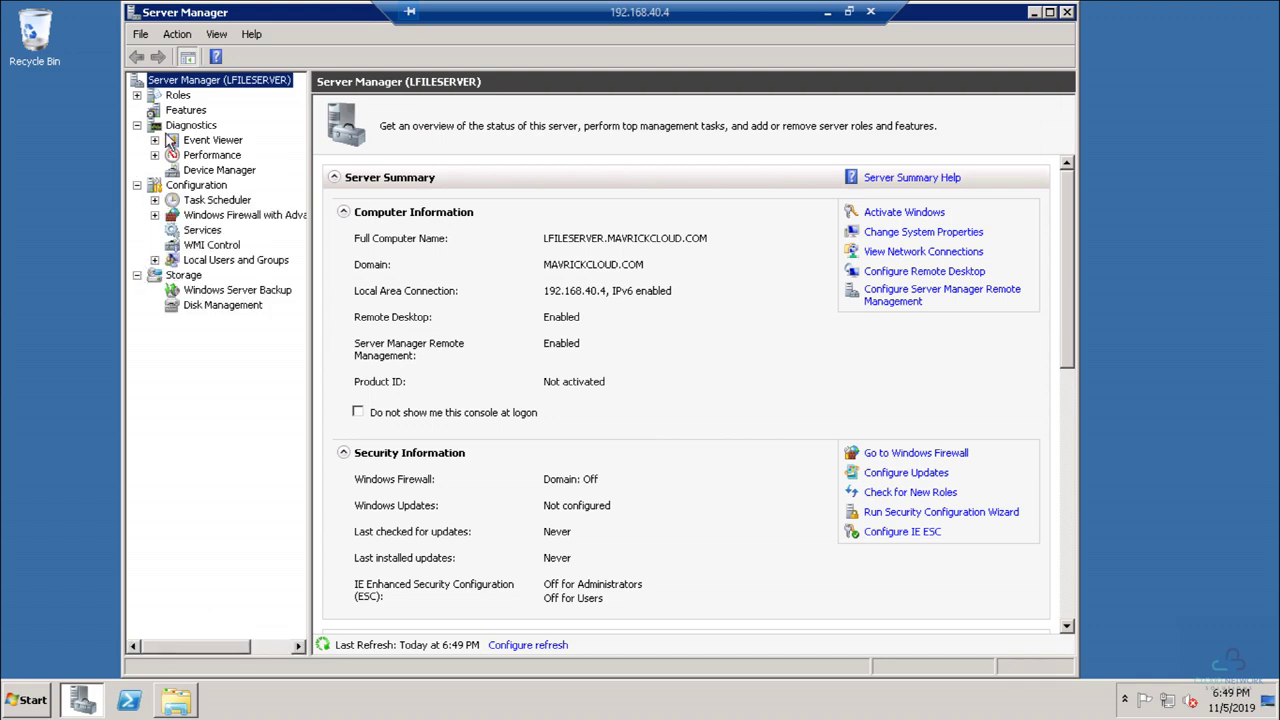
{"action": "left_click", "coordinate": [137, 95]}
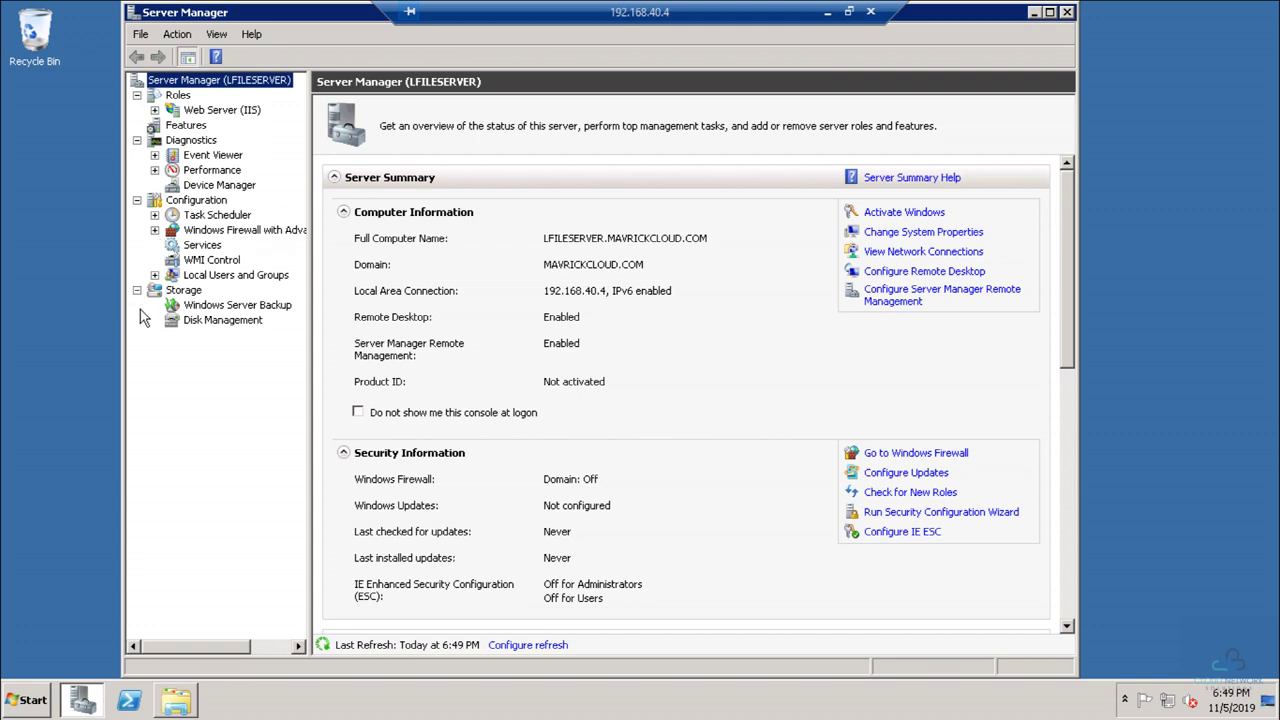
{"action": "left_click", "coordinate": [30, 702]}
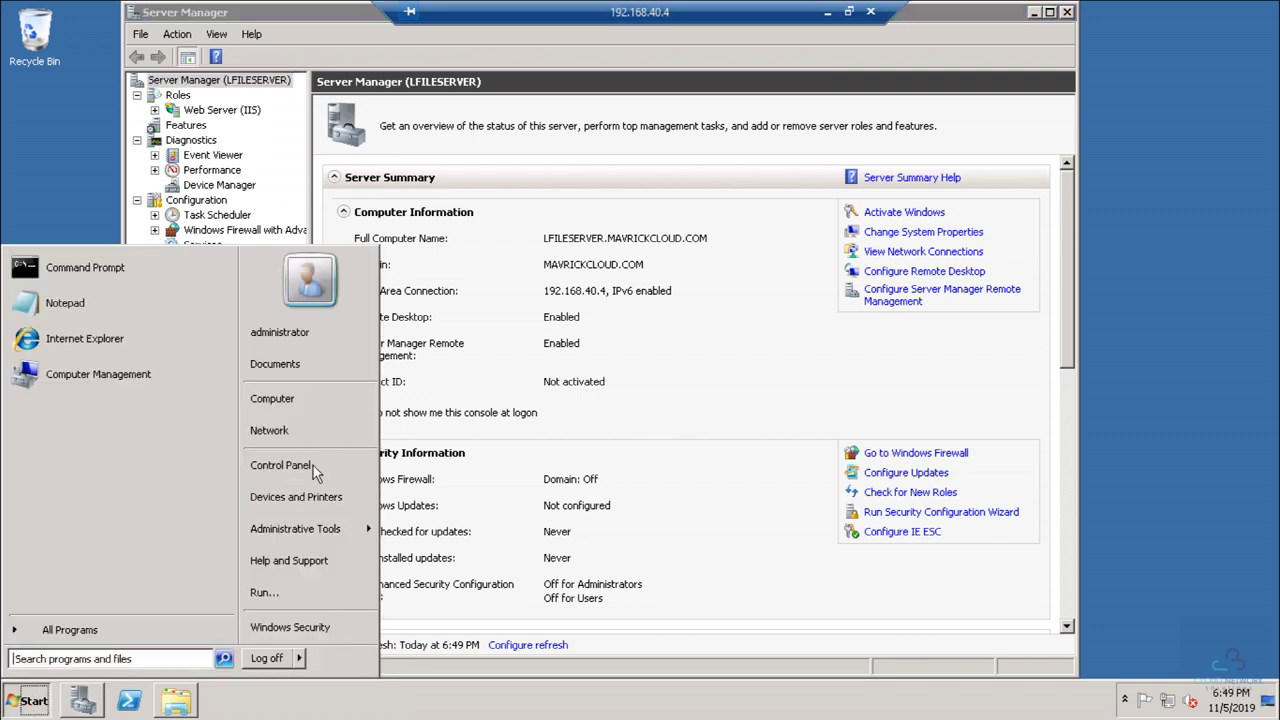
{"action": "mouse_move", "coordinate": [322, 536]}
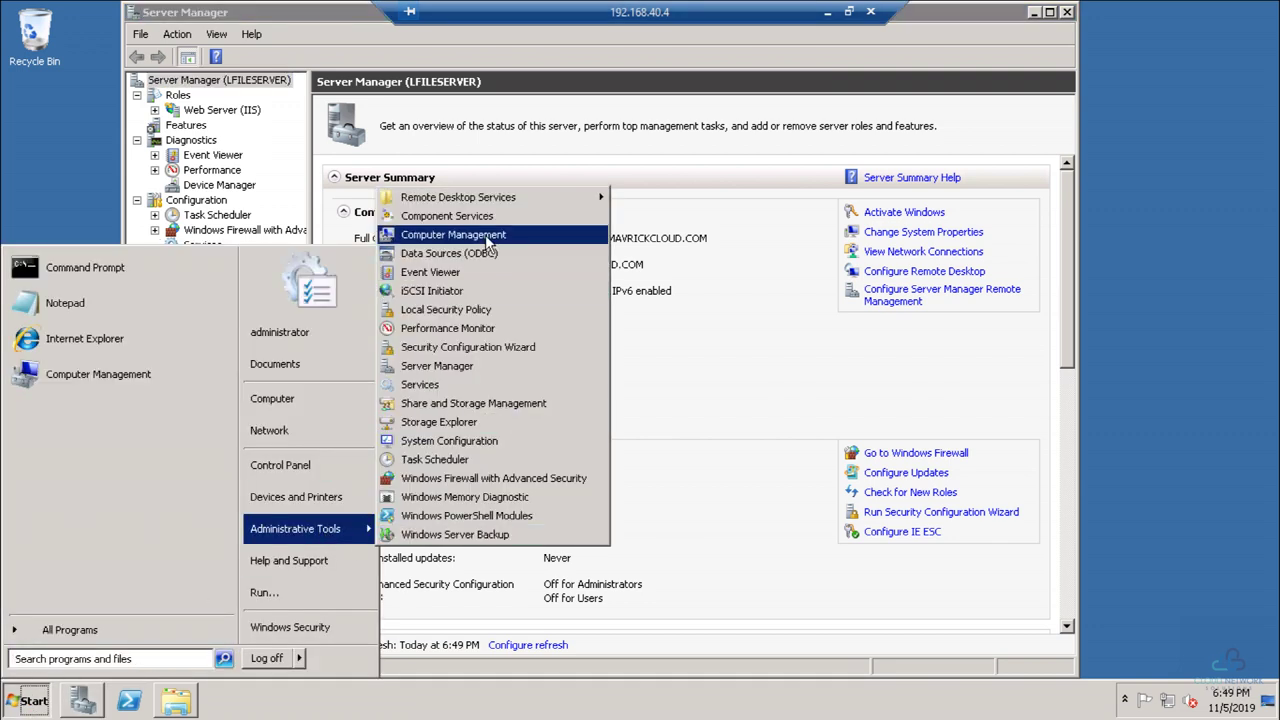
{"action": "left_click", "coordinate": [485, 236]}
Step: Expand Shared Folders, check Open Files and Sessions, then list the Shares (ADMIN$, C$, E$, IPC$)
{"action": "left_click", "coordinate": [82, 148]}
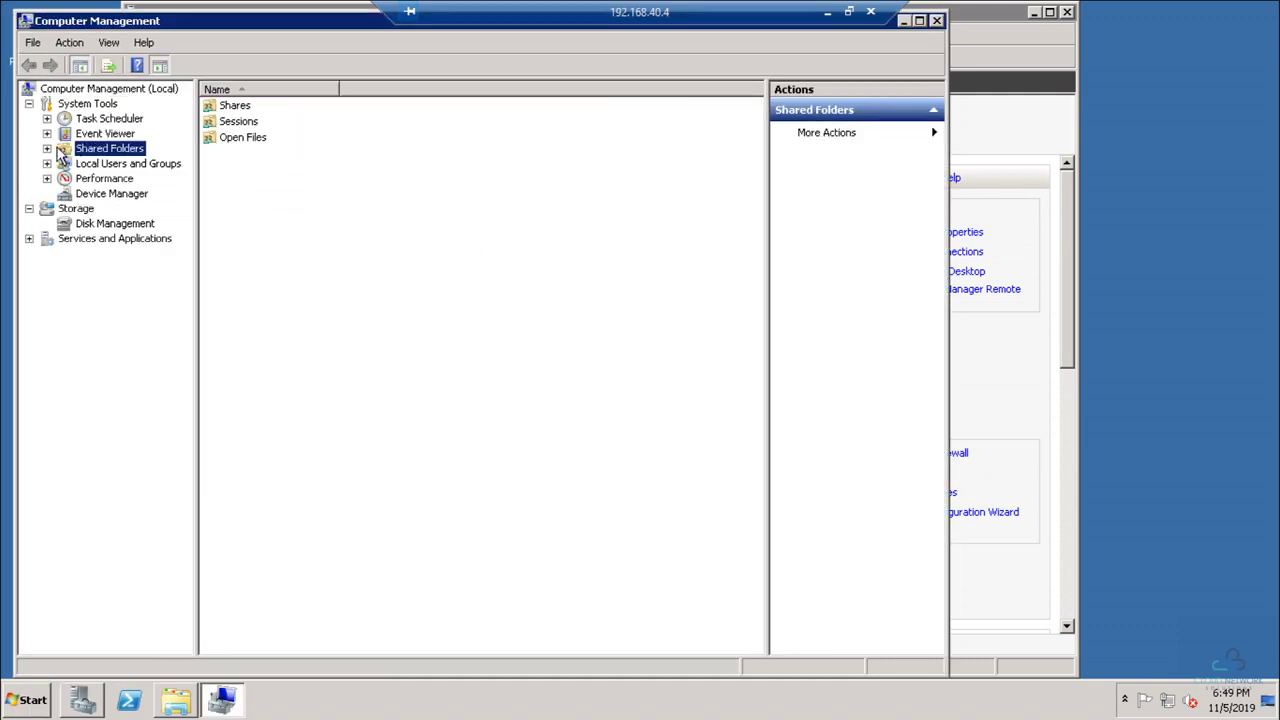
{"action": "left_click", "coordinate": [47, 148]}
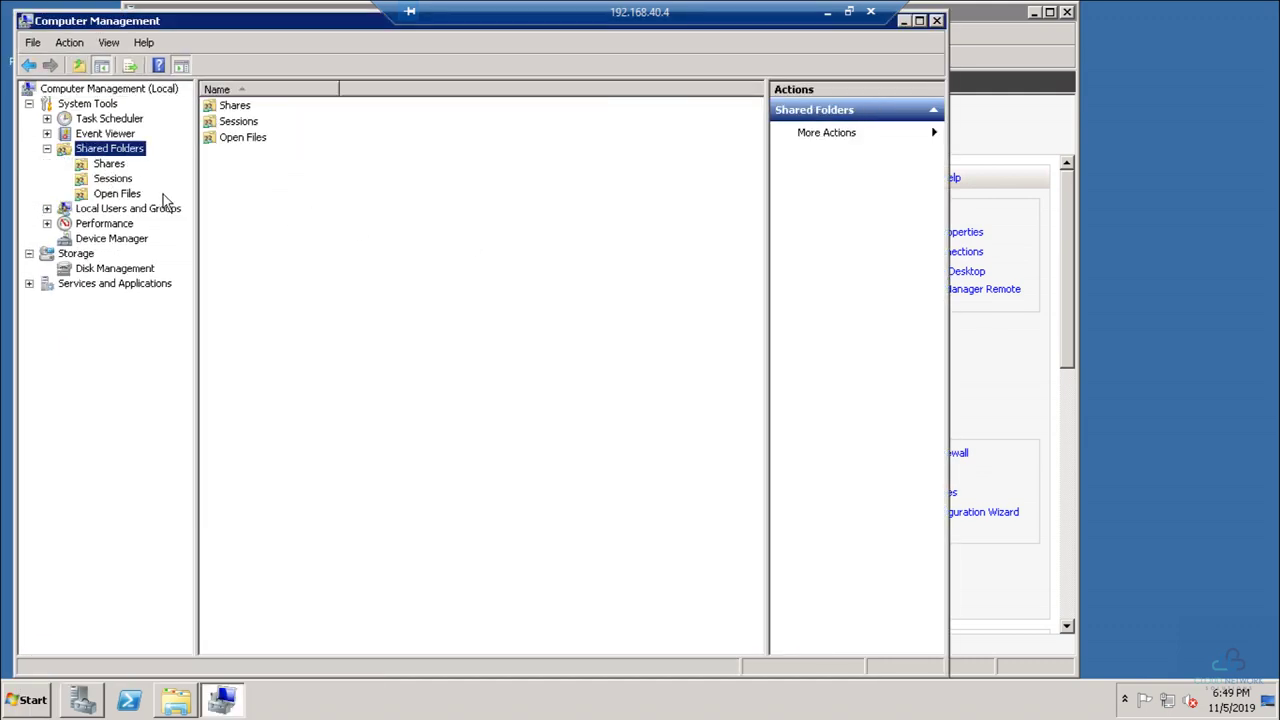
{"action": "right_click", "coordinate": [112, 150]}
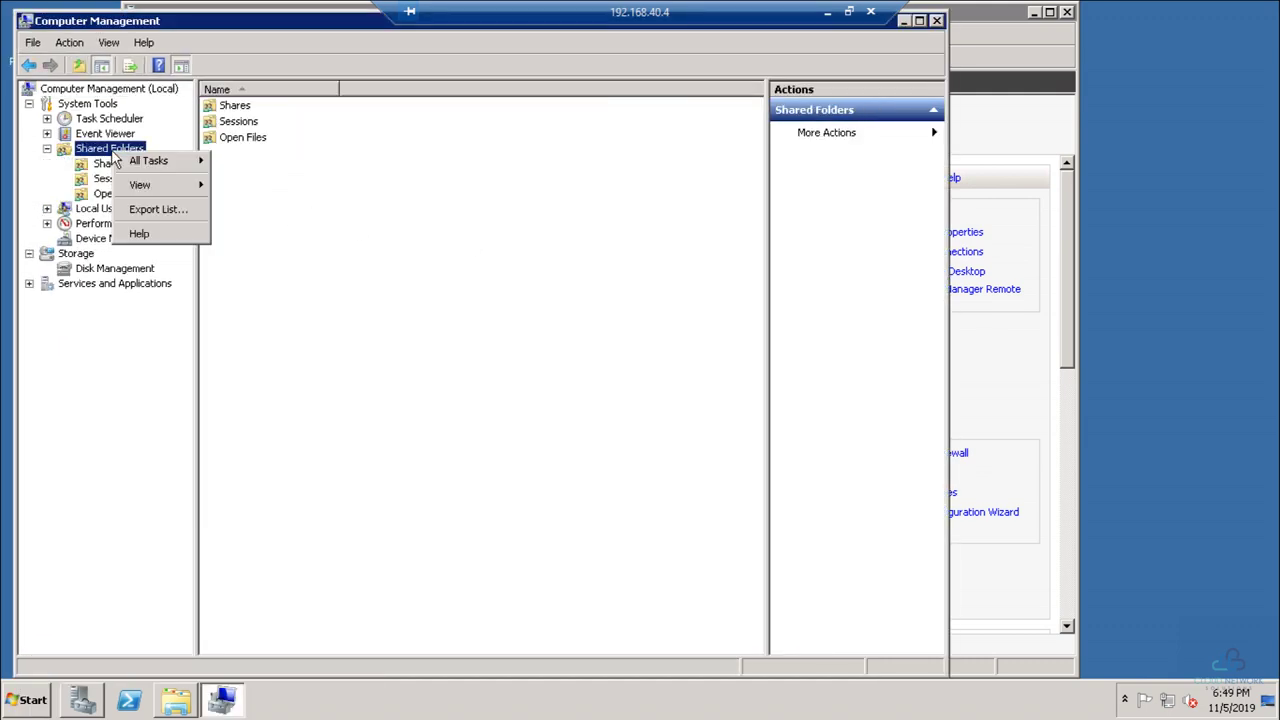
{"action": "right_click", "coordinate": [301, 219]}
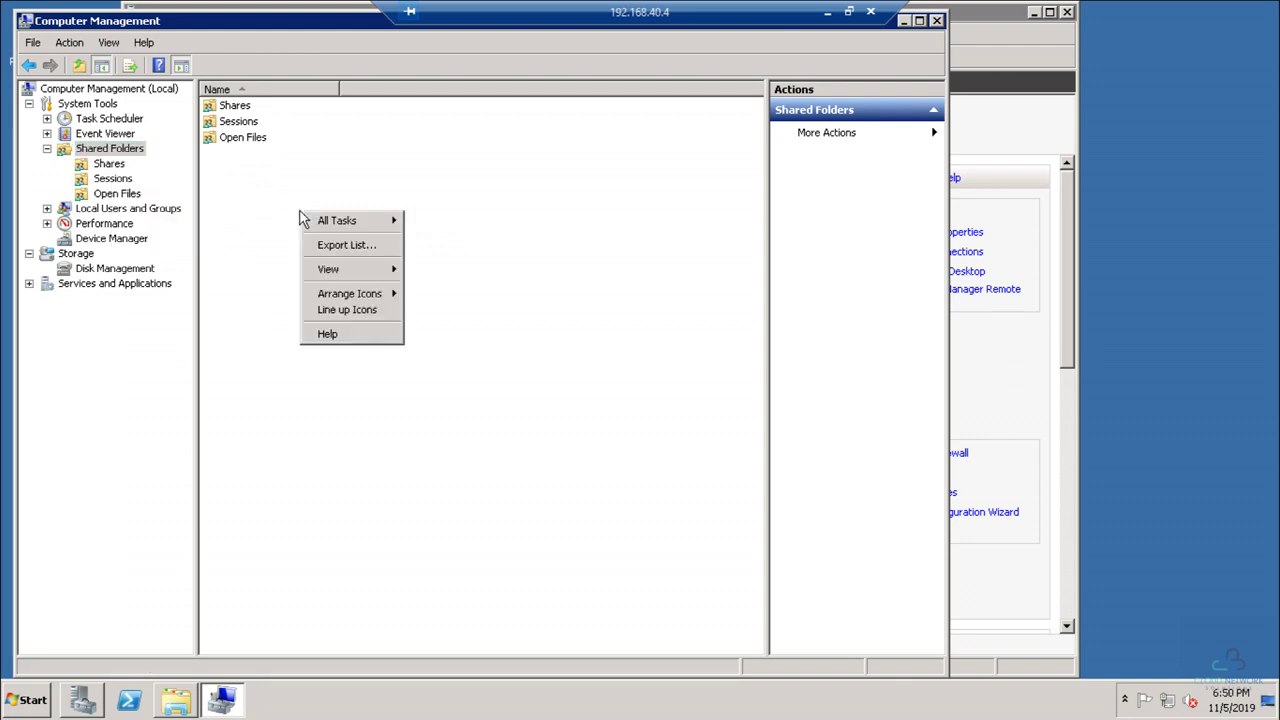
{"action": "left_click", "coordinate": [115, 194]}
{"action": "left_click", "coordinate": [108, 179]}
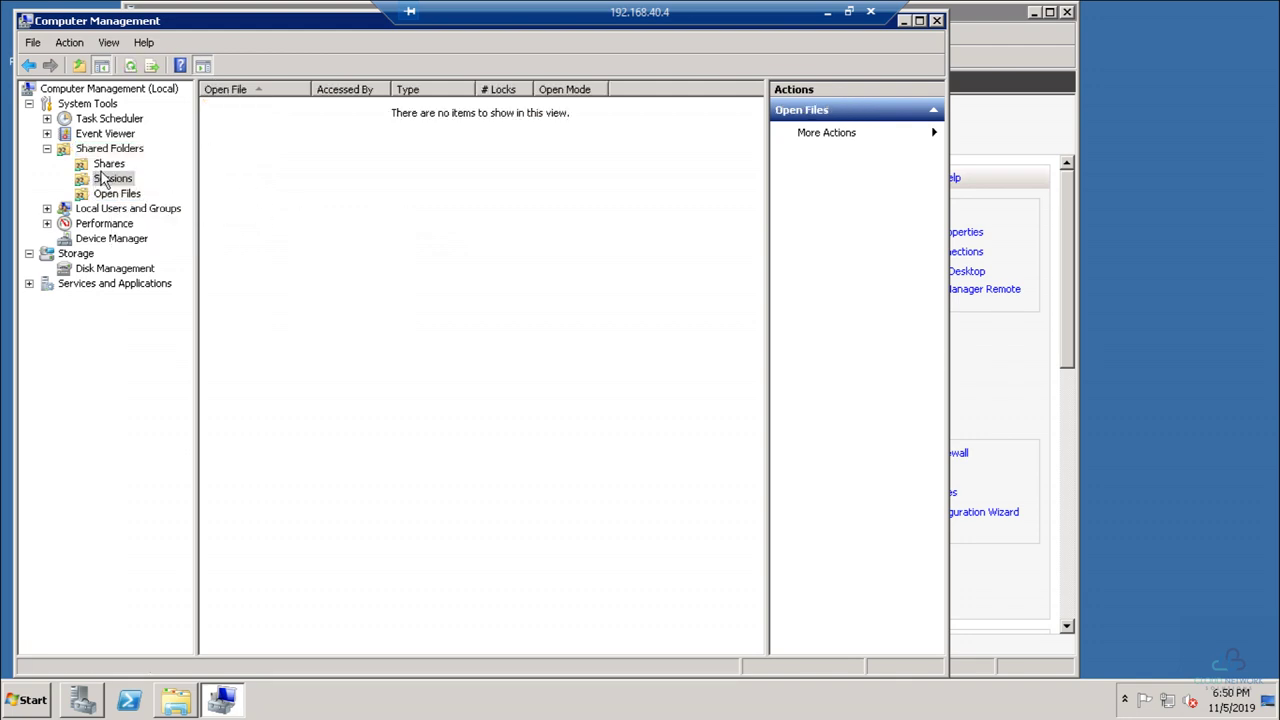
{"action": "left_click", "coordinate": [108, 164]}
{"action": "right_click", "coordinate": [248, 195]}
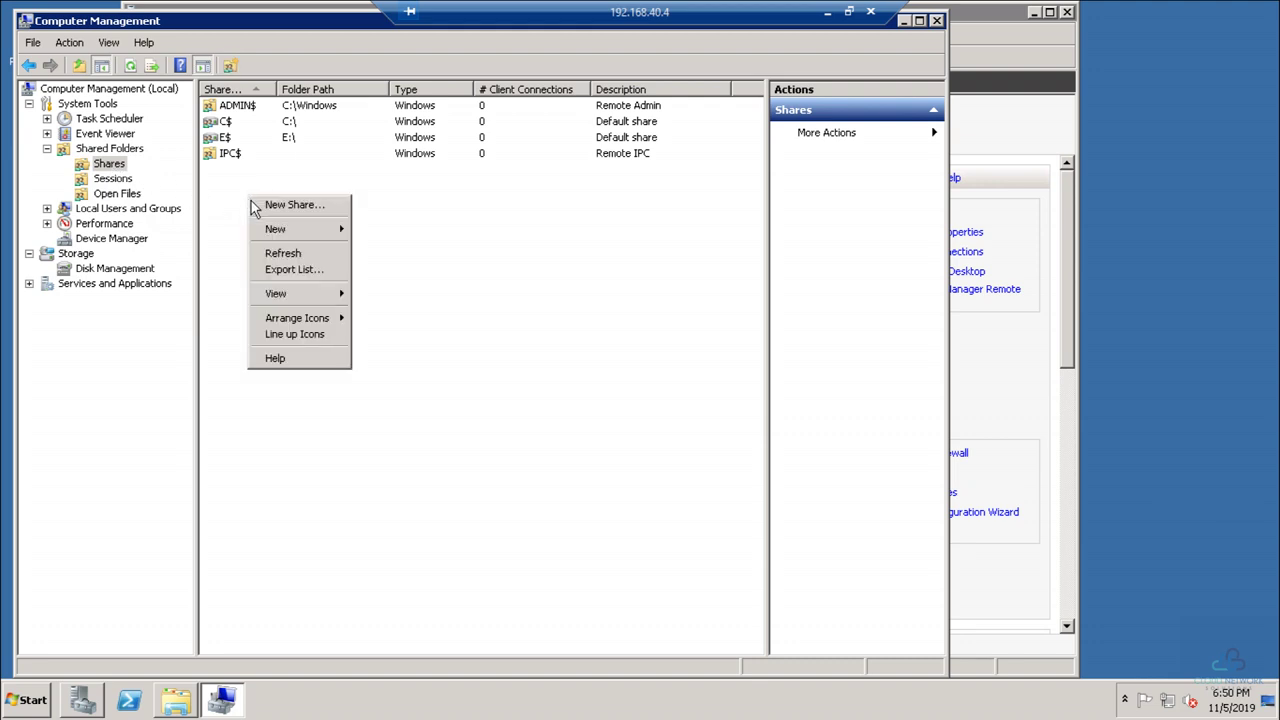
Step: Start the New Share wizard and select E:\Public as the folder to share
{"action": "left_click", "coordinate": [282, 204]}
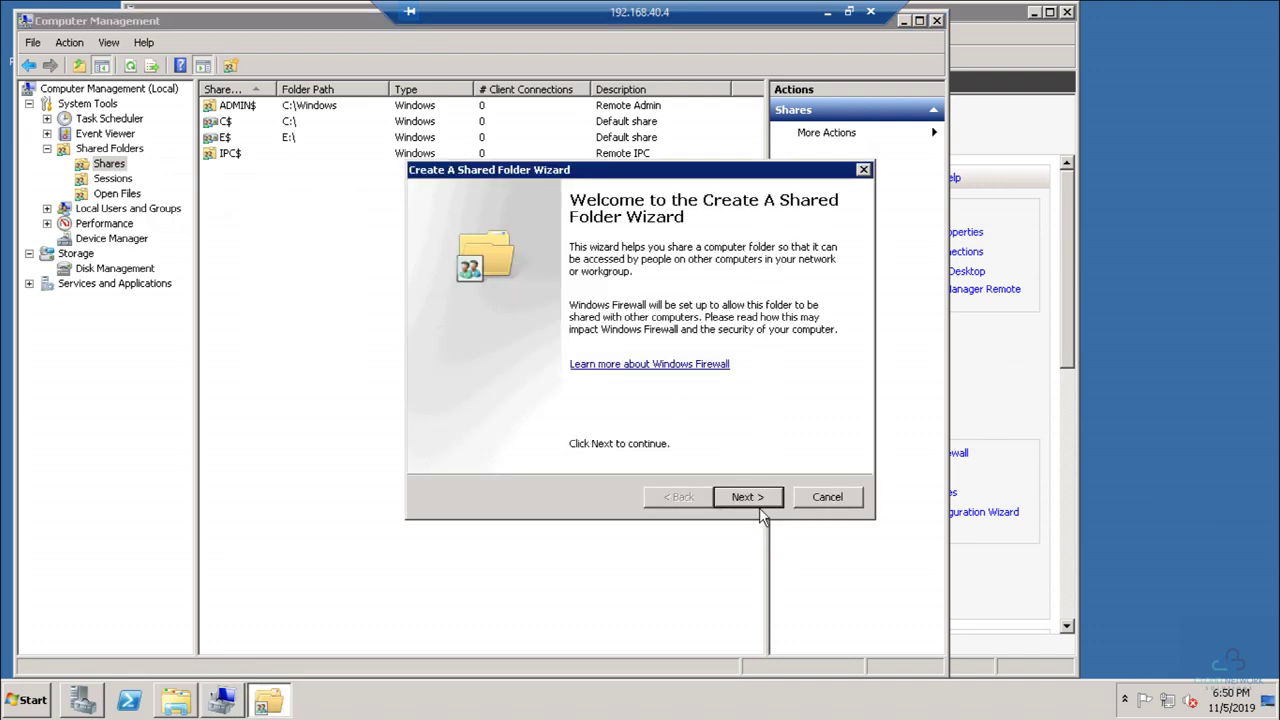
{"action": "left_click", "coordinate": [759, 496]}
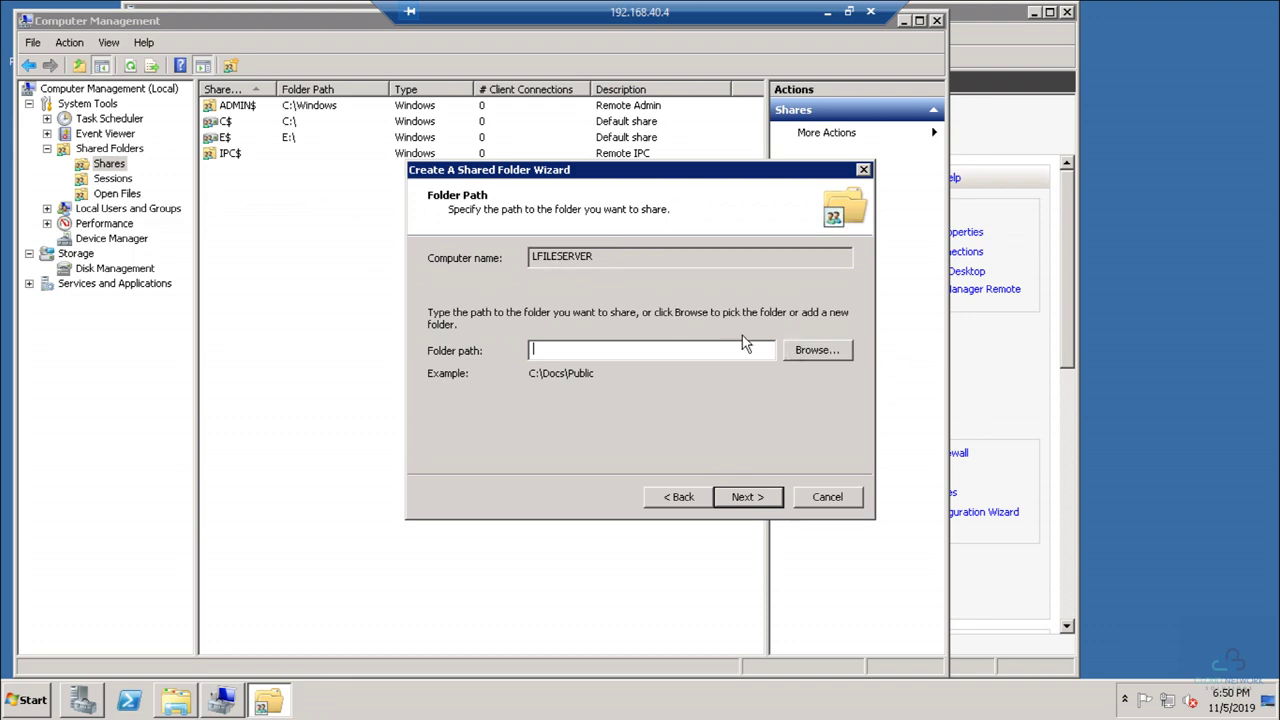
{"action": "left_click", "coordinate": [810, 350]}
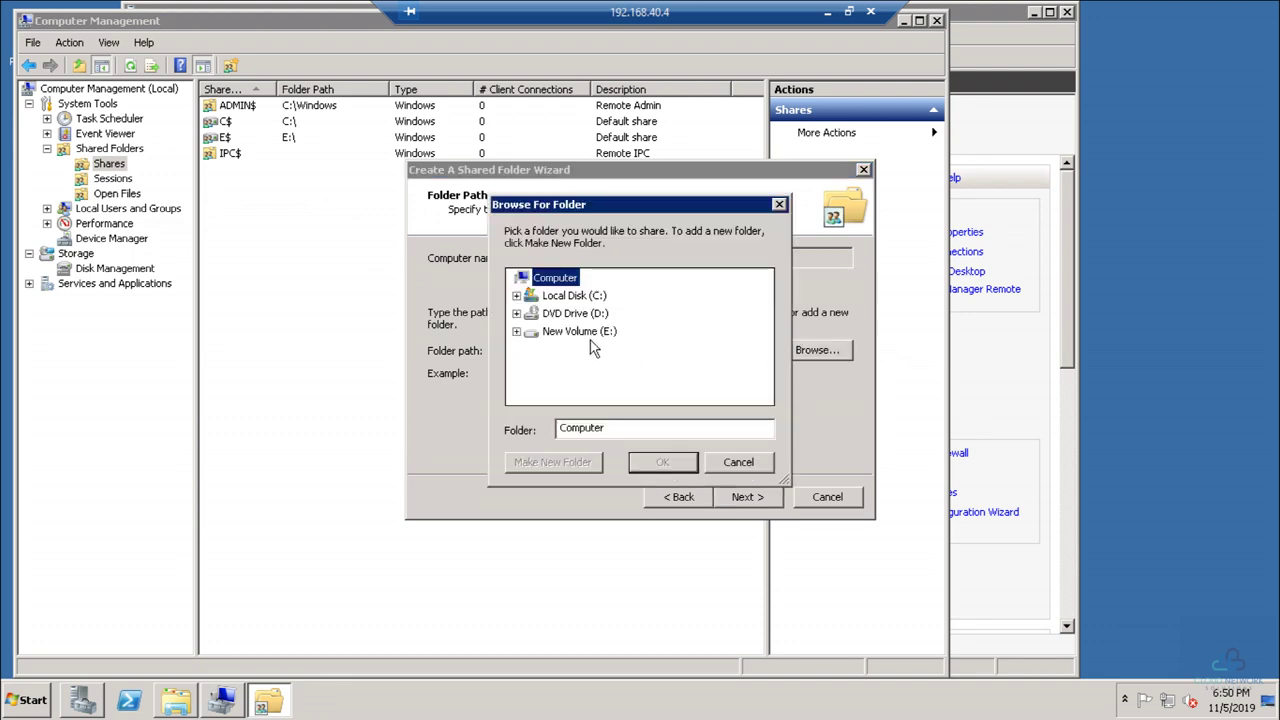
{"action": "left_click", "coordinate": [516, 331]}
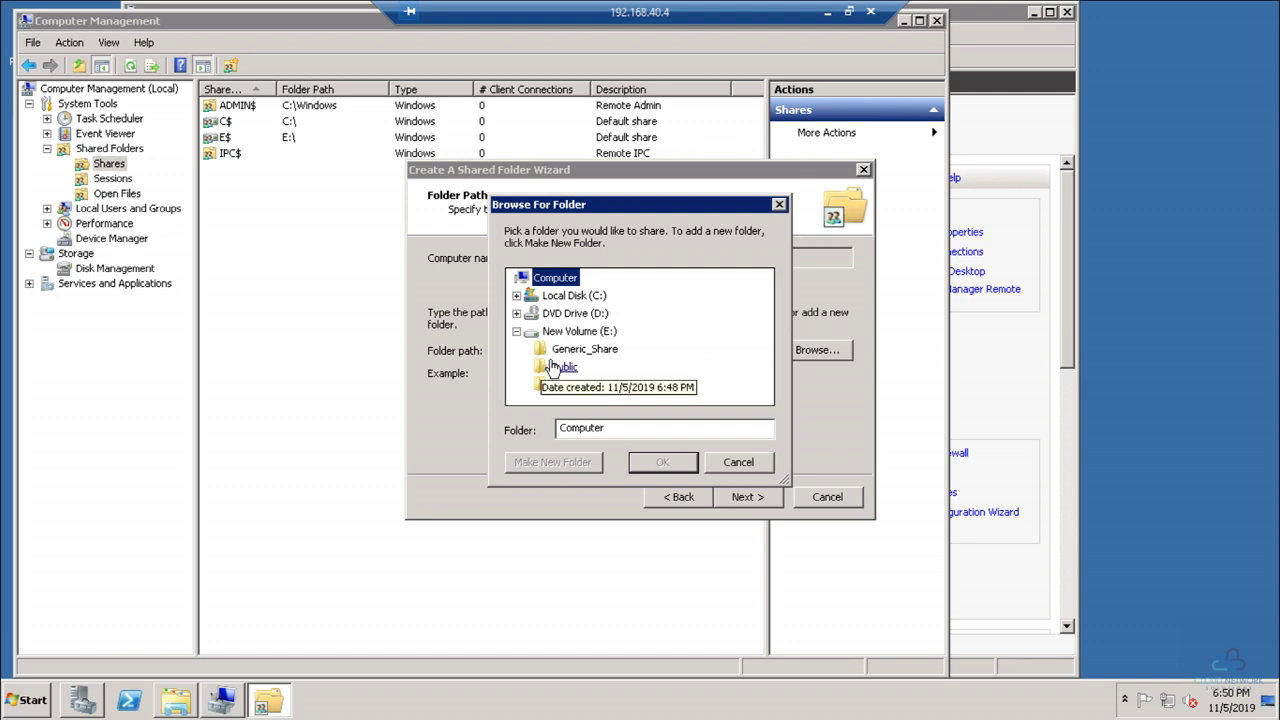
{"action": "left_click", "coordinate": [560, 367]}
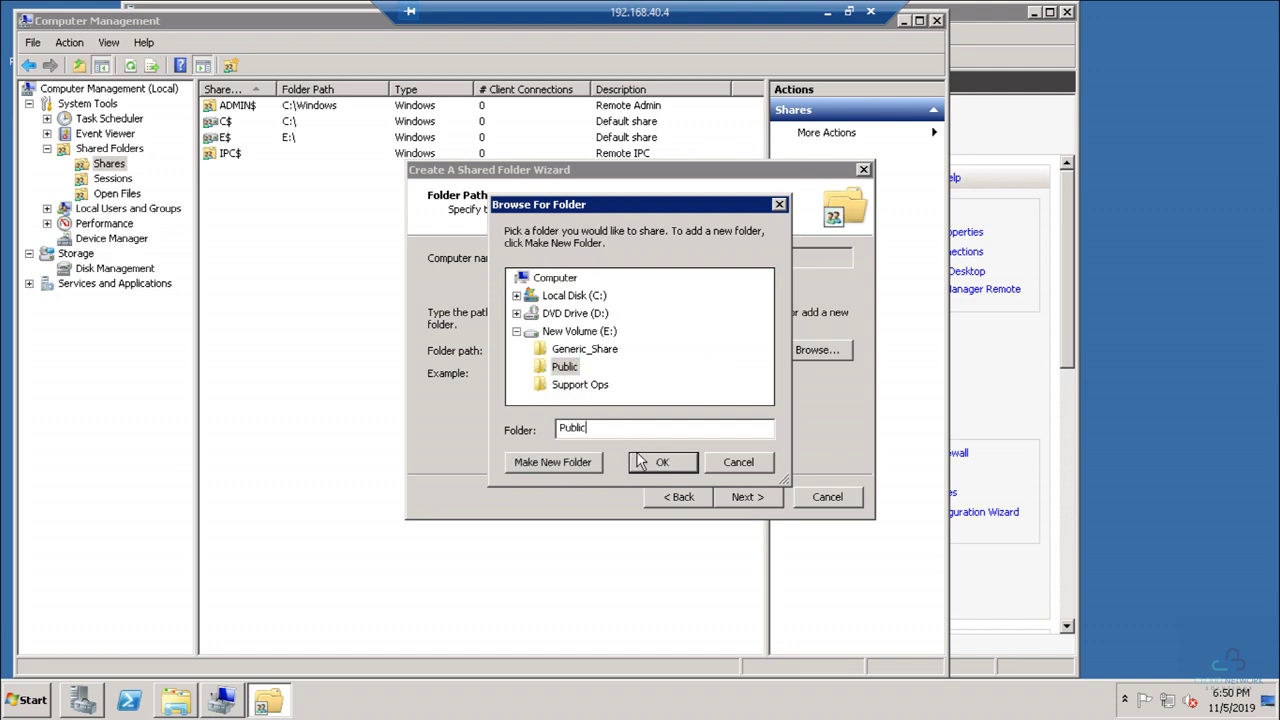
{"action": "left_click", "coordinate": [650, 462]}
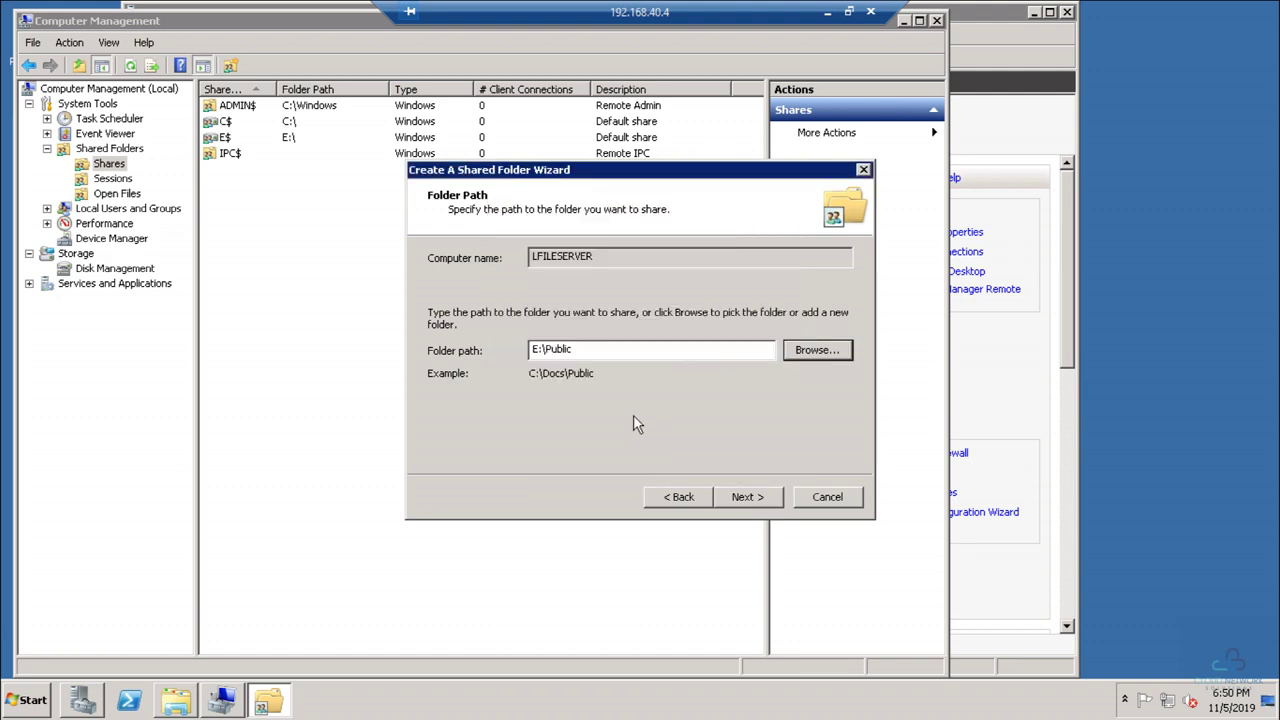
{"action": "left_click", "coordinate": [745, 497]}
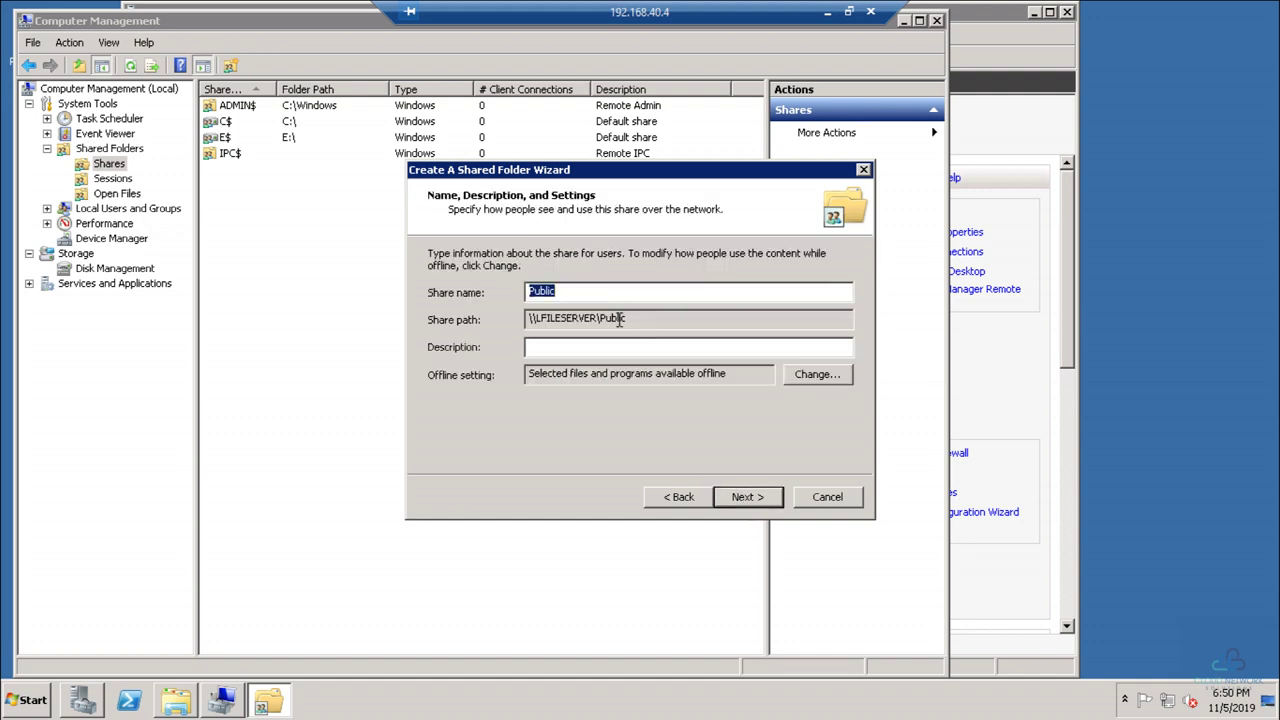
Step: Name the share Public$, give all users read-only access, and finish the wizard
{"action": "left_click", "coordinate": [619, 296]}
{"action": "left_click", "coordinate": [693, 352]}
{"action": "left_click", "coordinate": [752, 497]}
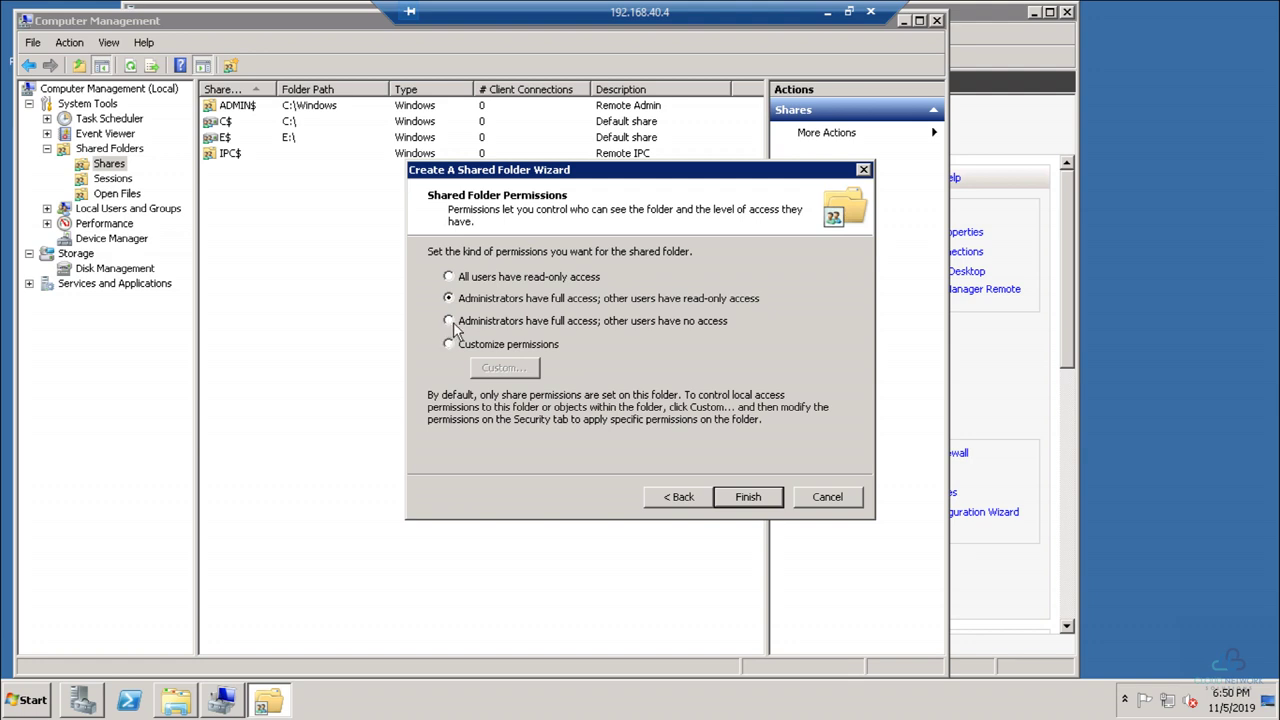
{"action": "left_click", "coordinate": [449, 343]}
{"action": "left_click", "coordinate": [500, 368]}
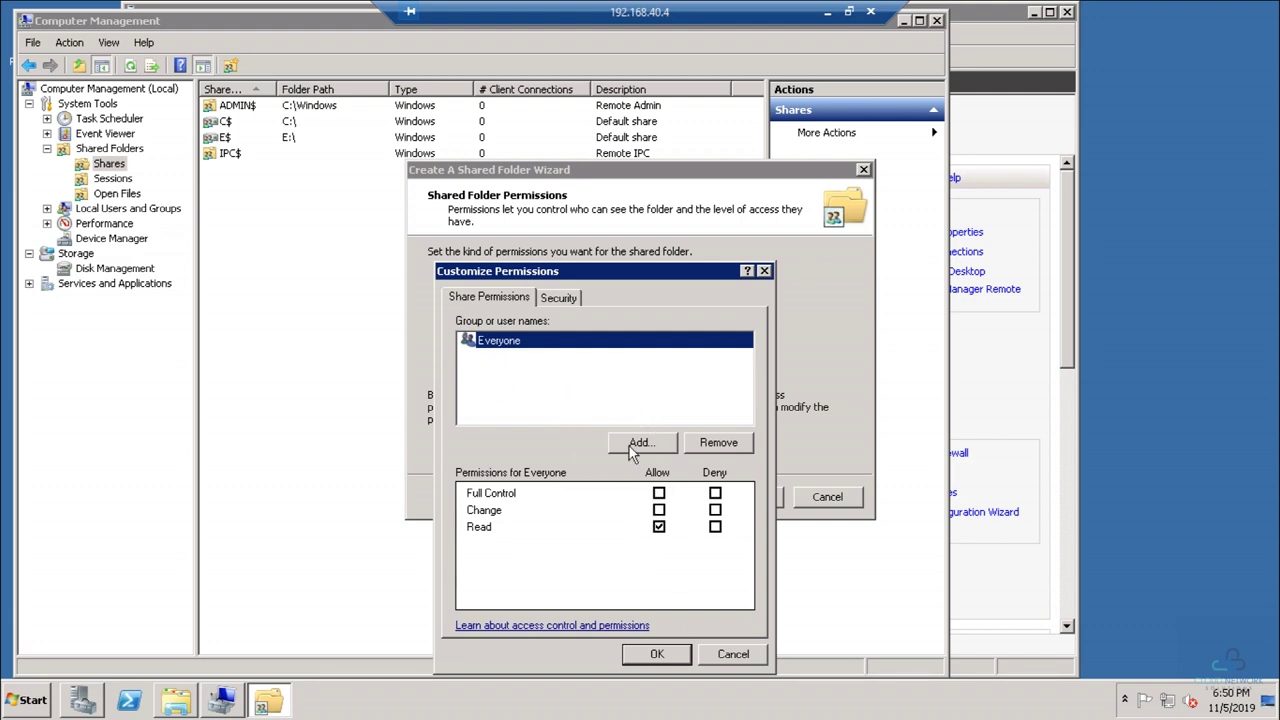
{"action": "left_click", "coordinate": [748, 658]}
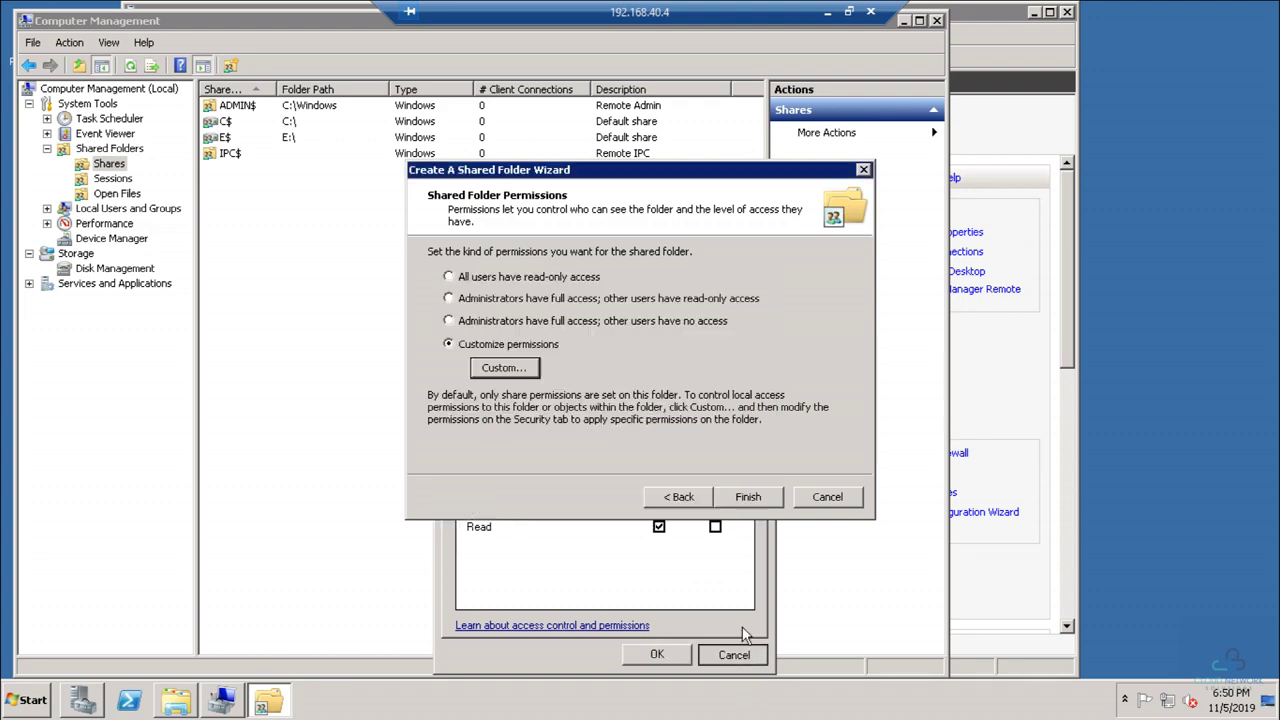
{"action": "left_click", "coordinate": [449, 278]}
{"action": "left_click", "coordinate": [740, 500]}
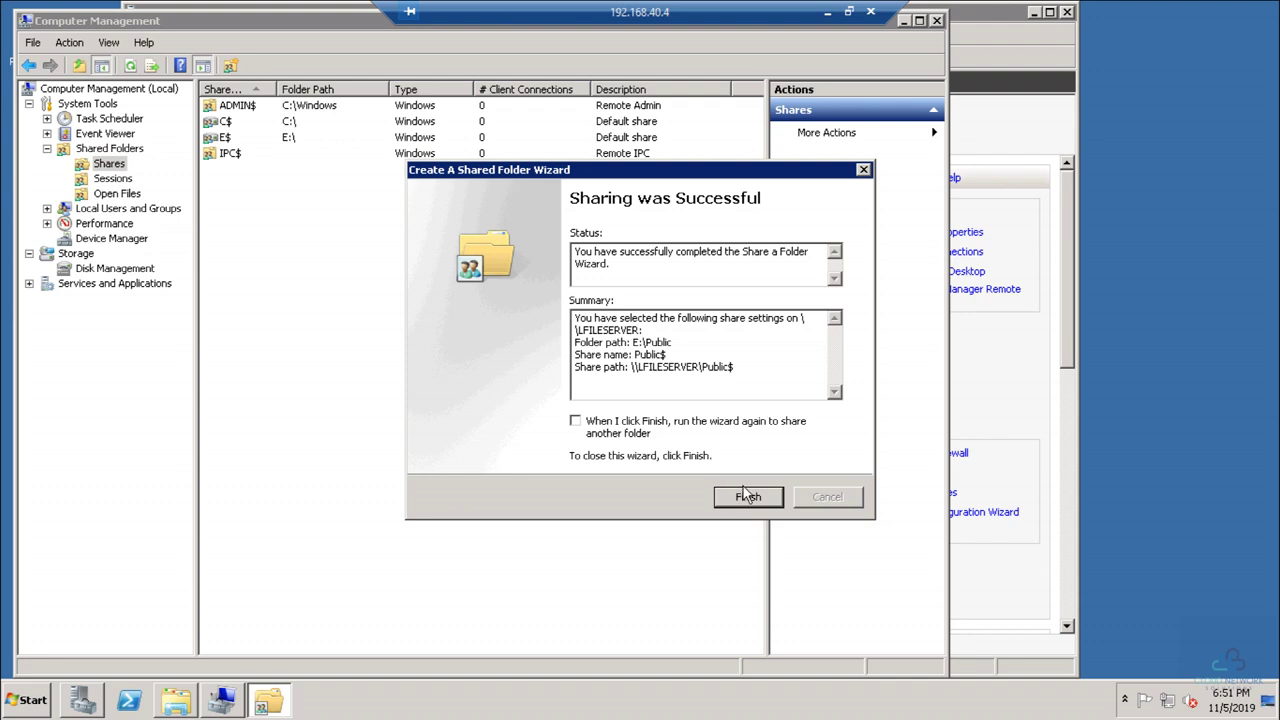
{"action": "left_click", "coordinate": [748, 498]}
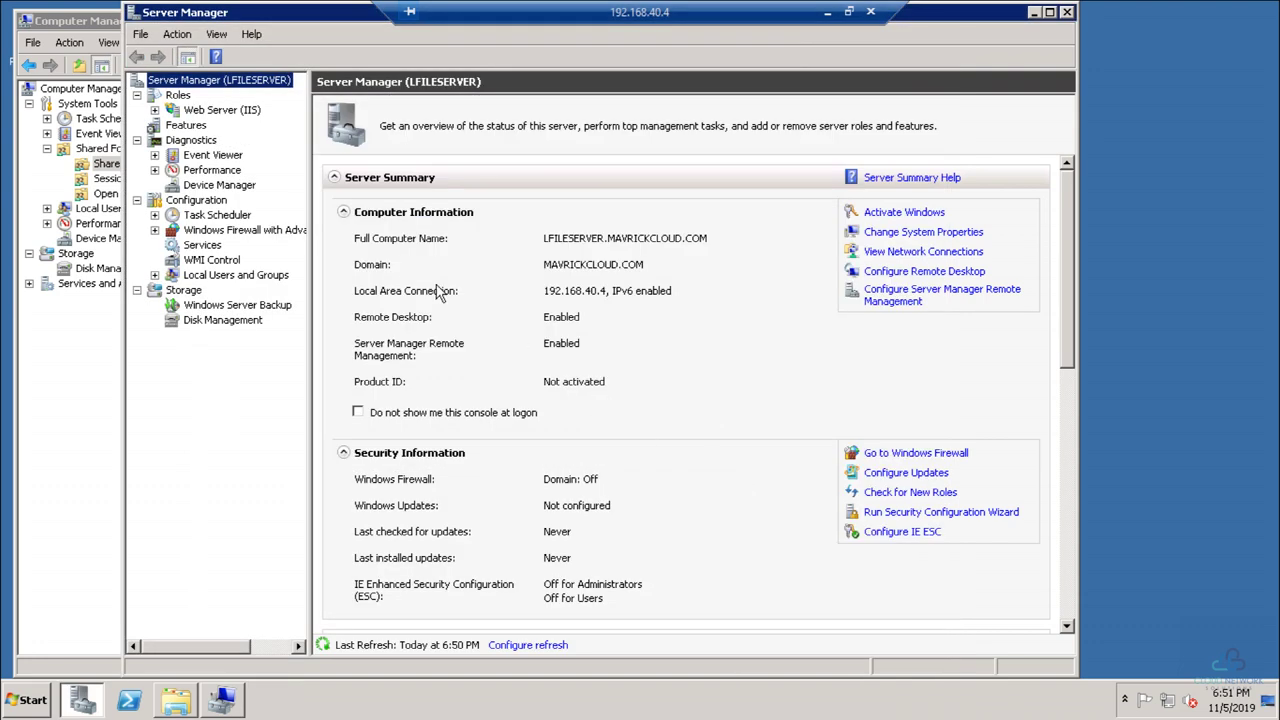
{"action": "left_click", "coordinate": [80, 410]}
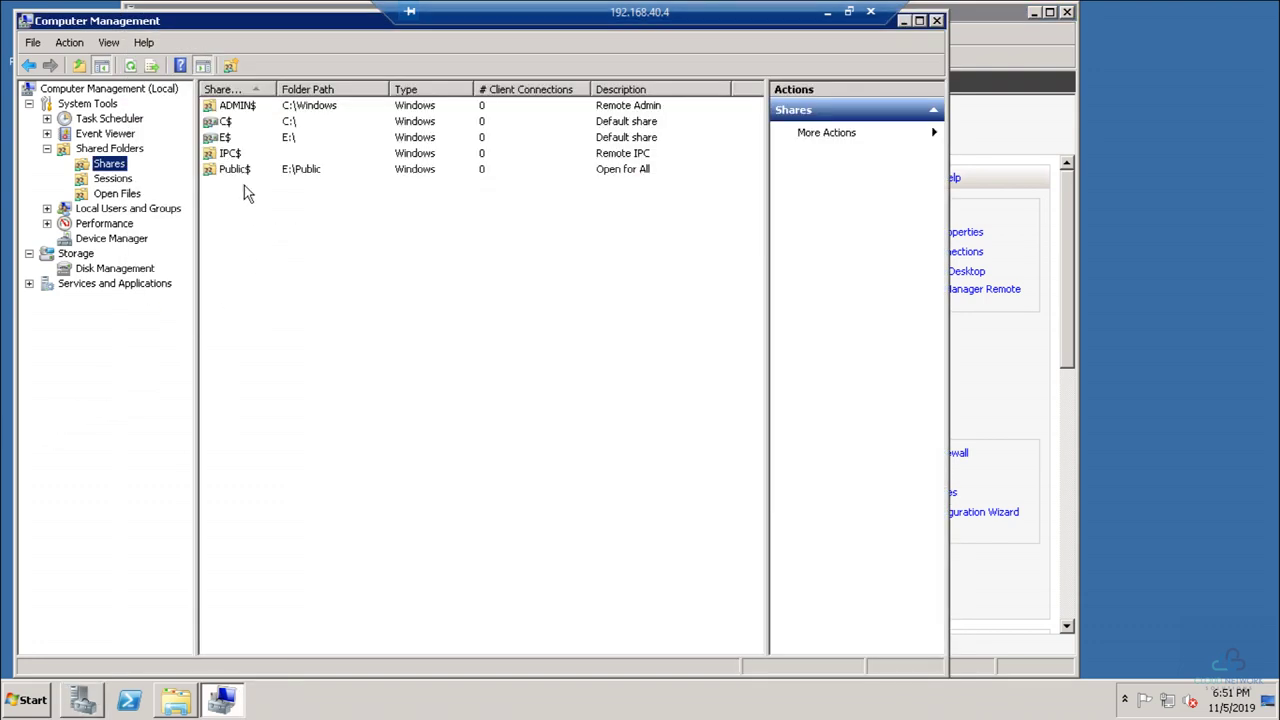
Step: Start a new share and select E:\Generic_Share as the folder path
{"action": "right_click", "coordinate": [228, 224]}
{"action": "left_click", "coordinate": [284, 240]}
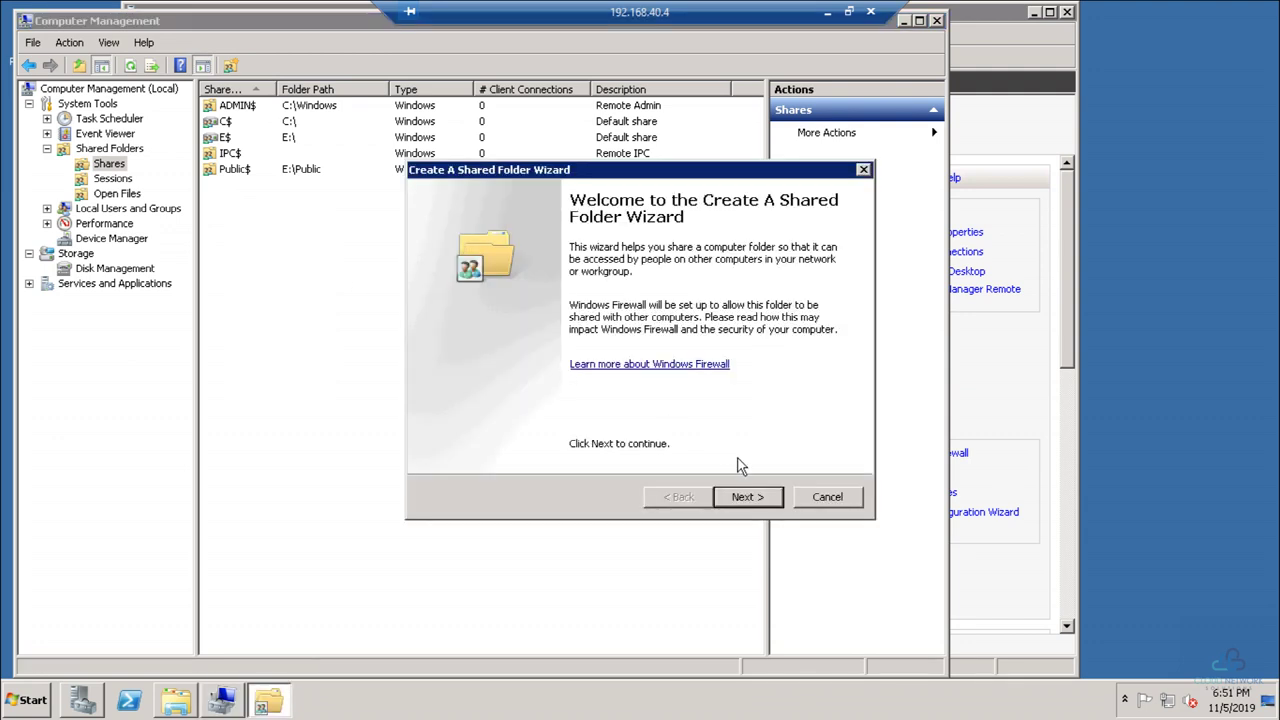
{"action": "left_click", "coordinate": [750, 498]}
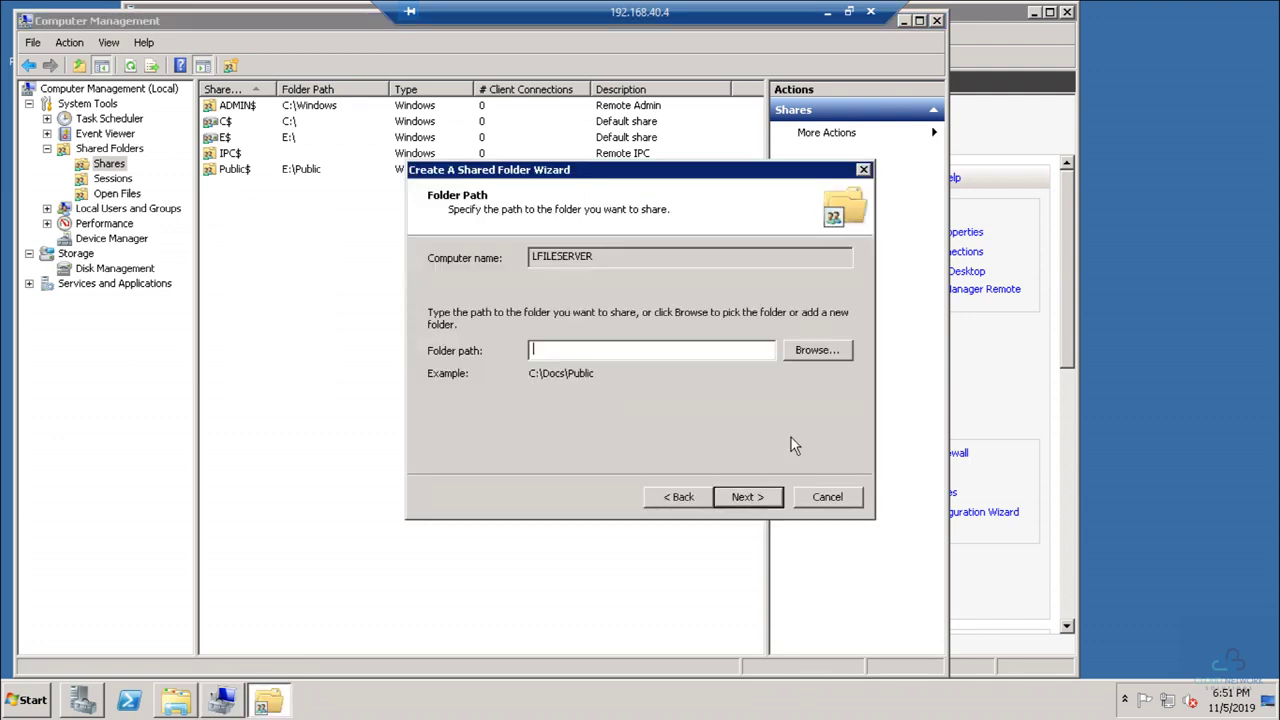
{"action": "left_click", "coordinate": [817, 350]}
{"action": "left_click", "coordinate": [516, 296]}
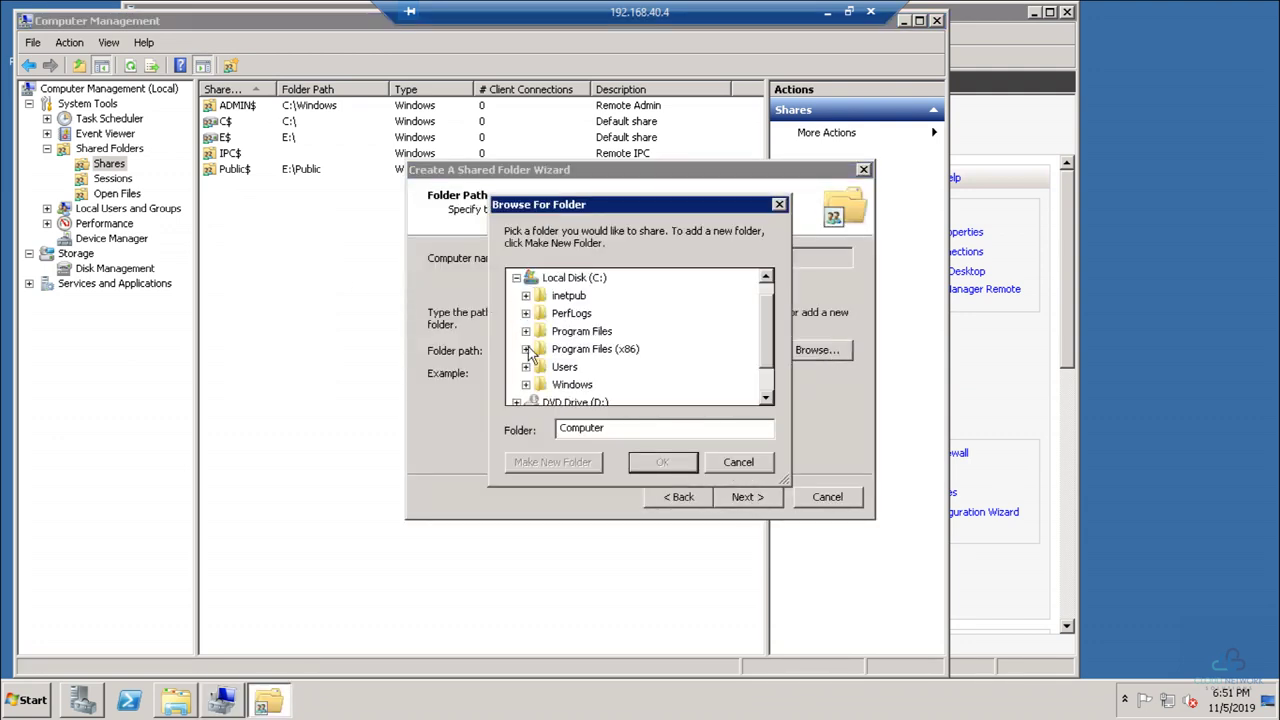
{"action": "scroll", "coordinate": [530, 385], "scroll_direction": "down", "scroll_amount": 1}
{"action": "scroll", "coordinate": [522, 380], "scroll_direction": "up", "scroll_amount": 1}
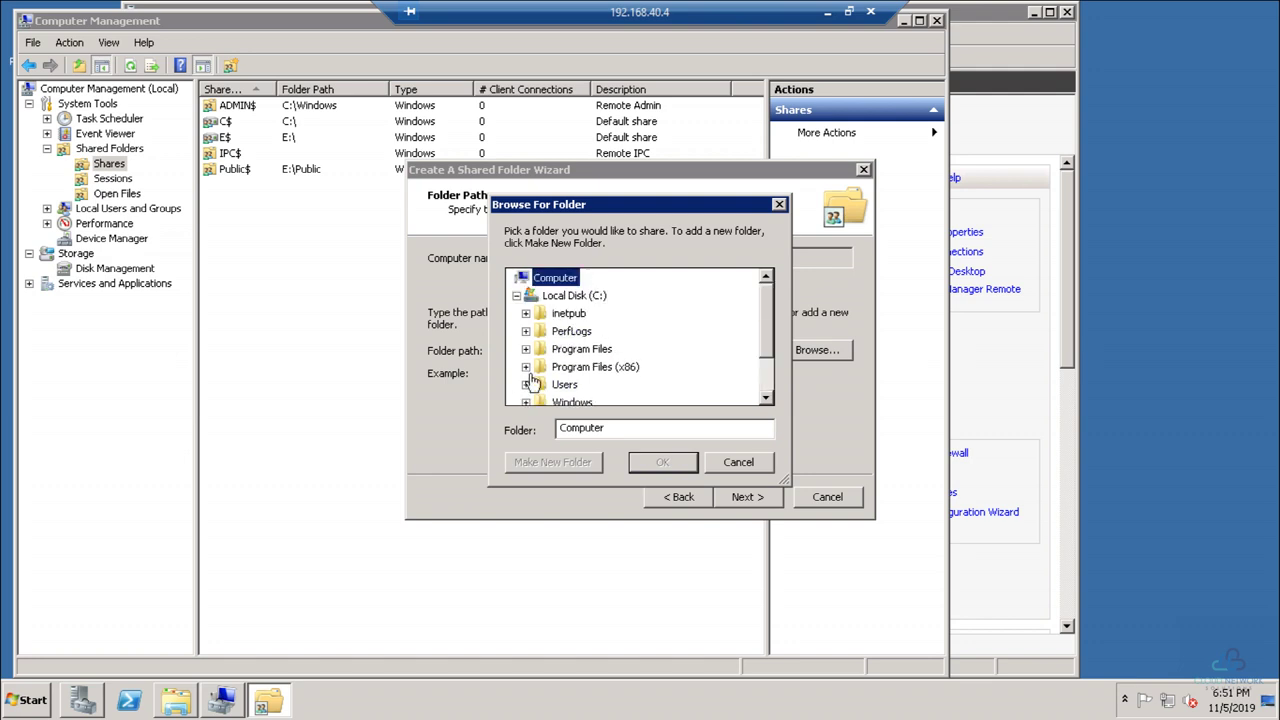
{"action": "left_click", "coordinate": [516, 296]}
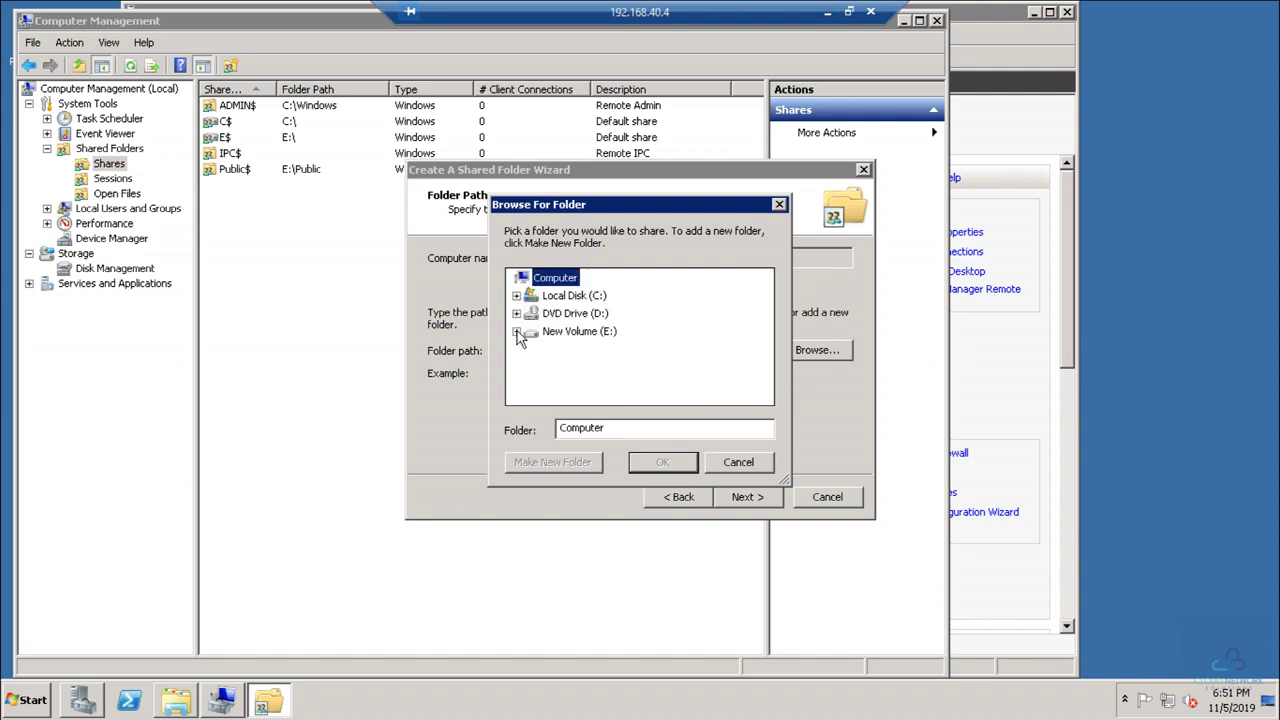
{"action": "left_click", "coordinate": [516, 331]}
{"action": "left_click", "coordinate": [584, 349]}
{"action": "left_click", "coordinate": [660, 463]}
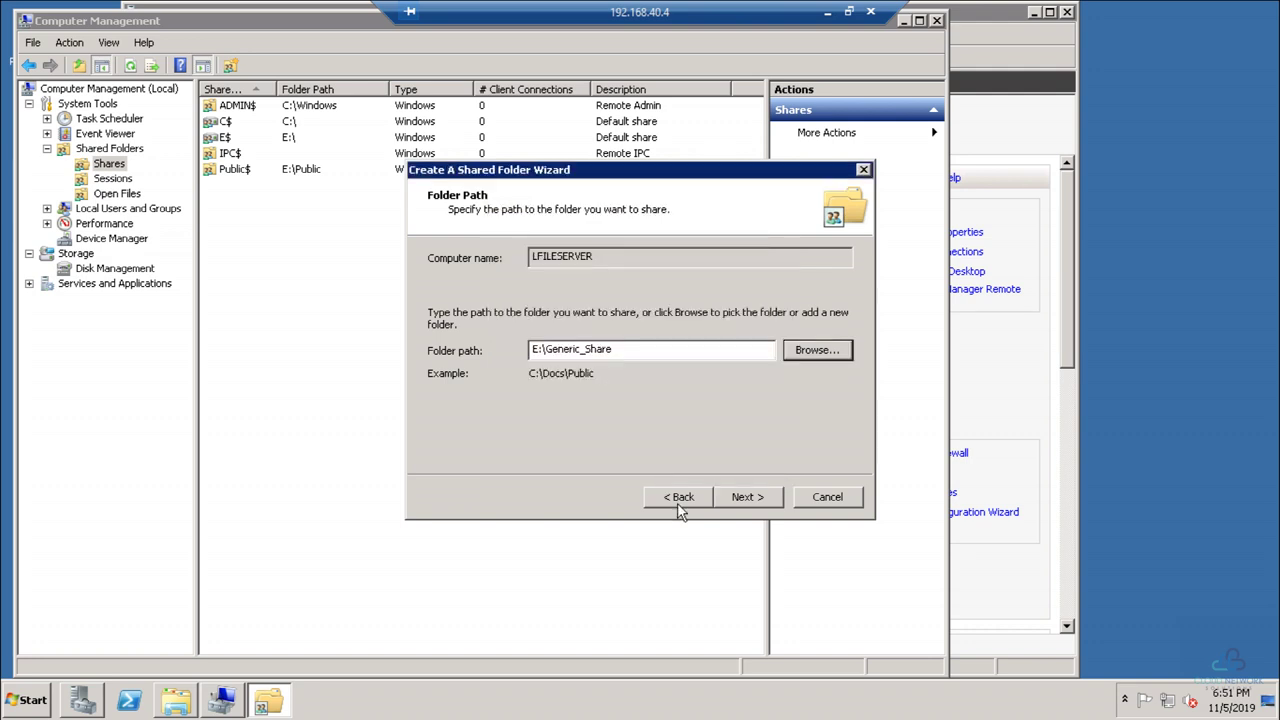
Step: Append $ to the share name and finish with the default read-only permissions
{"action": "left_click", "coordinate": [768, 497]}
{"action": "left_click", "coordinate": [646, 292]}
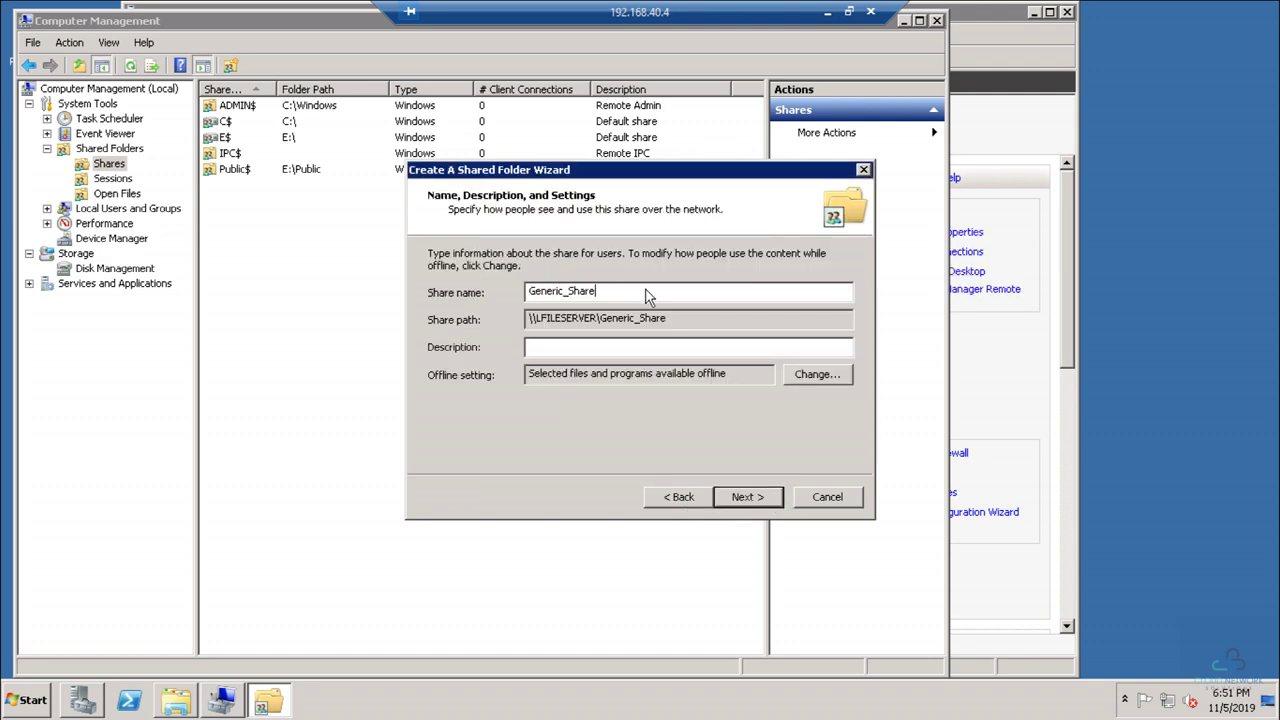
{"action": "type", "text": "$"}
{"action": "key", "text": "Return"}
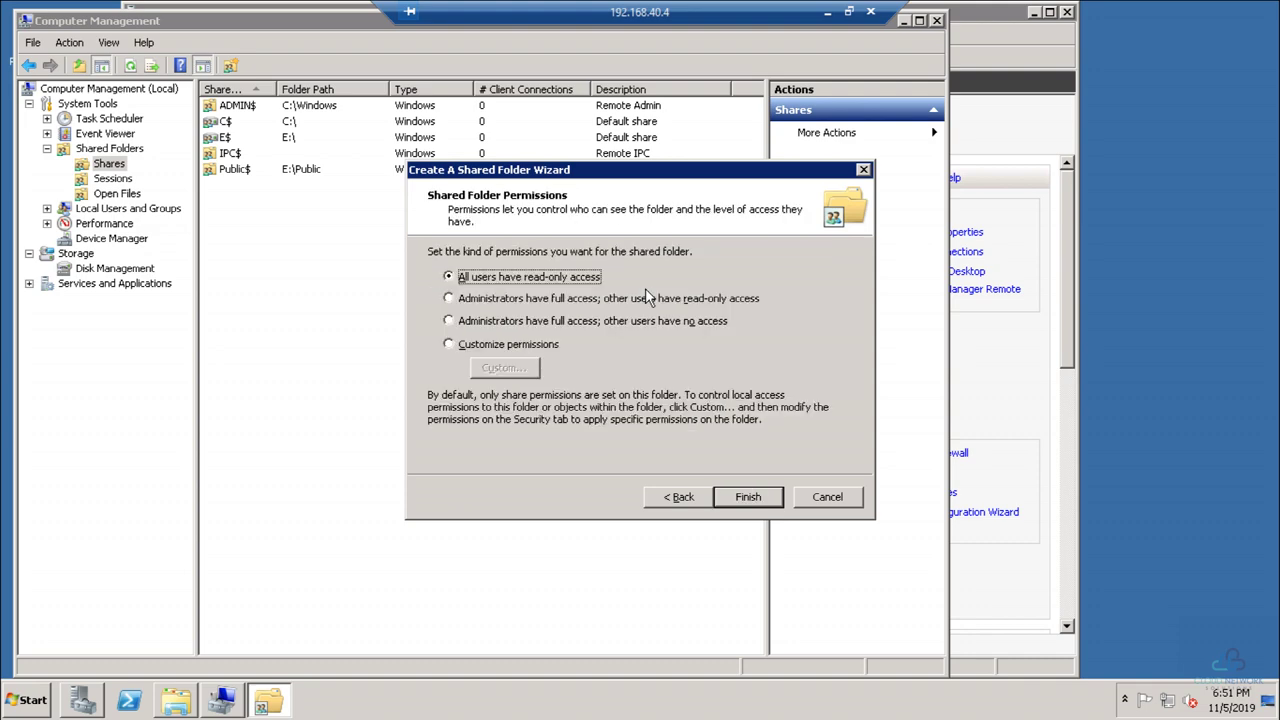
{"action": "key", "text": "Return"}
{"action": "key", "text": "Return"}
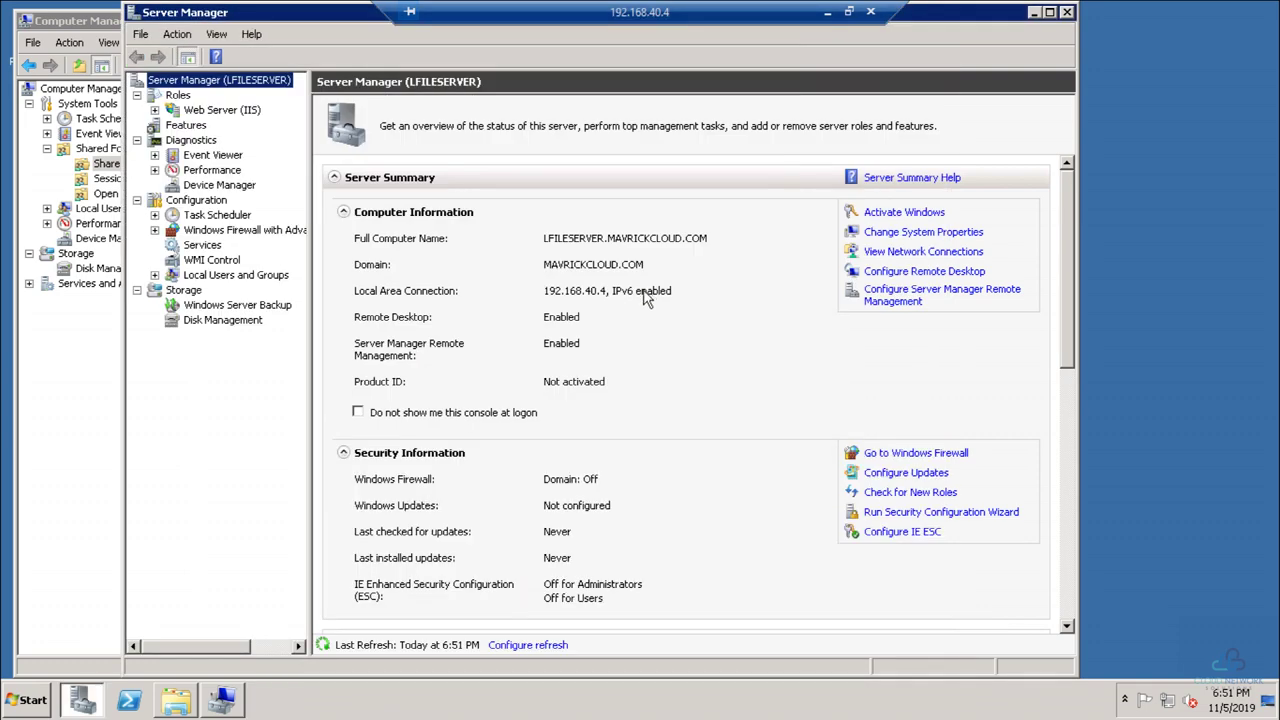
{"action": "left_click", "coordinate": [69, 374]}
Step: Start a new share and select E:\Support Ops as the folder path
{"action": "right_click", "coordinate": [270, 242]}
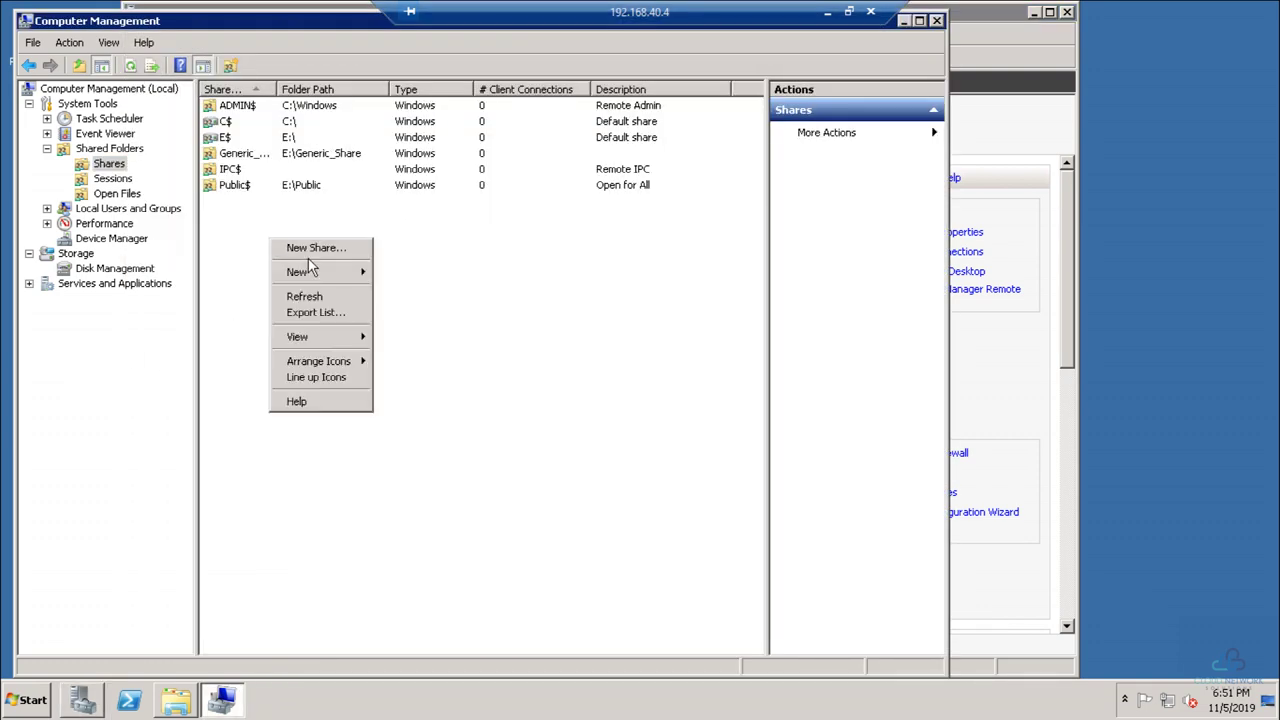
{"action": "left_click", "coordinate": [342, 256]}
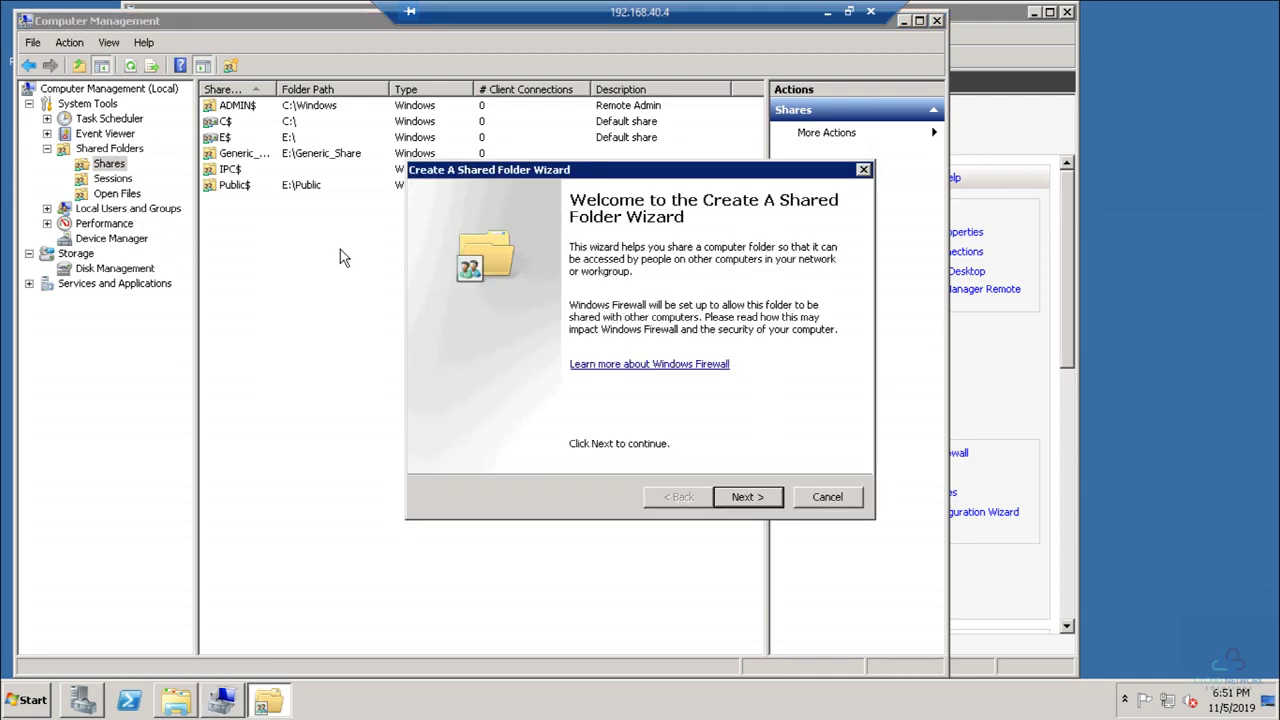
{"action": "key", "text": "Return"}
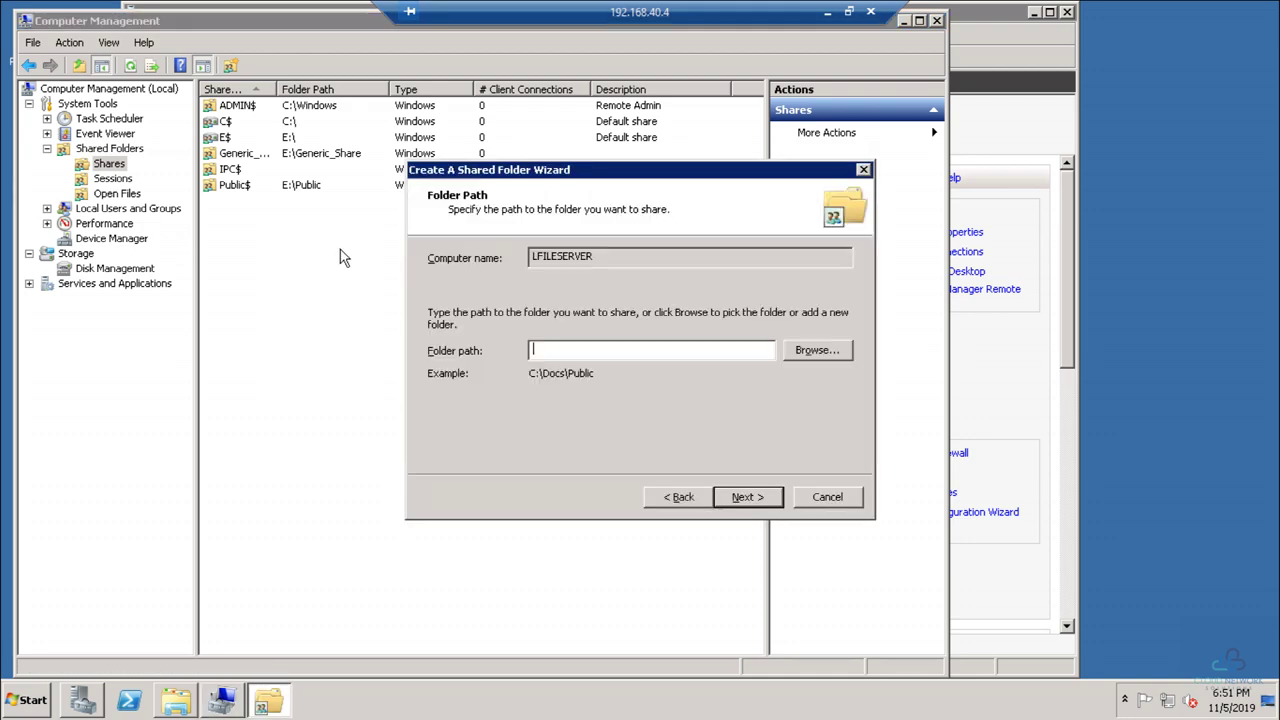
{"action": "left_click", "coordinate": [830, 352]}
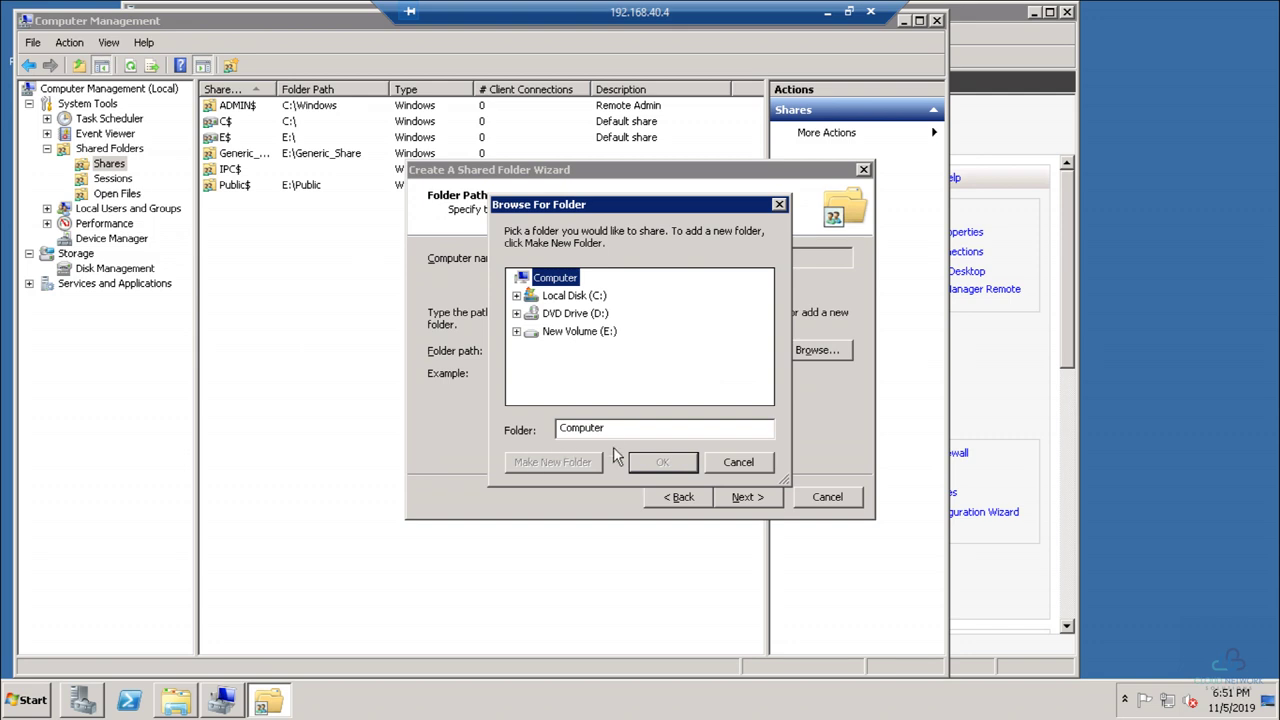
{"action": "left_click", "coordinate": [516, 331]}
{"action": "left_click", "coordinate": [575, 385]}
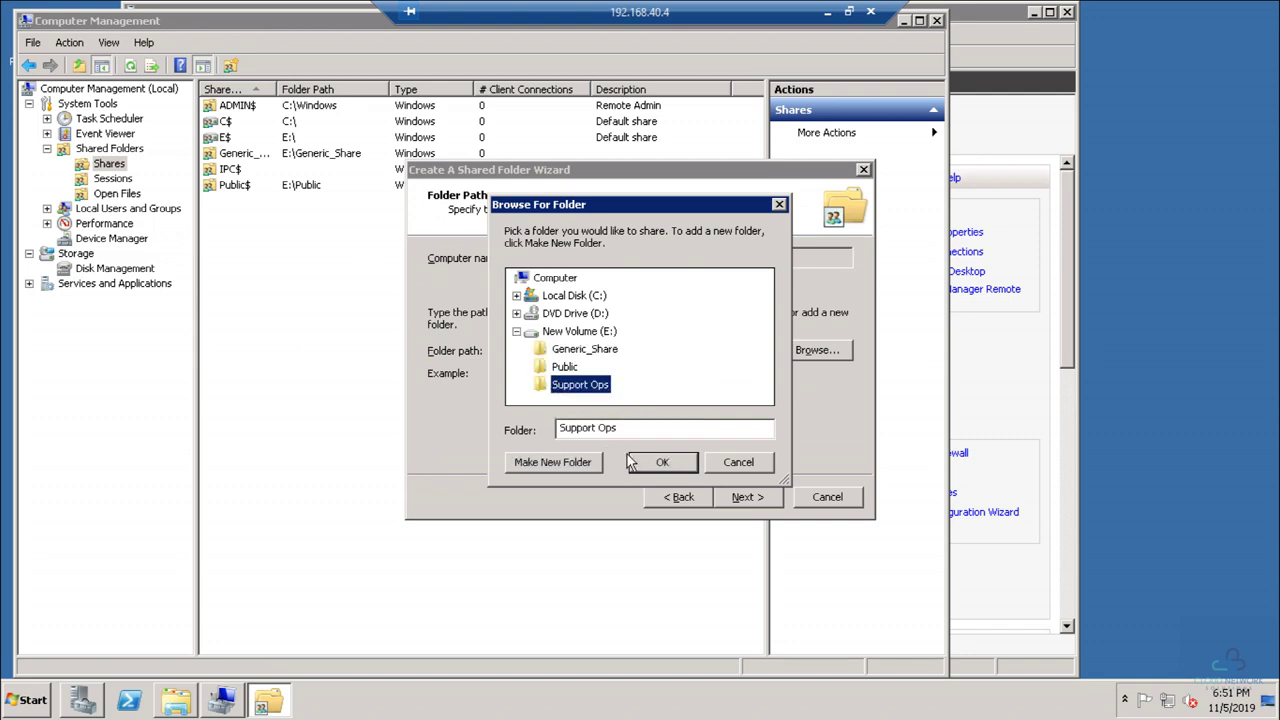
{"action": "left_click", "coordinate": [662, 462]}
Step: Rename the share to Support_Ops$ and finish with read-only access for everyone
{"action": "left_click", "coordinate": [745, 497]}
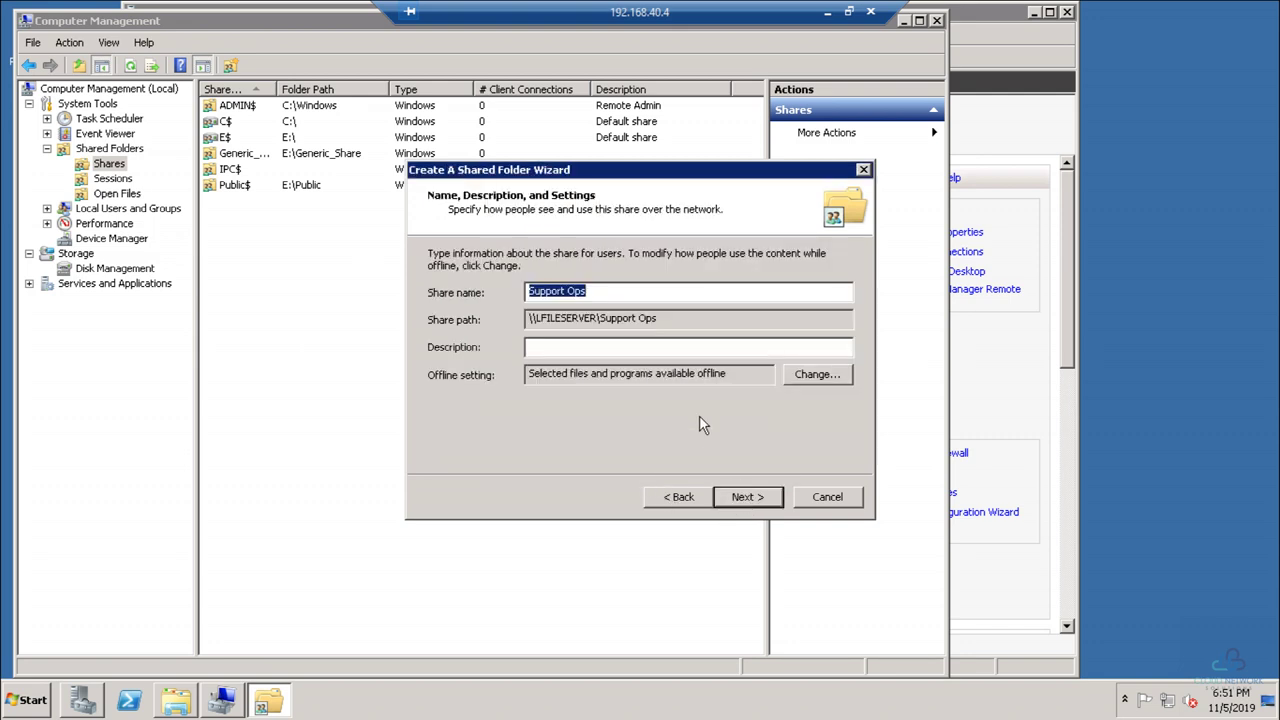
{"action": "left_click", "coordinate": [636, 293]}
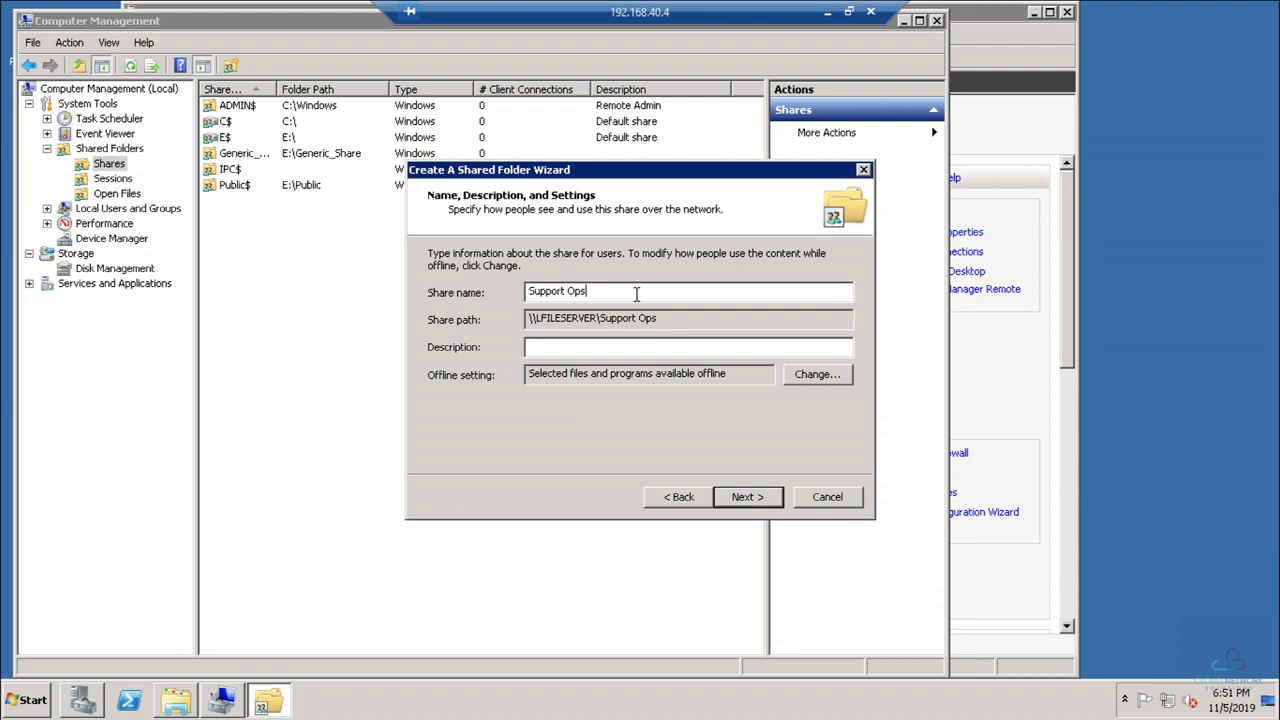
{"action": "key", "text": "BackSpace"}
{"action": "key", "text": "BackSpace"}
{"action": "key", "text": "BackSpace"}
{"action": "type", "text": "_Ops%"}
{"action": "key", "text": "BackSpace"}
{"action": "type", "text": "$"}
{"action": "left_click", "coordinate": [741, 499]}
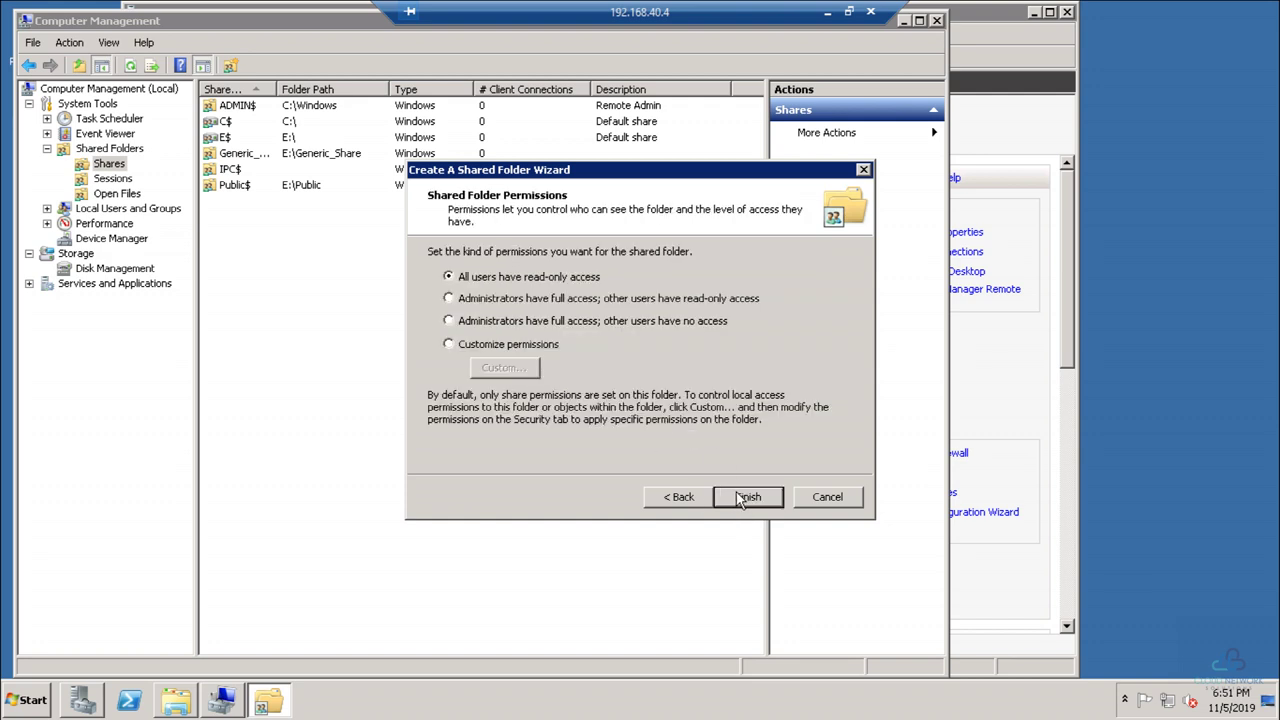
{"action": "left_click", "coordinate": [741, 499]}
{"action": "left_click", "coordinate": [741, 499]}
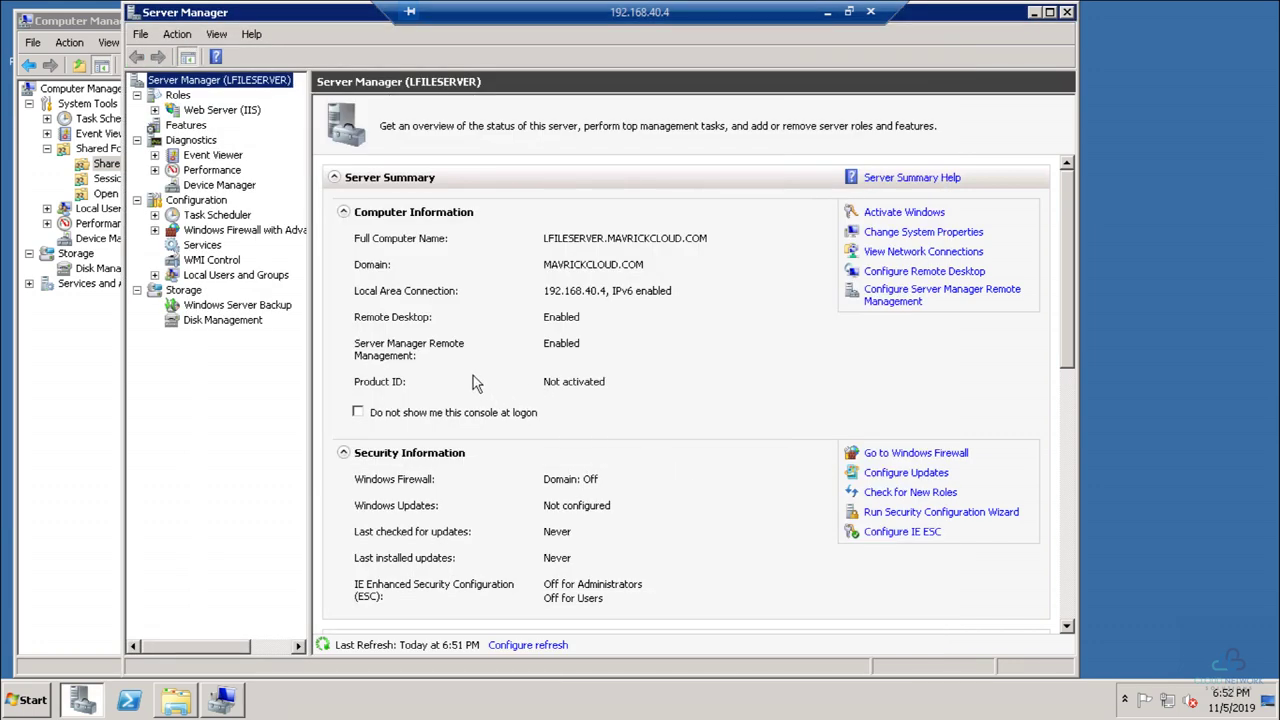
{"action": "key", "text": "super+r"}
{"action": "type", "text": "\\\\"}
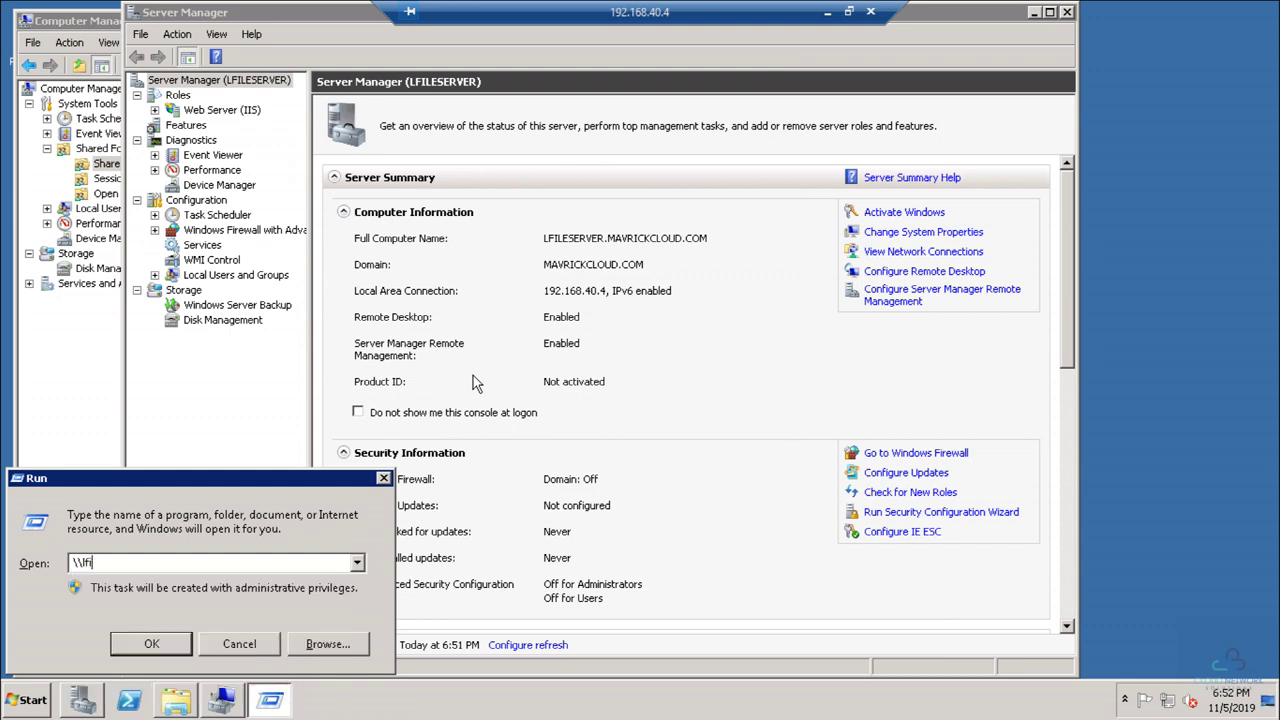
{"action": "type", "text": "fileser"}
{"action": "type", "text": "ver\\support_ops$"}
{"action": "key", "text": "Return"}
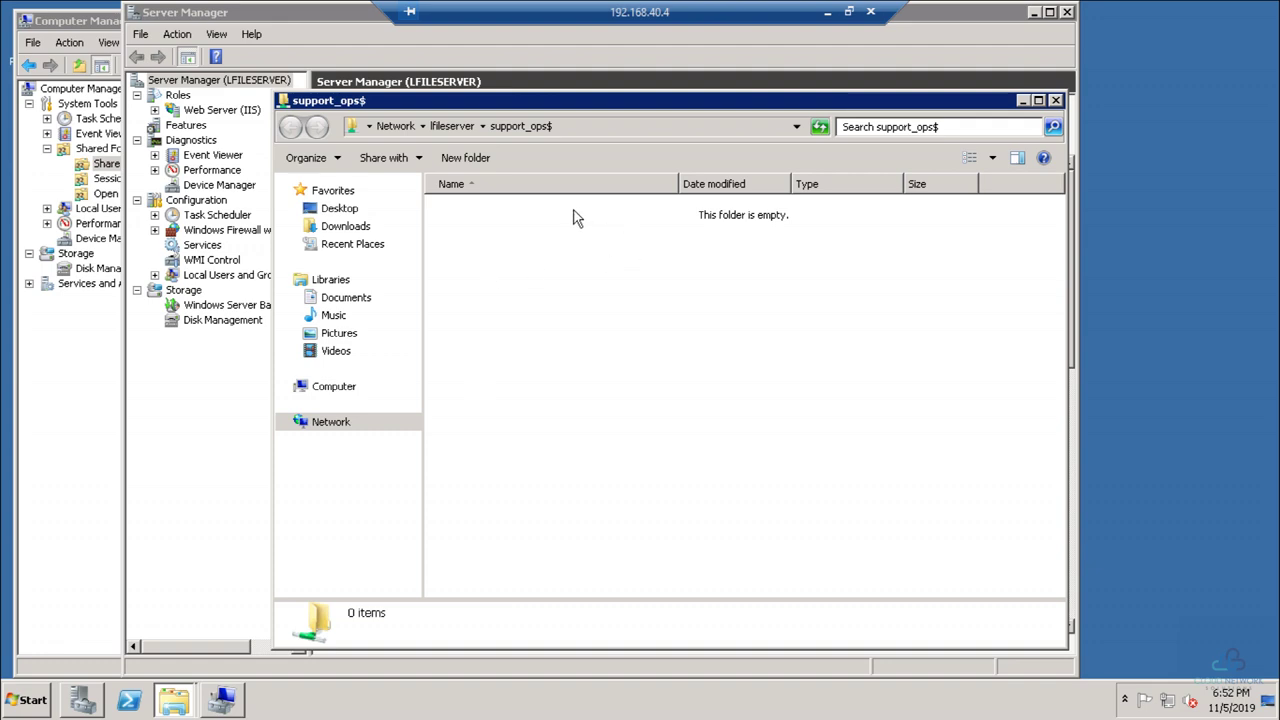
{"action": "left_click", "coordinate": [1055, 101]}
{"action": "left_click", "coordinate": [100, 414]}
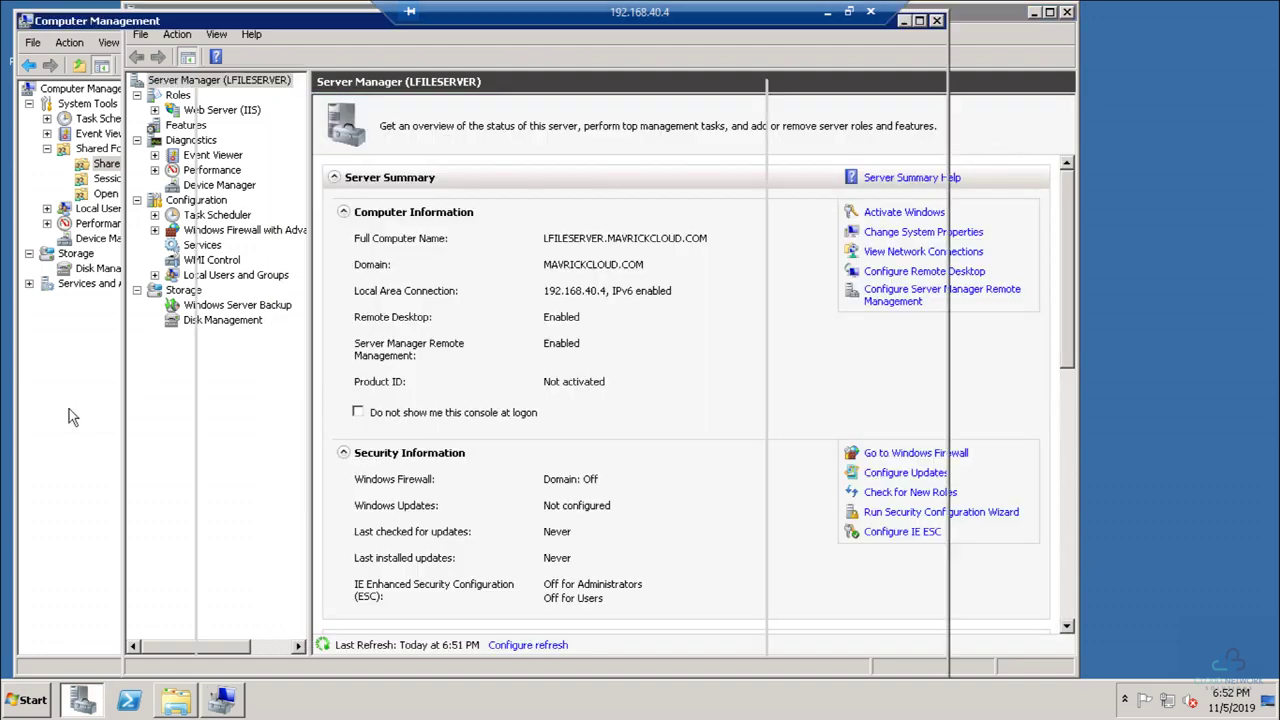
Step: Close Computer Management, Server Manager and the New Volume (E:) window, then minimize the RDP session
{"action": "left_click", "coordinate": [936, 20]}
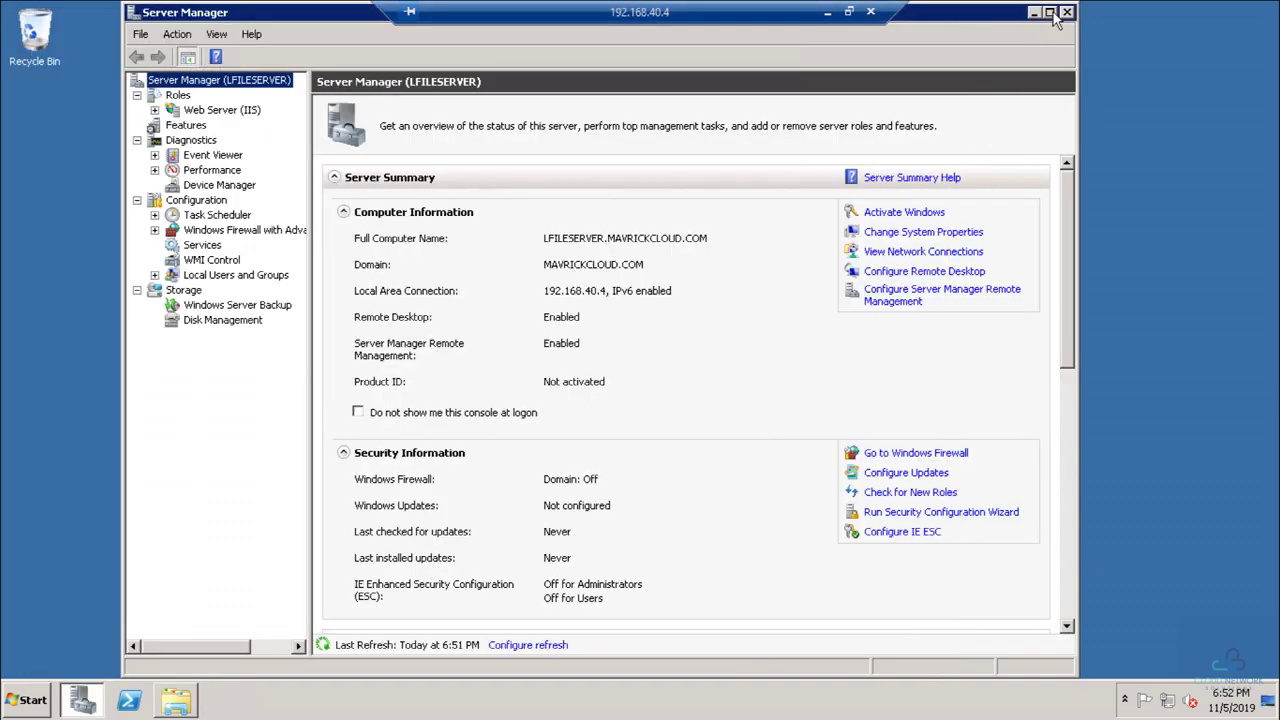
{"action": "left_click", "coordinate": [1067, 13]}
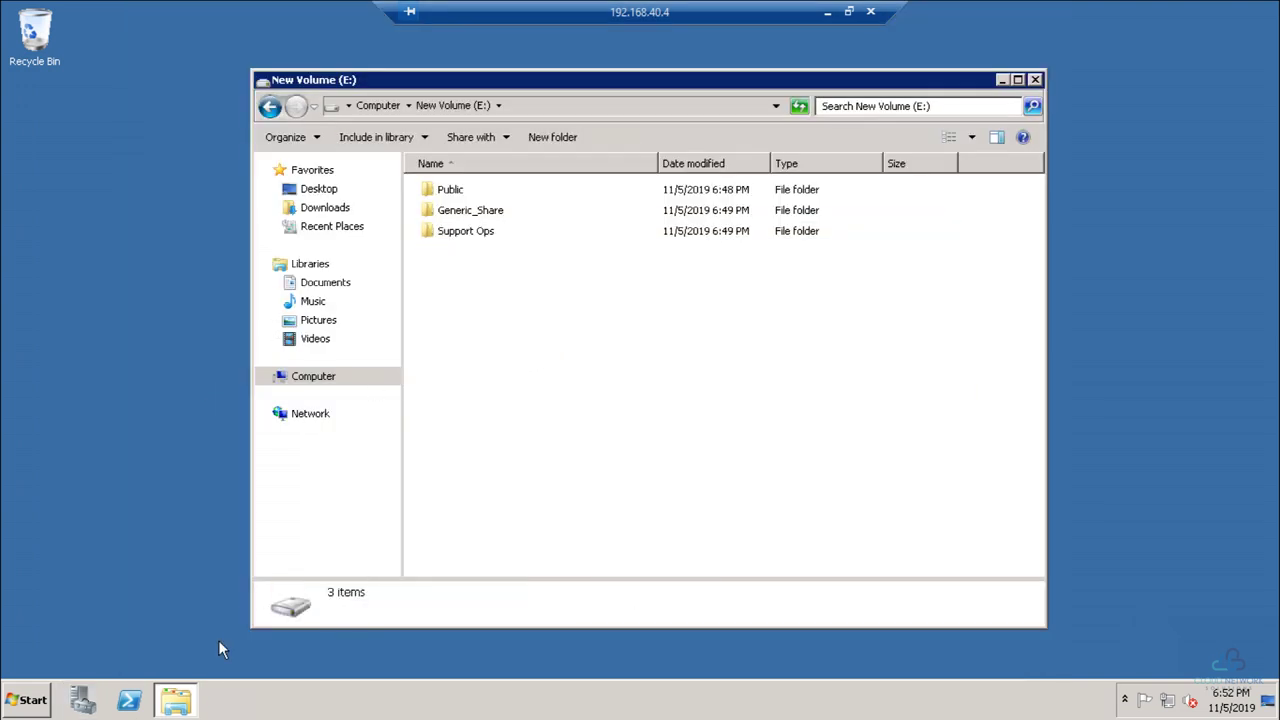
{"action": "left_click", "coordinate": [1035, 80]}
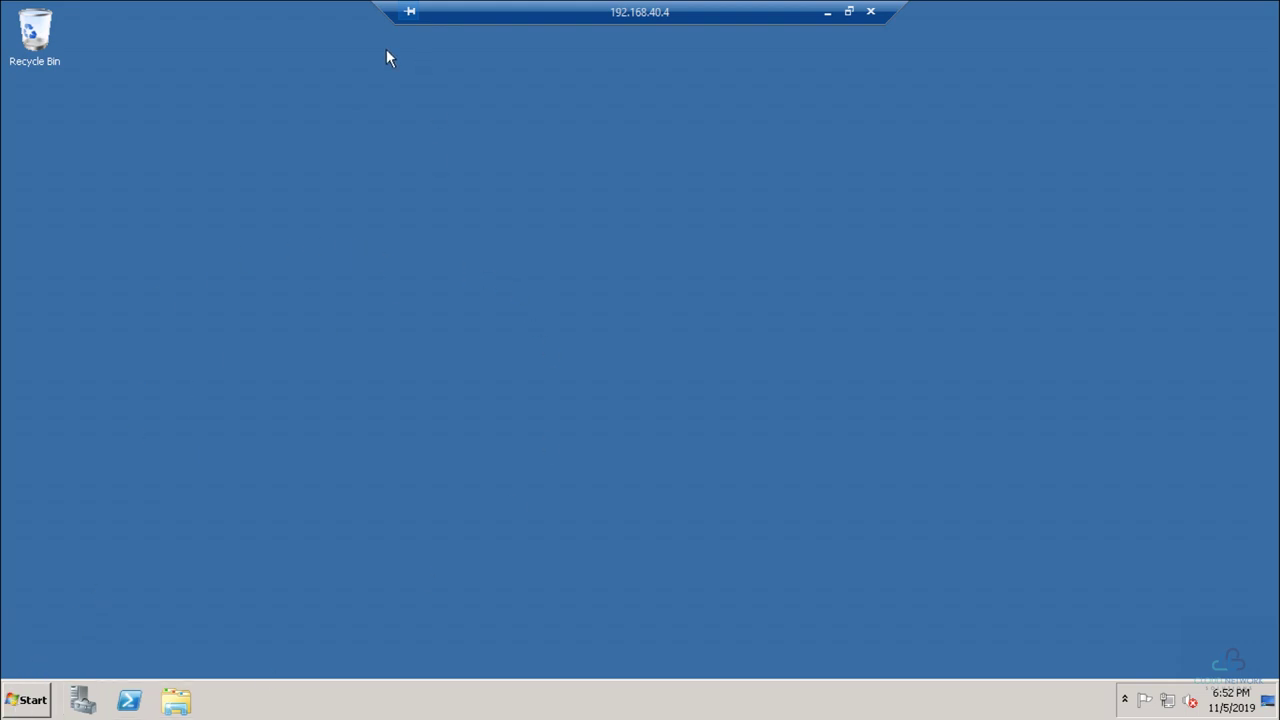
{"action": "left_click", "coordinate": [828, 16]}
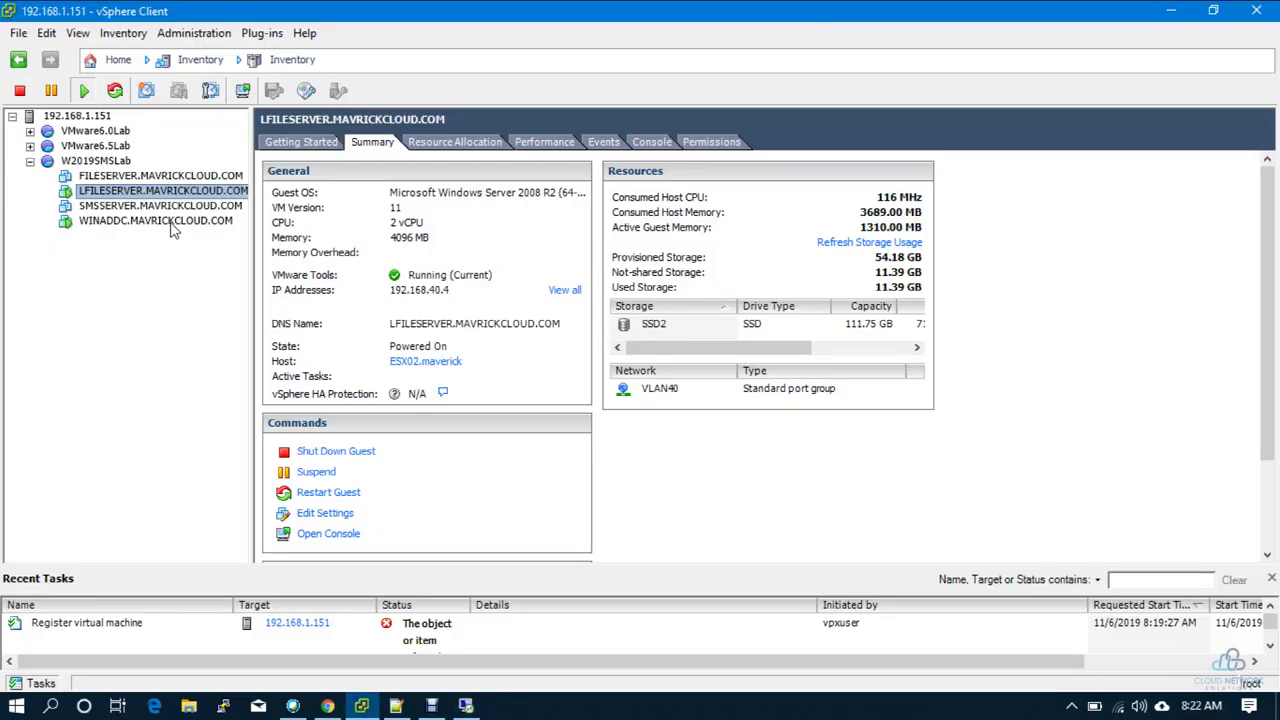
Step: Open Remote Desktop Connection from the Run box, cycle saved addresses, then cancel it
{"action": "key", "text": "super+r"}
{"action": "key", "text": "Return"}
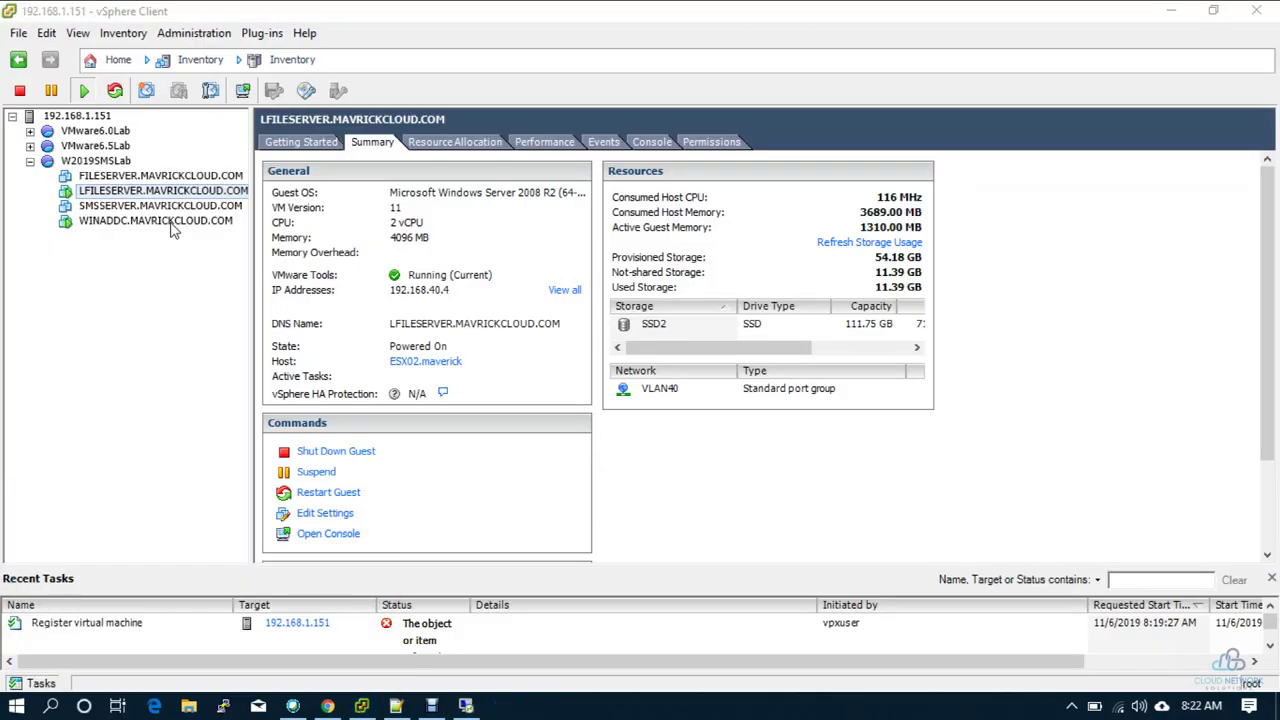
{"action": "key", "text": "Down"}
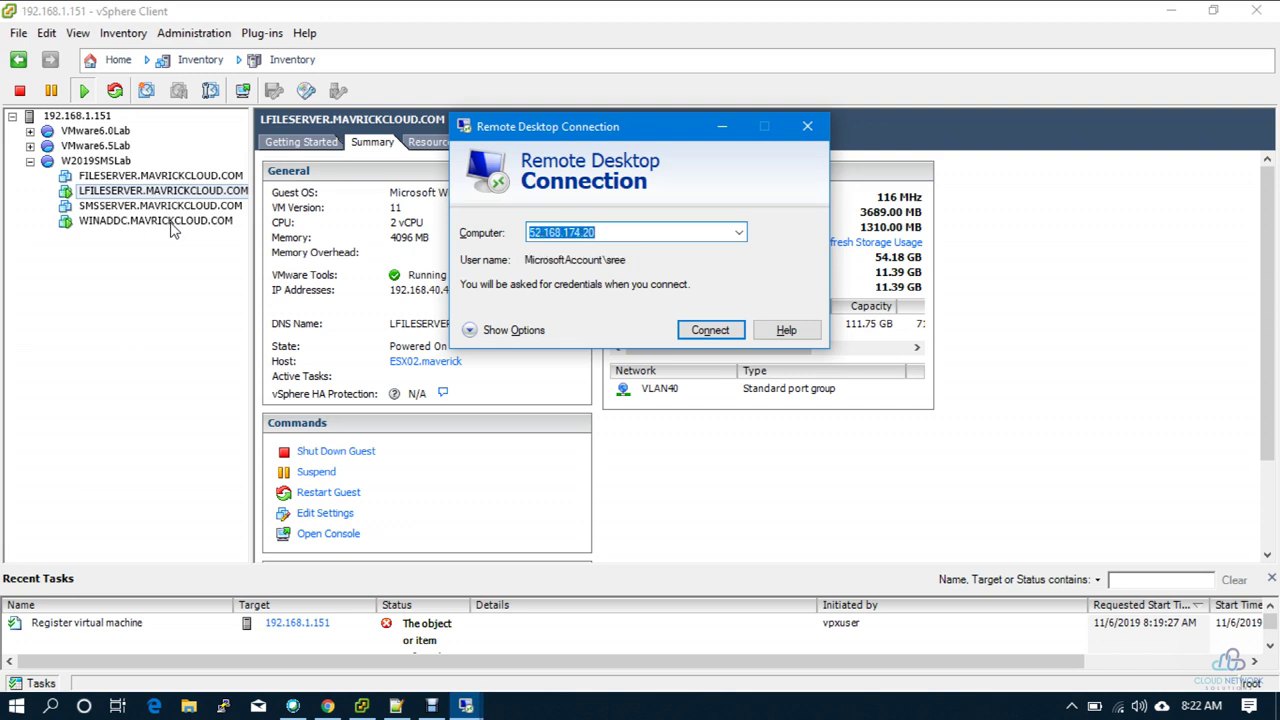
{"action": "key", "text": "Down"}
{"action": "key", "text": "Down"}
{"action": "key", "text": "BackSpace"}
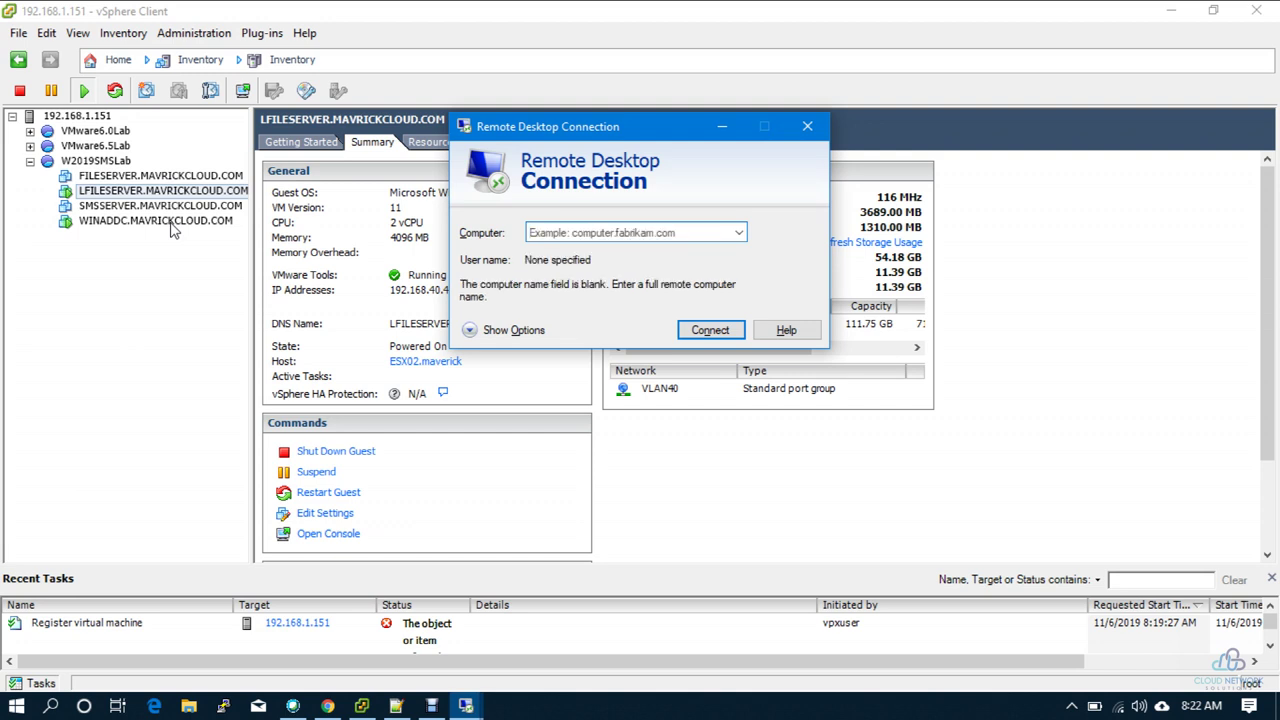
{"action": "key", "text": "Down"}
{"action": "key", "text": "Escape"}
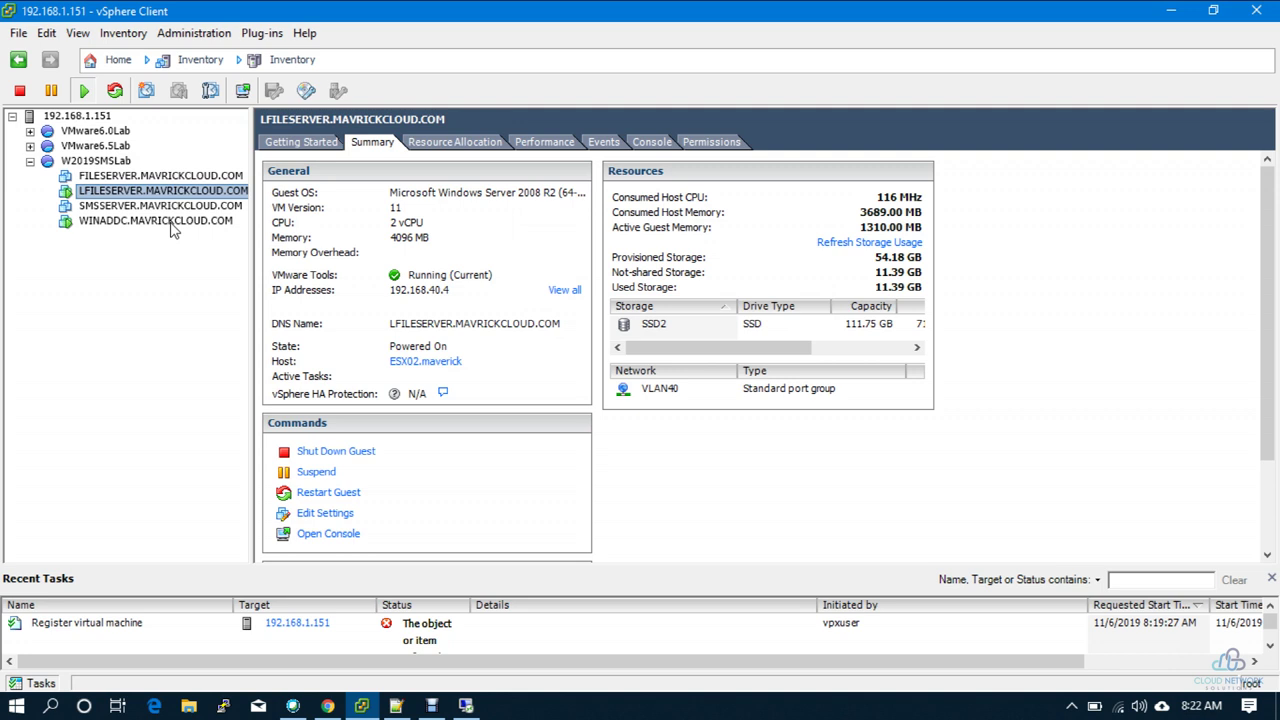
Step: Relaunch Remote Desktop Connection by running mstsc
{"action": "key", "text": "super+r"}
{"action": "type", "text": "1"}
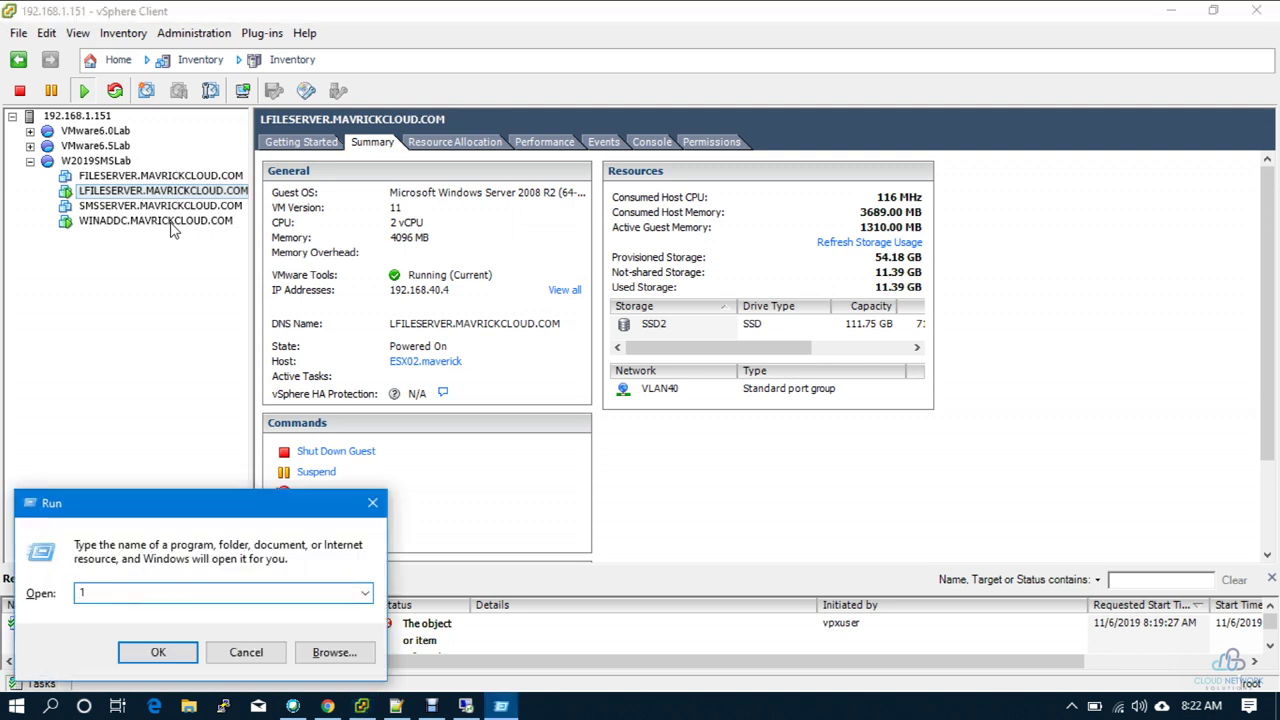
{"action": "key", "text": "BackSpace"}
{"action": "type", "text": "msts"}
{"action": "key", "text": "Return"}
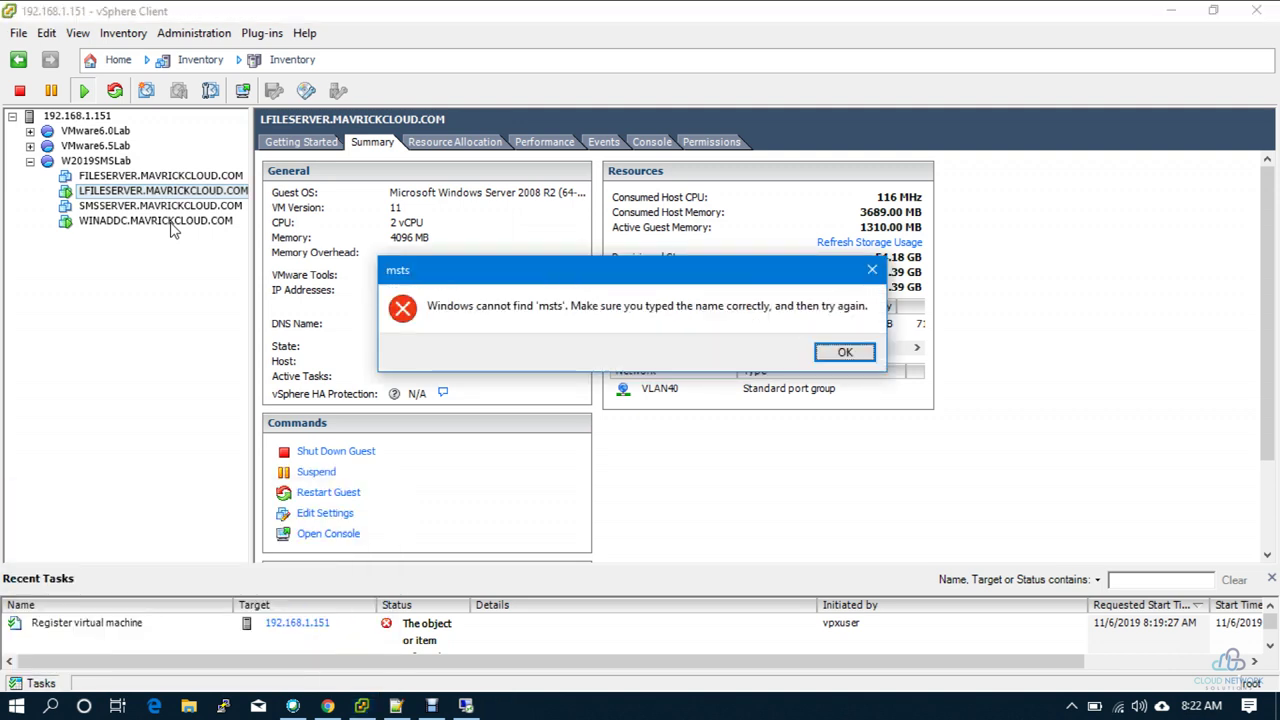
{"action": "key", "text": "Return"}
{"action": "type", "text": "mstsc"}
{"action": "key", "text": "Return"}
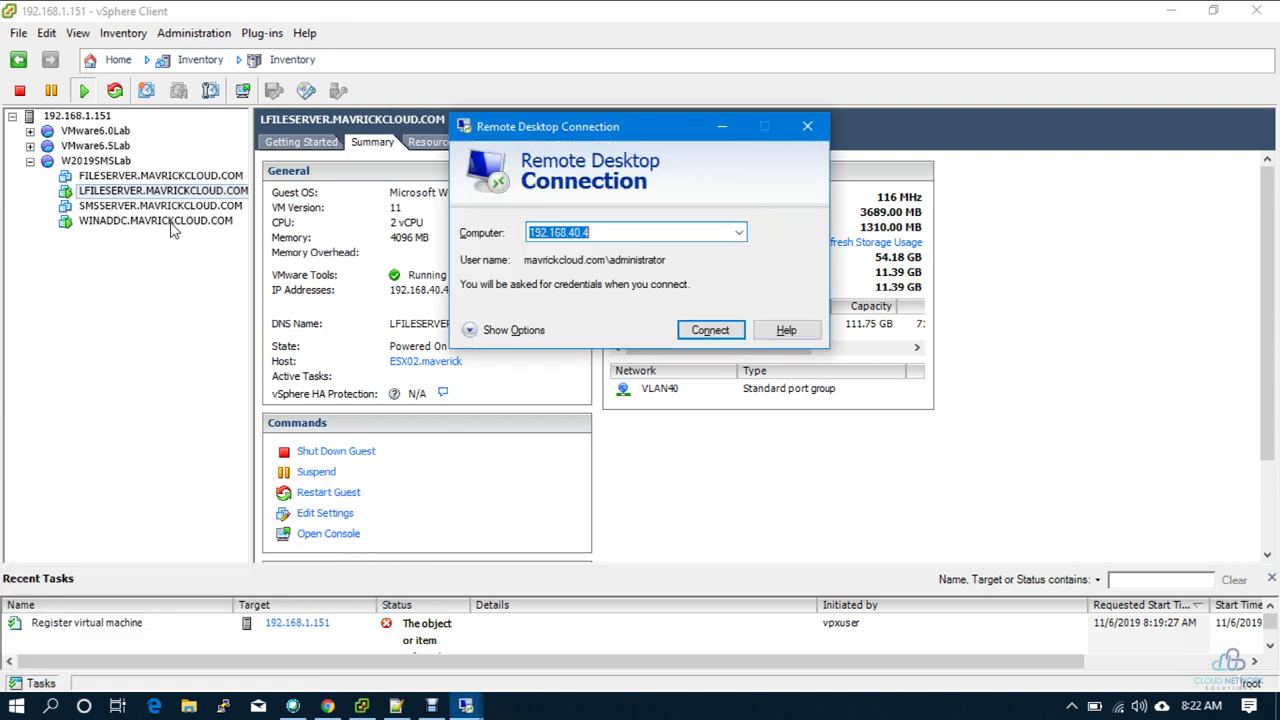
Step: Connect to 192.168.40.2, submit the administrator password and accept the certificate warning
{"action": "type", "text": "3.15.245.190"}
{"action": "key", "text": "Down"}
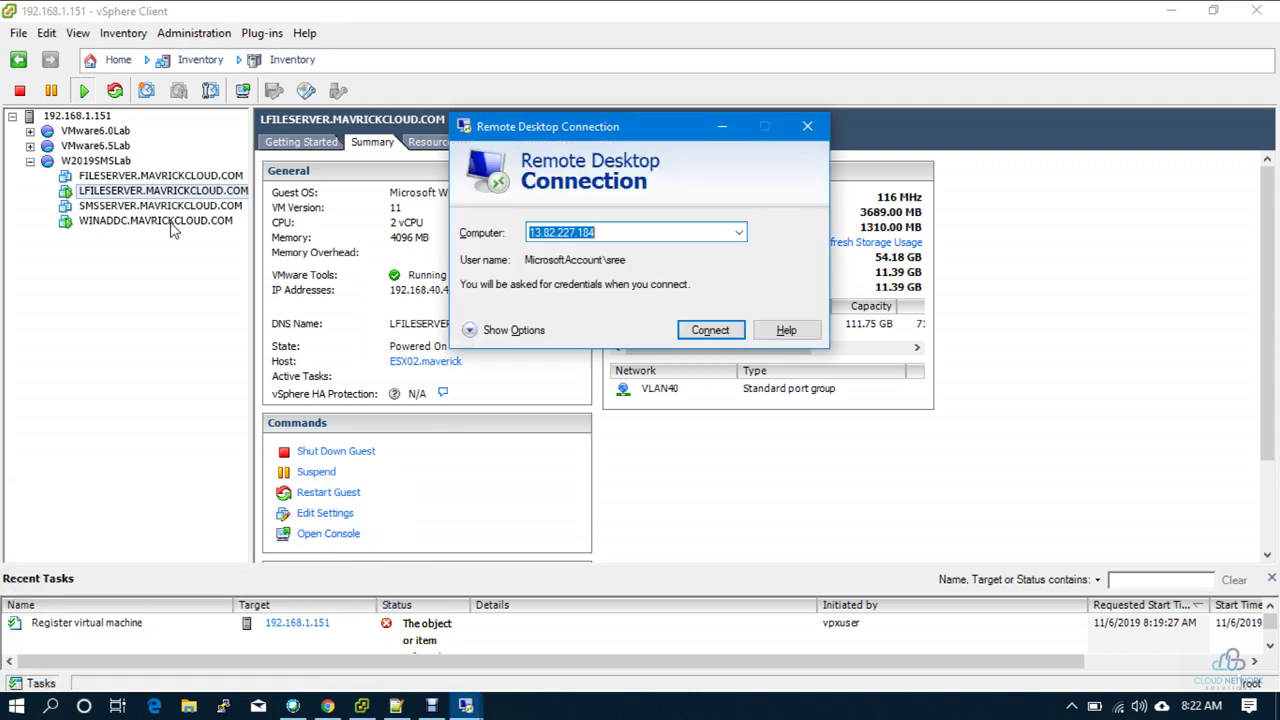
{"action": "key", "text": "Down"}
{"action": "type", "text": "19"}
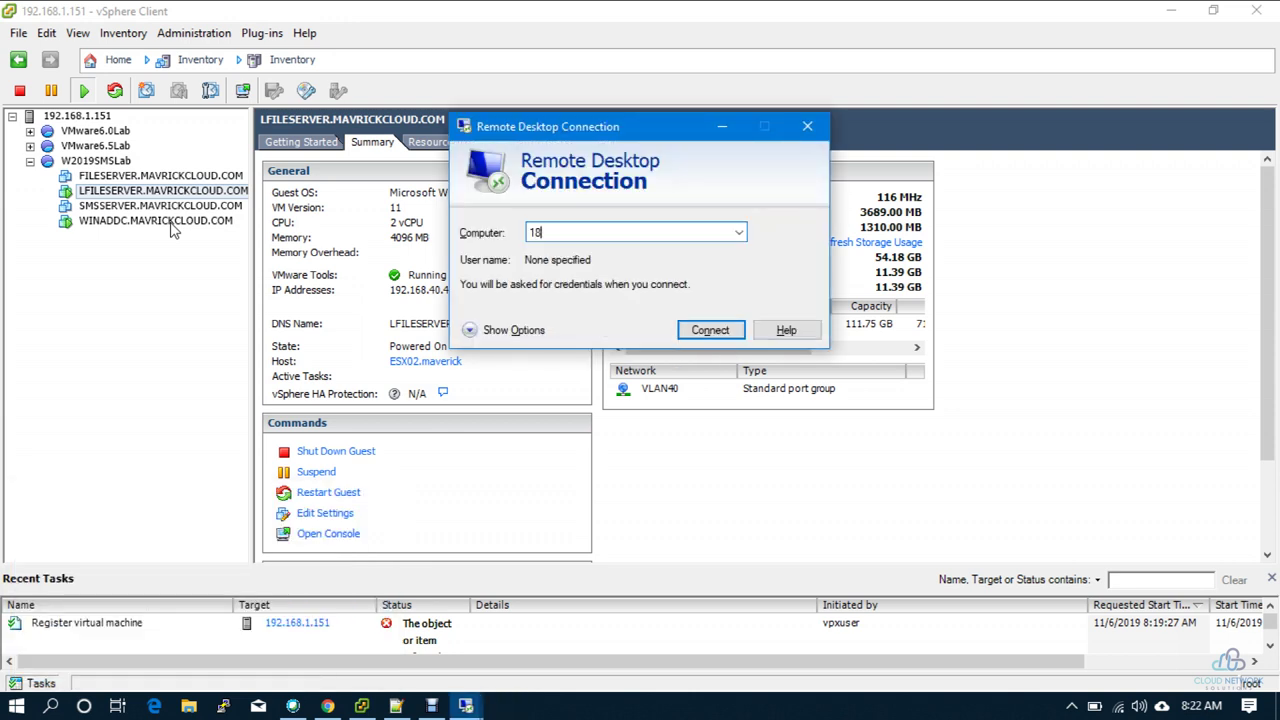
{"action": "key", "text": "End"}
{"action": "key", "text": "Return"}
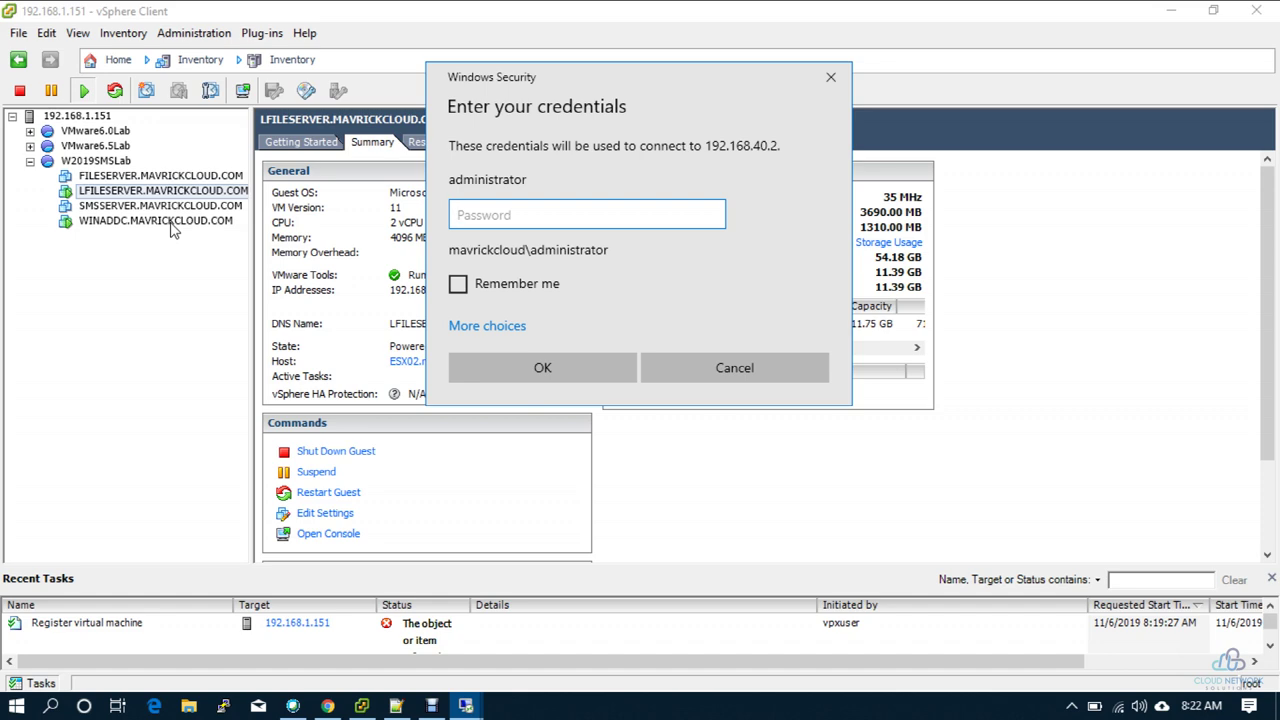
{"action": "type", "text": "P"}
{"action": "key", "text": "Return"}
{"action": "key", "text": "y"}
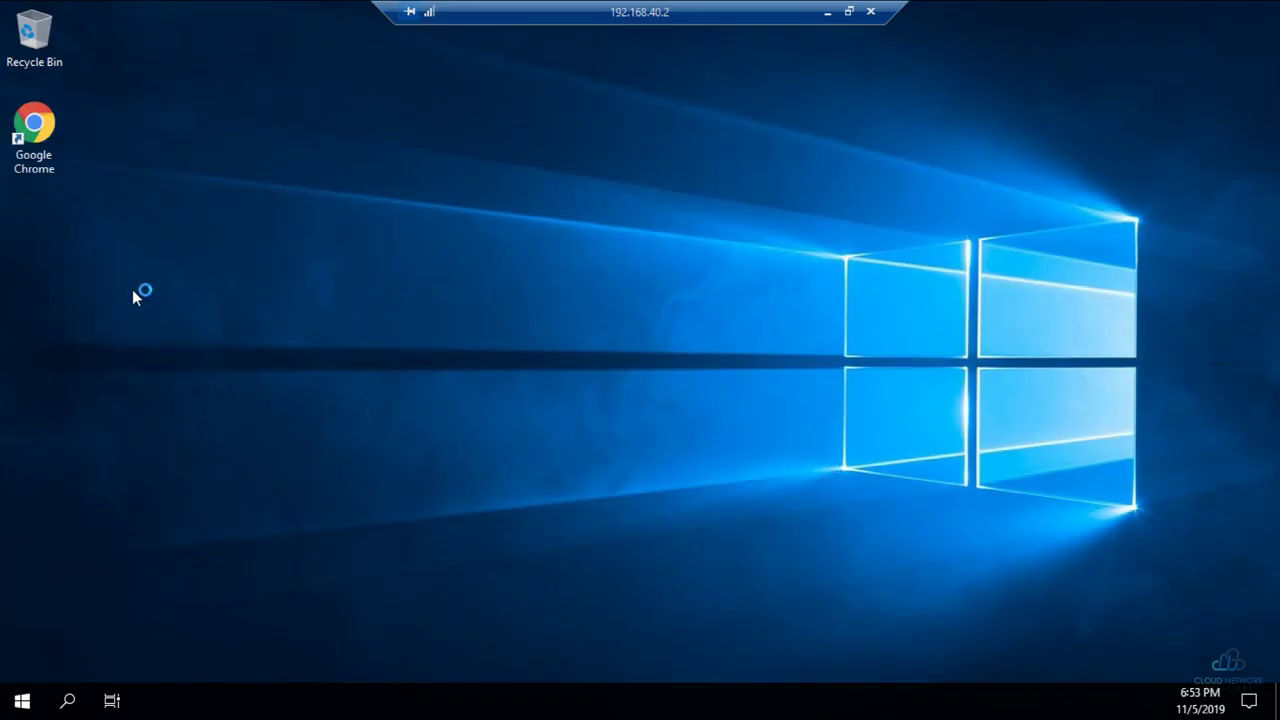
Step: Run dsa.msc, open MAVRICKCLOUD.COM's Users container, maximize the window and widen the Name column
{"action": "left_click", "coordinate": [22, 700]}
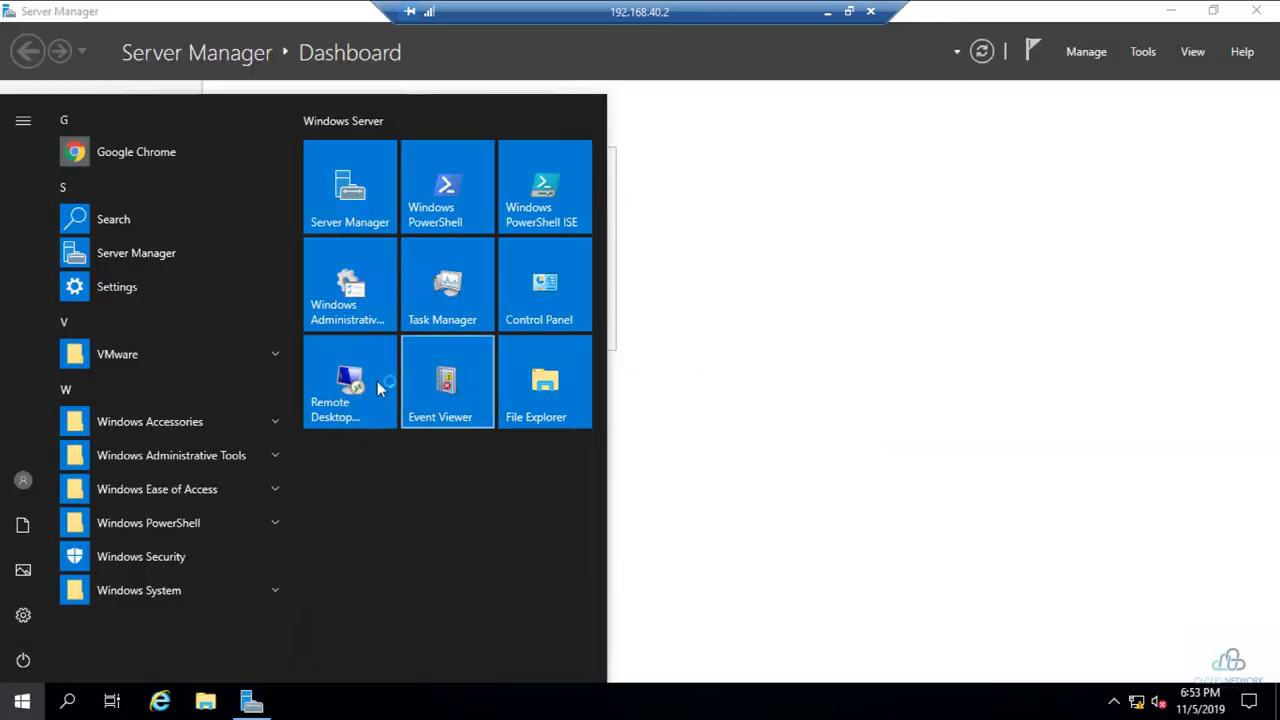
{"action": "key", "text": "super+r"}
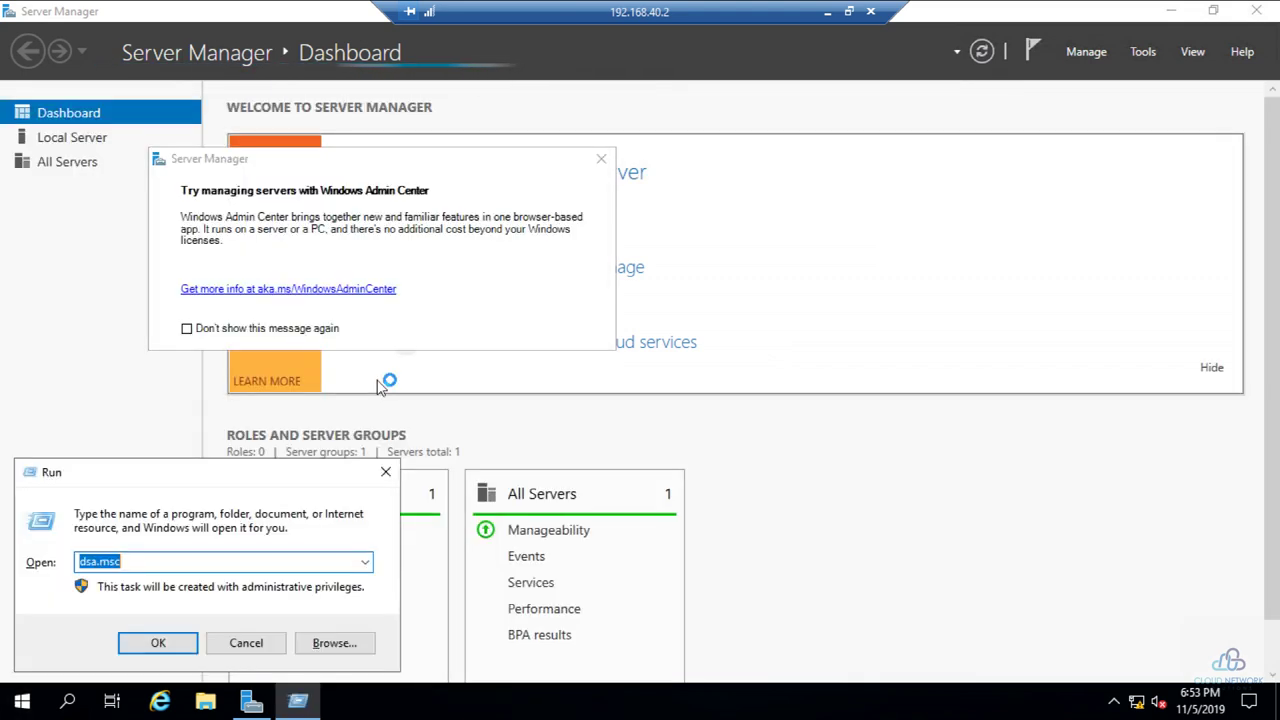
{"action": "key", "text": "Return"}
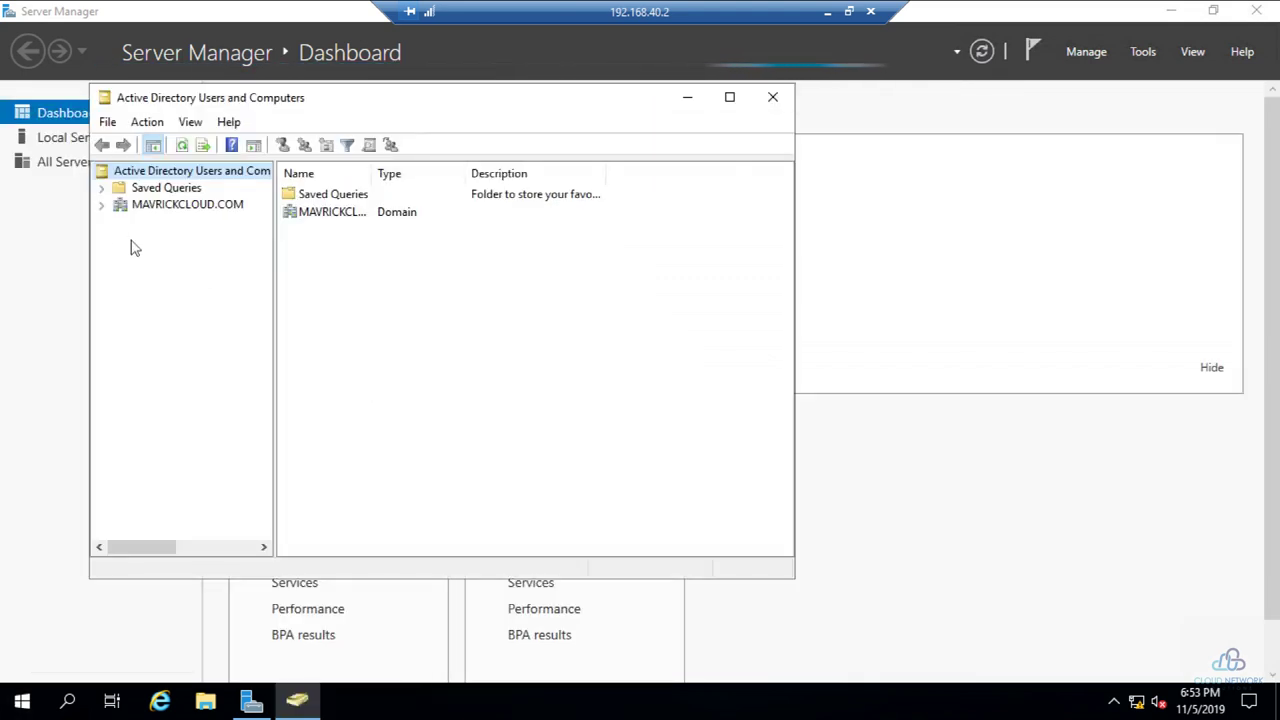
{"action": "left_click", "coordinate": [101, 205]}
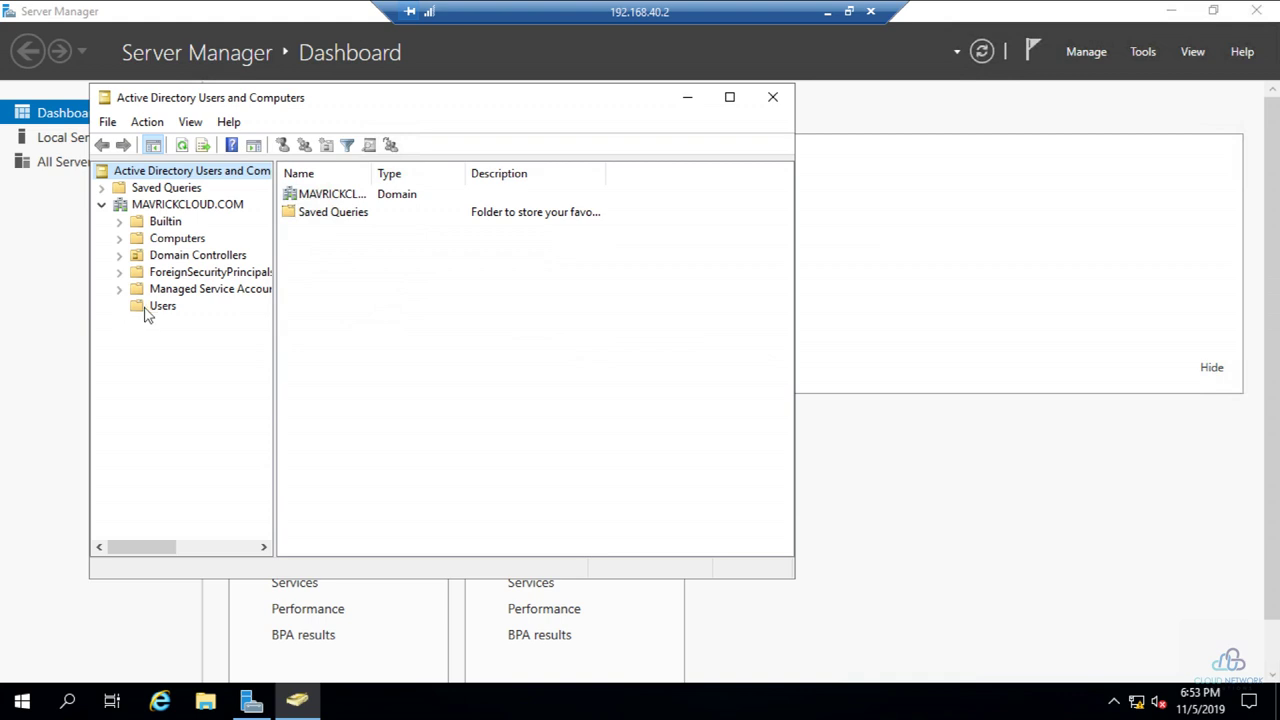
{"action": "left_click", "coordinate": [152, 307]}
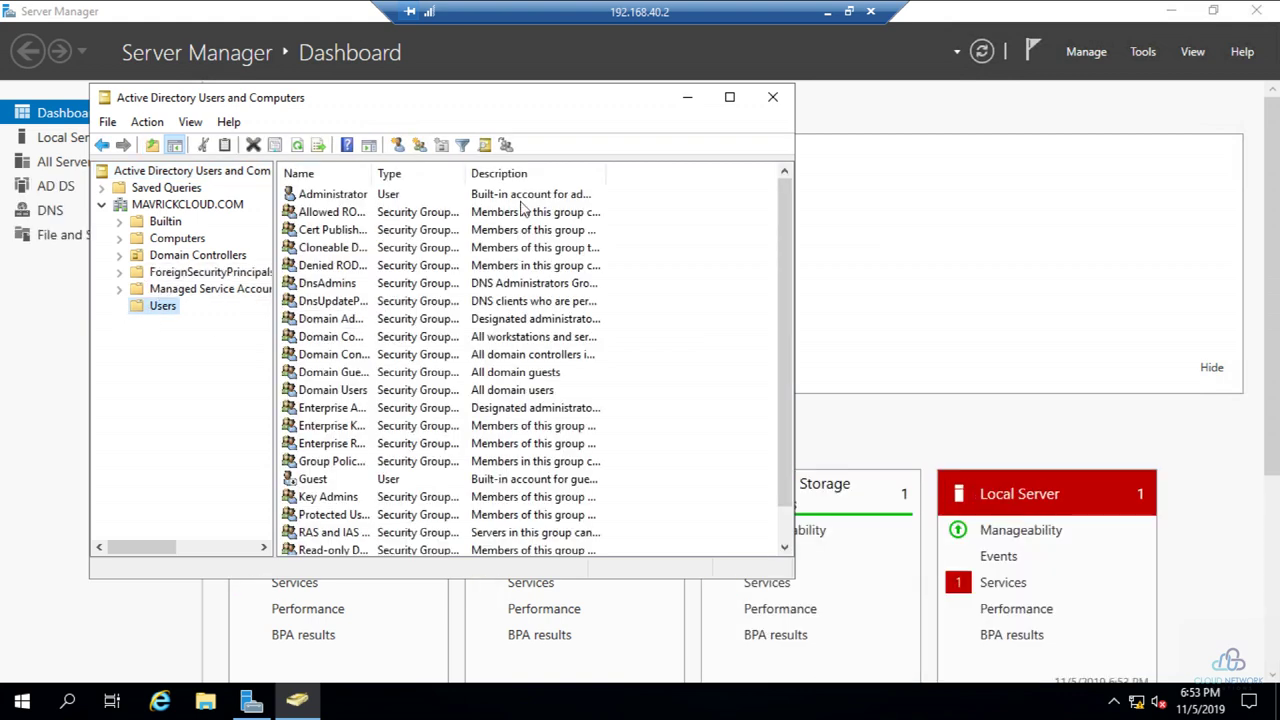
{"action": "left_click", "coordinate": [730, 97]}
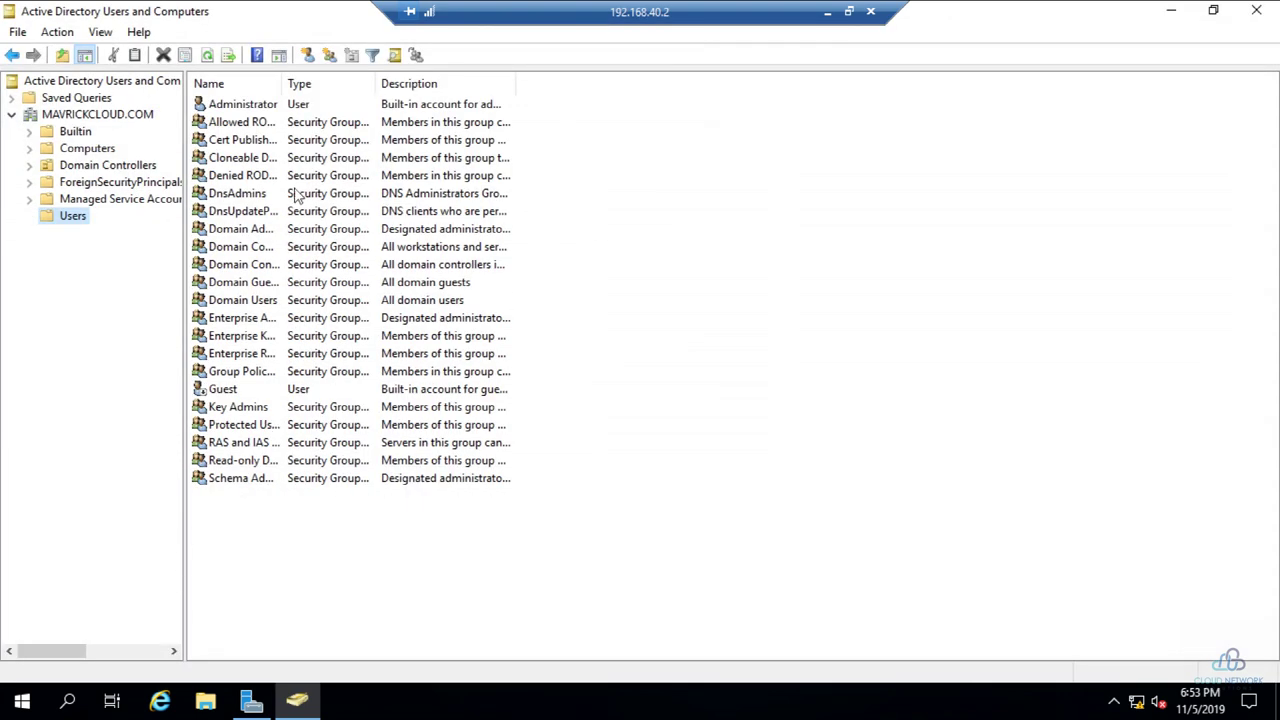
{"action": "left_click", "coordinate": [282, 80]}
{"action": "double_click", "coordinate": [282, 80]}
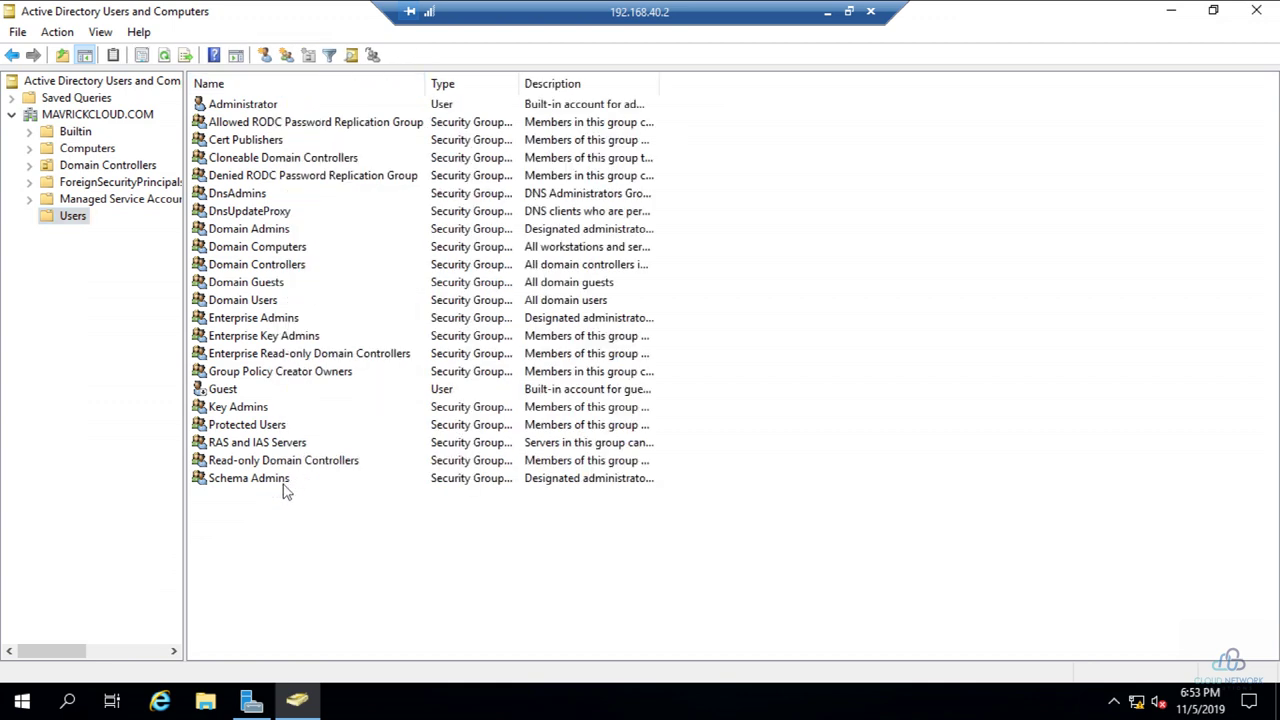
Step: Add a new group named Sysadmins with default Global scope and Security type
{"action": "right_click", "coordinate": [271, 523]}
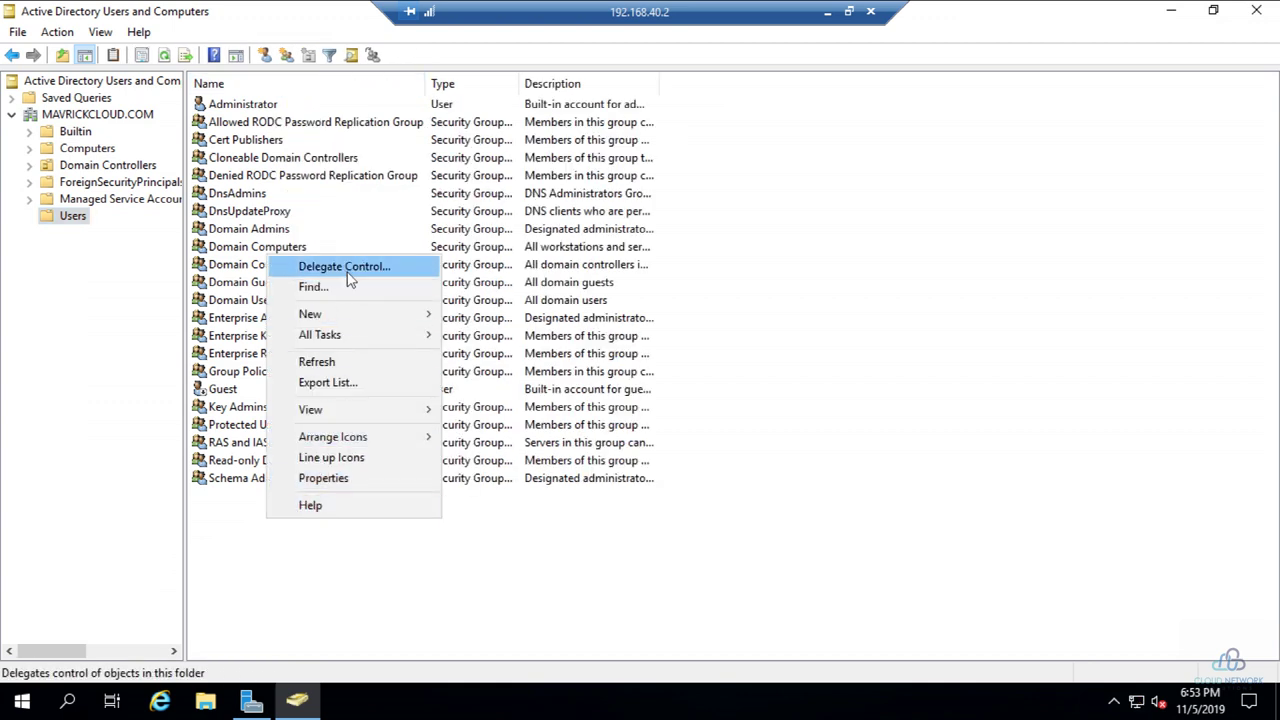
{"action": "mouse_move", "coordinate": [370, 322]}
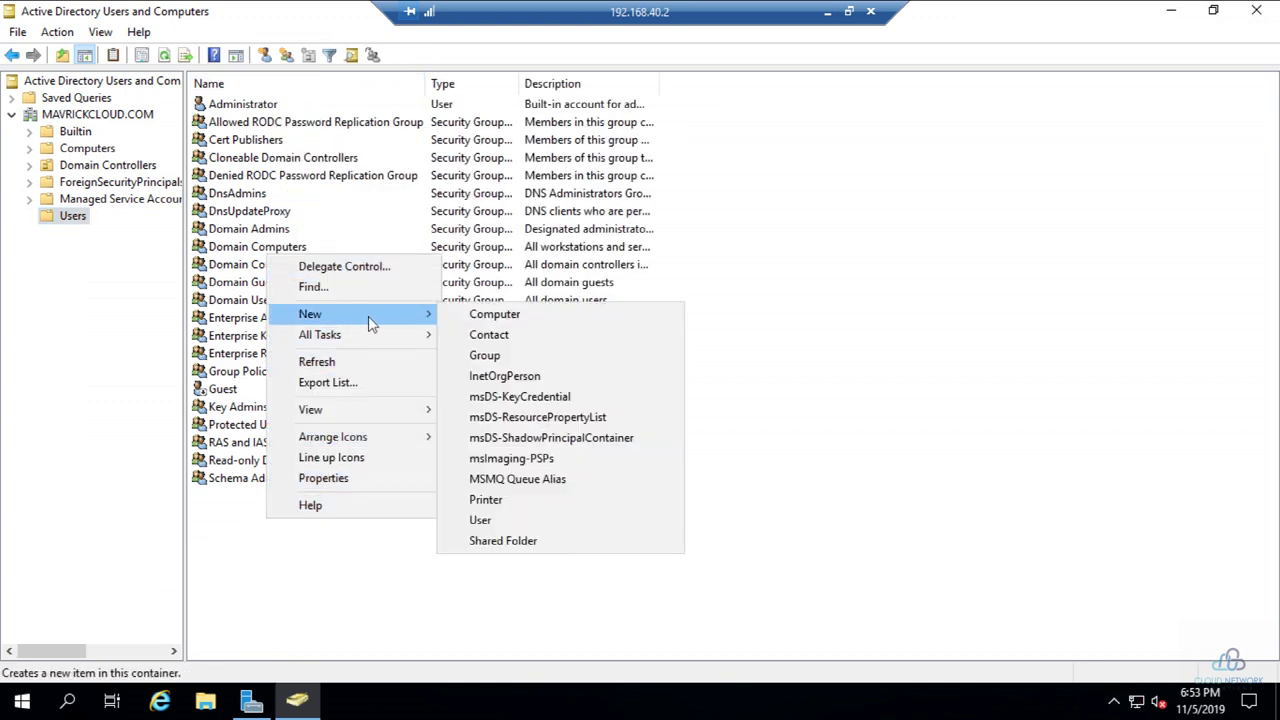
{"action": "left_click", "coordinate": [490, 355]}
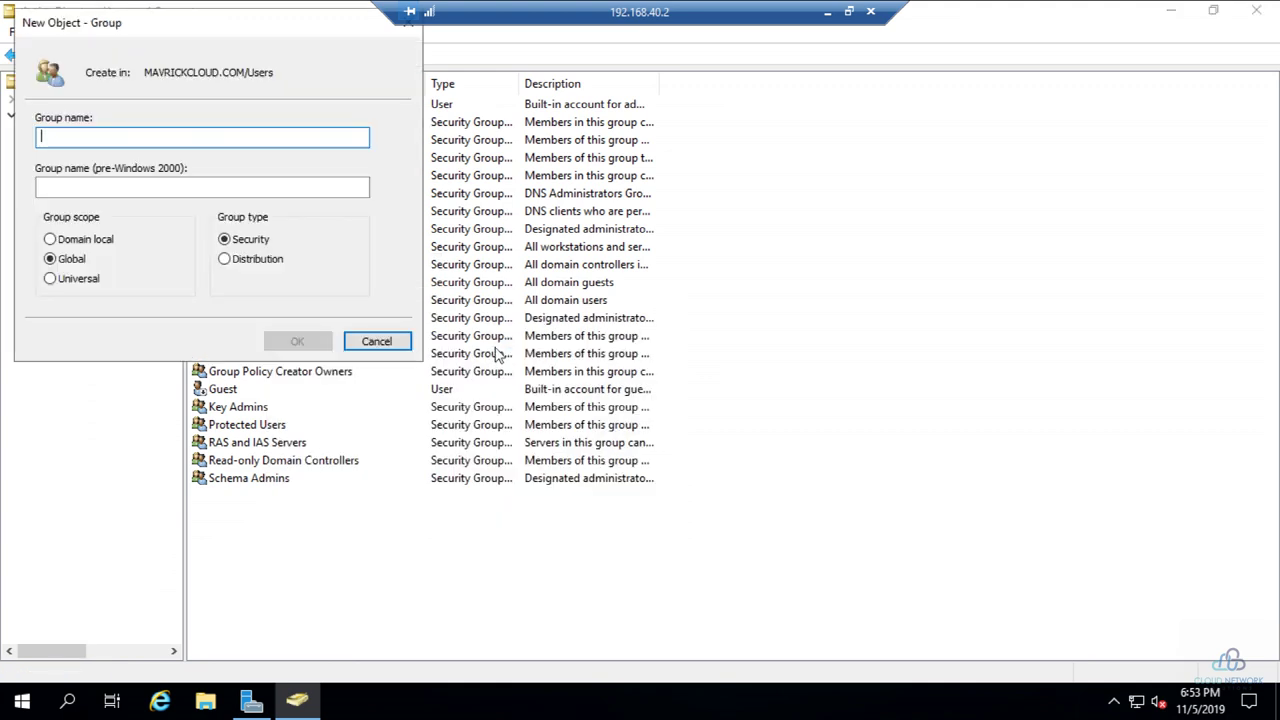
{"action": "type", "text": "Sysadmins"}
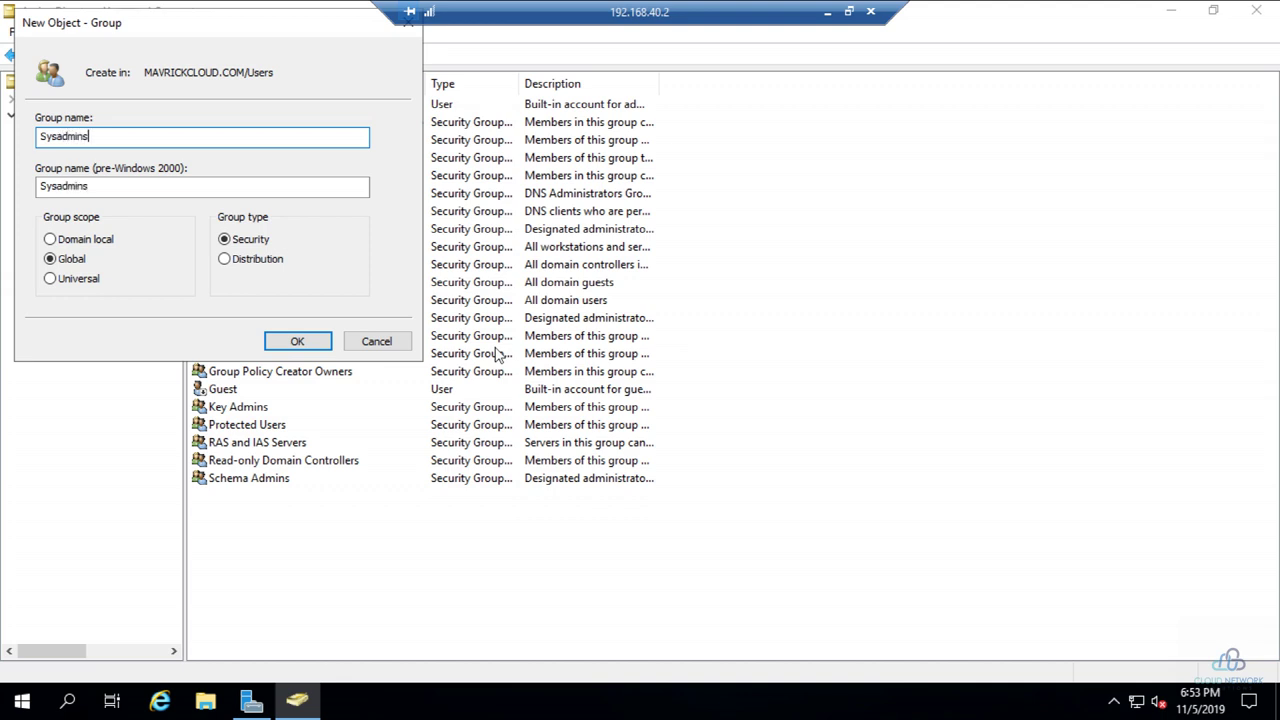
{"action": "key", "text": "Return"}
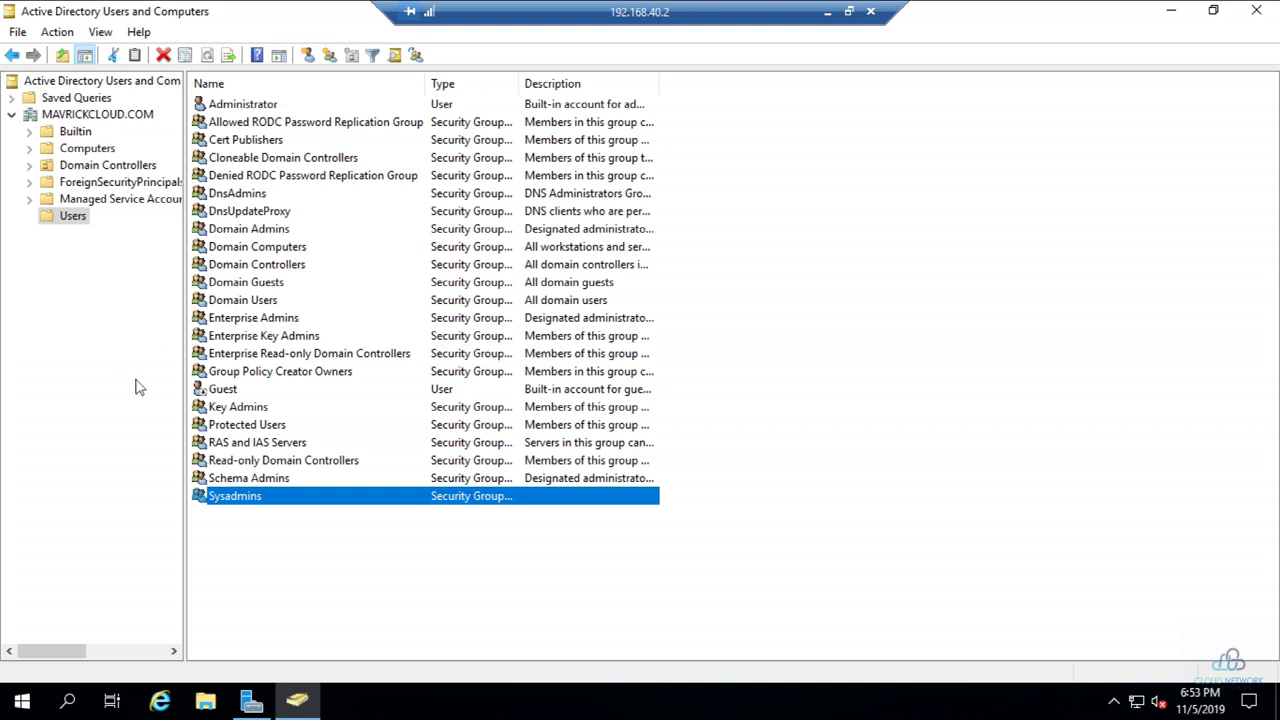
Step: Start a new user account and fill in its first, last and logon names
{"action": "right_click", "coordinate": [284, 556]}
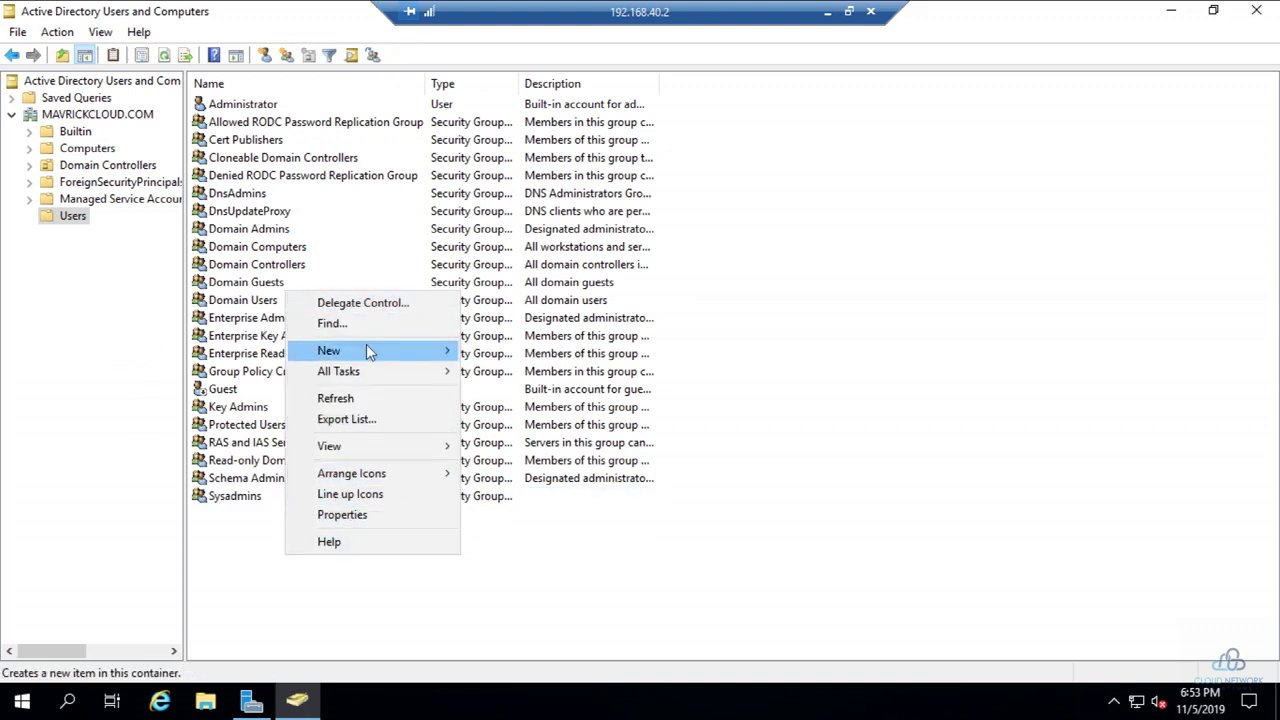
{"action": "mouse_move", "coordinate": [366, 350]}
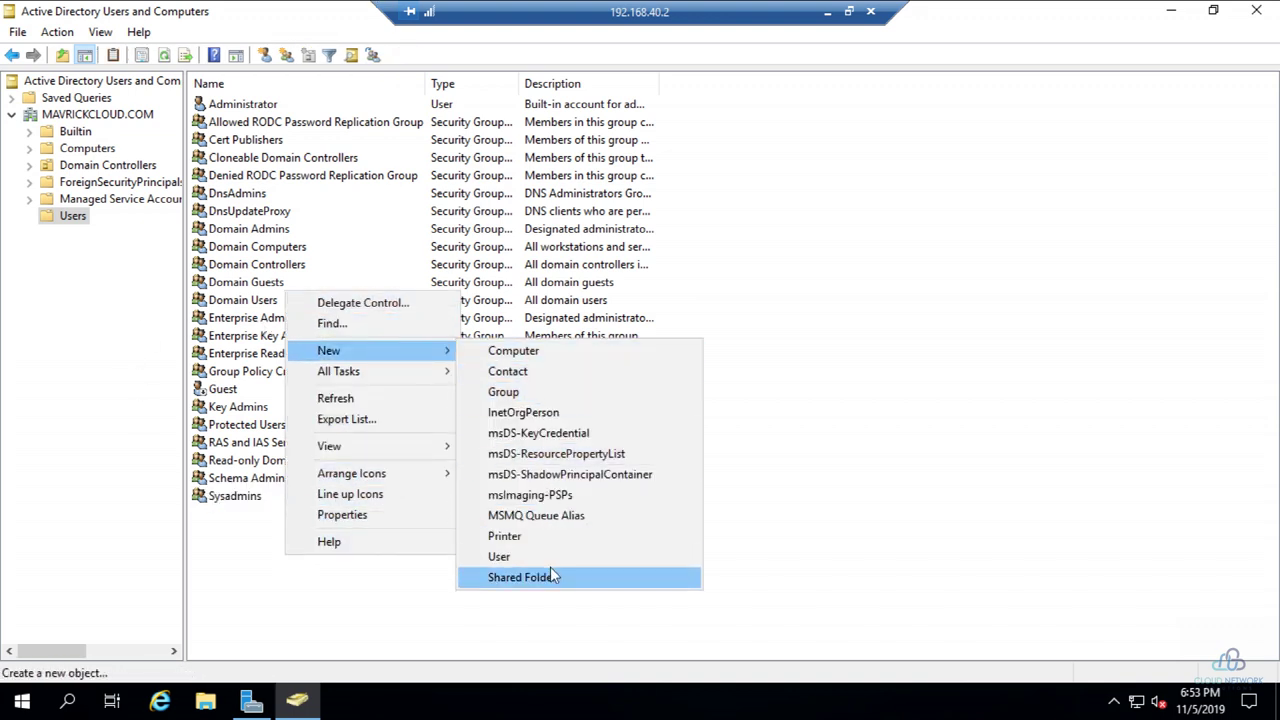
{"action": "left_click", "coordinate": [558, 556]}
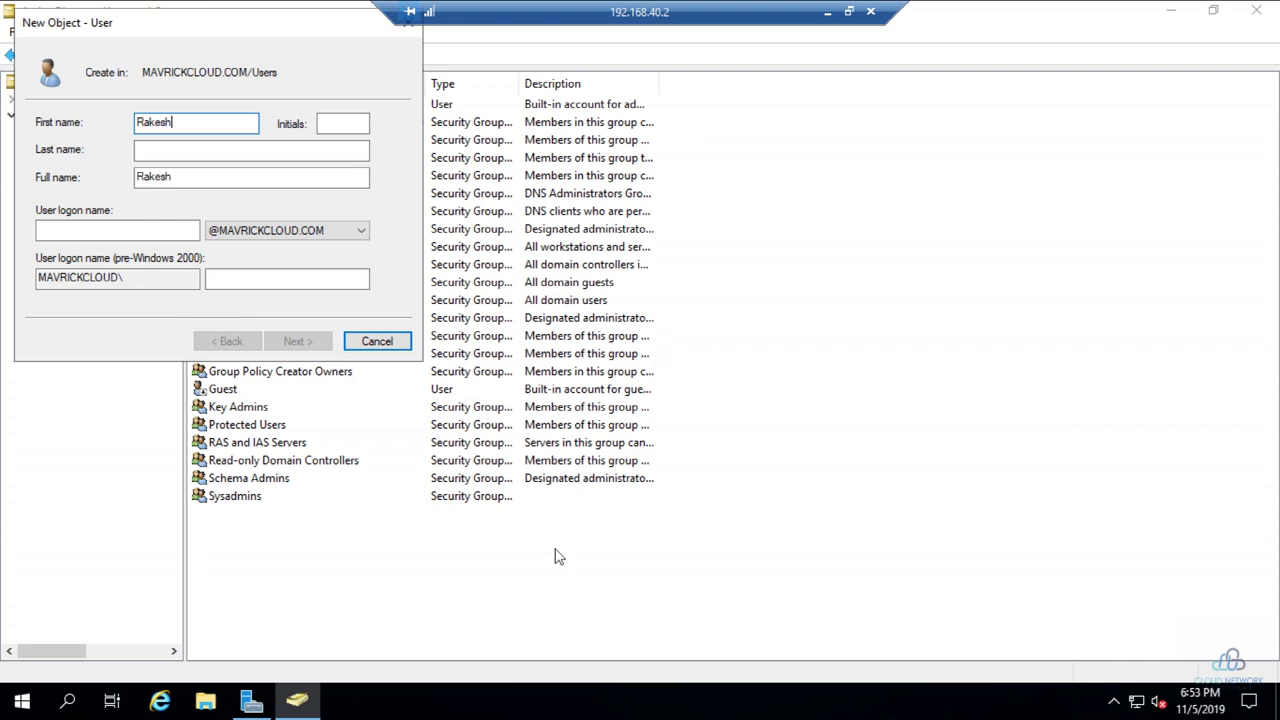
{"action": "key", "text": "Tab"}
{"action": "key", "text": "Tab"}
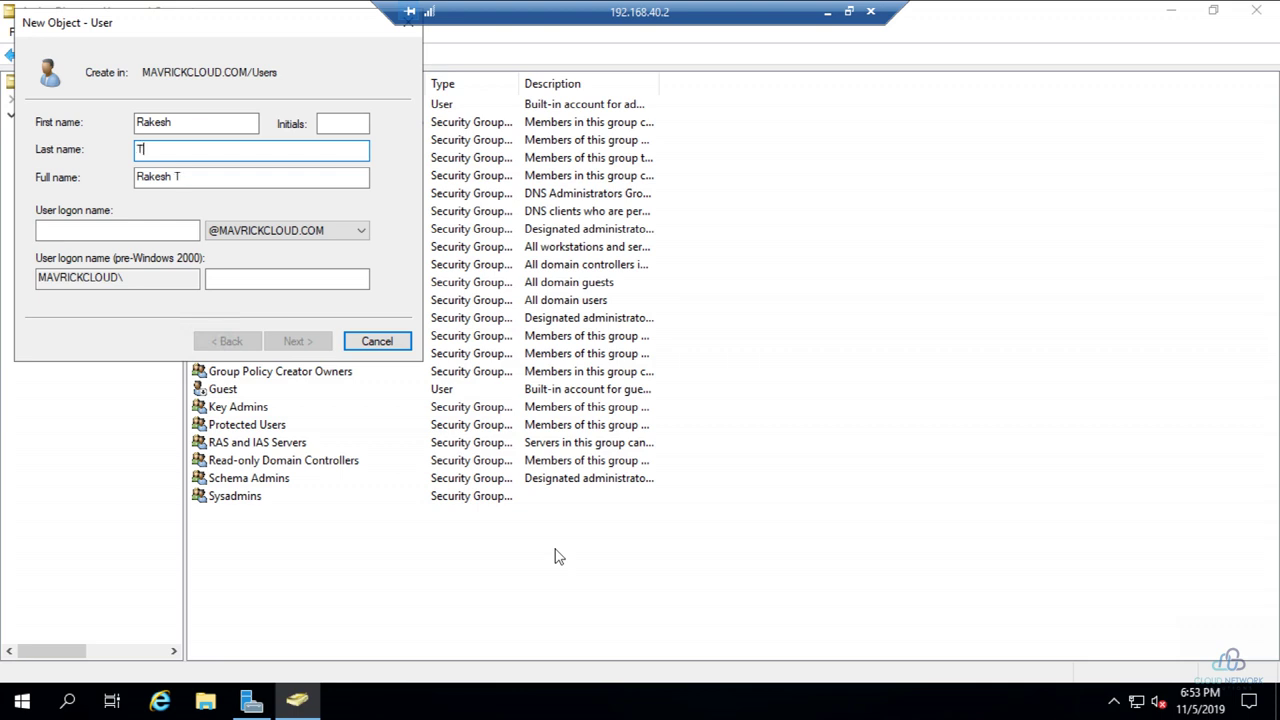
{"action": "key", "text": "Tab"}
{"action": "key", "text": "Tab"}
{"action": "type", "text": "ra"}
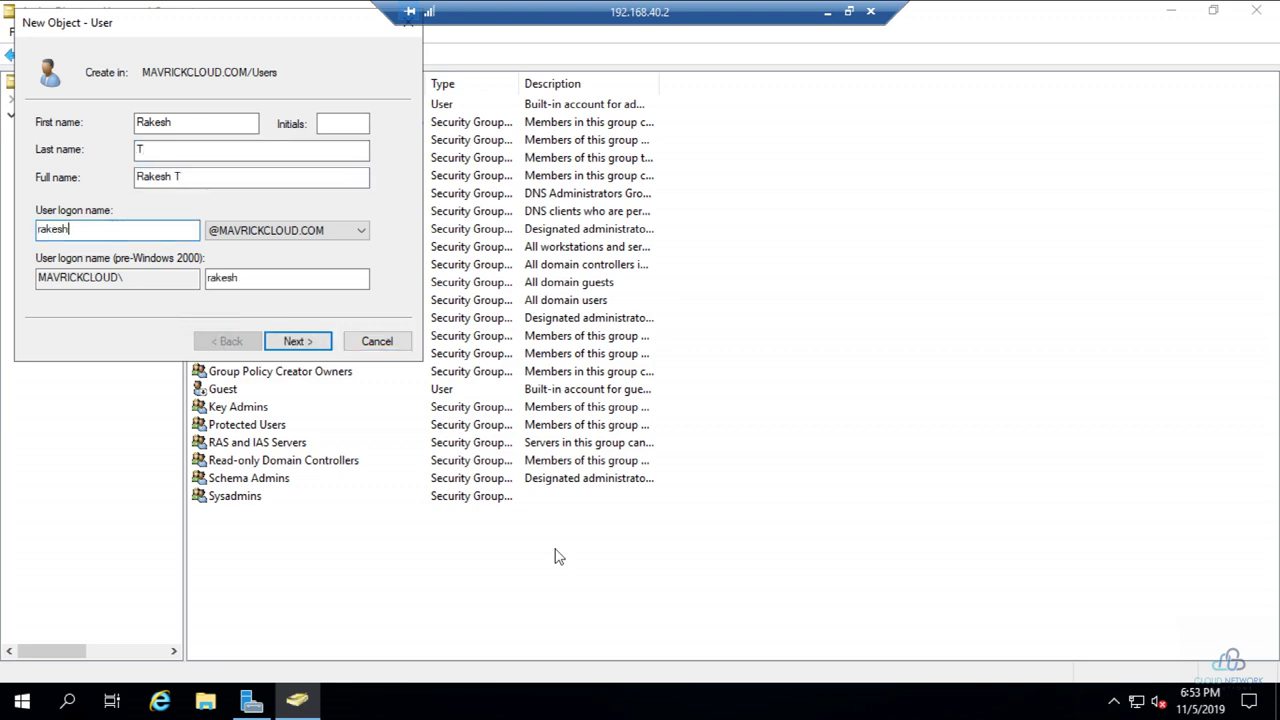
{"action": "key", "text": "Return"}
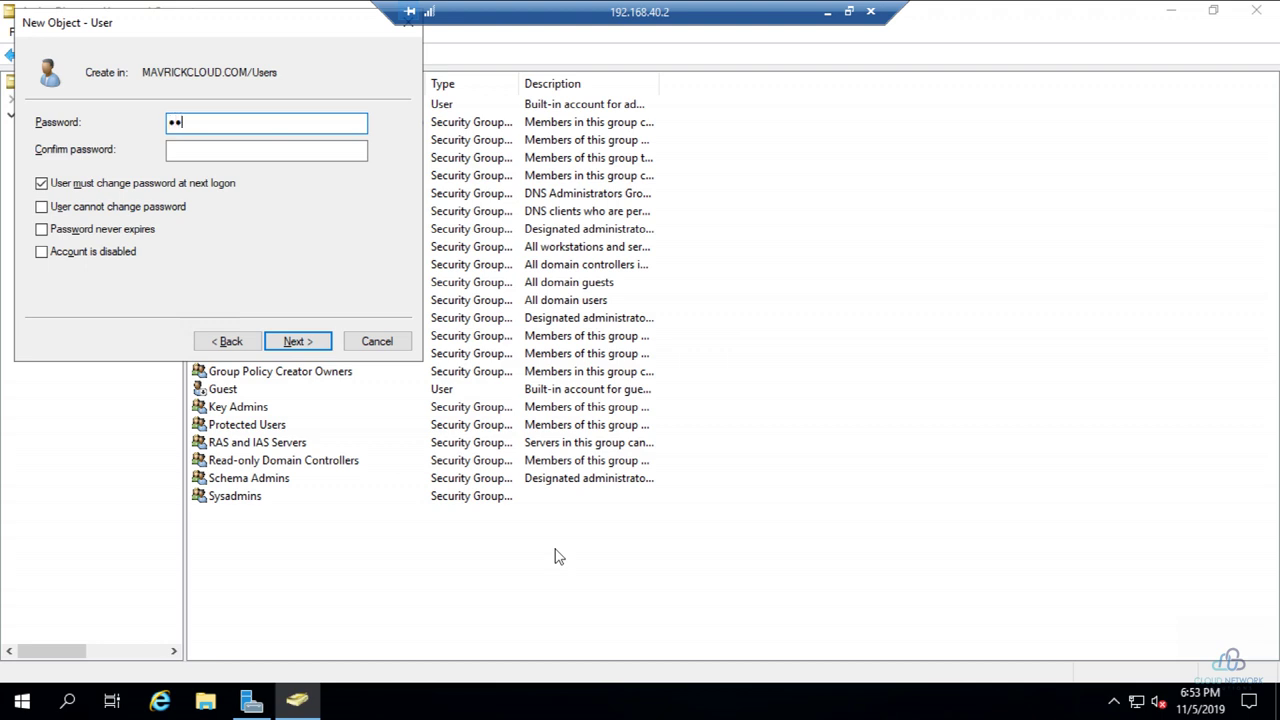
Step: Set the password, clear 'must change password at next logon', and finish the wizard
{"action": "key", "text": "Tab"}
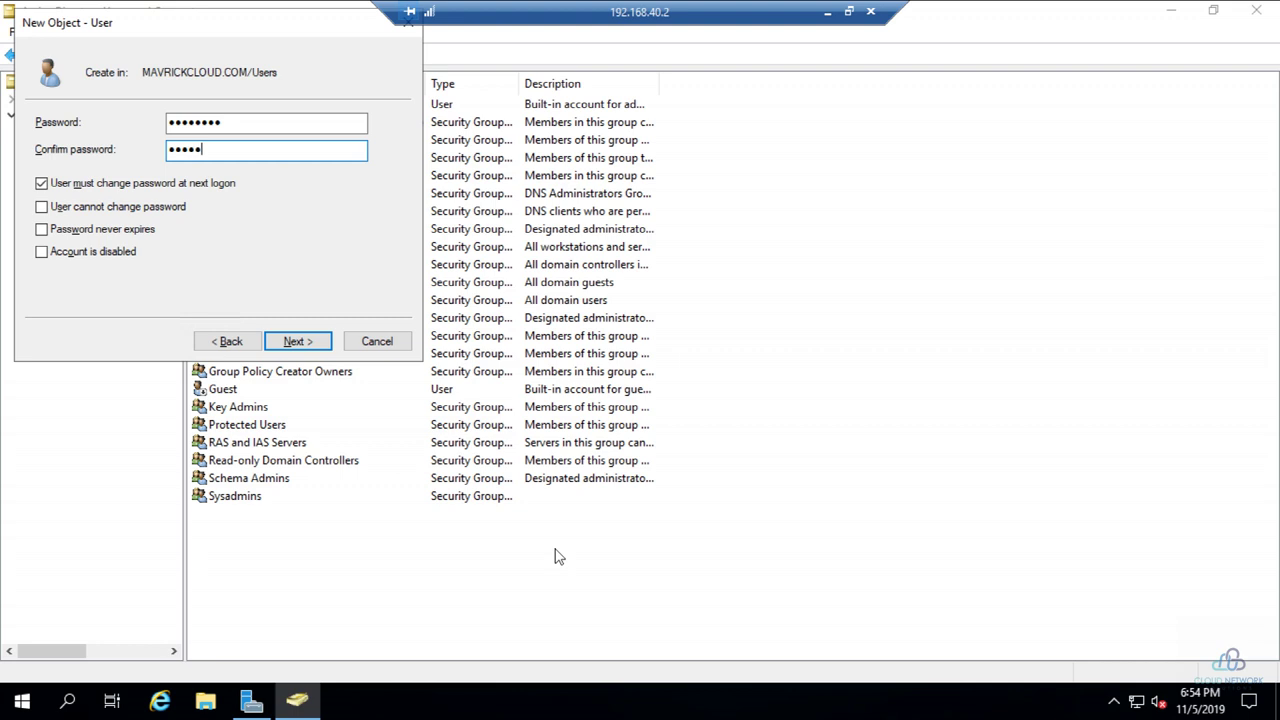
{"action": "left_click", "coordinate": [63, 184]}
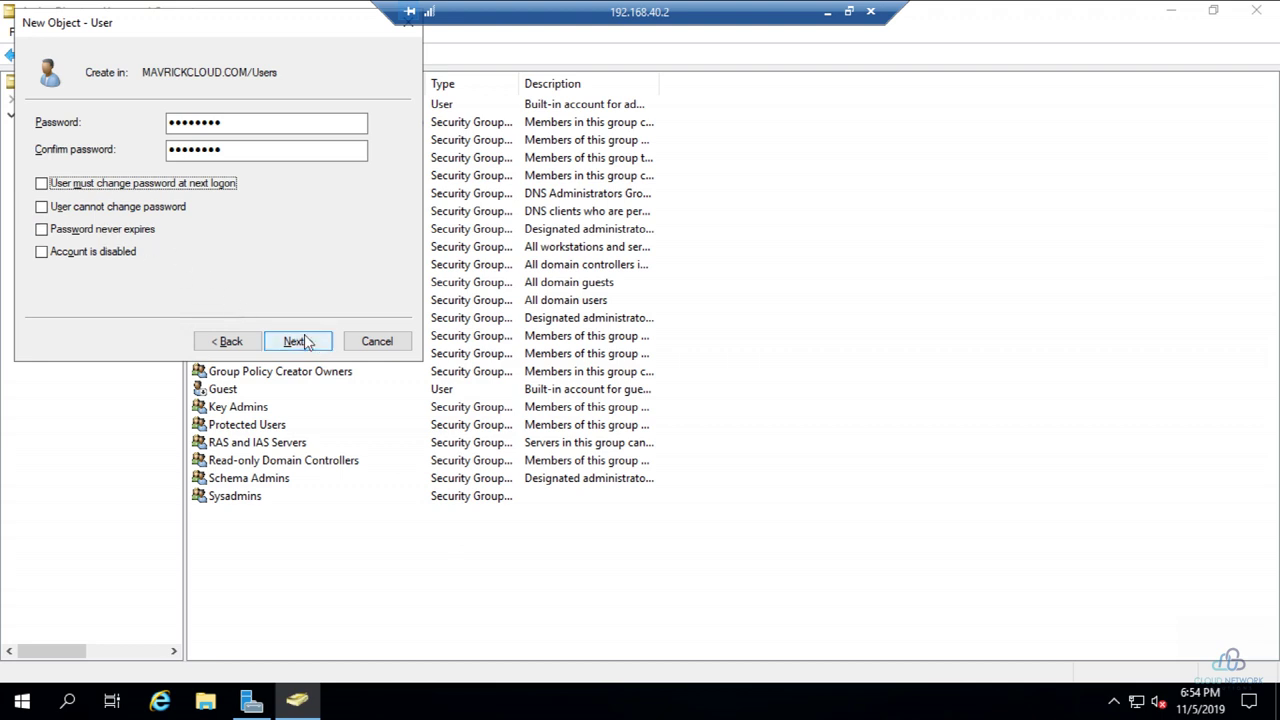
{"action": "left_click", "coordinate": [324, 344]}
{"action": "left_click", "coordinate": [324, 344]}
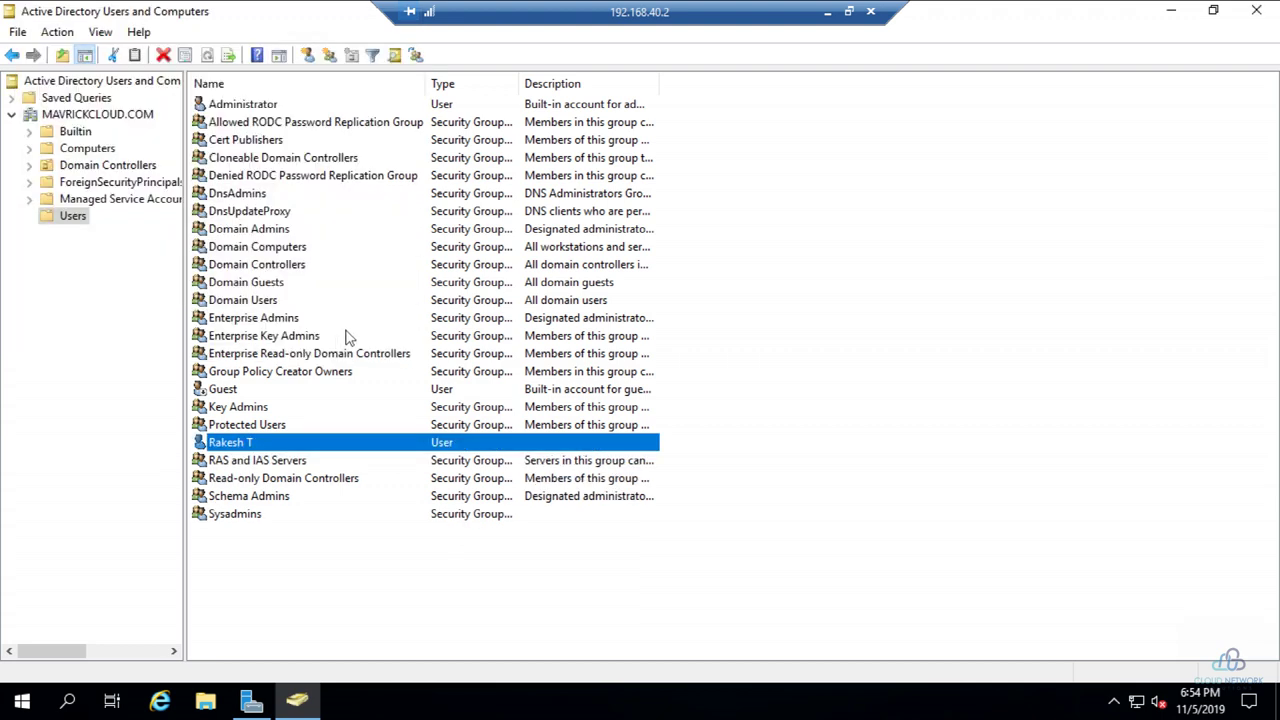
Step: Start another new user account and fill in its first, last and logon names
{"action": "right_click", "coordinate": [258, 554]}
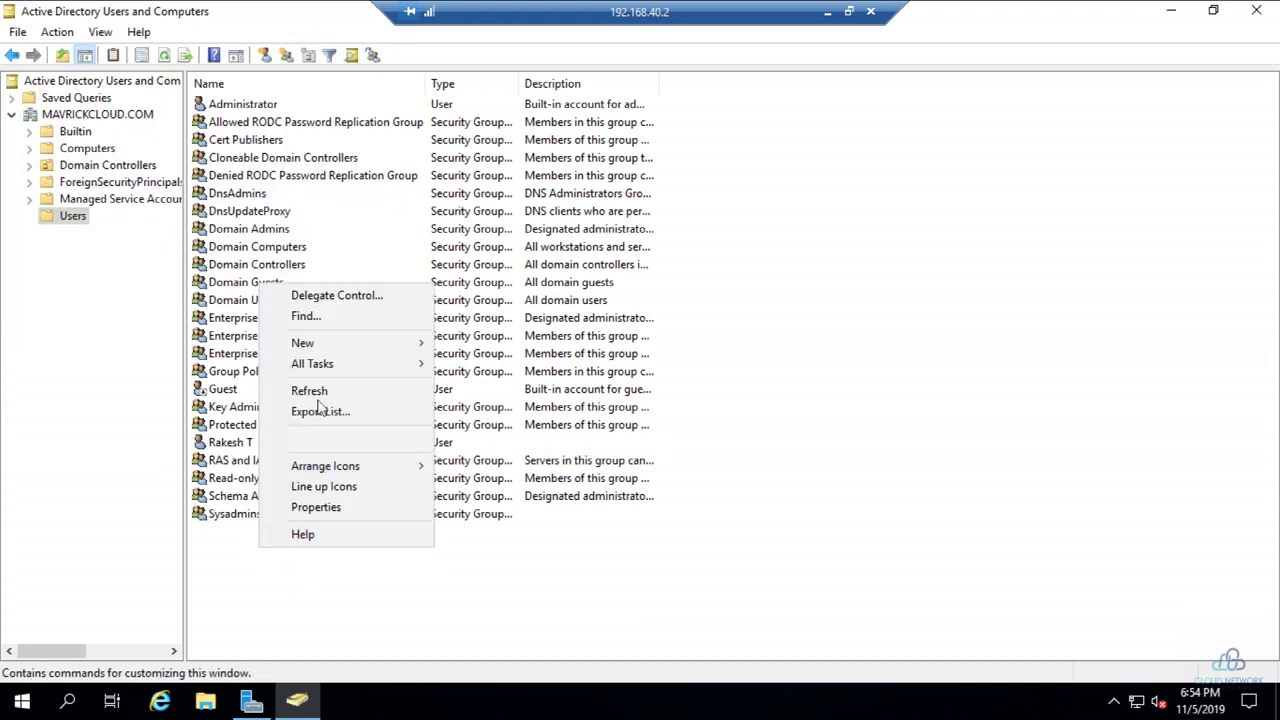
{"action": "mouse_move", "coordinate": [366, 346]}
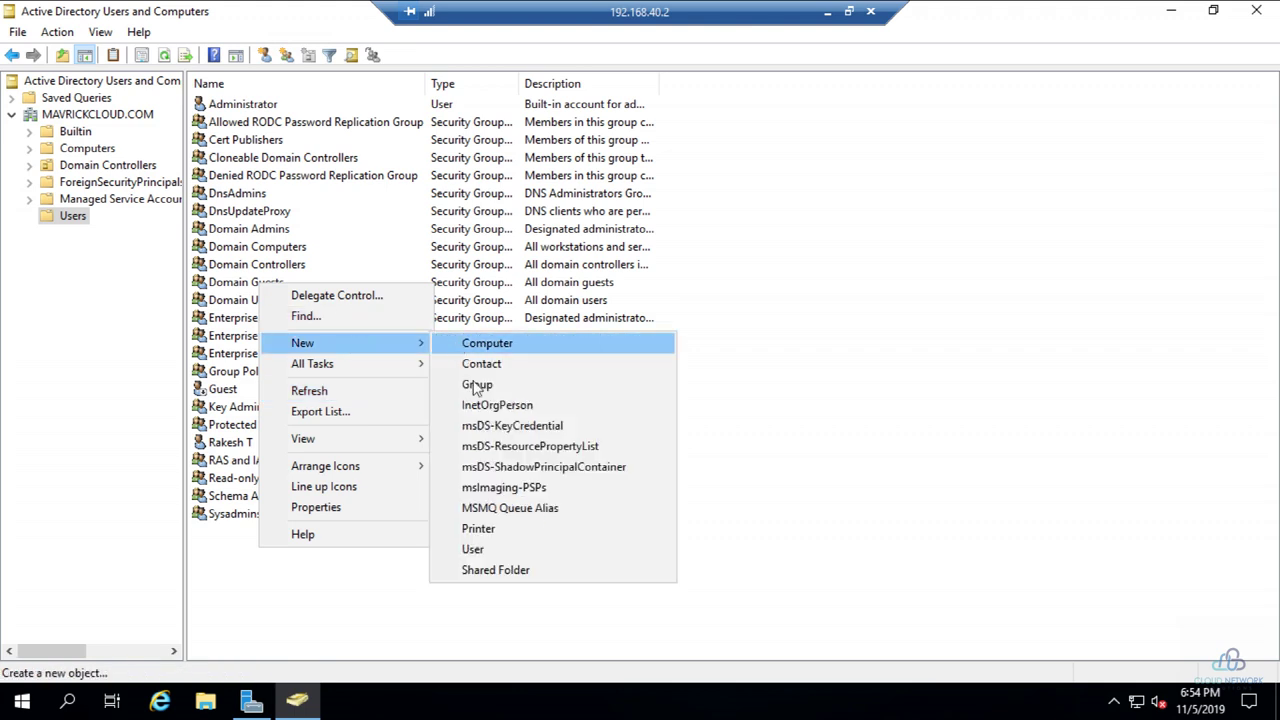
{"action": "left_click", "coordinate": [494, 549]}
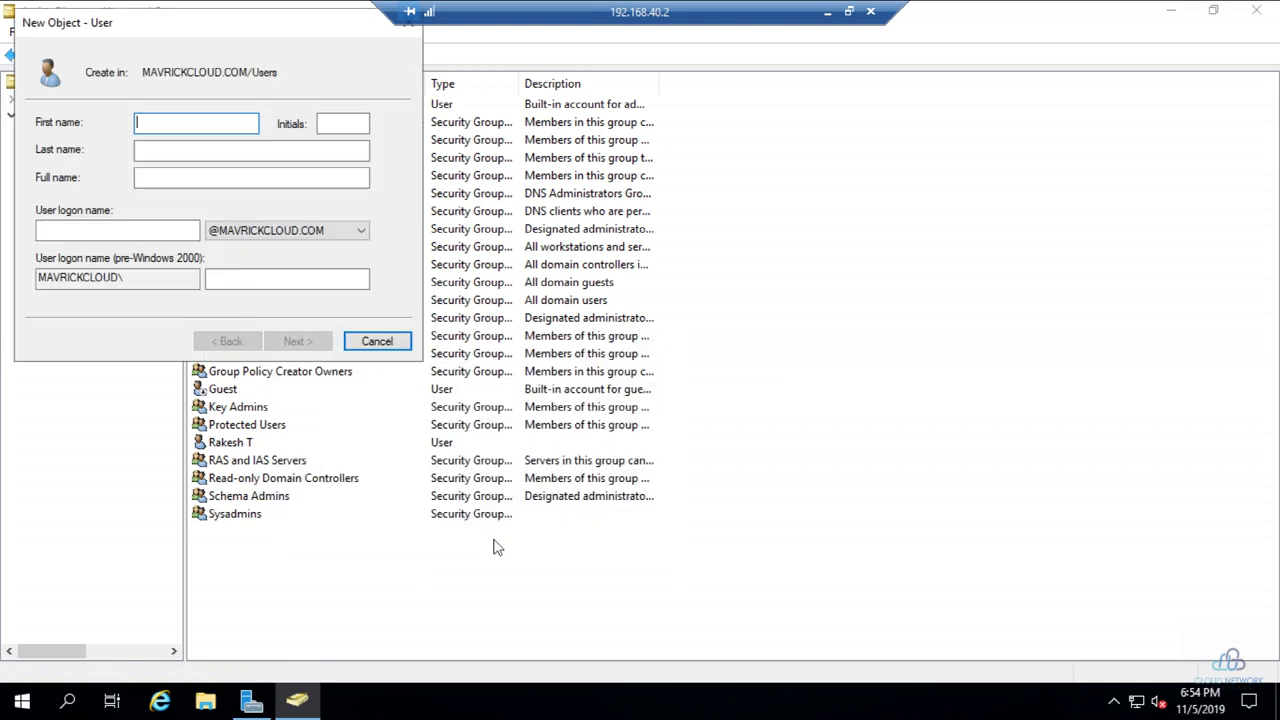
{"action": "type", "text": "Srinivas"}
{"action": "key", "text": "Tab"}
{"action": "key", "text": "Tab"}
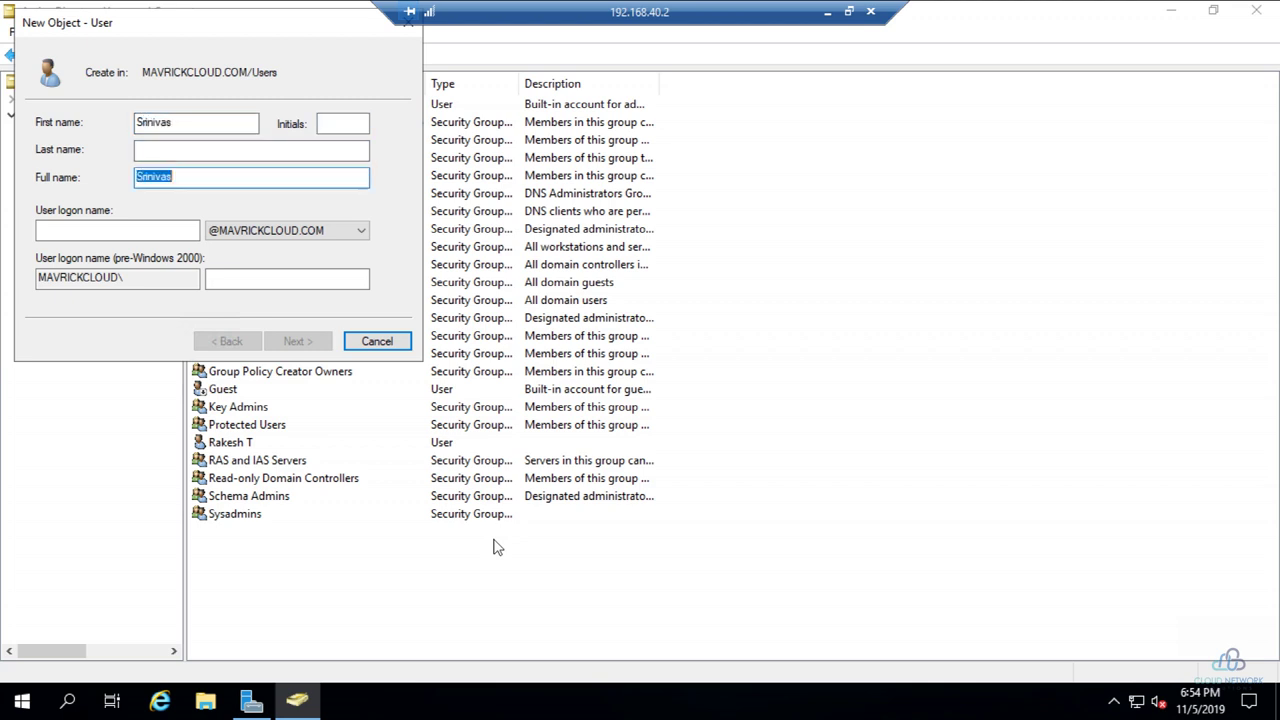
{"action": "key", "text": "shift+Tab"}
{"action": "type", "text": "M"}
{"action": "key", "text": "Tab"}
{"action": "key", "text": "Tab"}
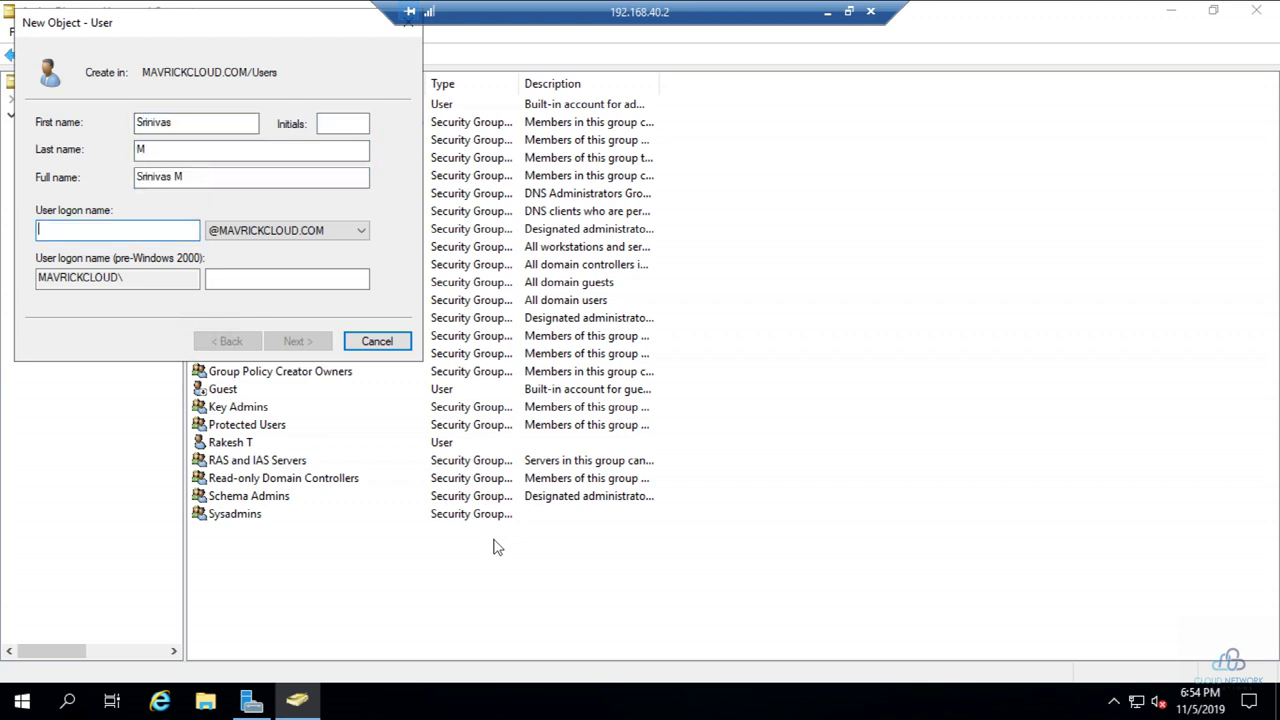
{"action": "type", "text": "sr"}
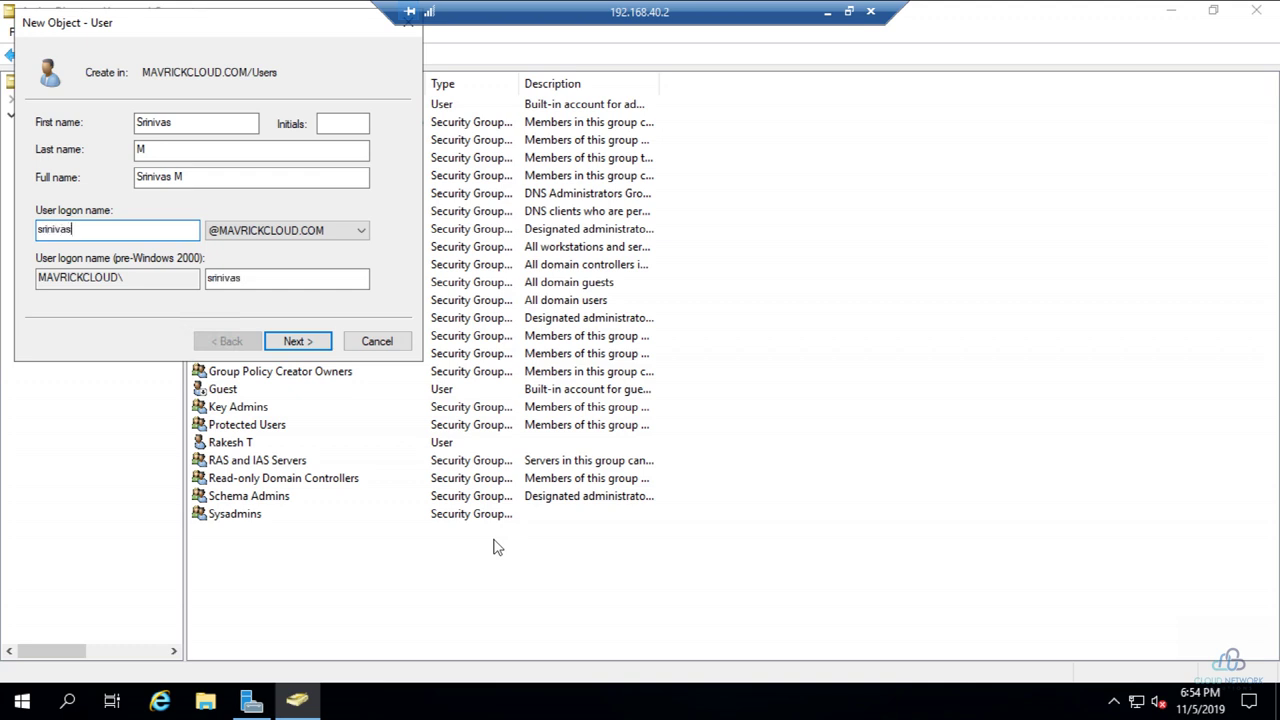
{"action": "type", "text": "inivas"}
Step: On the password page, uncheck 'must change password at next logon' and select the password field
{"action": "left_click", "coordinate": [306, 343]}
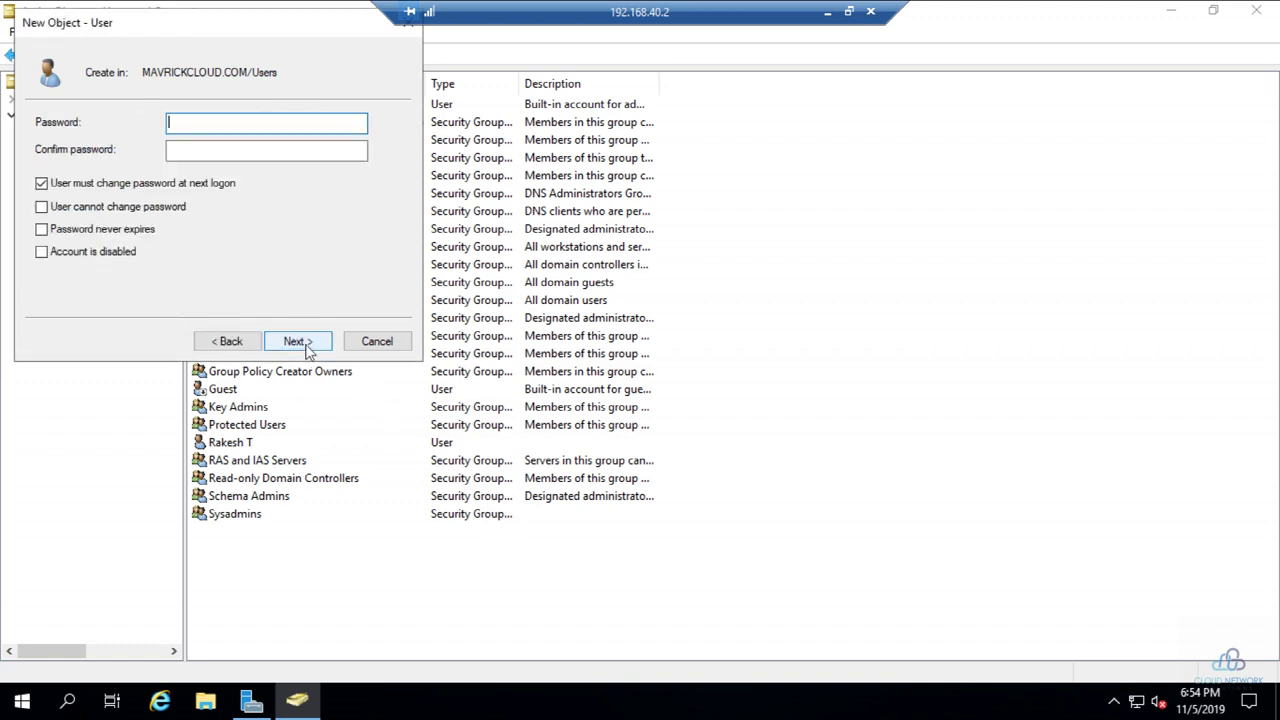
{"action": "left_click", "coordinate": [41, 183]}
{"action": "left_click", "coordinate": [206, 125]}
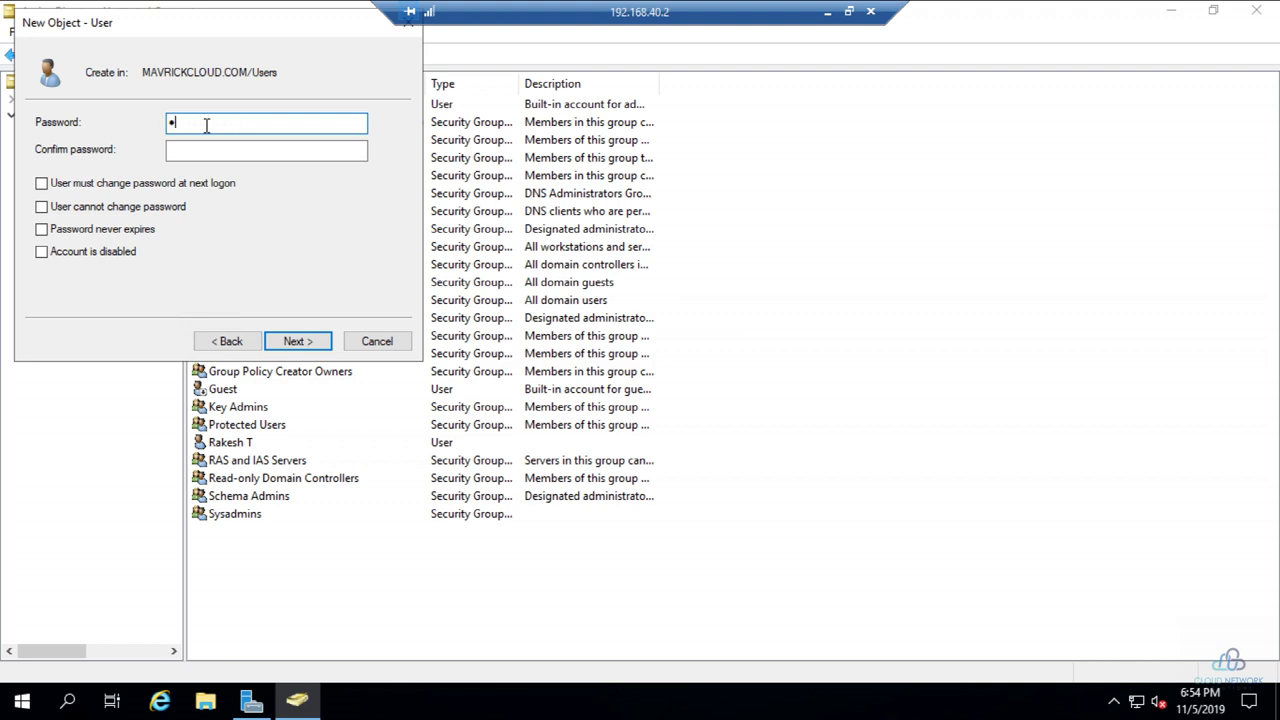
Step: Confirm the new user's password and finish creating the domain account
{"action": "type", "text": "1"}
{"action": "key", "text": "Tab"}
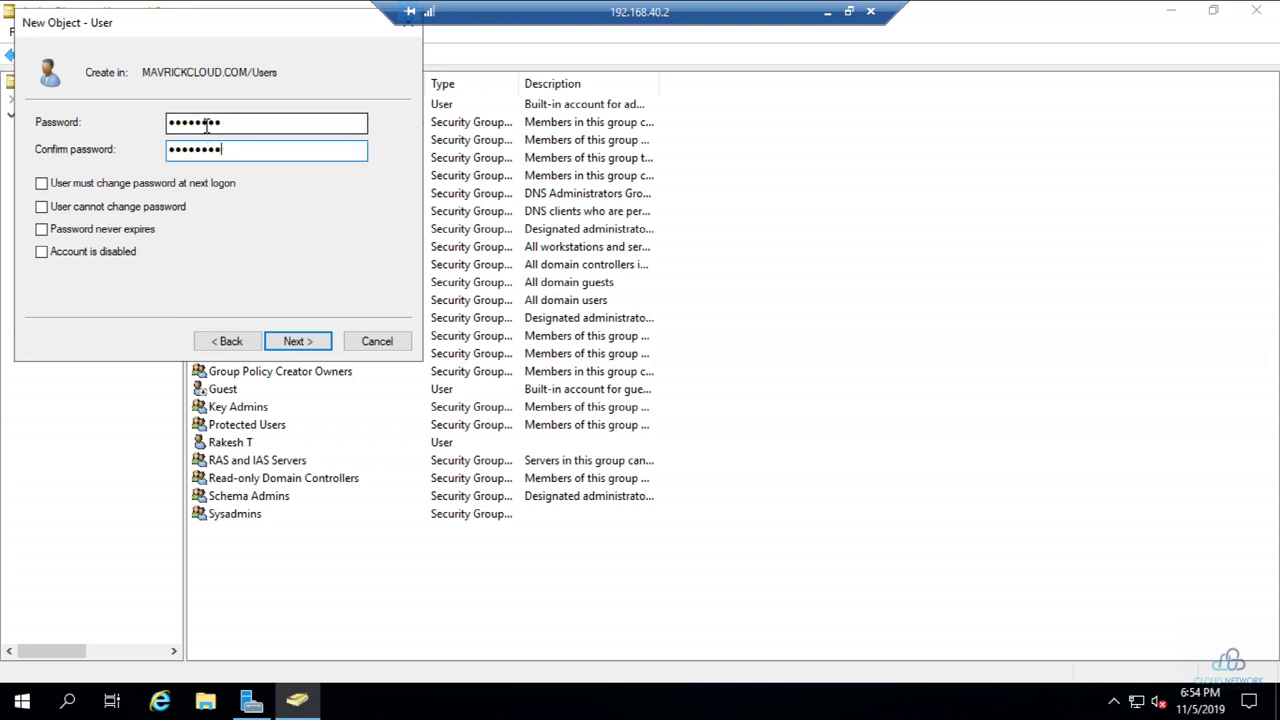
{"action": "key", "text": "Return"}
{"action": "key", "text": "Return"}
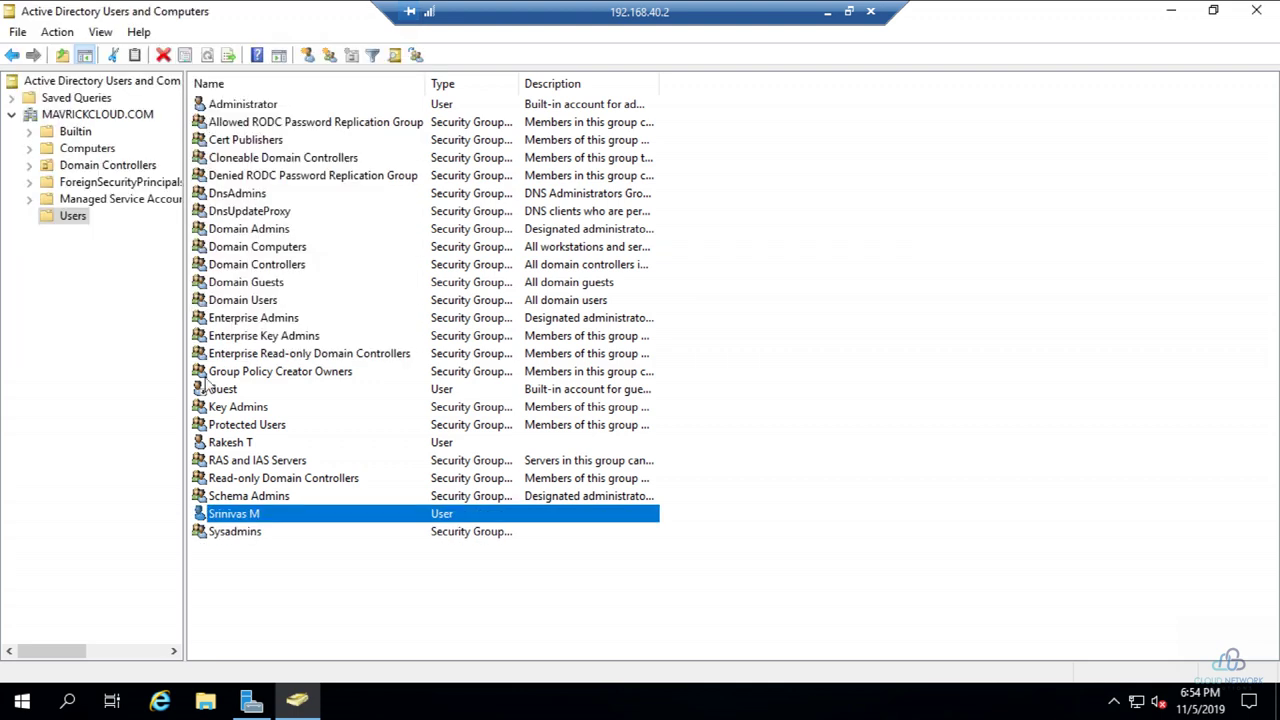
Step: In Sysadmins Properties > Members, add the user matching 'r'
{"action": "double_click", "coordinate": [213, 536]}
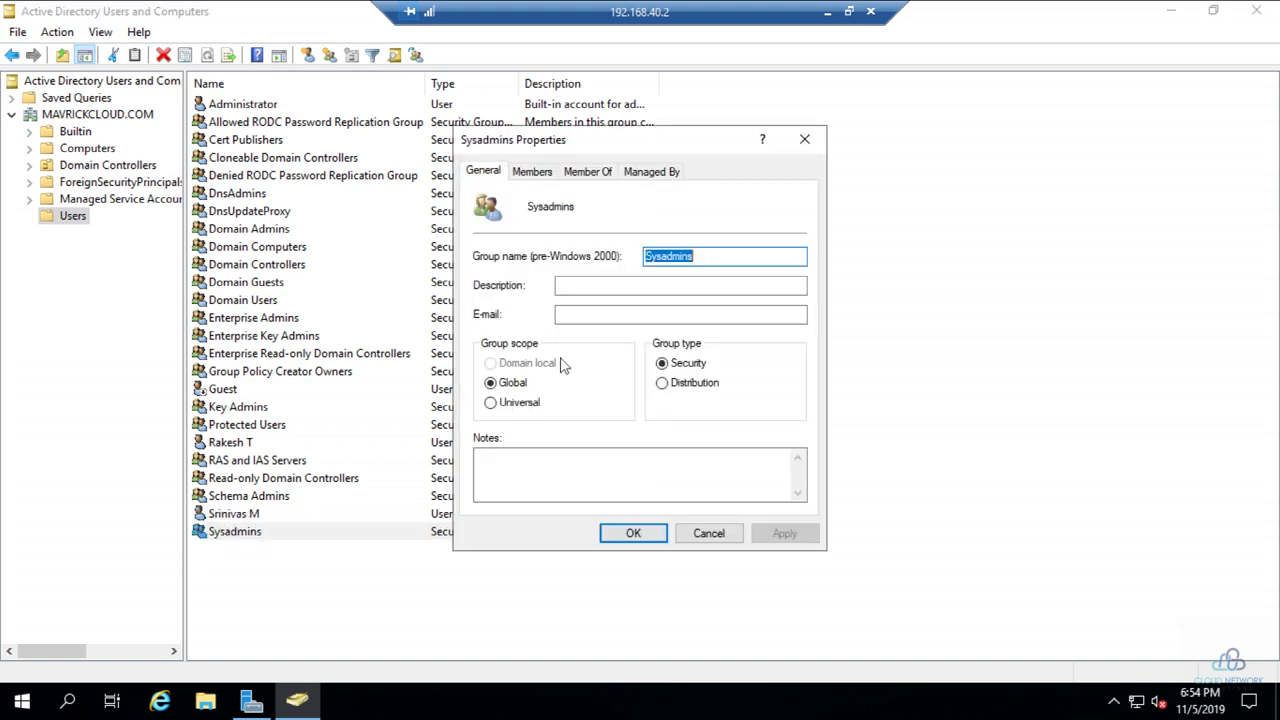
{"action": "left_click", "coordinate": [532, 172]}
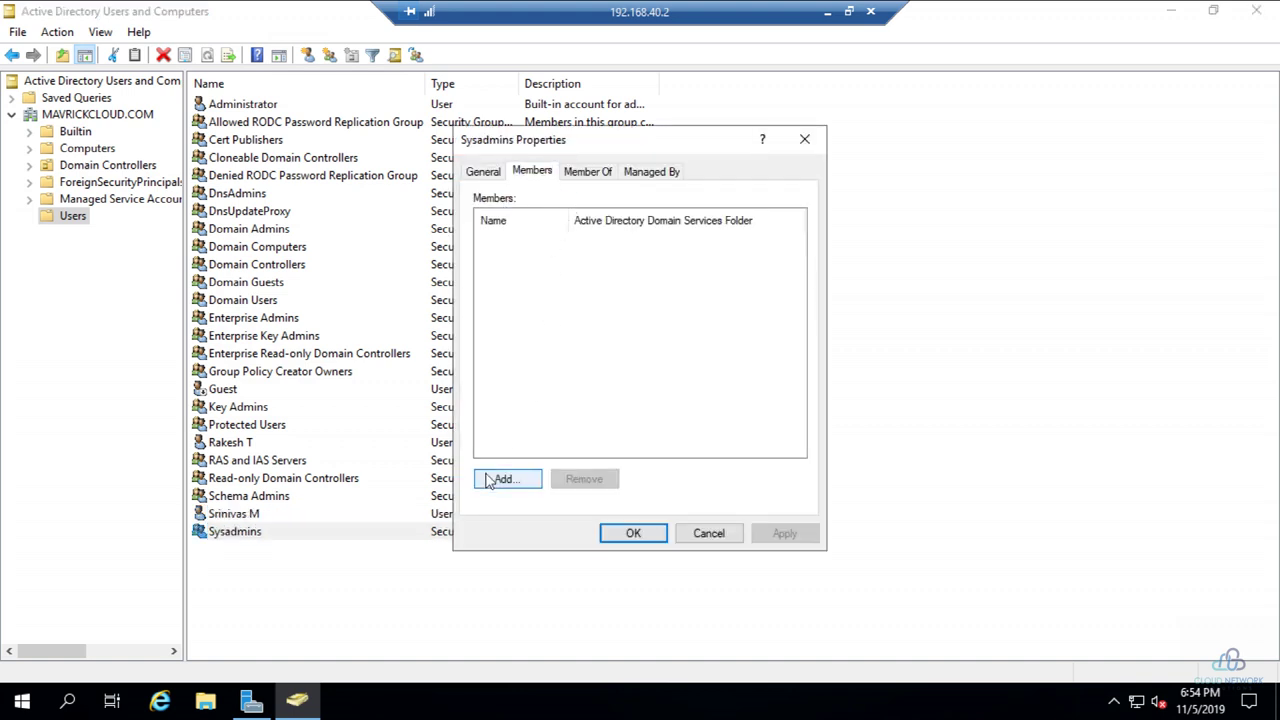
{"action": "left_click", "coordinate": [489, 481]}
{"action": "type", "text": "rake"}
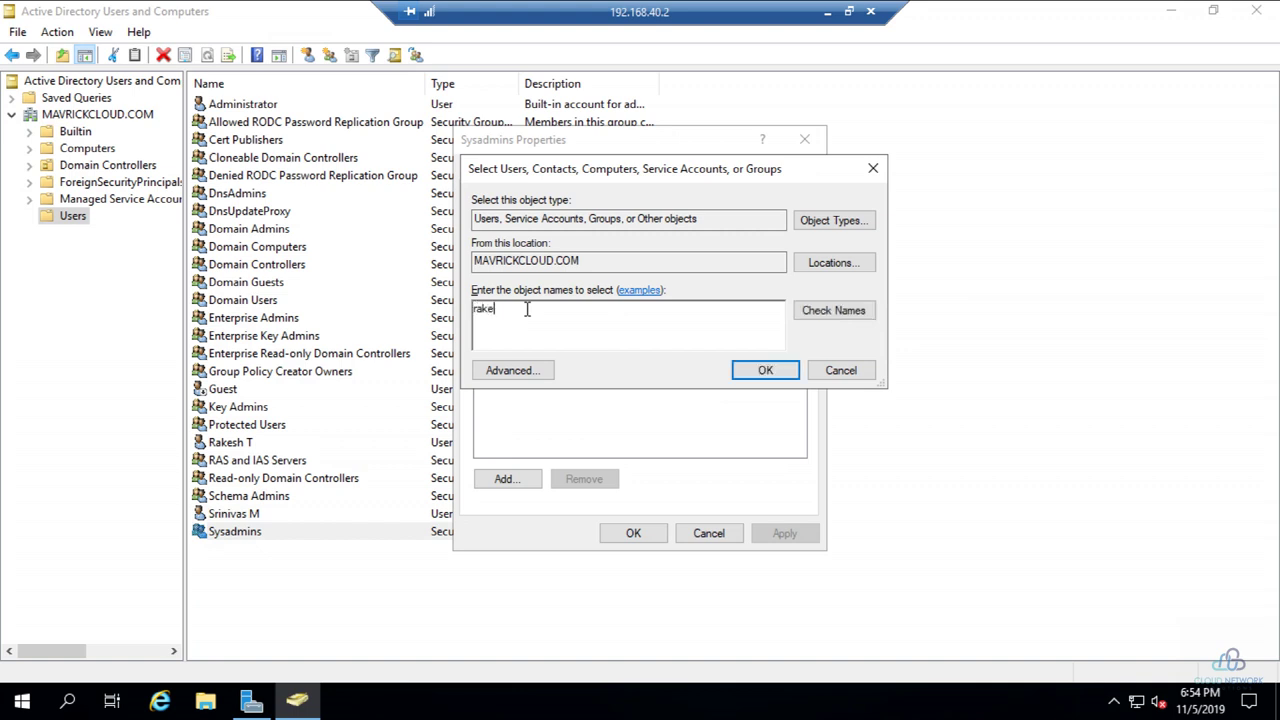
{"action": "key", "text": "Return"}
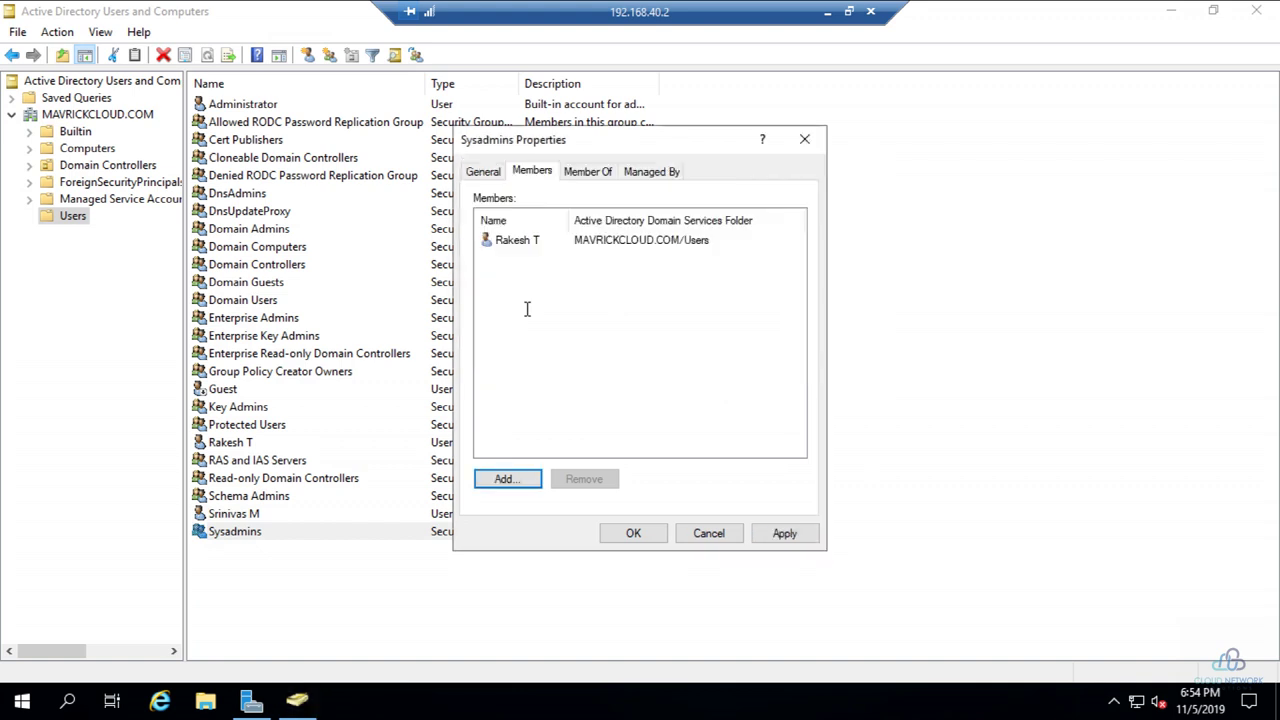
Step: Add the second user resolved from 'sr', apply, and close Active Directory Users and Computers
{"action": "left_click", "coordinate": [505, 479]}
{"action": "type", "text": "s"}
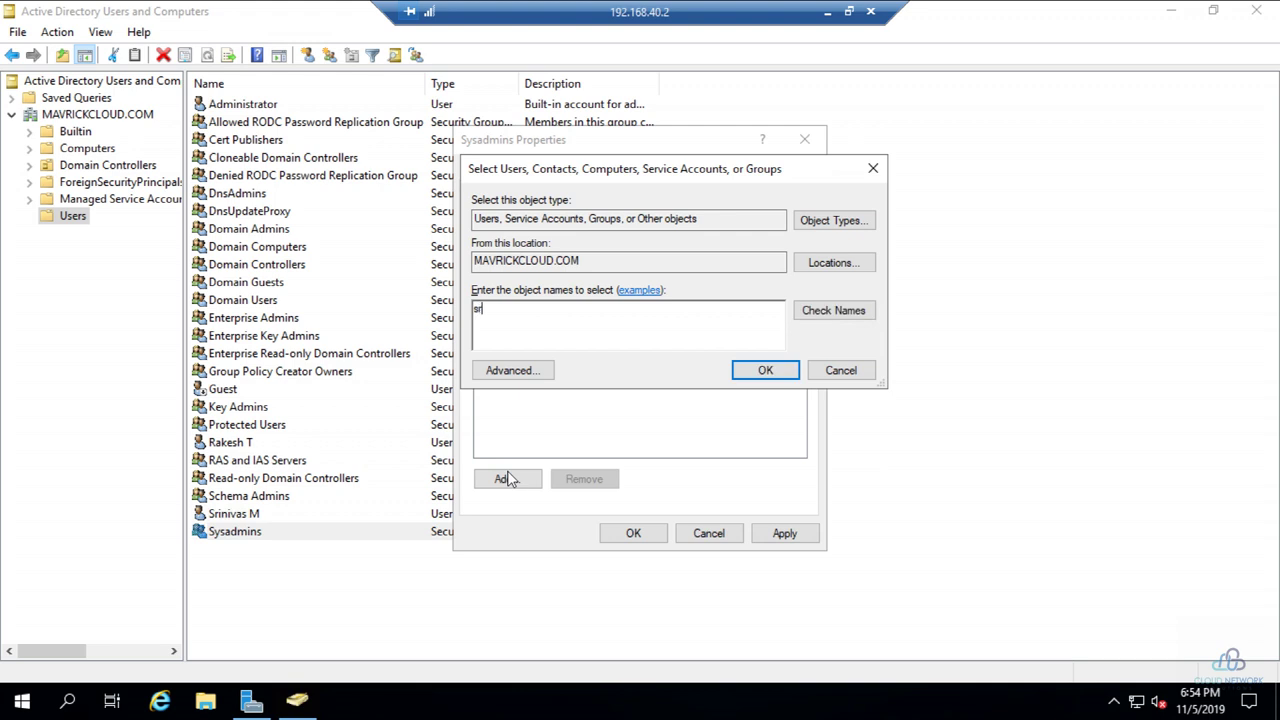
{"action": "type", "text": "r"}
{"action": "left_click", "coordinate": [822, 320]}
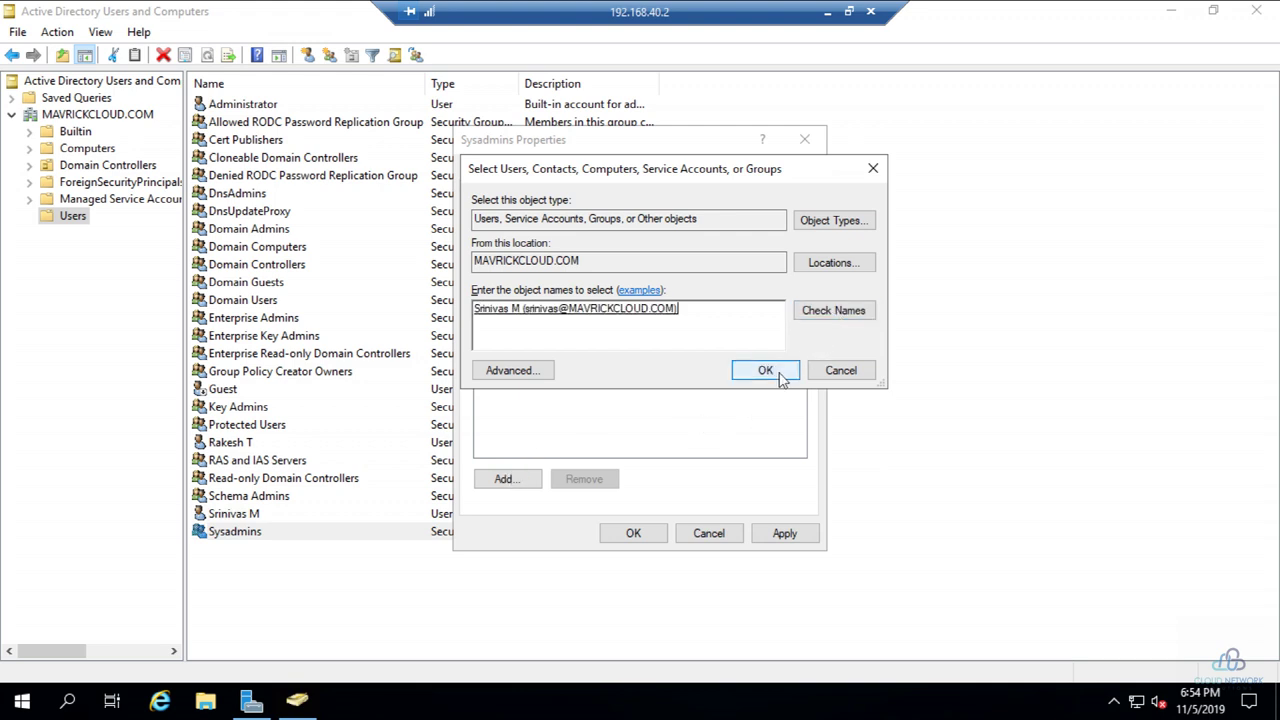
{"action": "left_click", "coordinate": [780, 375]}
{"action": "left_click", "coordinate": [784, 533]}
{"action": "left_click", "coordinate": [633, 533]}
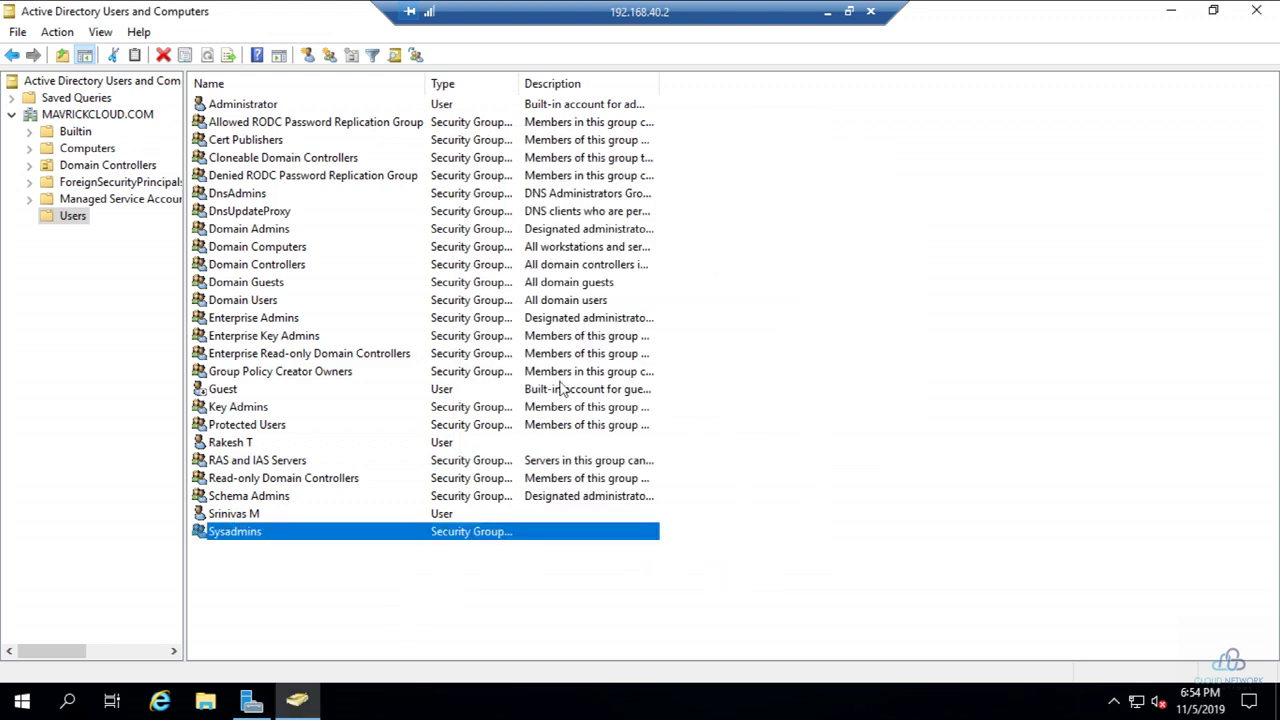
{"action": "left_click", "coordinate": [1256, 10]}
Step: Minimize the current session and restore the 192.168.40.4 Remote Desktop session
{"action": "left_click", "coordinate": [827, 11]}
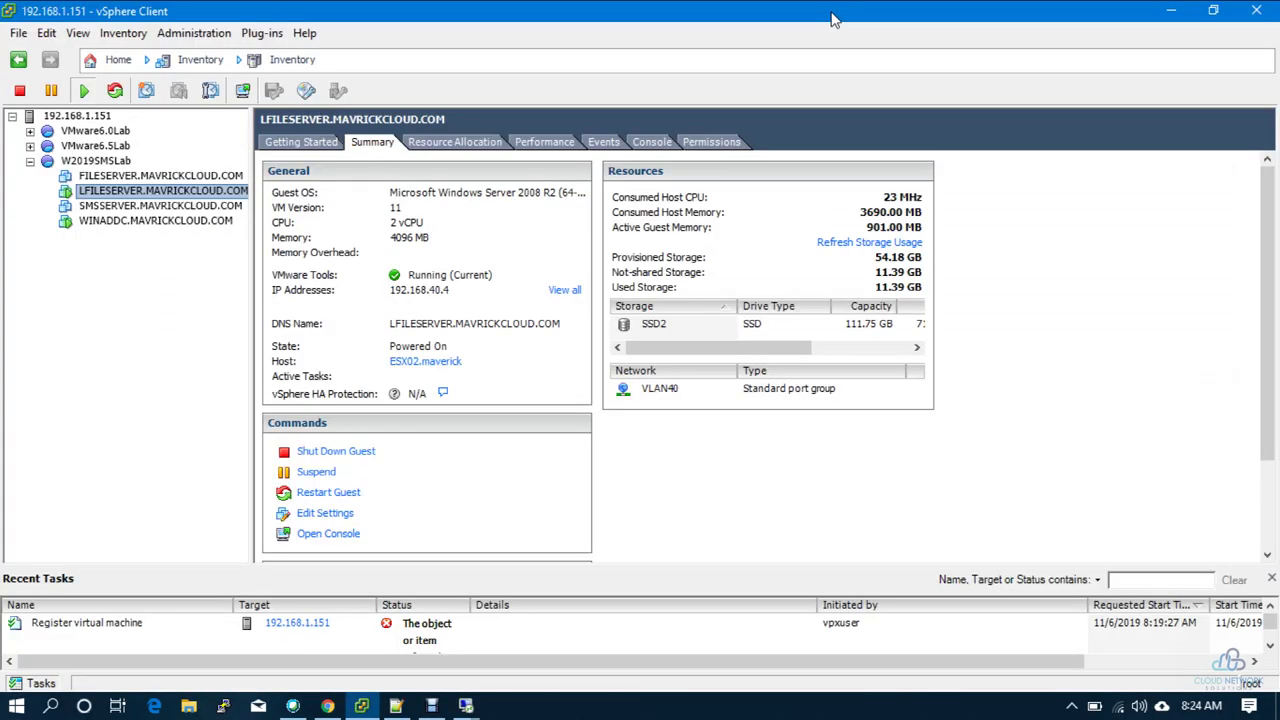
{"action": "mouse_move", "coordinate": [466, 706]}
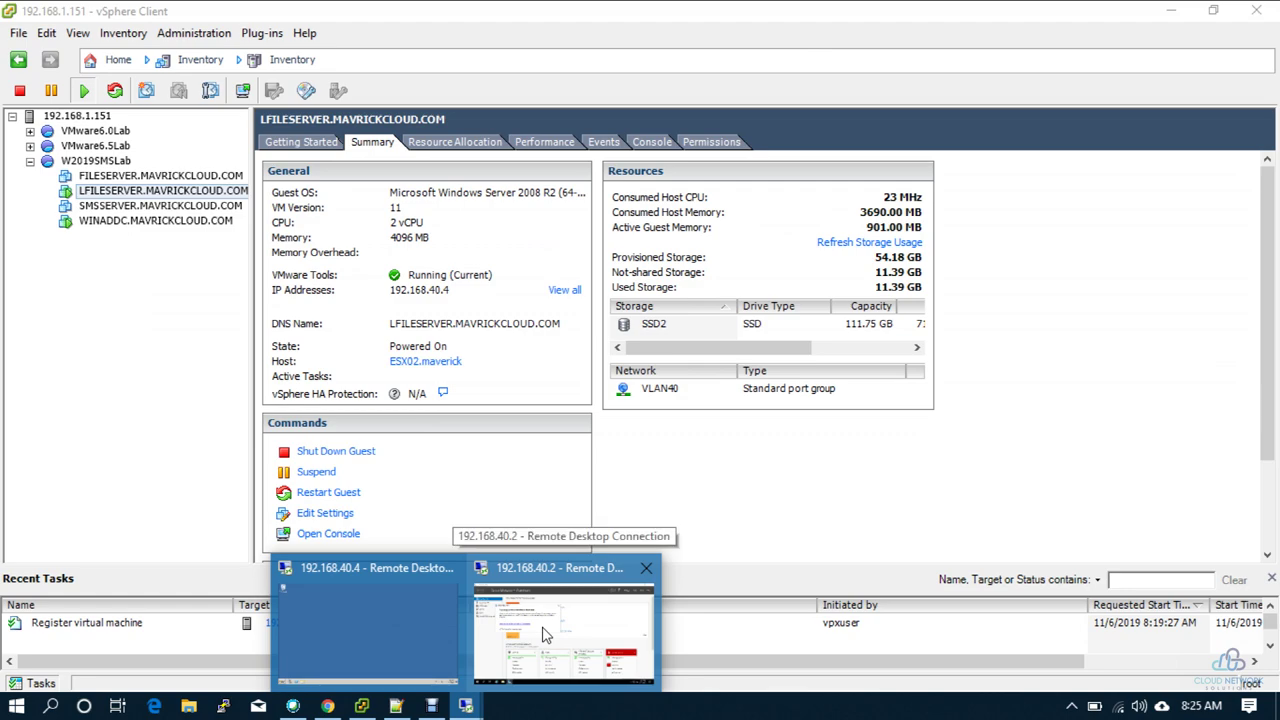
{"action": "left_click", "coordinate": [362, 606]}
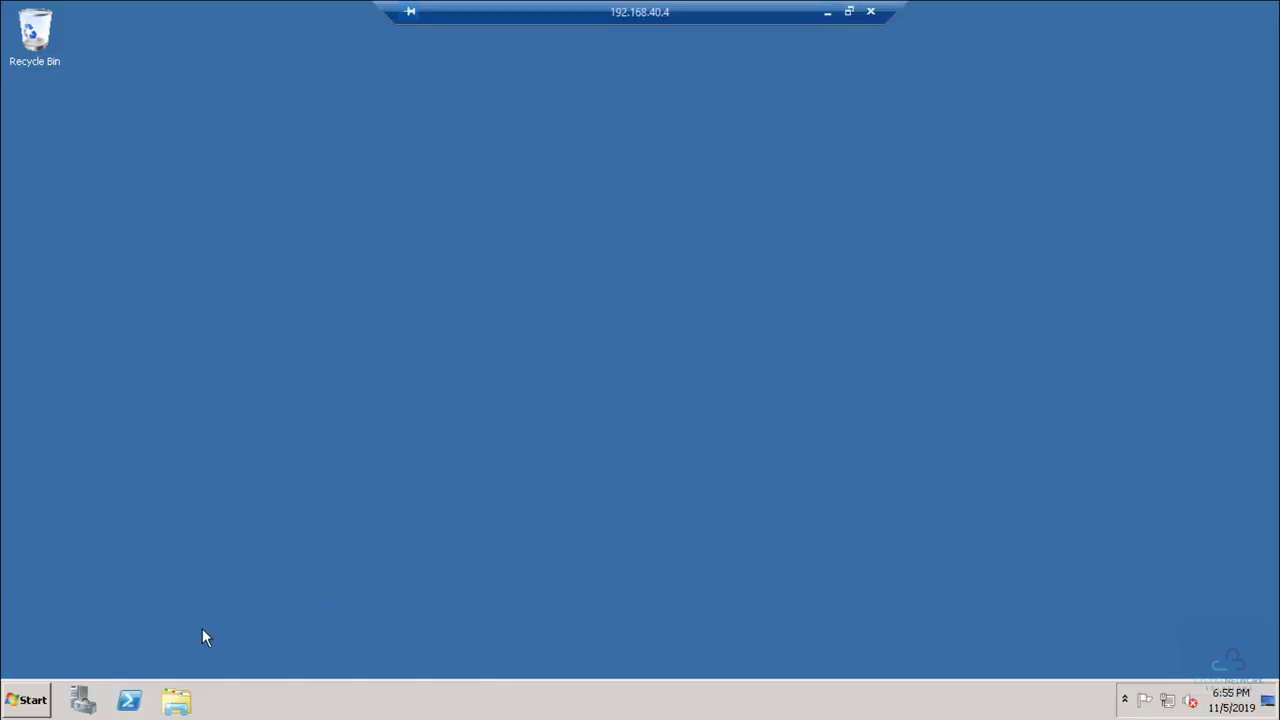
Step: Launch Computer Management and list the groups under Local Users and Groups
{"action": "left_click", "coordinate": [29, 700]}
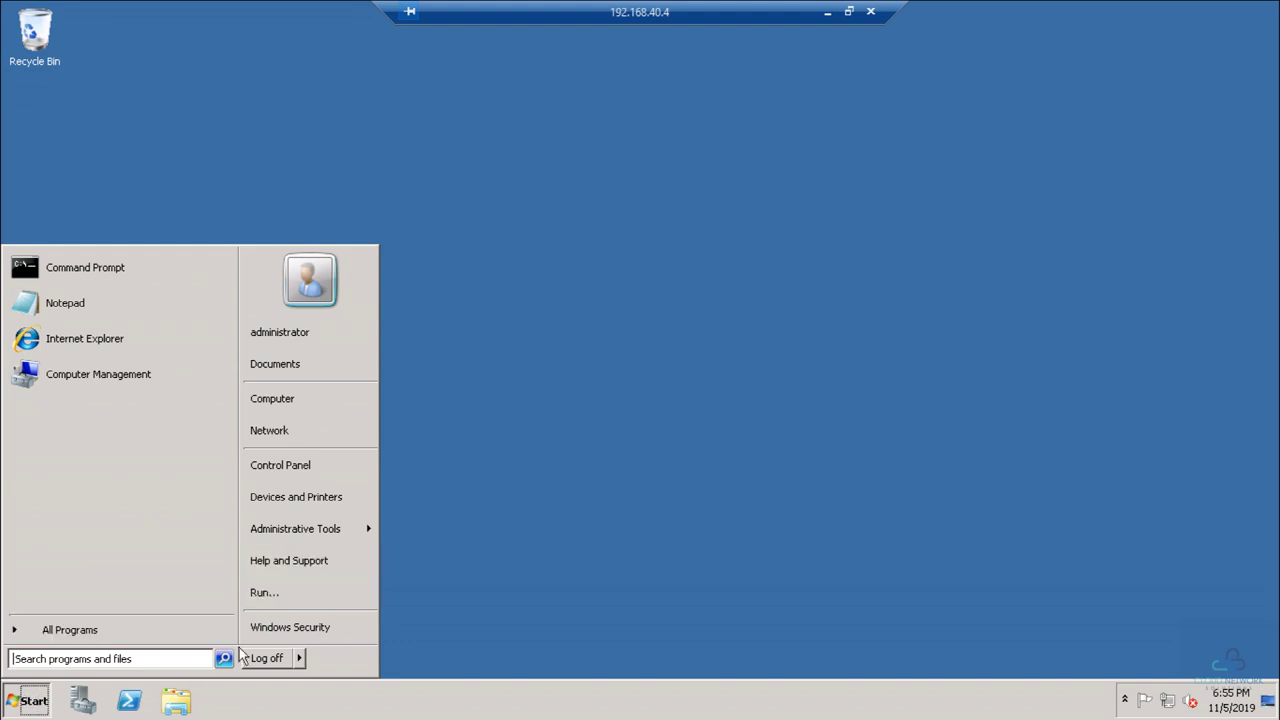
{"action": "mouse_move", "coordinate": [368, 530]}
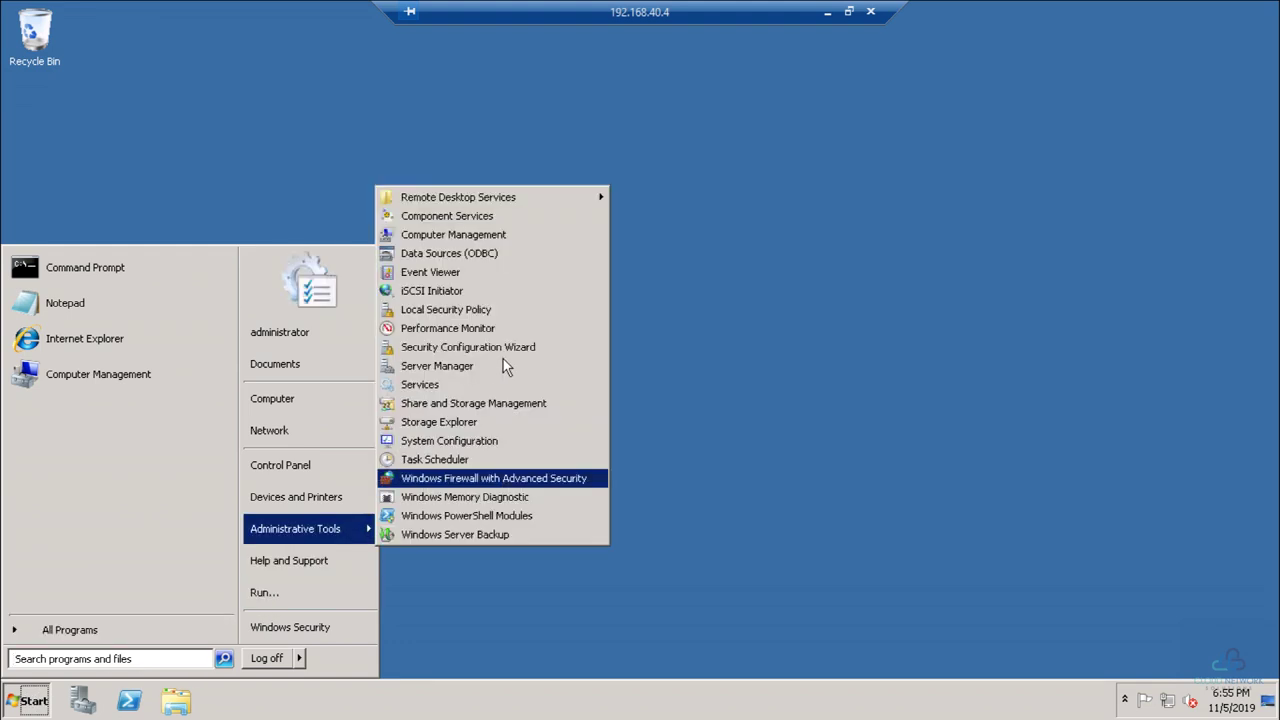
{"action": "left_click", "coordinate": [488, 237]}
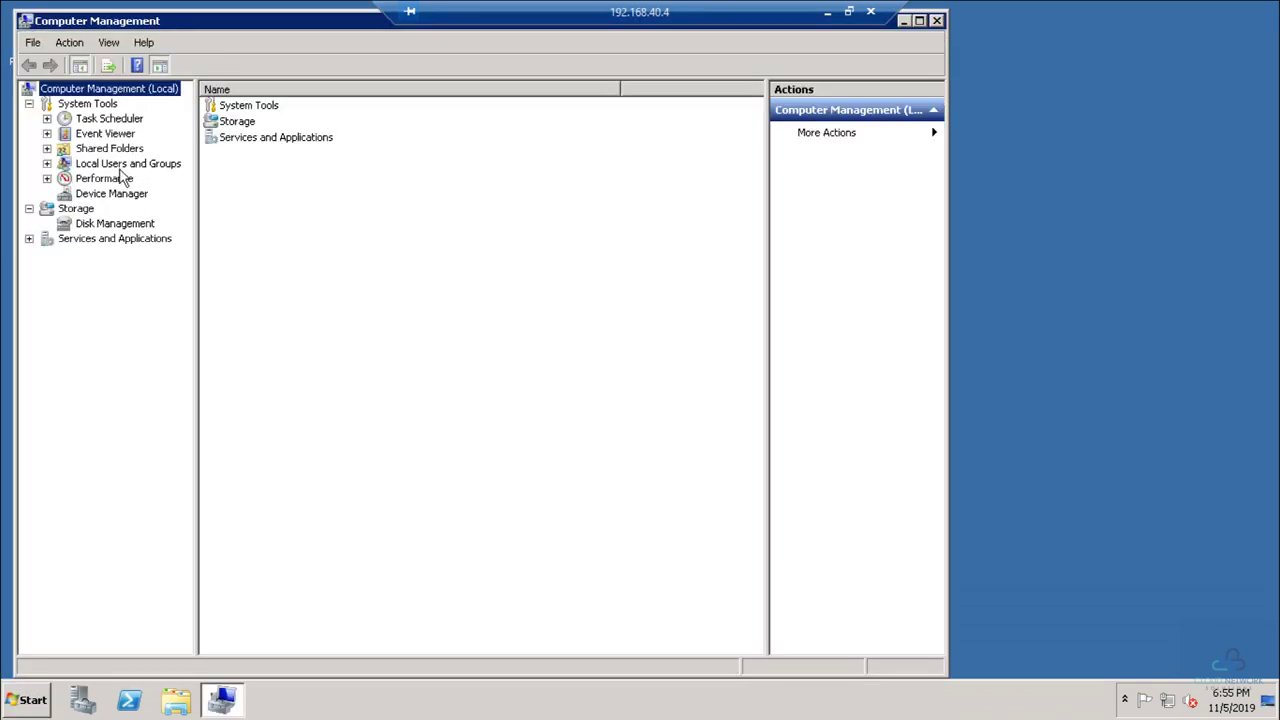
{"action": "left_click", "coordinate": [116, 164]}
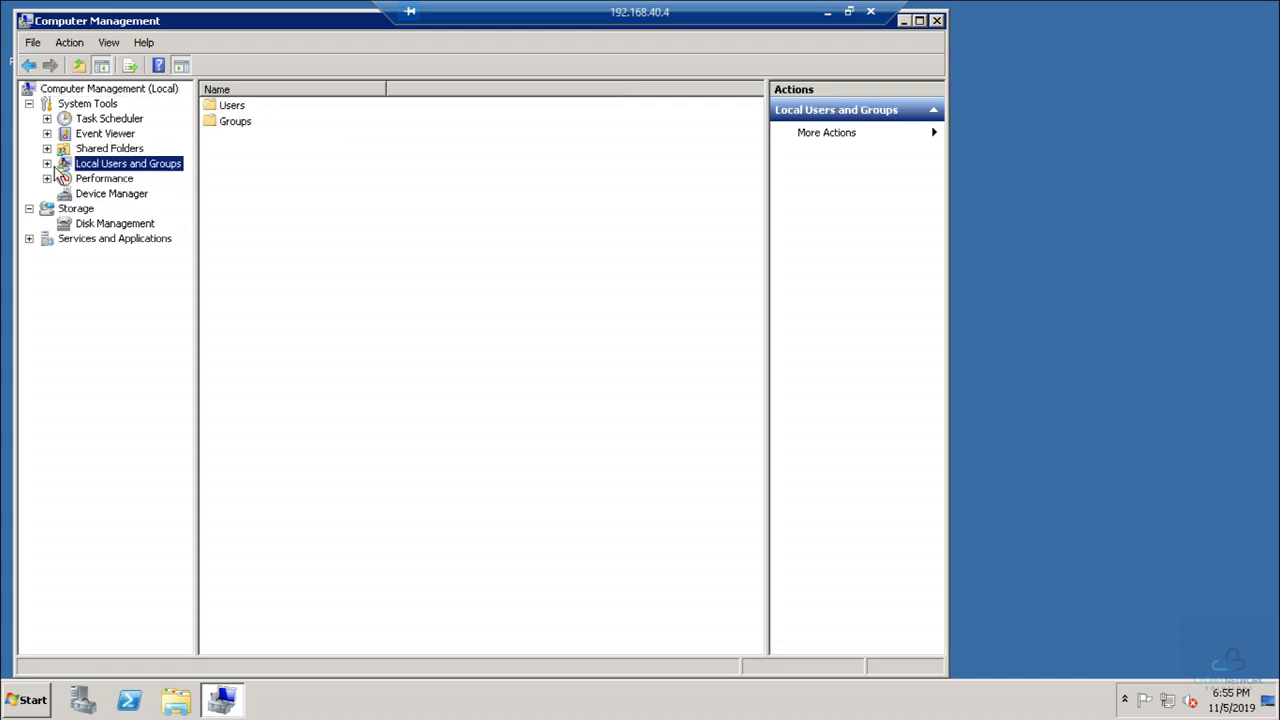
{"action": "left_click", "coordinate": [47, 163]}
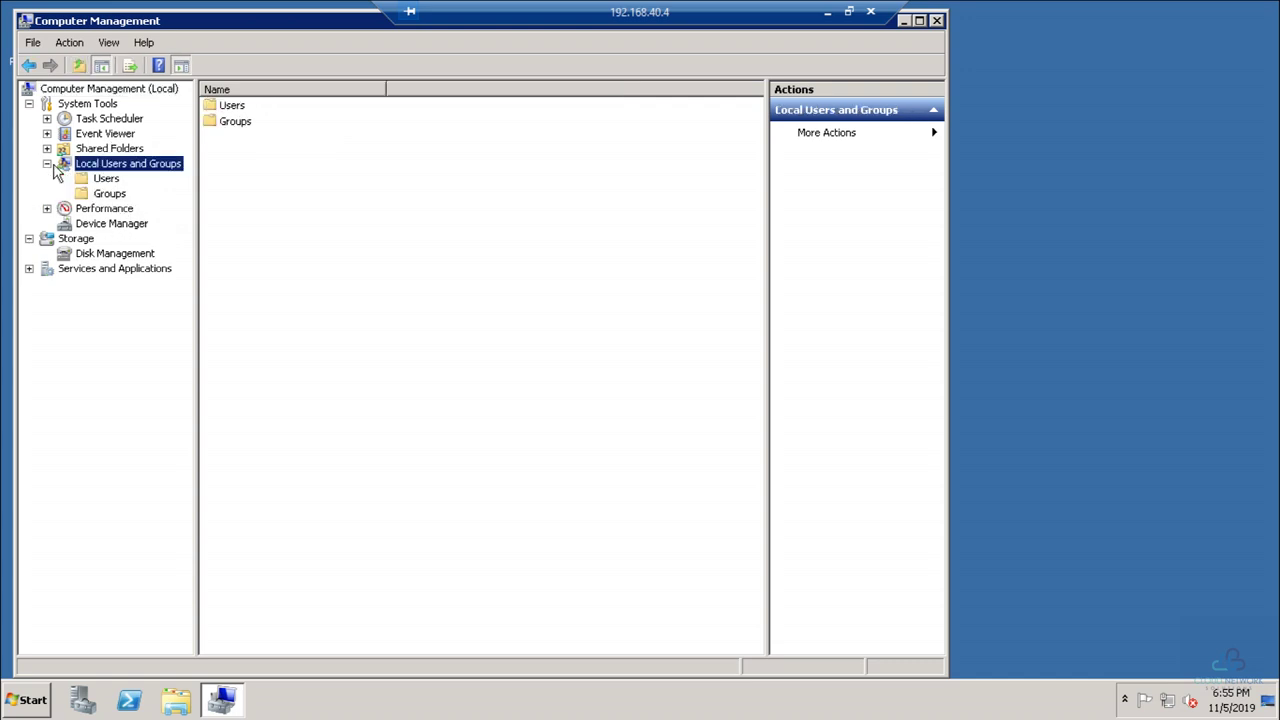
{"action": "left_click", "coordinate": [96, 195]}
Step: Add the domain Sysadmins group to the local Administrators group and apply
{"action": "double_click", "coordinate": [276, 108]}
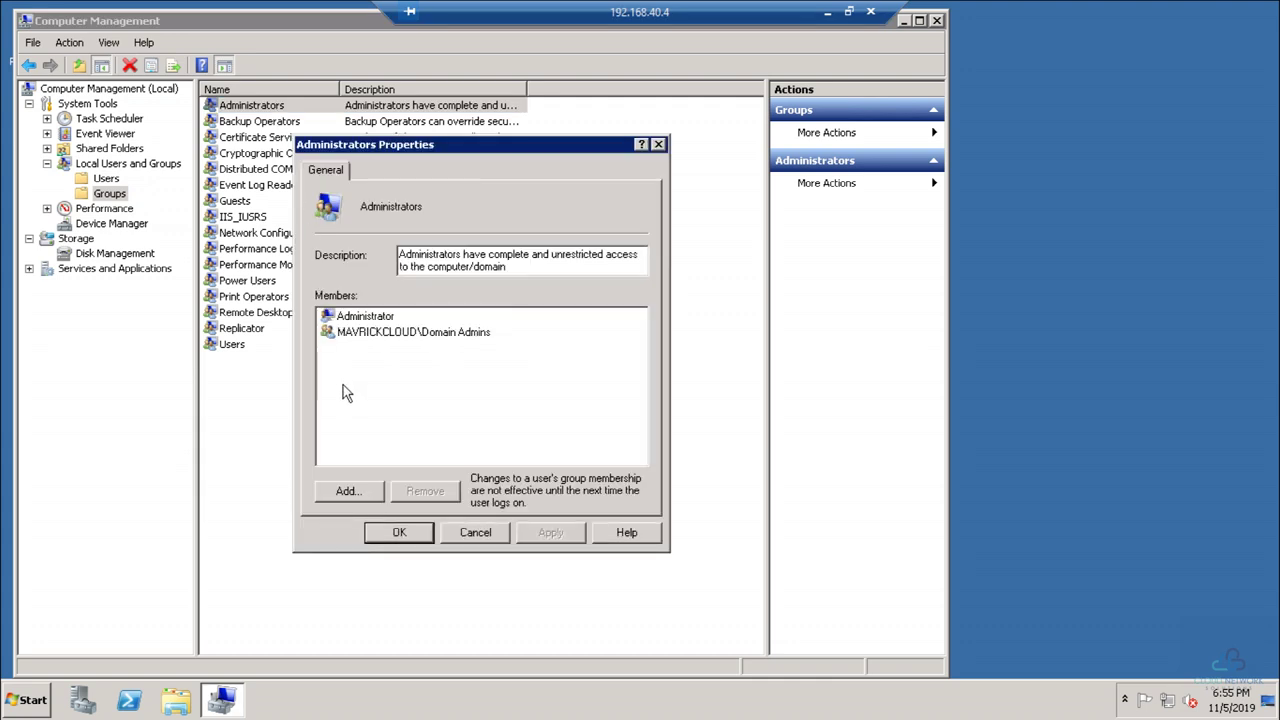
{"action": "left_click", "coordinate": [347, 492]}
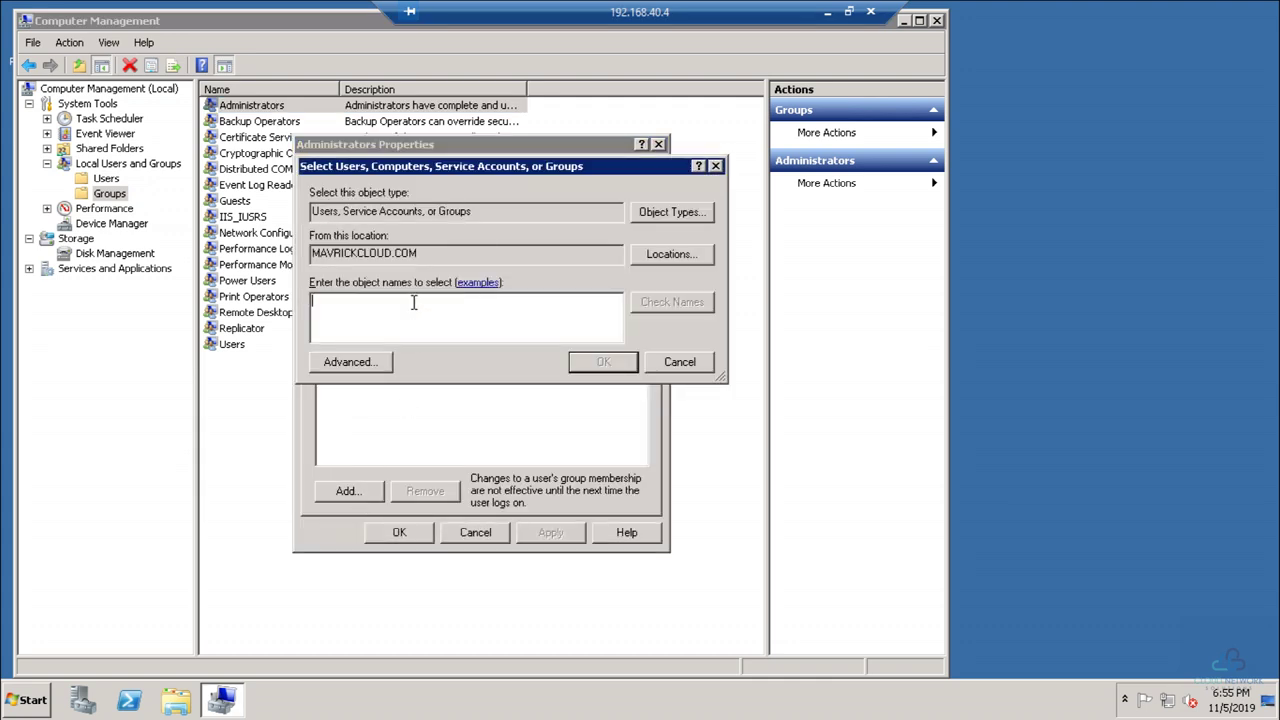
{"action": "type", "text": "sysadmin"}
{"action": "key", "text": "Return"}
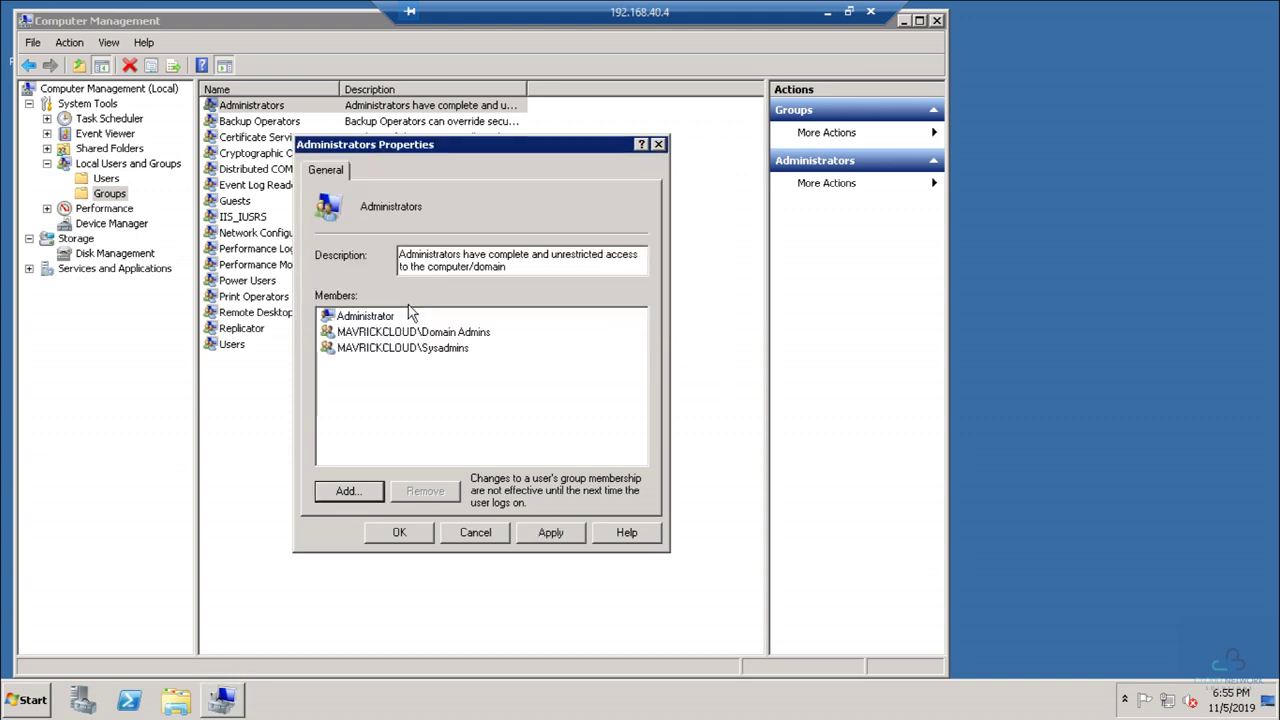
{"action": "left_click", "coordinate": [549, 534]}
{"action": "left_click", "coordinate": [399, 532]}
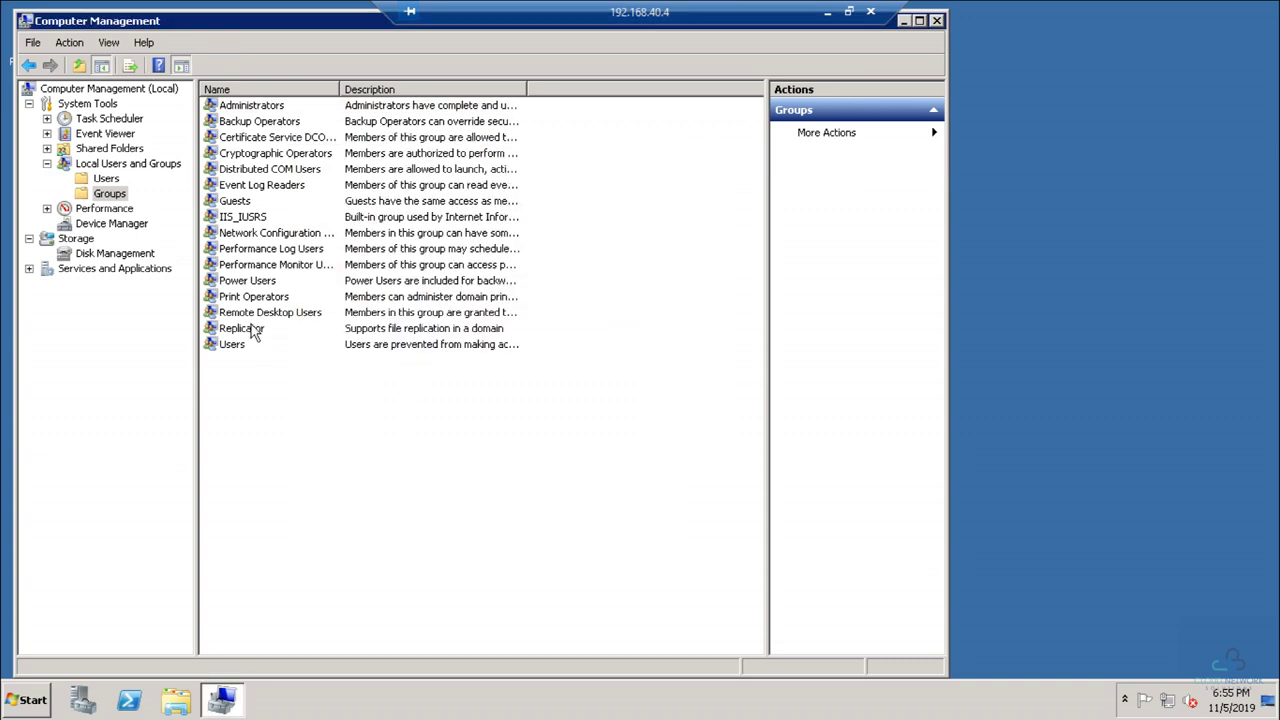
Step: Add the domain Sysadmins group to the local Remote Desktop Users group
{"action": "double_click", "coordinate": [340, 89]}
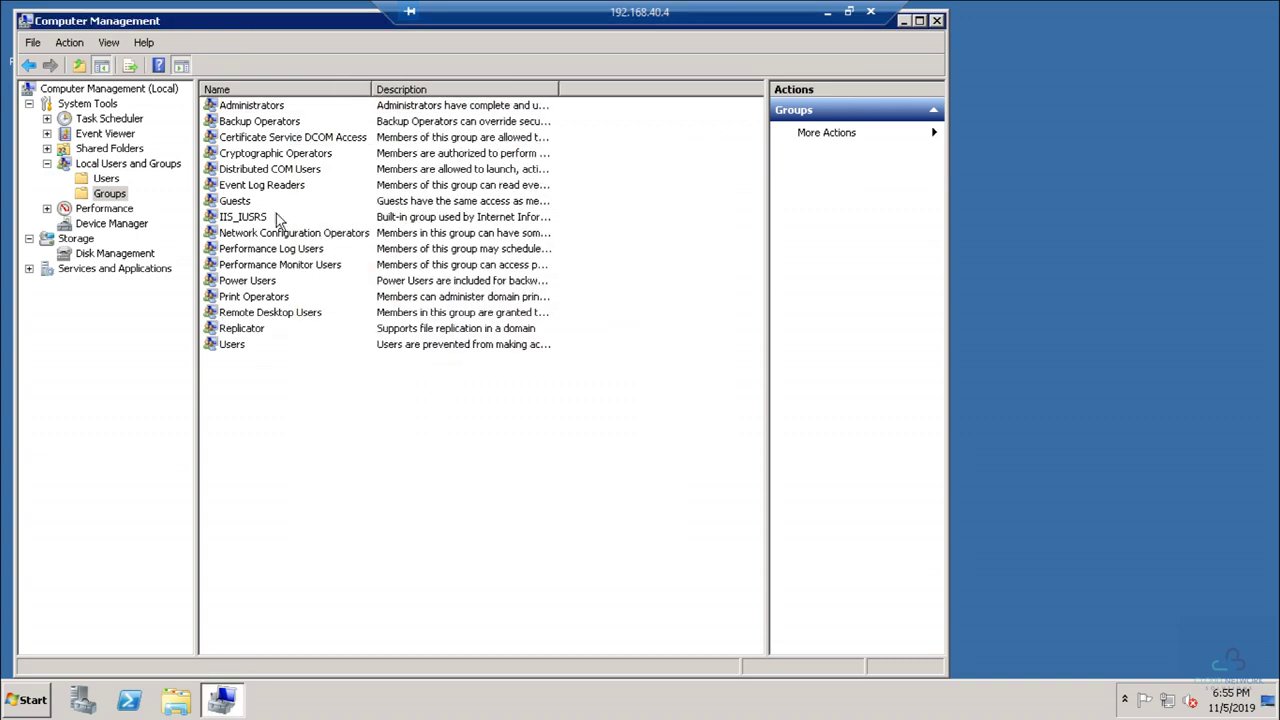
{"action": "double_click", "coordinate": [256, 314]}
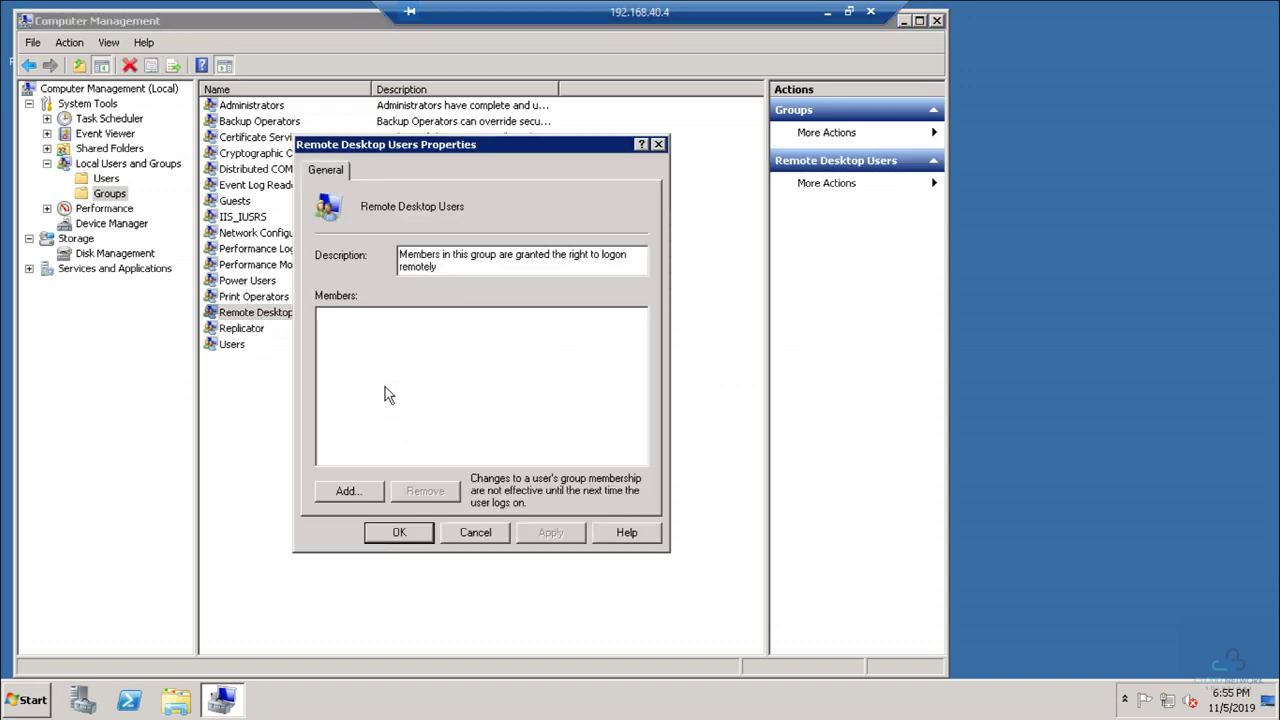
{"action": "left_click", "coordinate": [350, 490]}
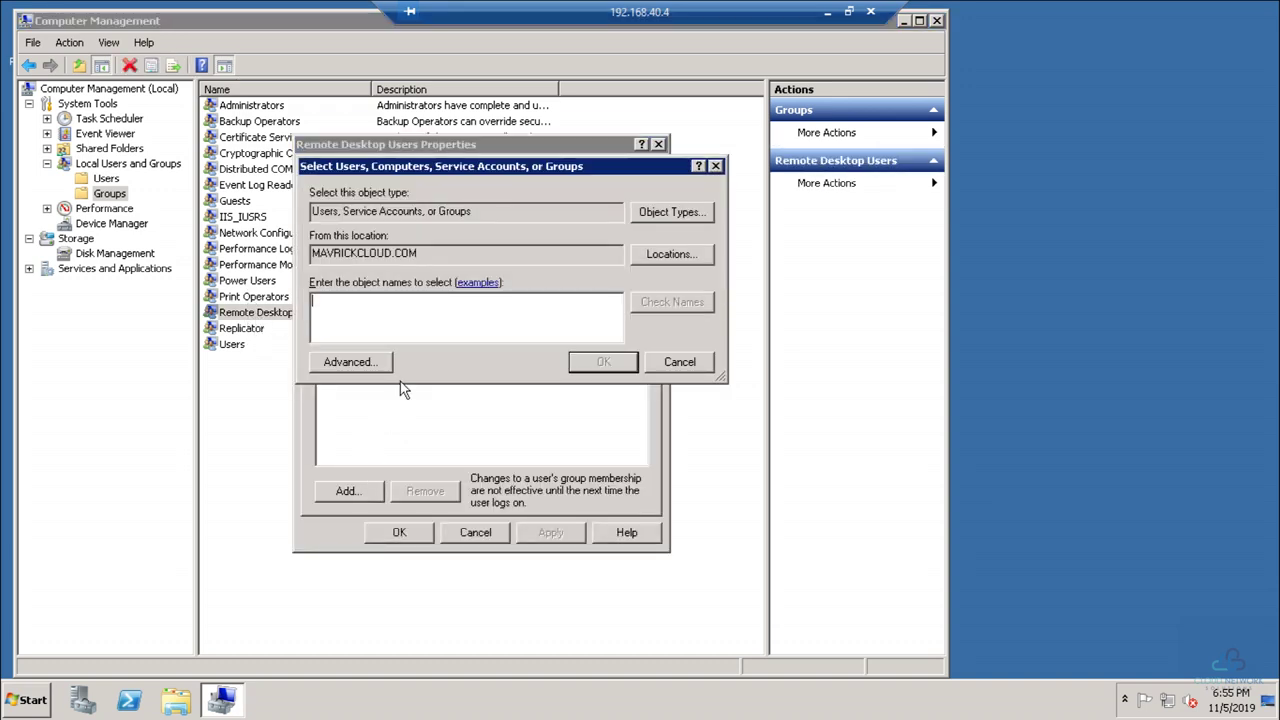
{"action": "type", "text": "sysadmin"}
{"action": "key", "text": "Return"}
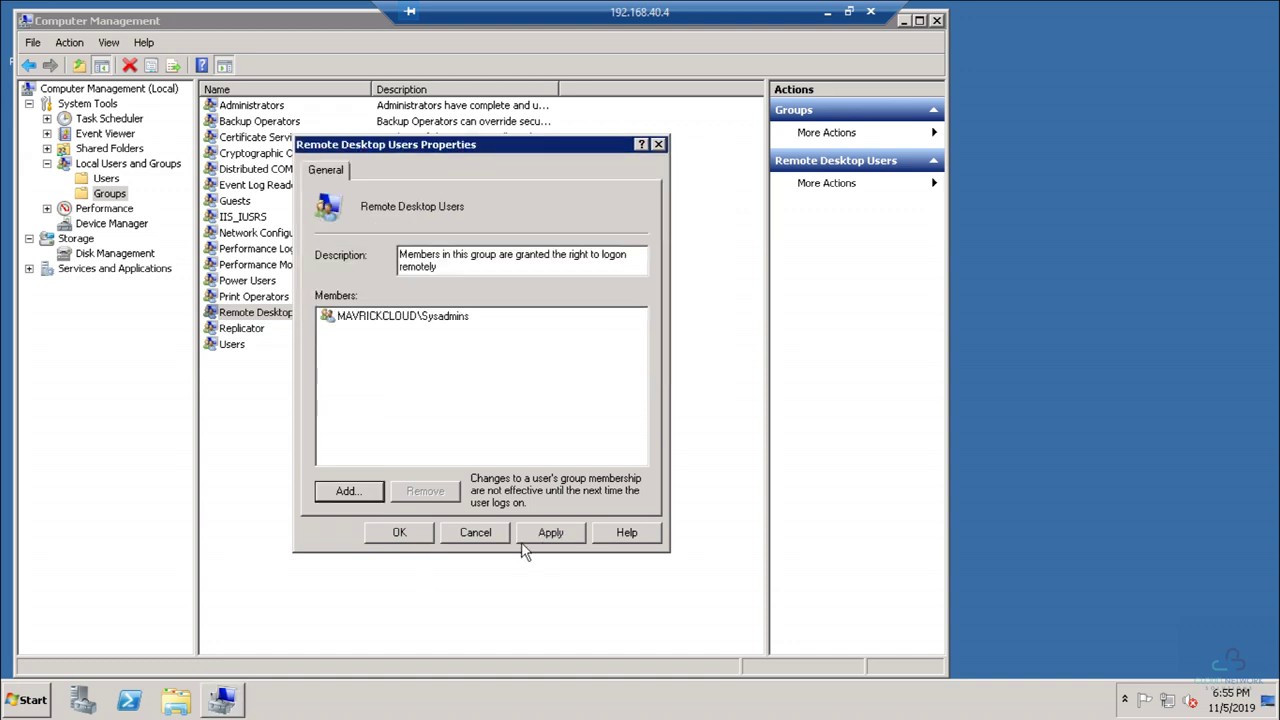
{"action": "left_click", "coordinate": [417, 537]}
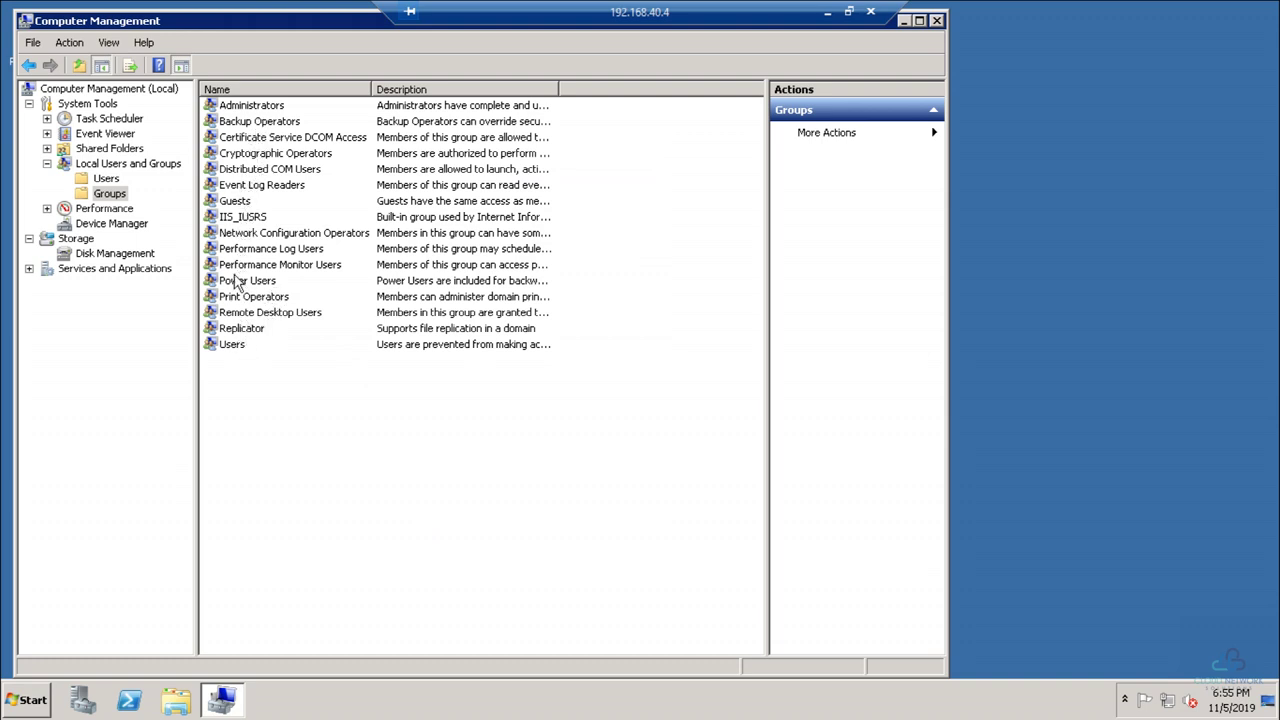
Step: Show the local Users list, dismiss its context menu, and close Computer Management
{"action": "left_click", "coordinate": [106, 178]}
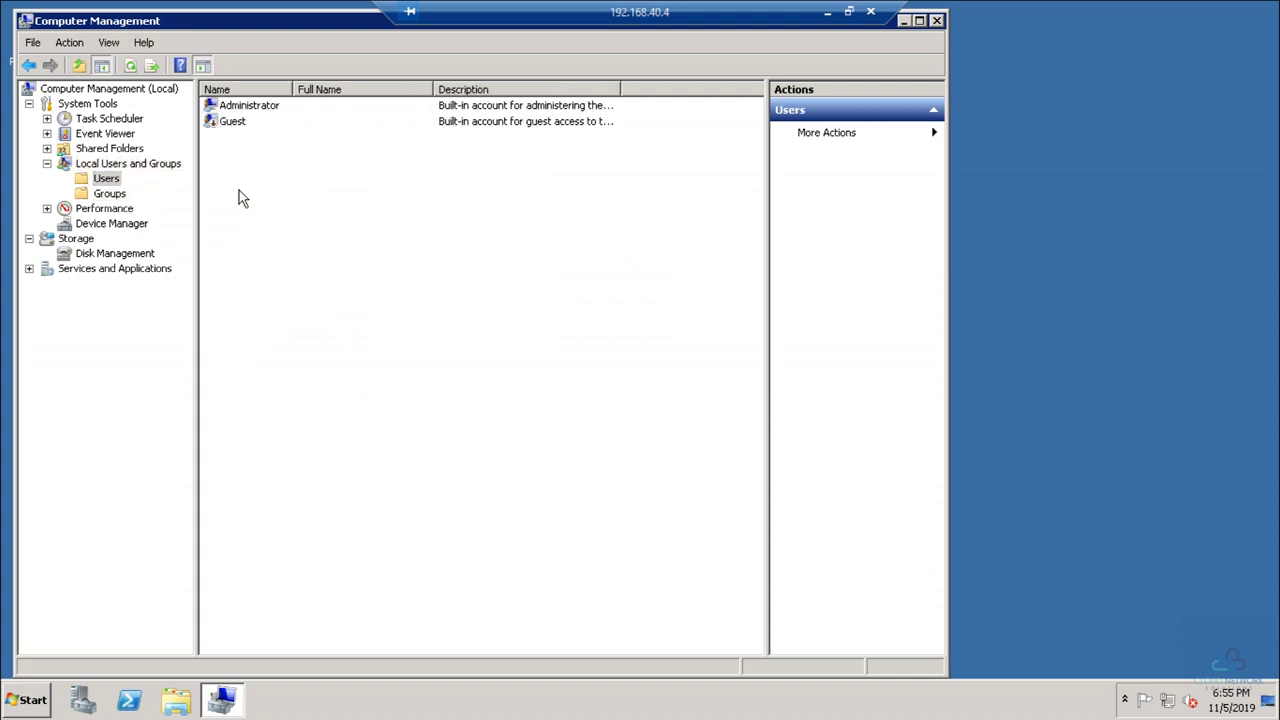
{"action": "right_click", "coordinate": [247, 151]}
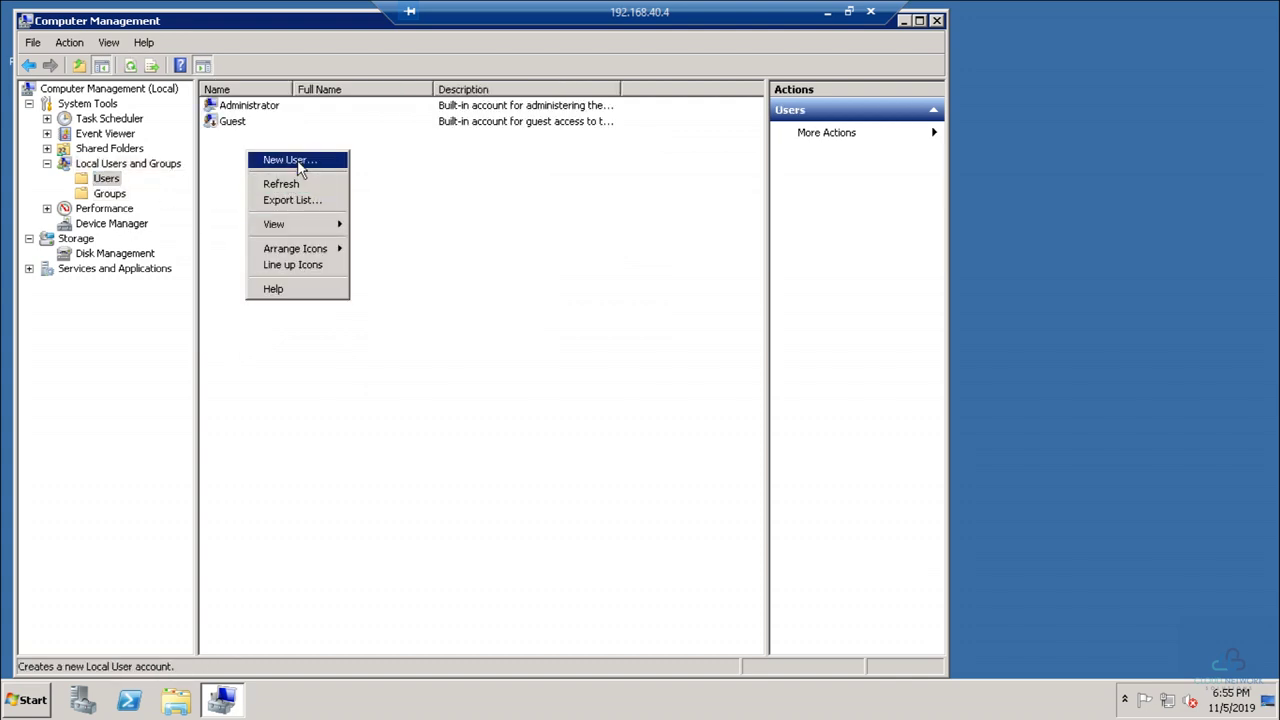
{"action": "left_click", "coordinate": [79, 348]}
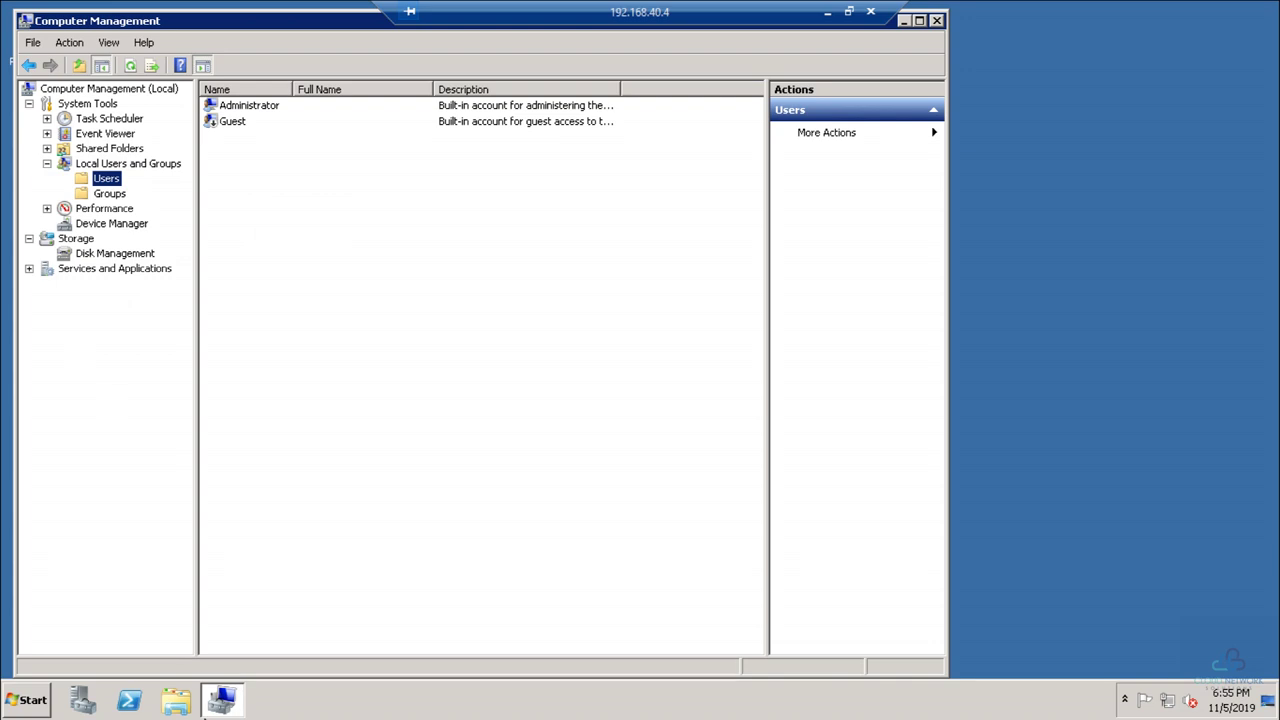
{"action": "left_click", "coordinate": [936, 20]}
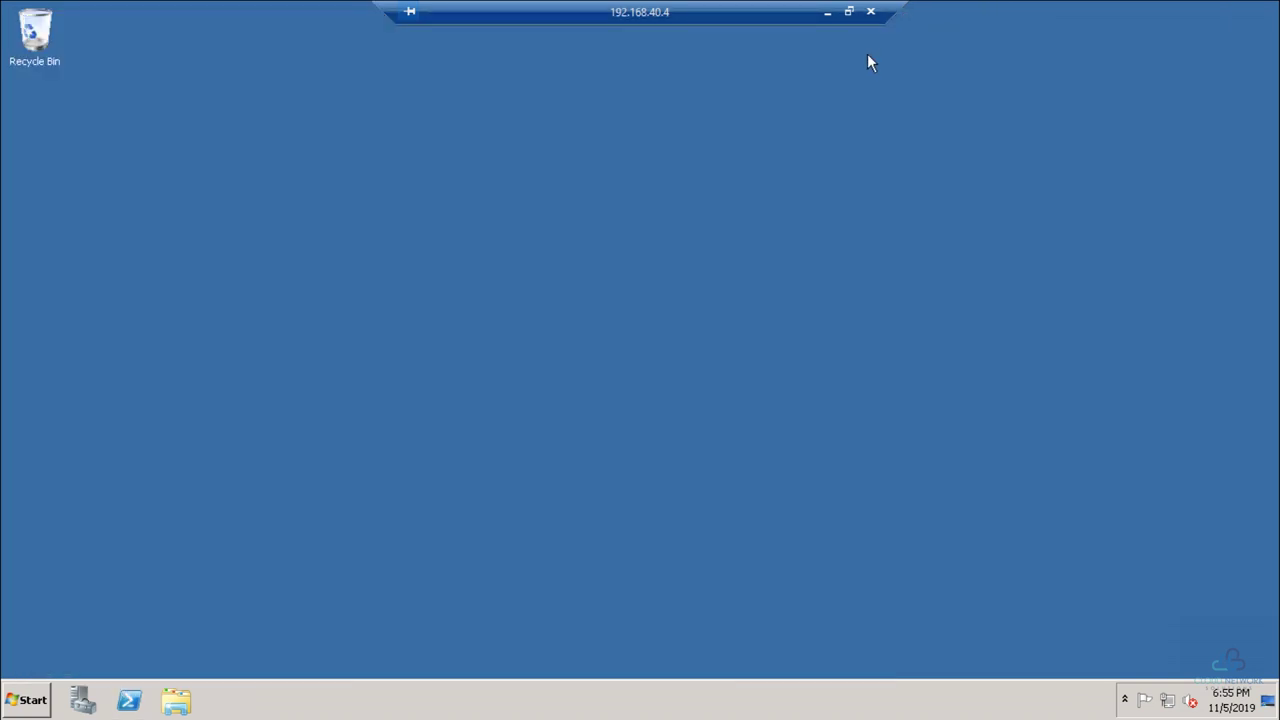
Step: Open the Properties of the New Volume (E:) drive from Windows Explorer
{"action": "left_click", "coordinate": [172, 703]}
{"action": "left_click", "coordinate": [322, 365]}
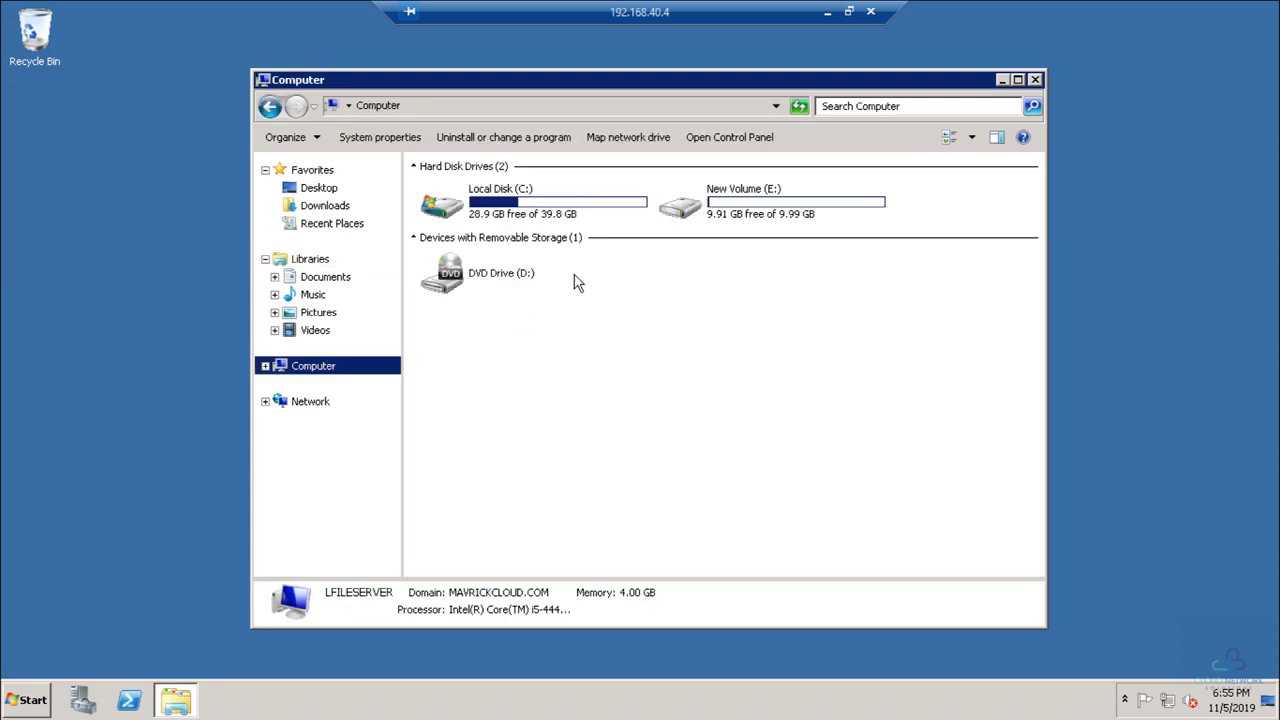
{"action": "double_click", "coordinate": [725, 200]}
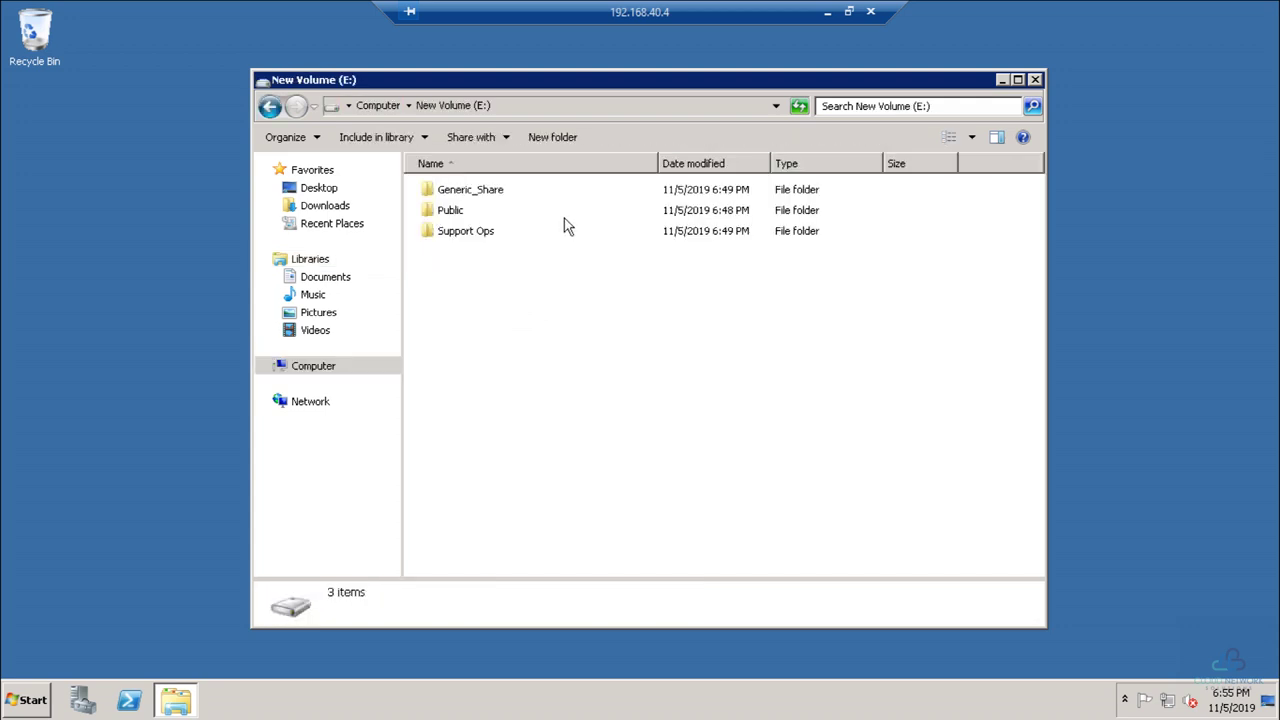
{"action": "left_click", "coordinate": [300, 366]}
{"action": "right_click", "coordinate": [745, 205]}
{"action": "left_click", "coordinate": [783, 442]}
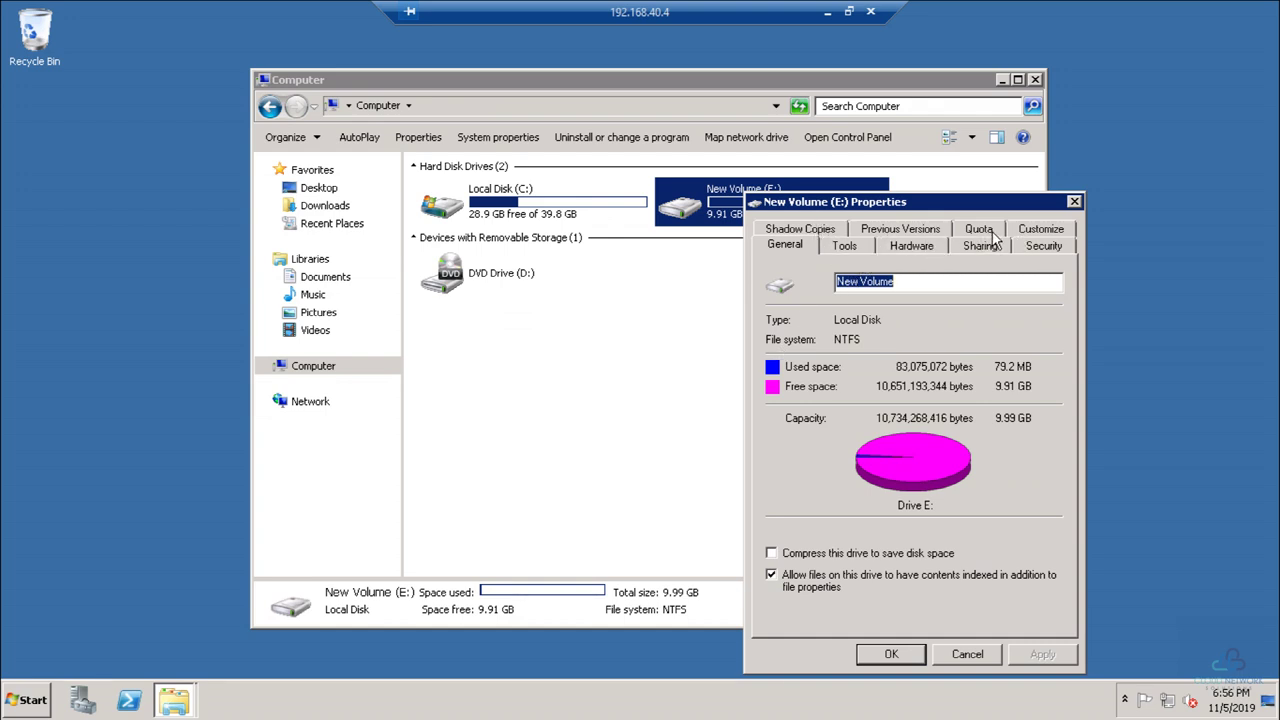
Step: On the Security tab, add the Sysadmins group to the drive's permissions
{"action": "left_click", "coordinate": [1040, 244]}
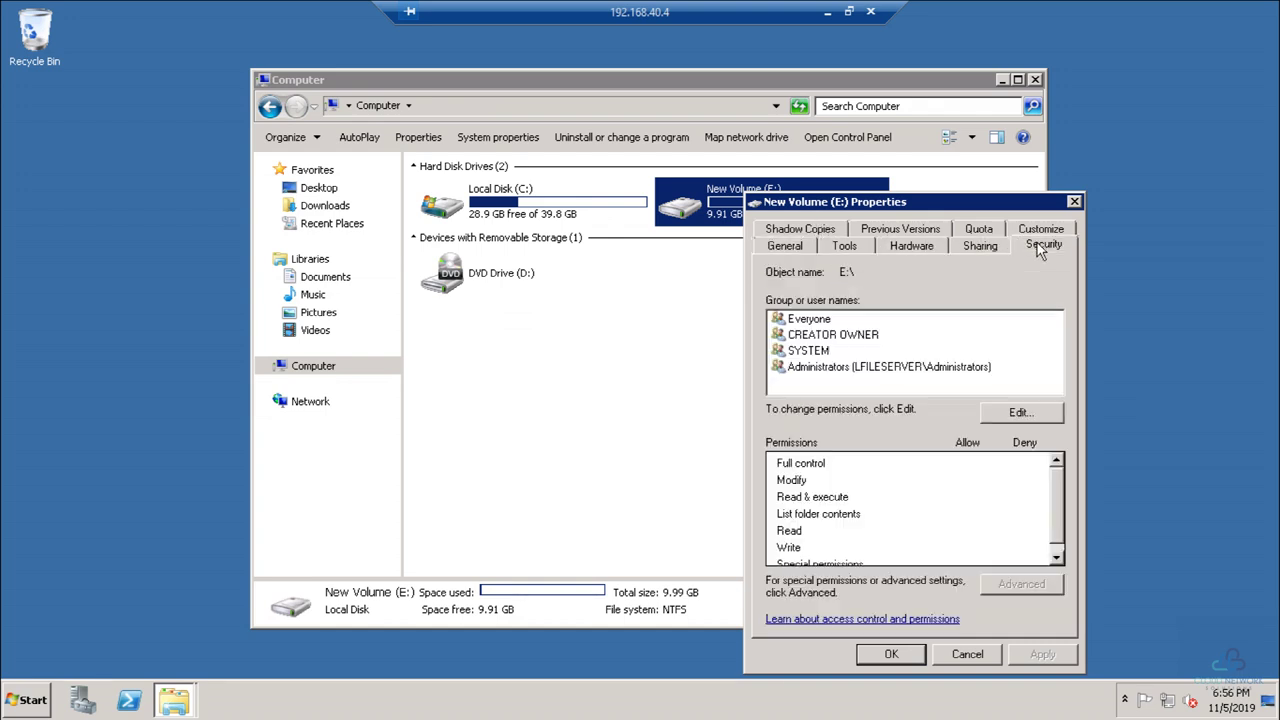
{"action": "left_click", "coordinate": [1017, 412]}
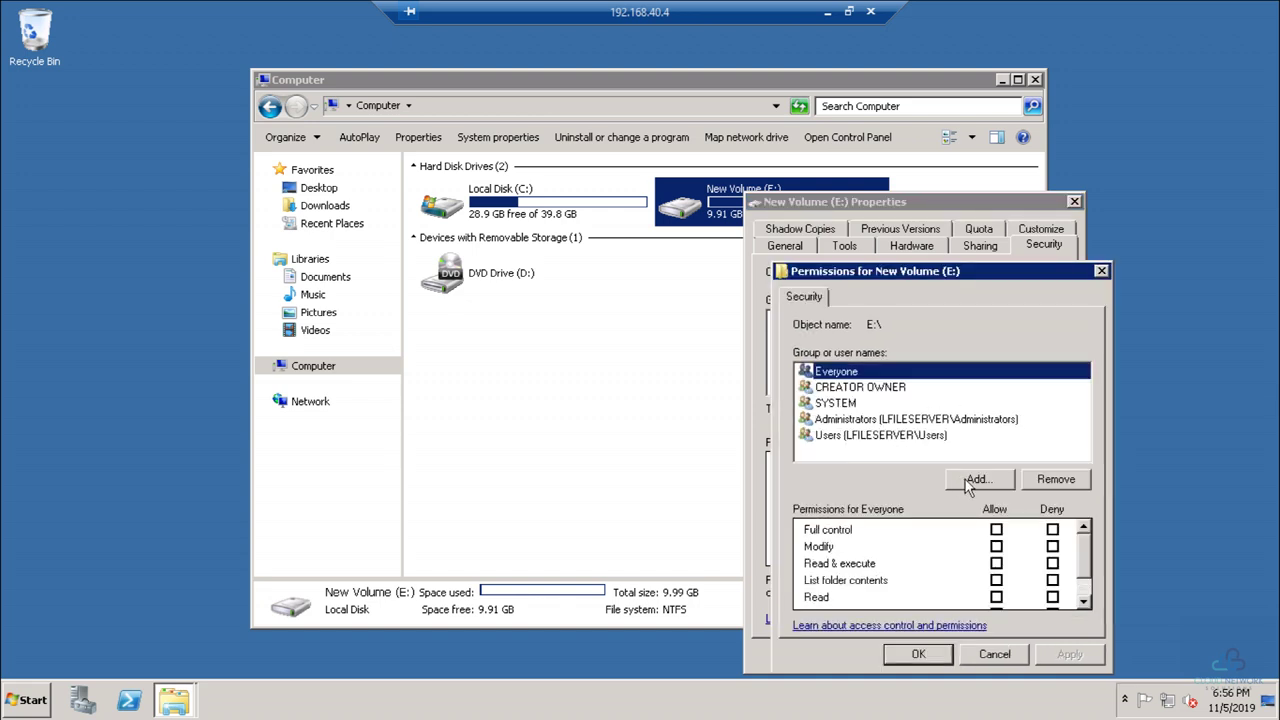
{"action": "left_click", "coordinate": [975, 480]}
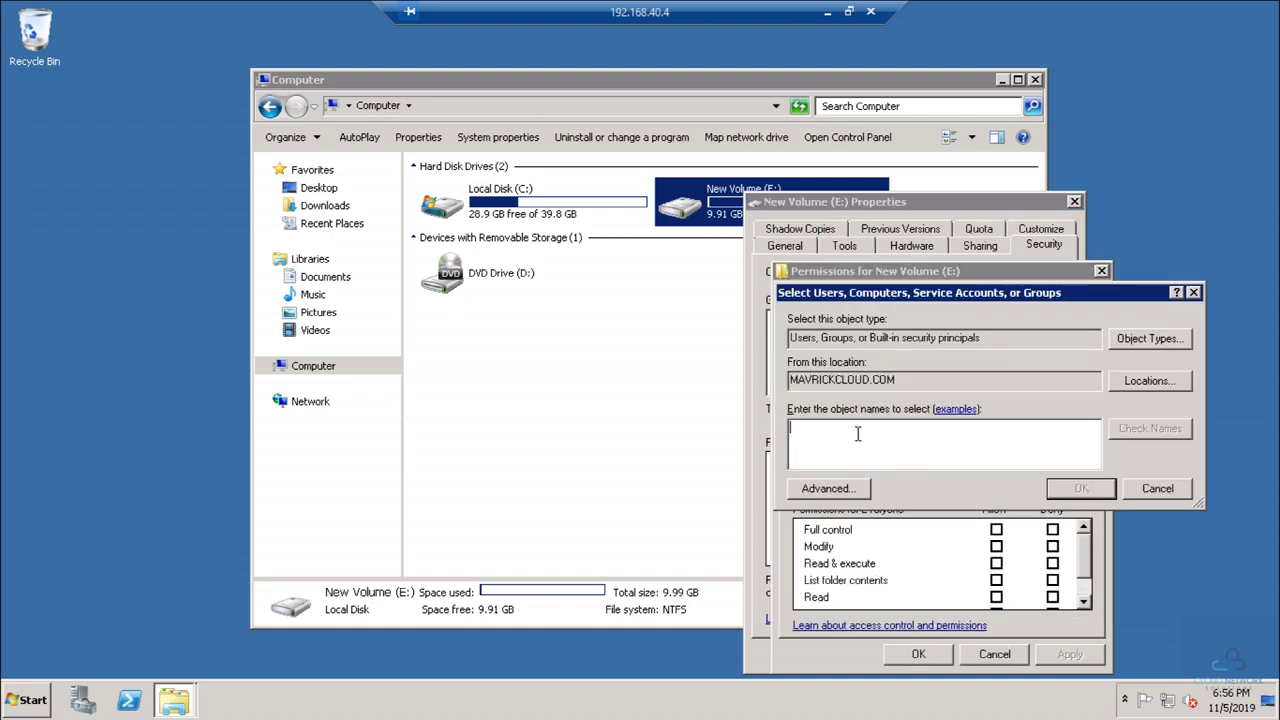
{"action": "type", "text": "sys"}
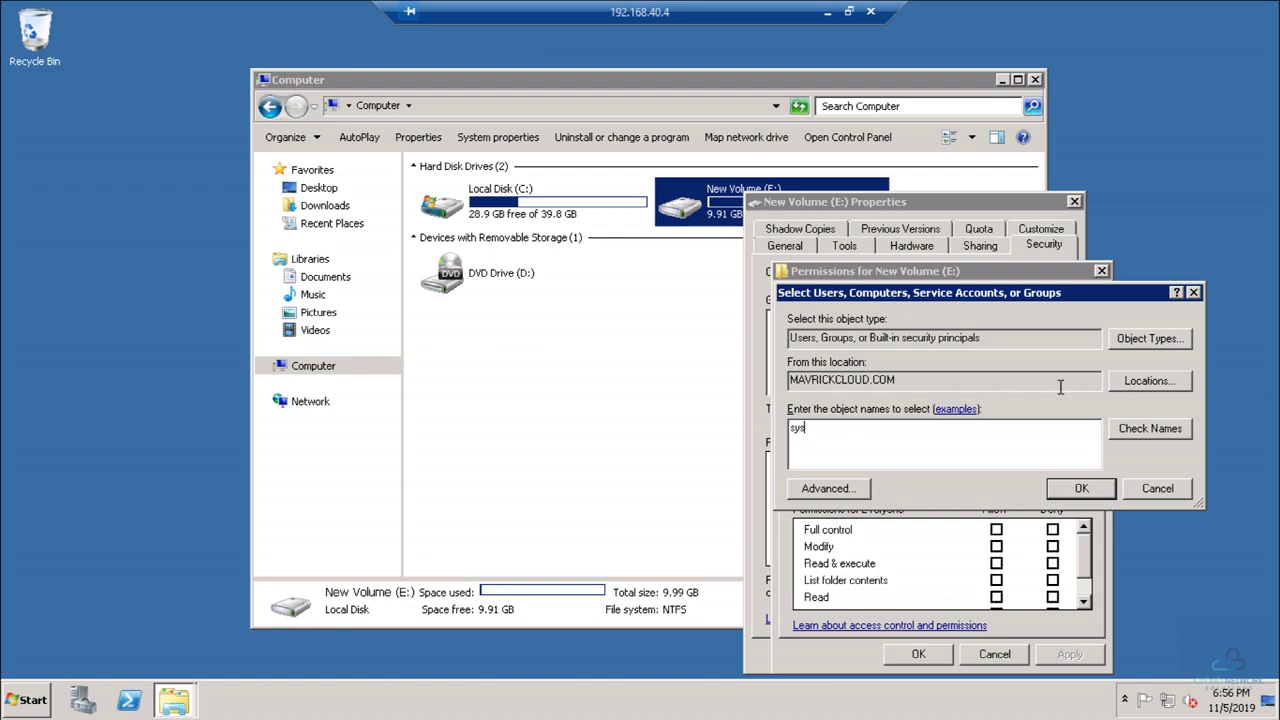
{"action": "left_click", "coordinate": [1128, 430]}
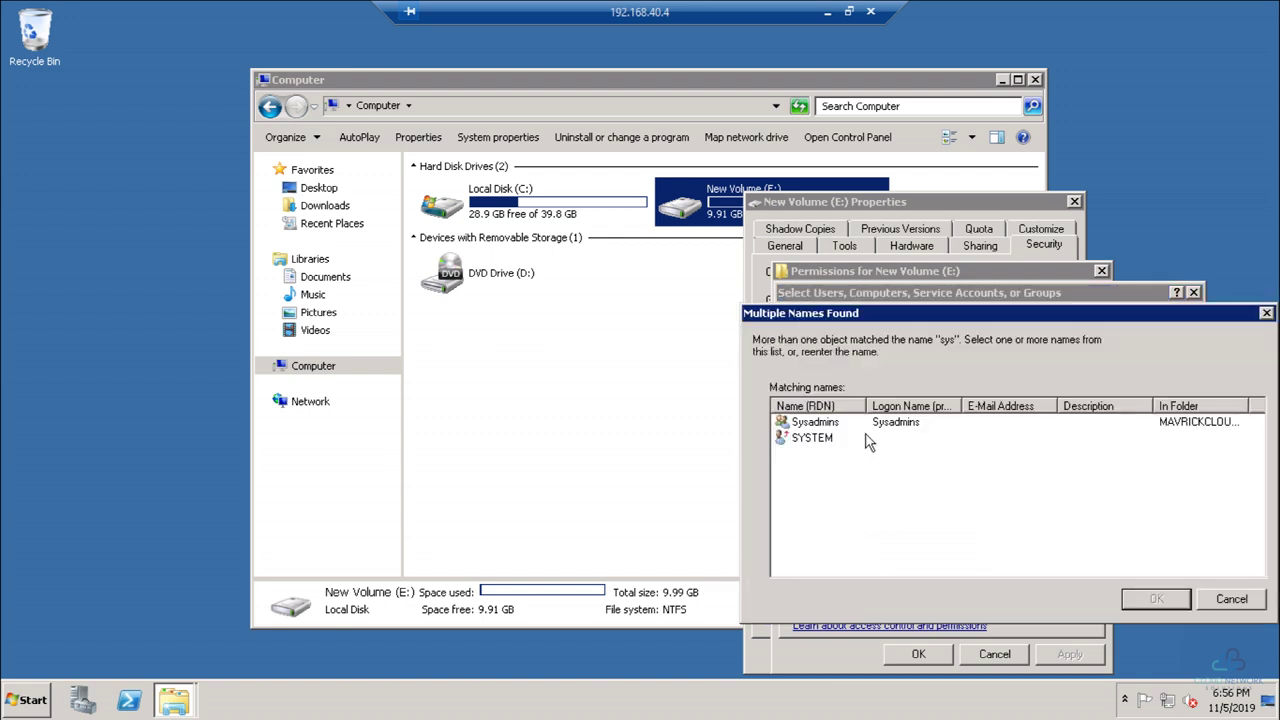
{"action": "left_click", "coordinate": [833, 423]}
{"action": "left_click", "coordinate": [1156, 598]}
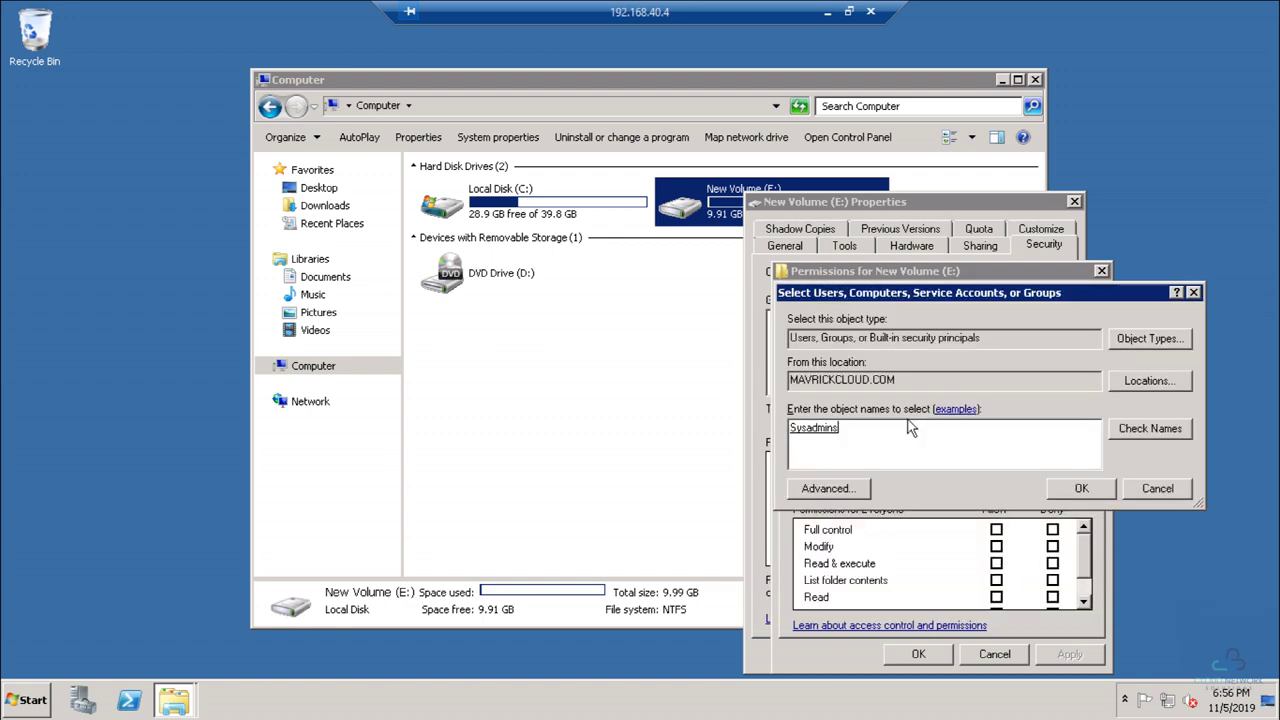
{"action": "left_click", "coordinate": [1059, 490]}
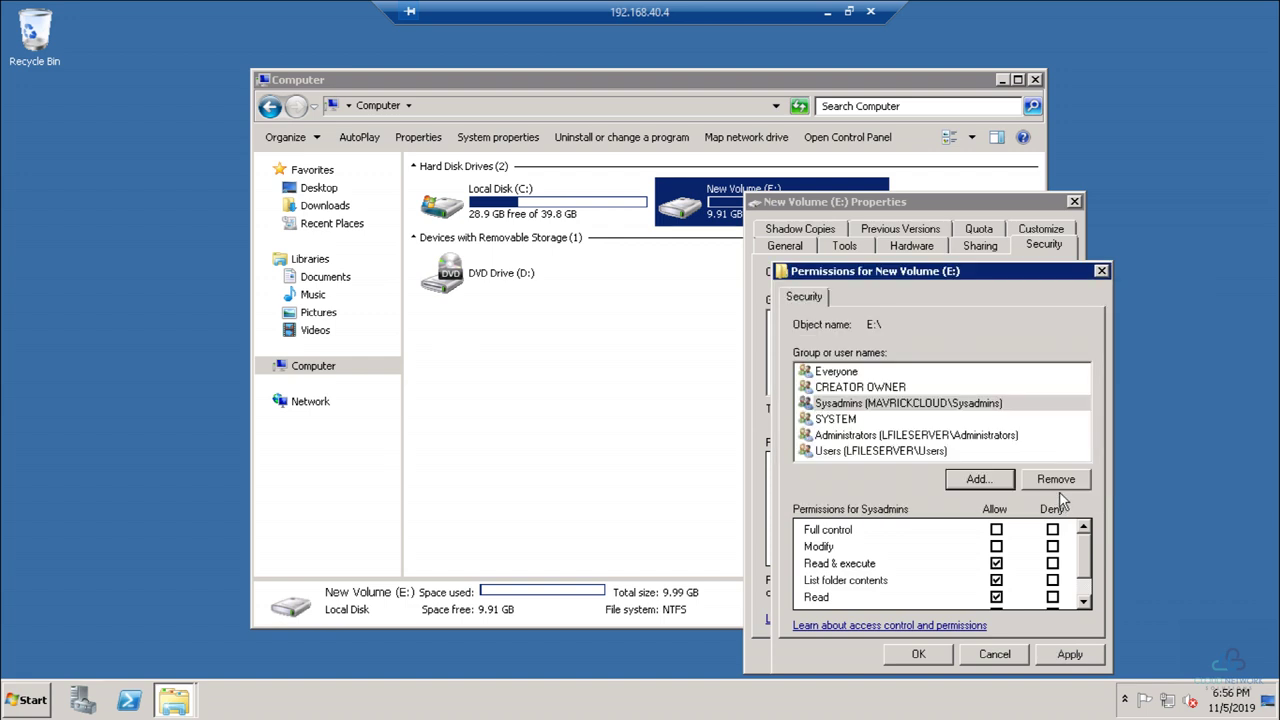
Step: Allow Sysadmins Full control on E:, apply, and close the property dialogs
{"action": "left_click", "coordinate": [996, 529]}
{"action": "left_click_drag", "start_coordinate": [965, 272], "coordinate": [970, 182]}
{"action": "scroll", "coordinate": [1022, 509], "scroll_direction": "down", "scroll_amount": 1}
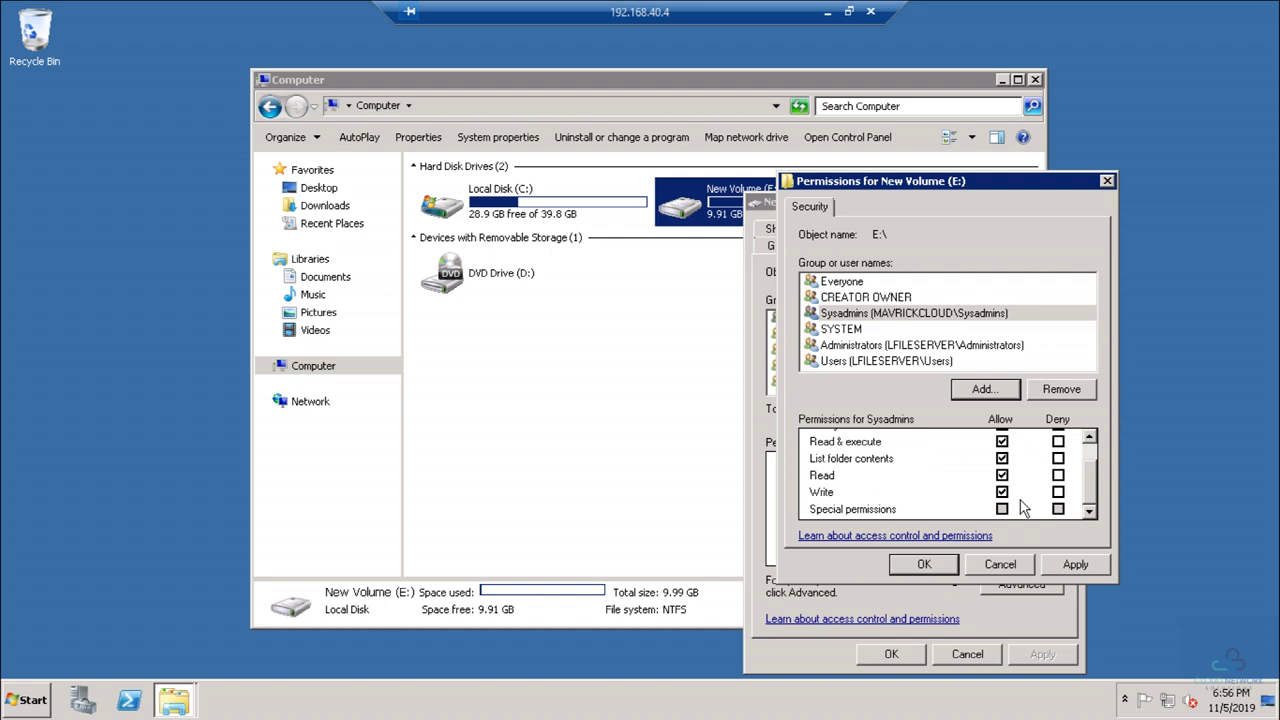
{"action": "left_click", "coordinate": [1071, 564]}
{"action": "left_click", "coordinate": [922, 564]}
{"action": "left_click", "coordinate": [903, 655]}
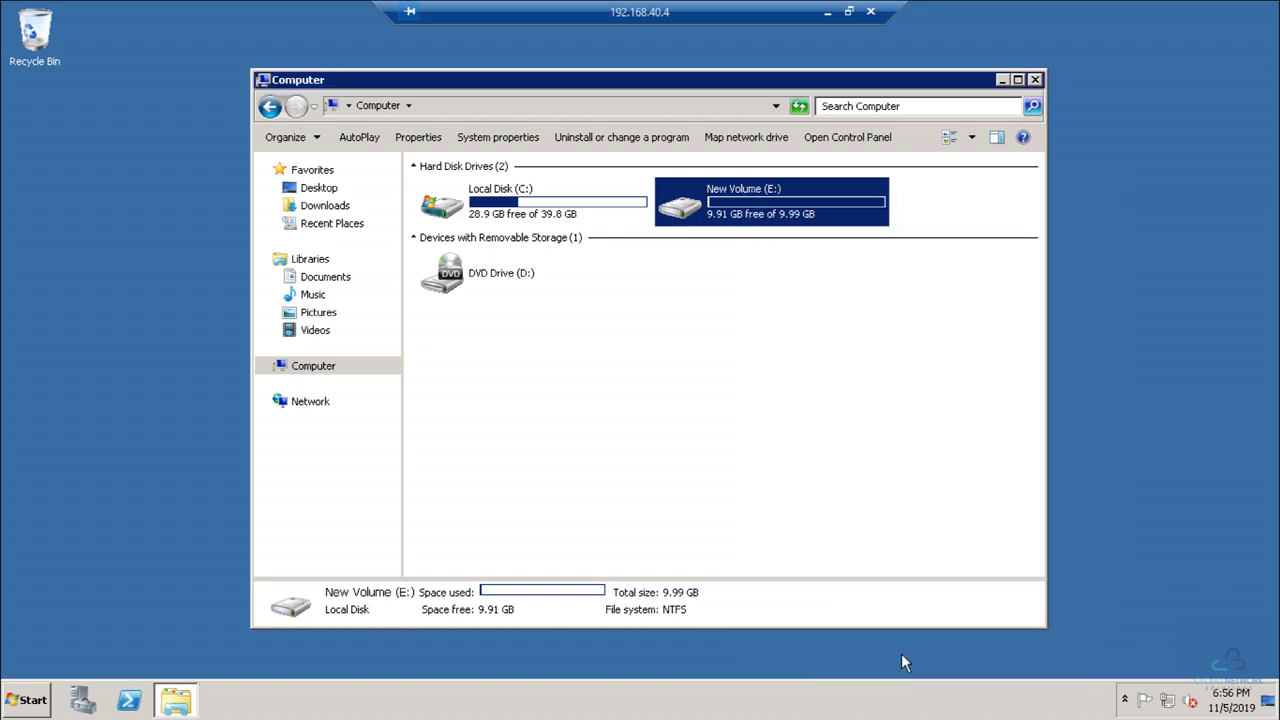
{"action": "left_click", "coordinate": [789, 396]}
Step: Open Computer Management's Shared Folders > Shares and open the Support_Ops$ share properties
{"action": "left_click", "coordinate": [9, 697]}
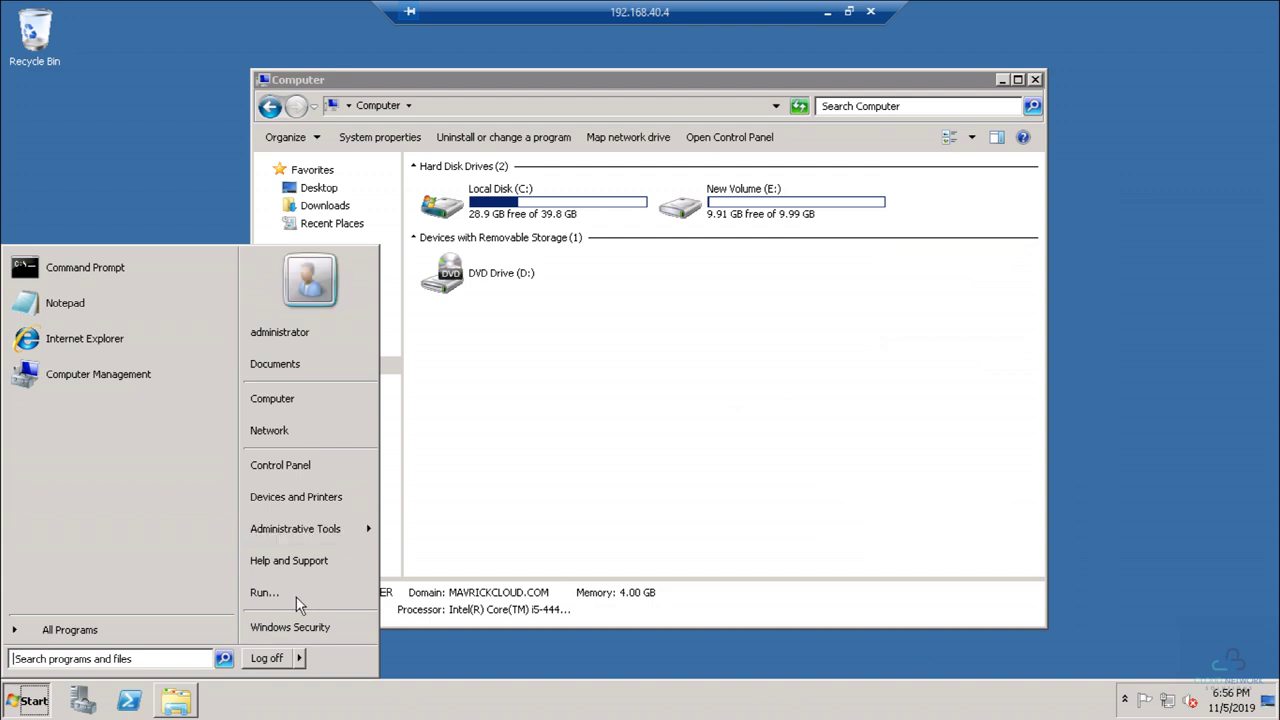
{"action": "mouse_move", "coordinate": [335, 528]}
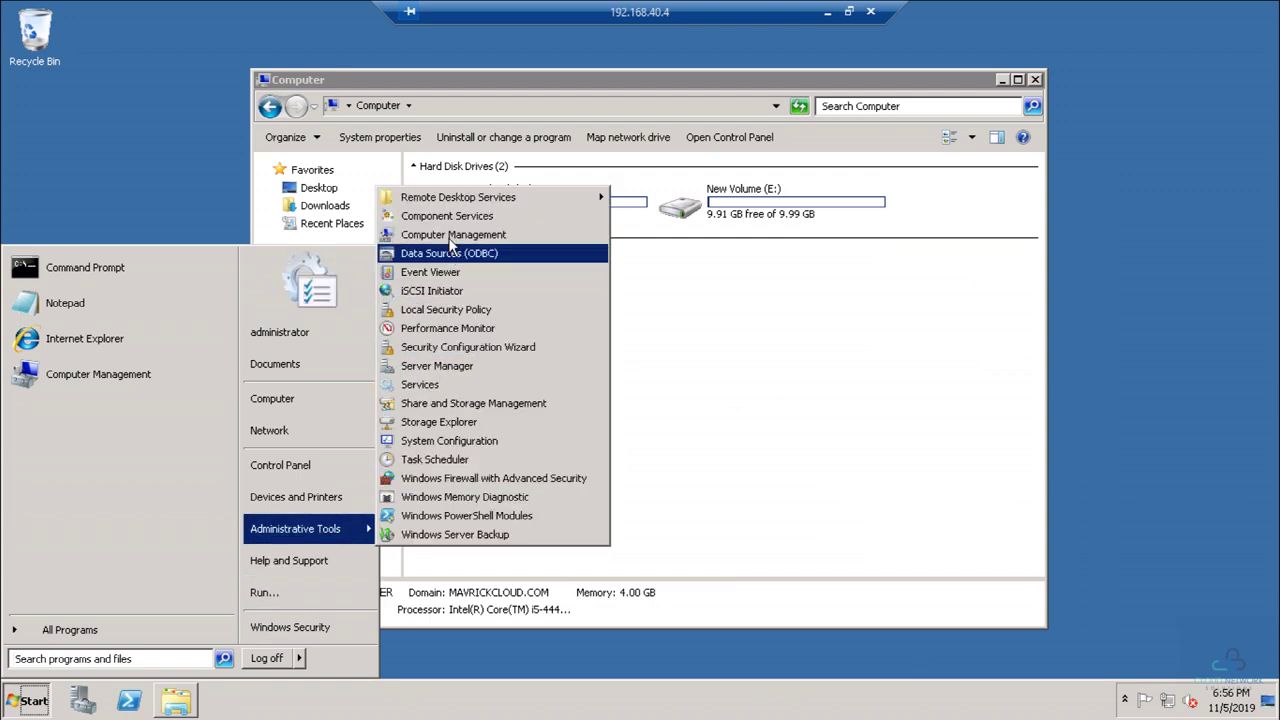
{"action": "left_click", "coordinate": [453, 234]}
{"action": "left_click", "coordinate": [106, 149]}
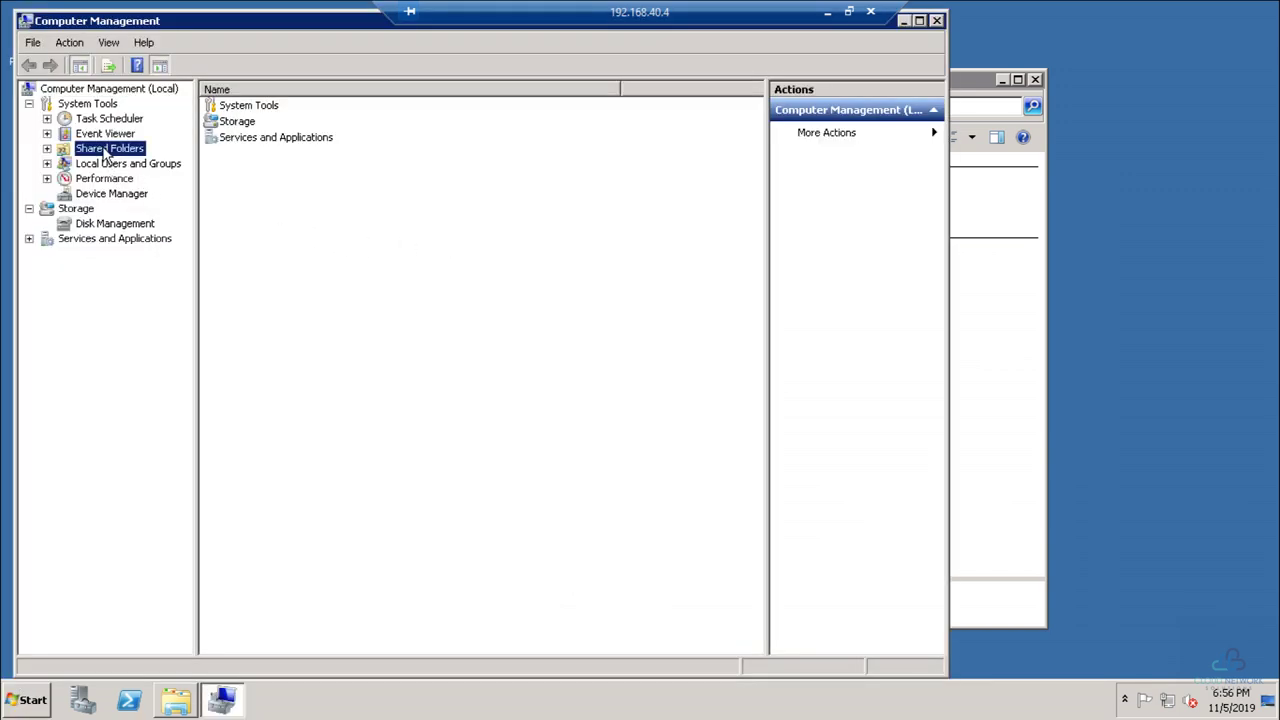
{"action": "left_click", "coordinate": [47, 148]}
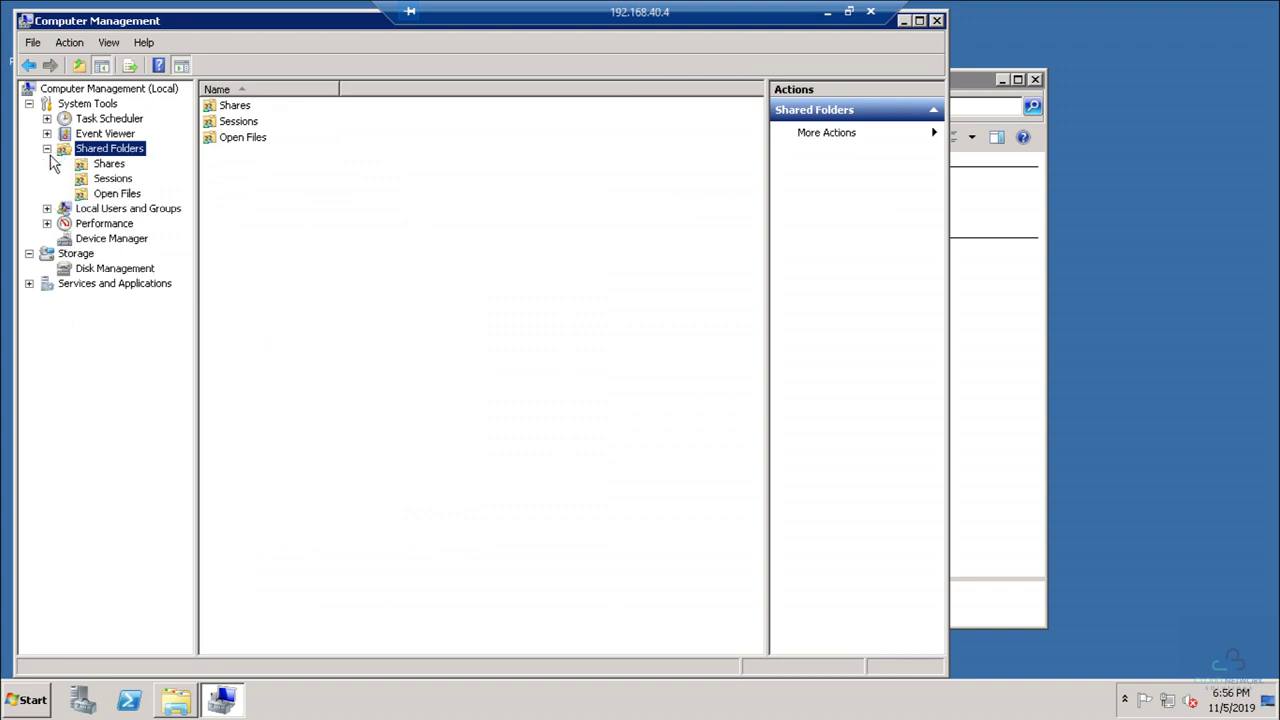
{"action": "left_click", "coordinate": [104, 165]}
{"action": "left_click", "coordinate": [226, 203]}
{"action": "right_click", "coordinate": [226, 203]}
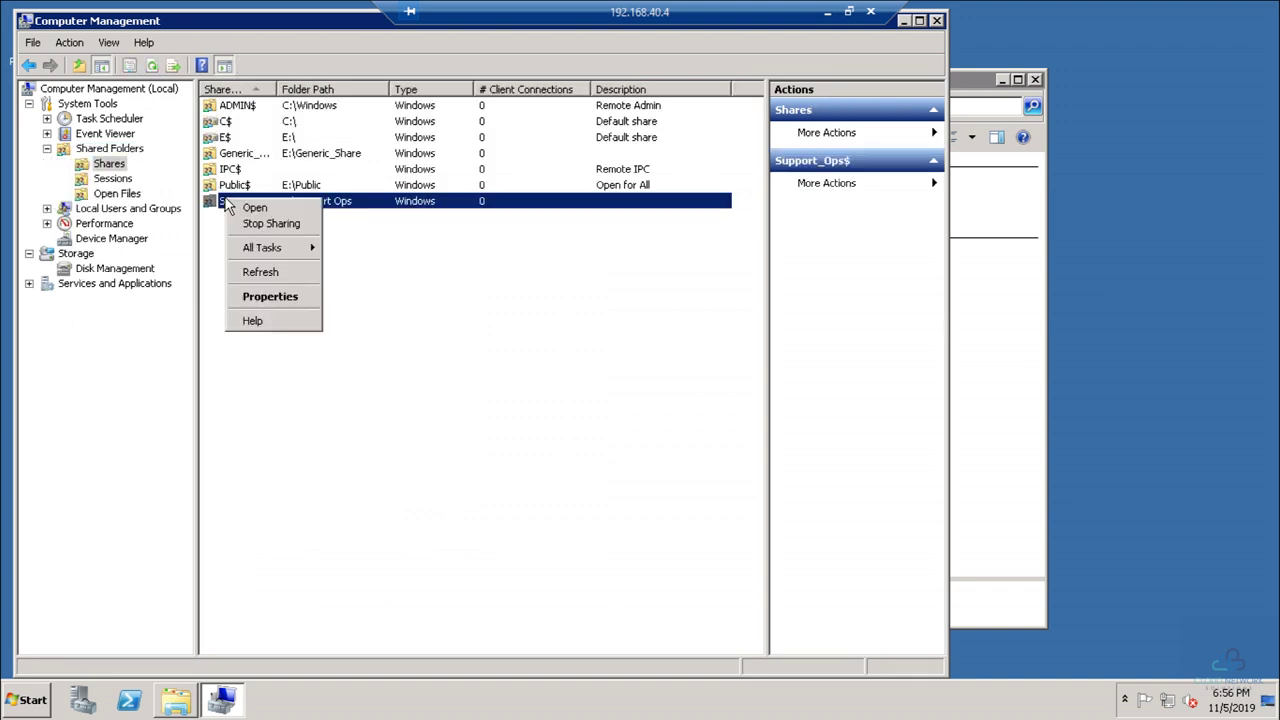
{"action": "left_click", "coordinate": [256, 296]}
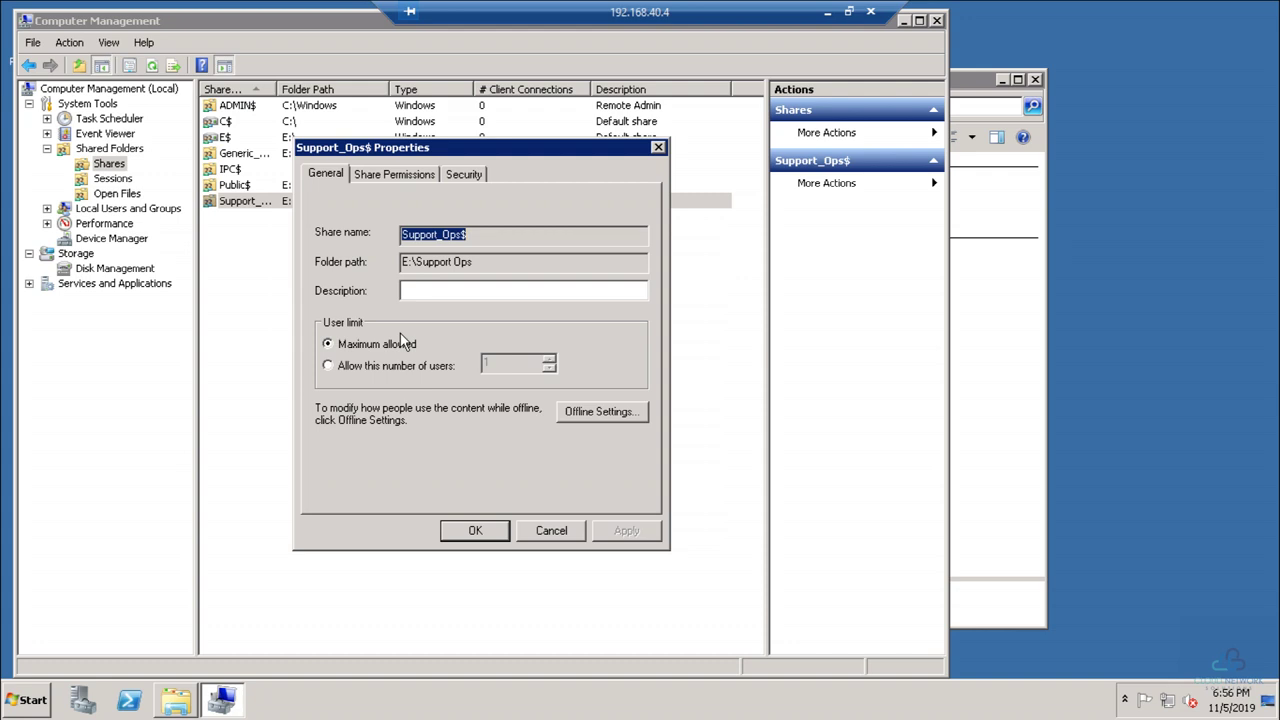
Step: Add the Sysadmins group to the Support_Ops$ Share Permissions list
{"action": "left_click", "coordinate": [400, 172]}
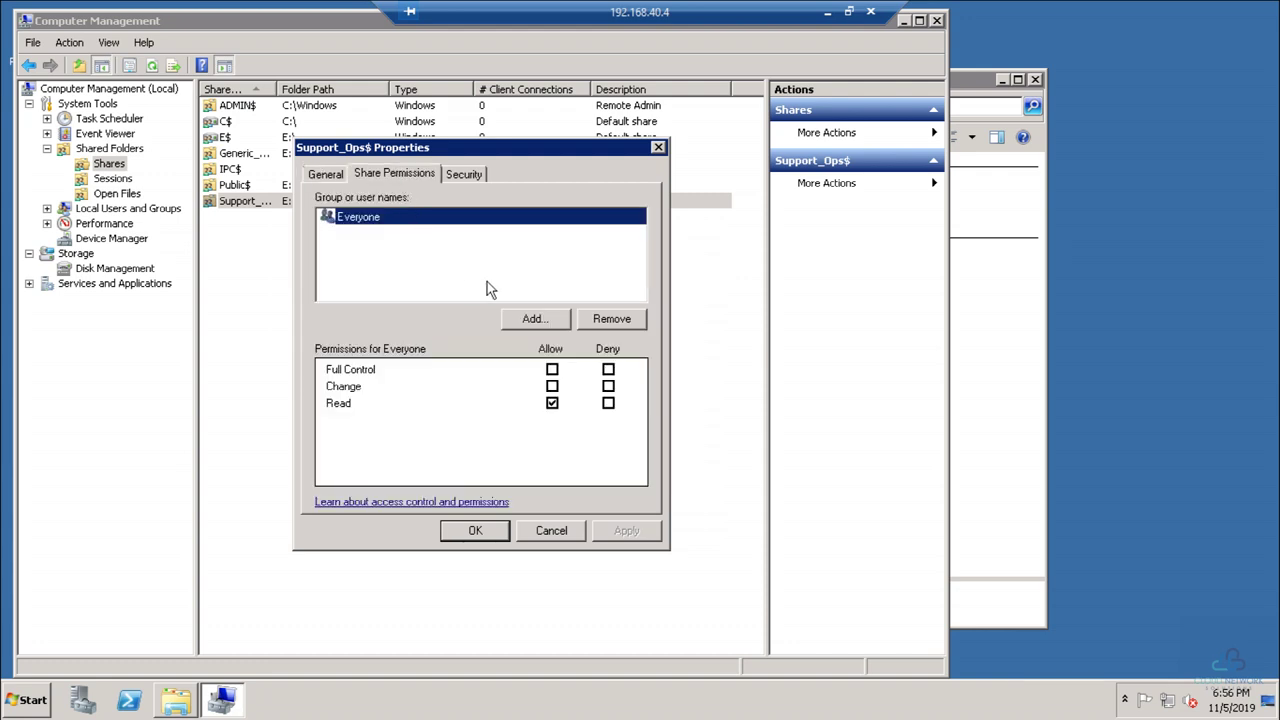
{"action": "left_click", "coordinate": [530, 319]}
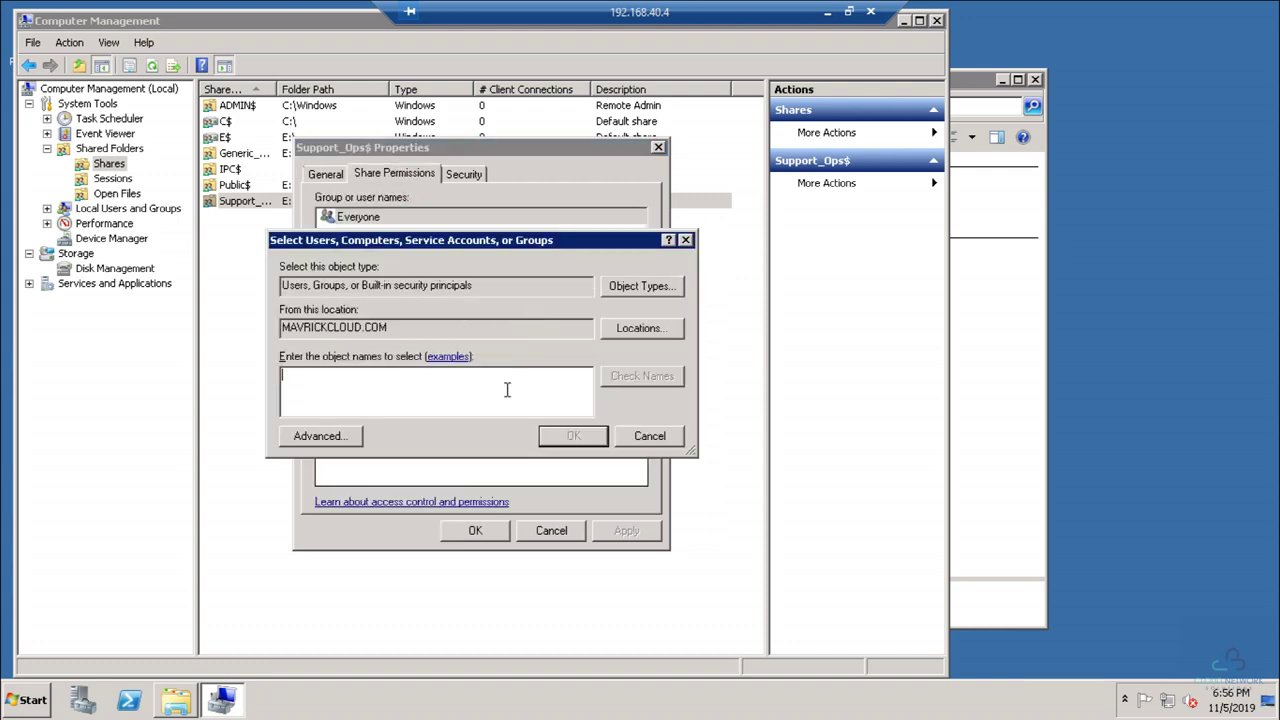
{"action": "type", "text": "sys"}
{"action": "left_click", "coordinate": [652, 382]}
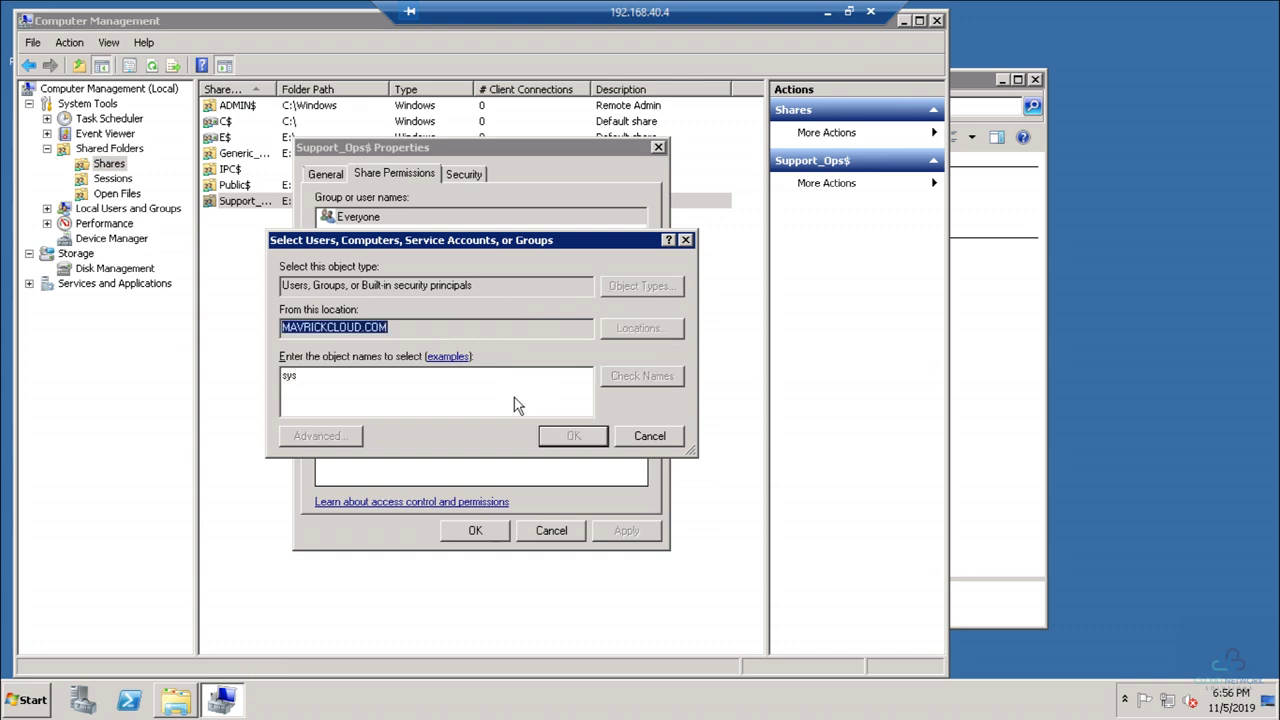
{"action": "left_click", "coordinate": [338, 304]}
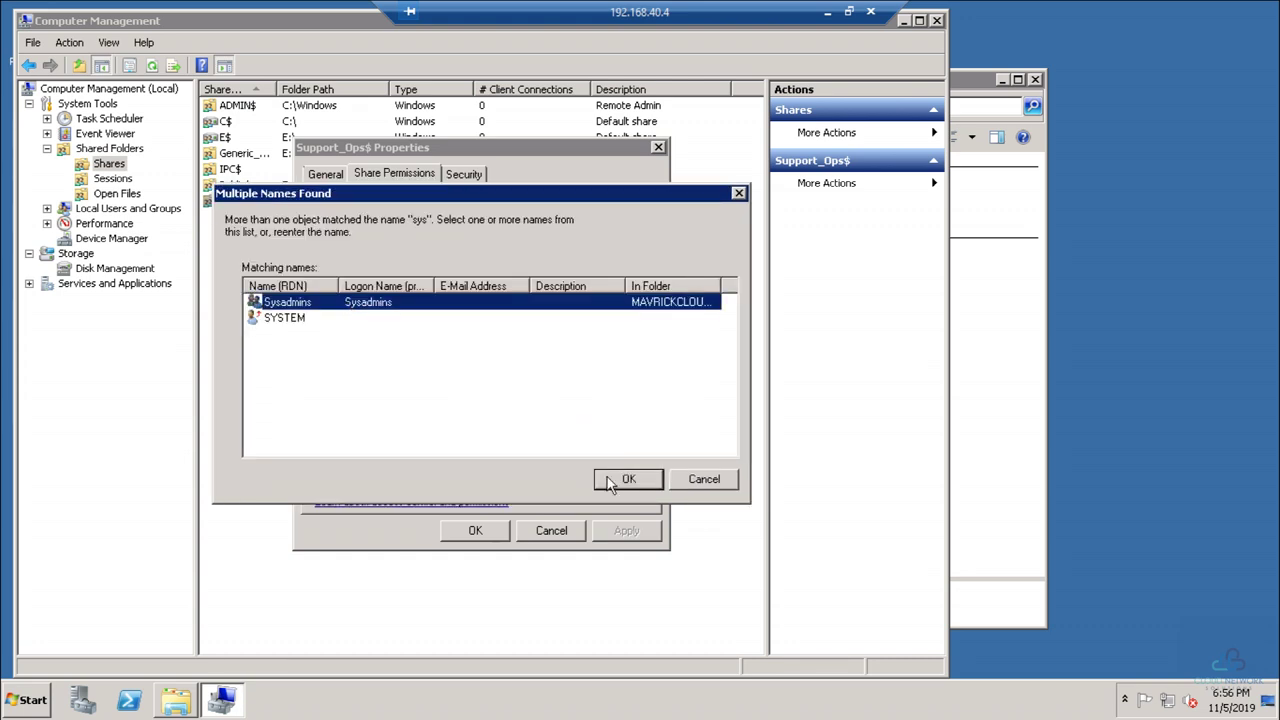
{"action": "left_click", "coordinate": [606, 479]}
{"action": "left_click", "coordinate": [575, 440]}
Step: Allow Sysadmins Full Control on Support_Ops$, apply, and close the properties
{"action": "left_click", "coordinate": [552, 369]}
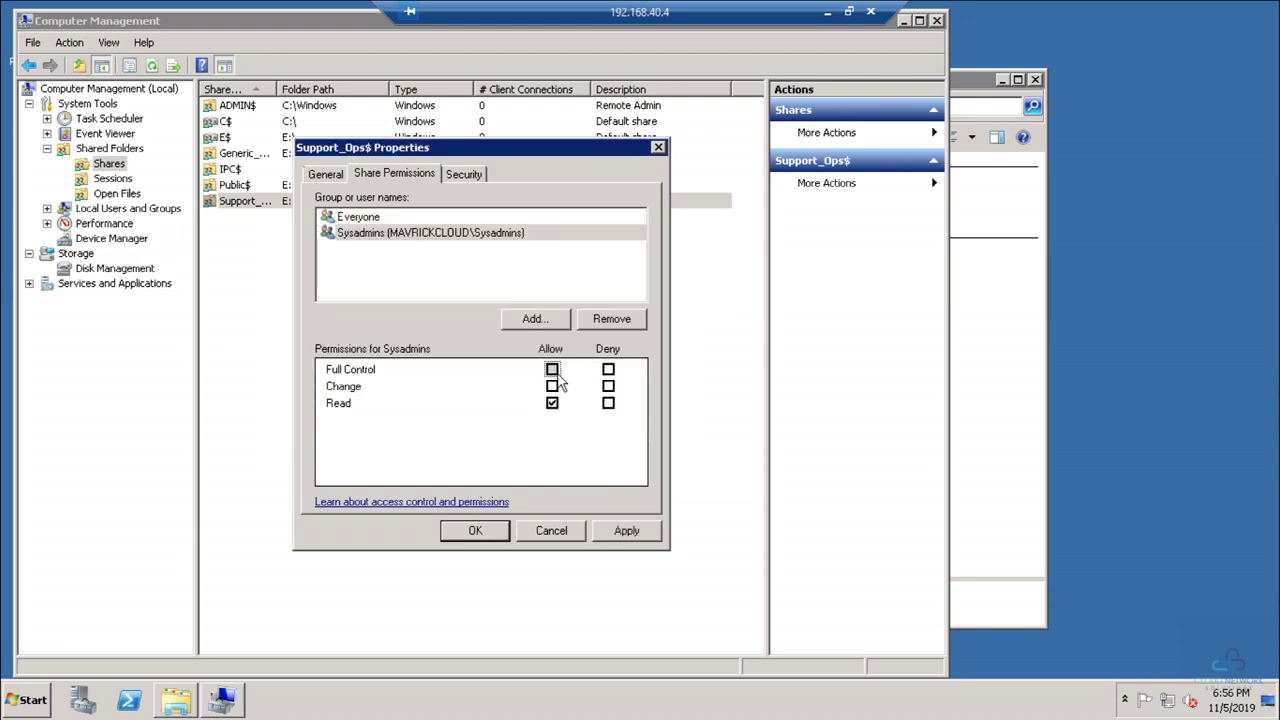
{"action": "left_click", "coordinate": [393, 218]}
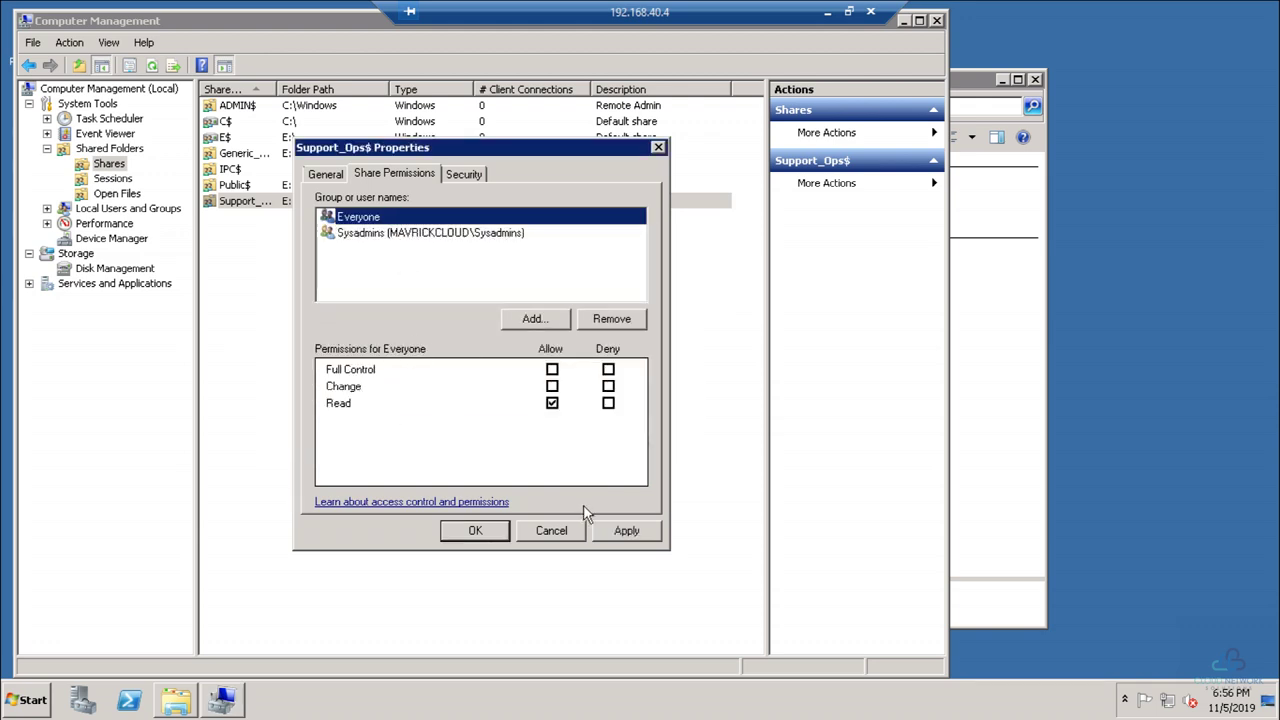
{"action": "left_click", "coordinate": [620, 530]}
{"action": "left_click", "coordinate": [483, 533]}
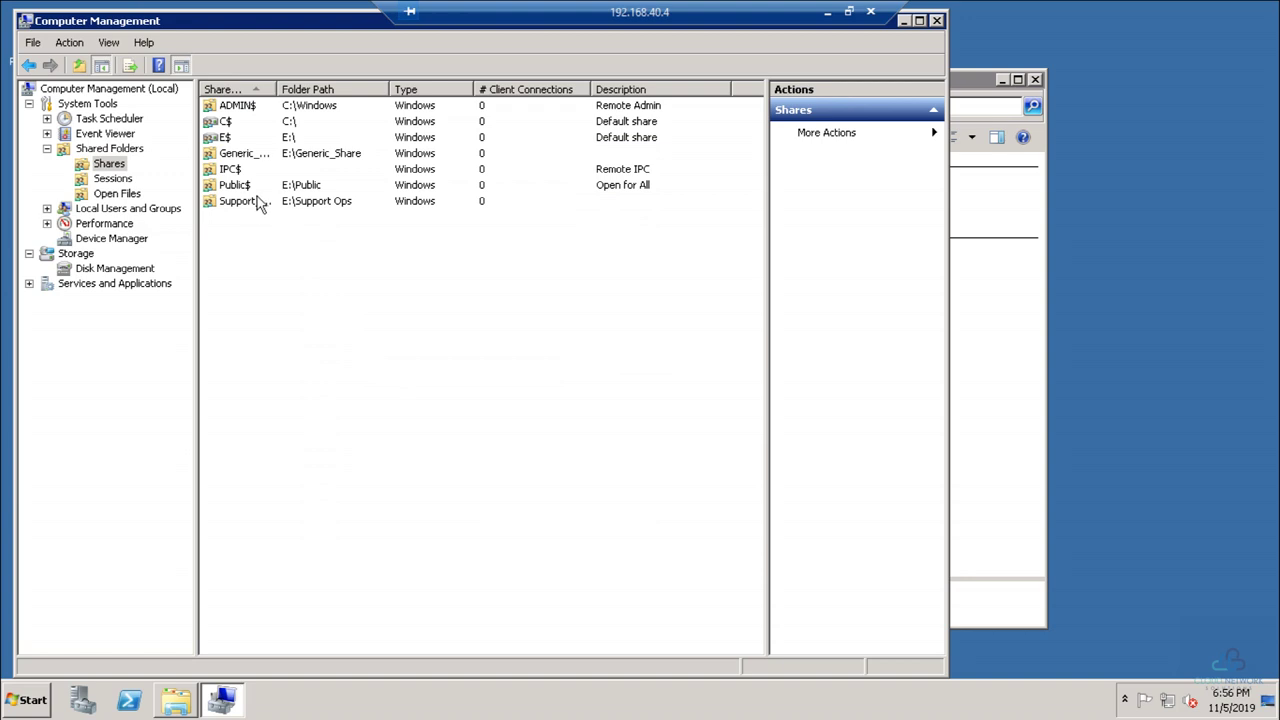
Step: Add Sysadmins with Allow Full Control to the Public$ share permissions and apply
{"action": "left_click", "coordinate": [246, 203]}
{"action": "double_click", "coordinate": [236, 186]}
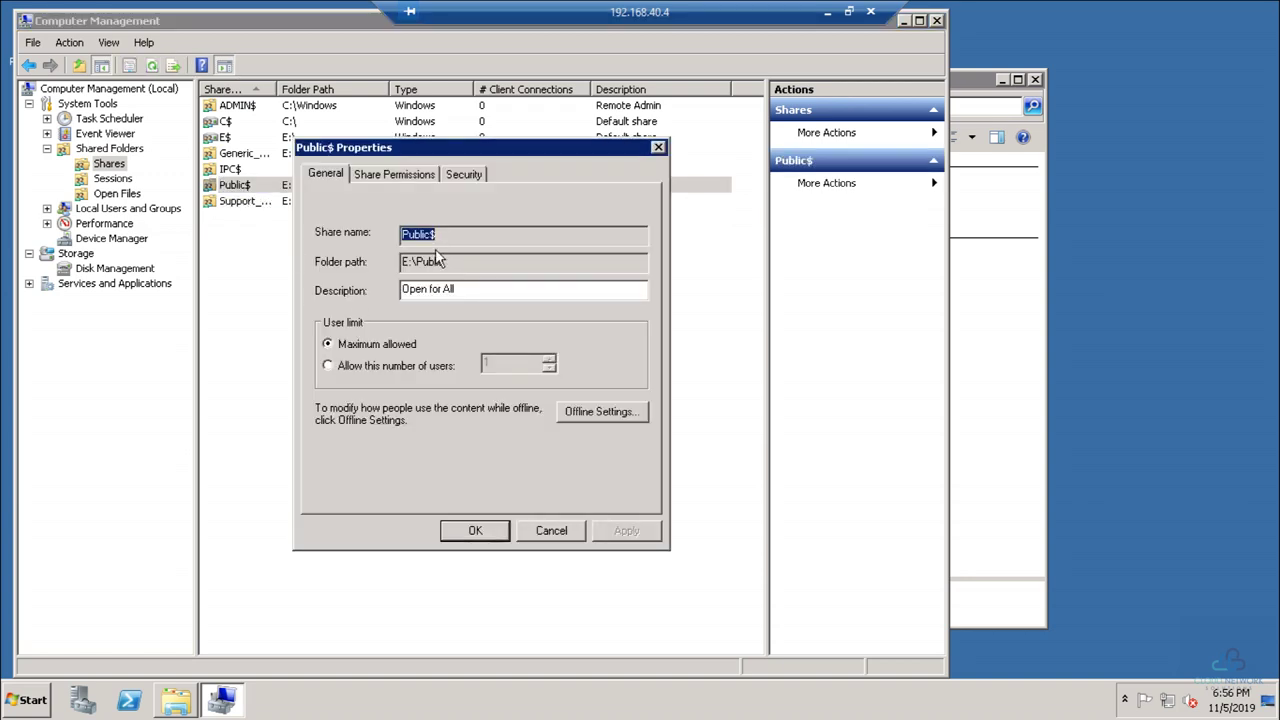
{"action": "left_click", "coordinate": [413, 174]}
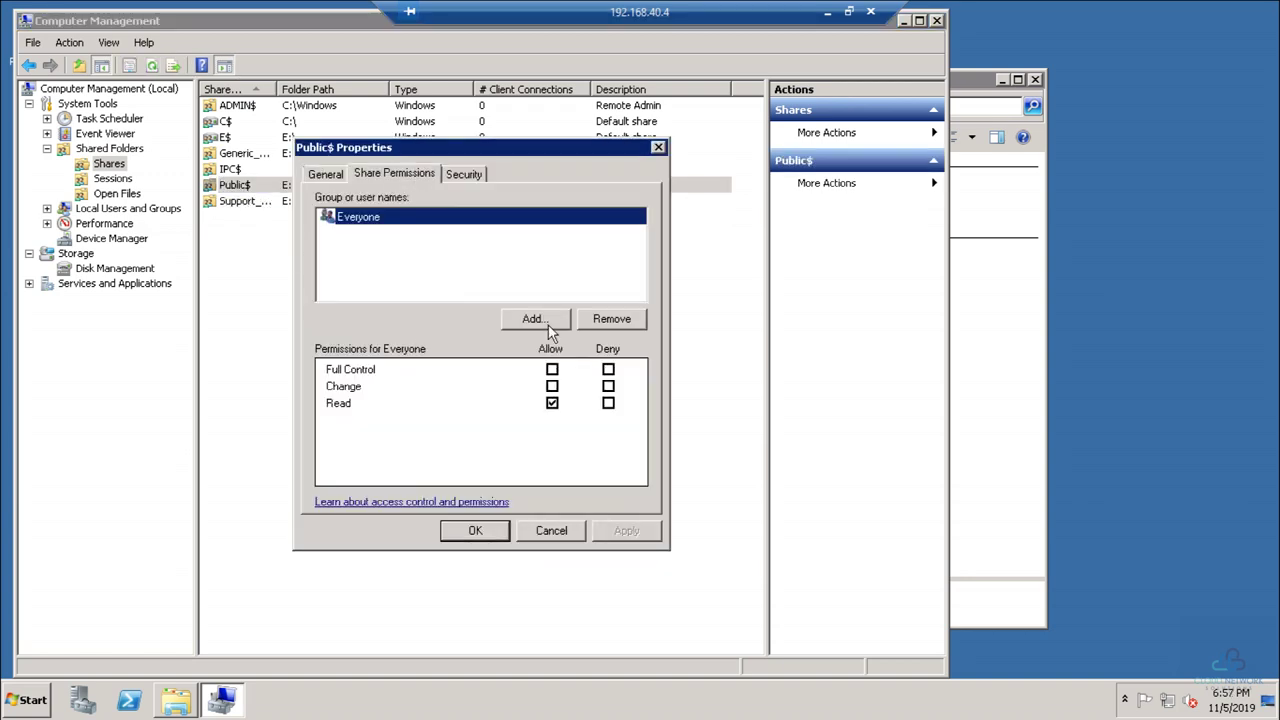
{"action": "left_click", "coordinate": [545, 322]}
{"action": "type", "text": "sys"}
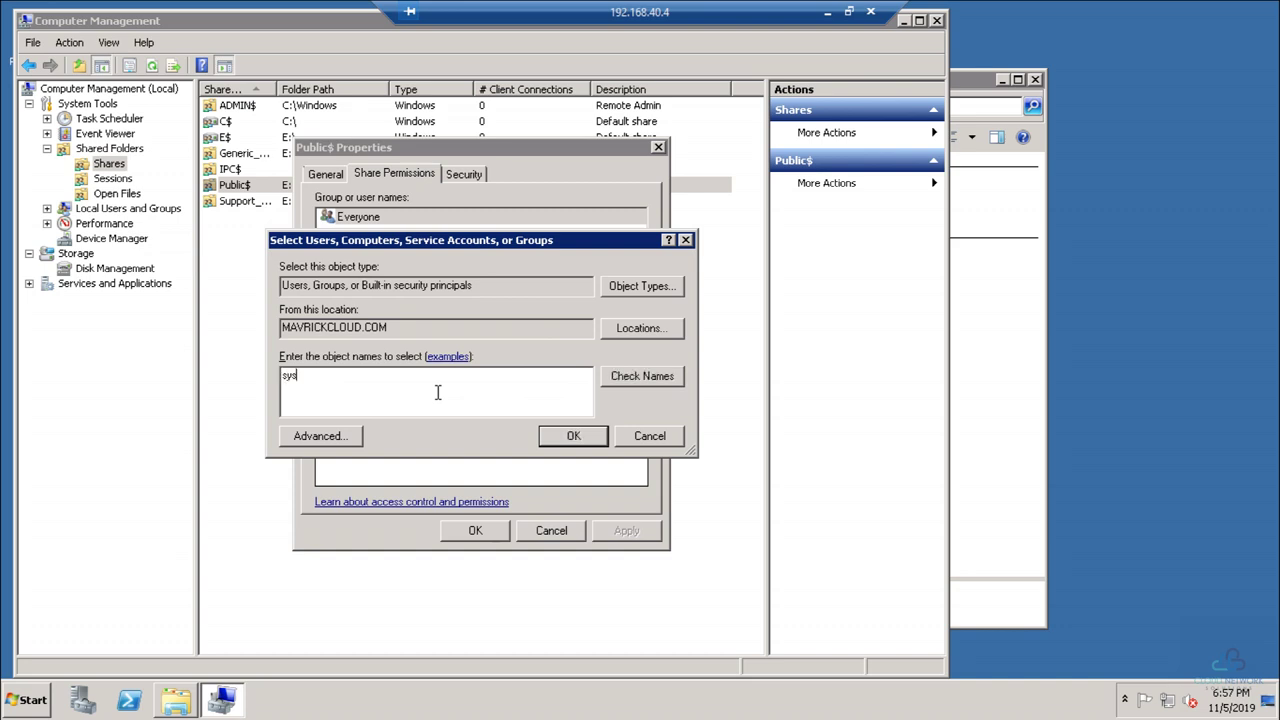
{"action": "type", "text": "a"}
{"action": "left_click", "coordinate": [560, 438]}
{"action": "left_click", "coordinate": [552, 370]}
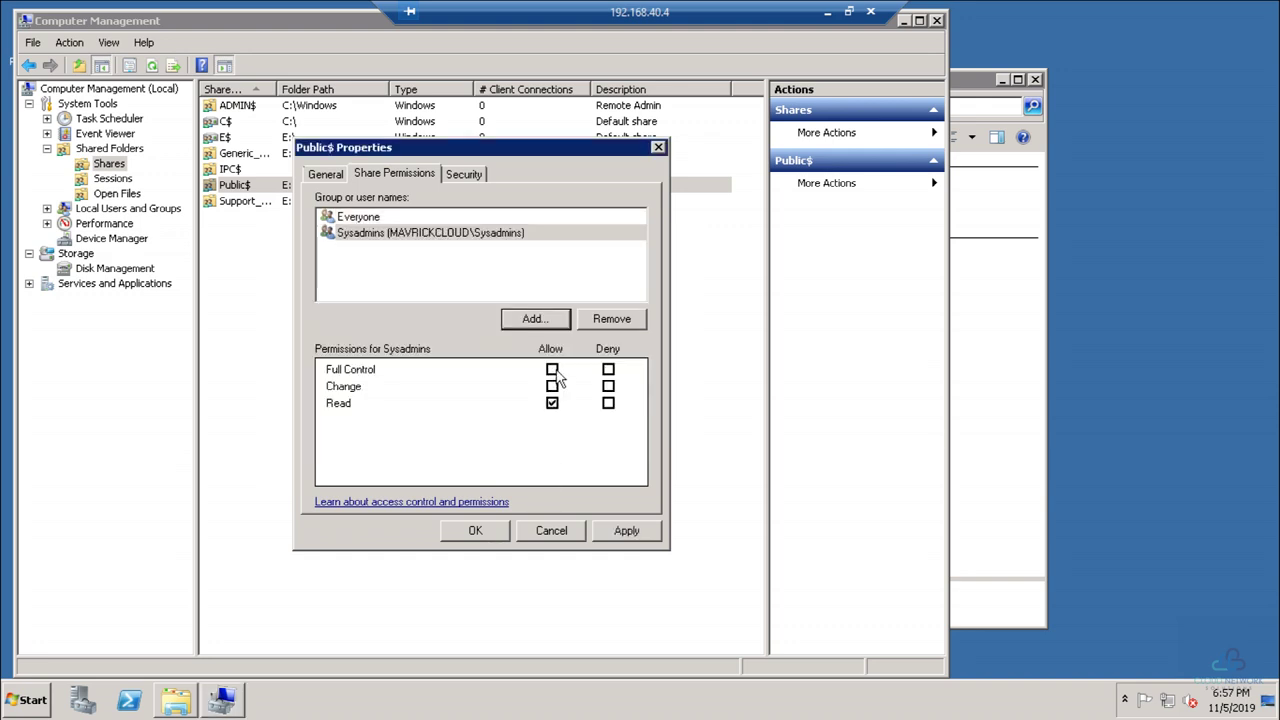
{"action": "left_click", "coordinate": [624, 531]}
{"action": "left_click", "coordinate": [474, 531]}
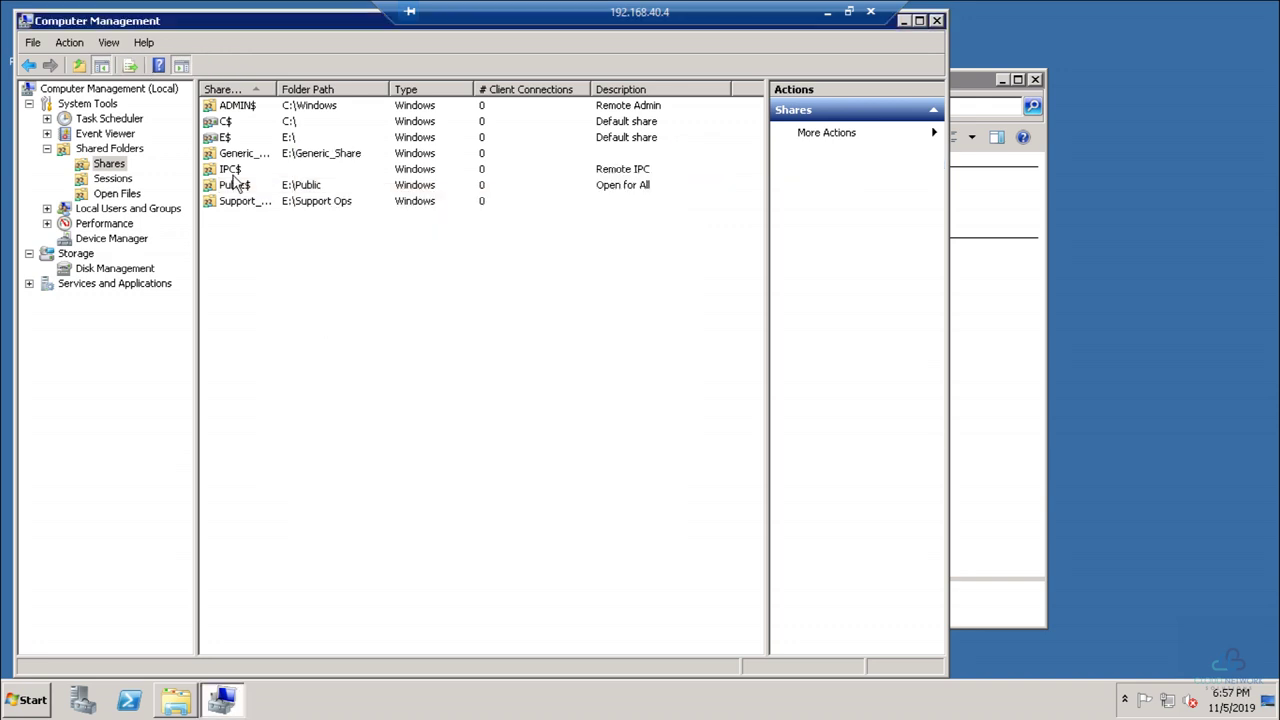
Step: Add Sysadmins with Allow Full Control to the Generic_Share$ share permissions and apply
{"action": "double_click", "coordinate": [242, 154]}
{"action": "left_click", "coordinate": [412, 175]}
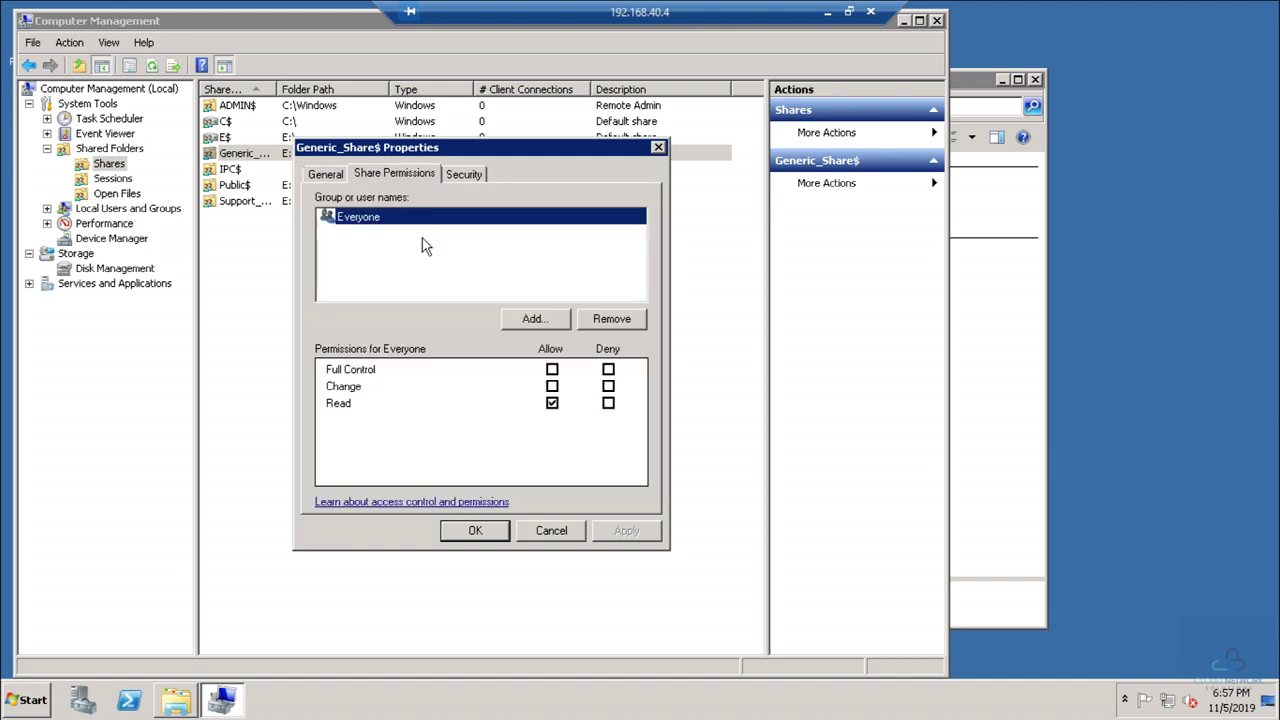
{"action": "left_click", "coordinate": [526, 317]}
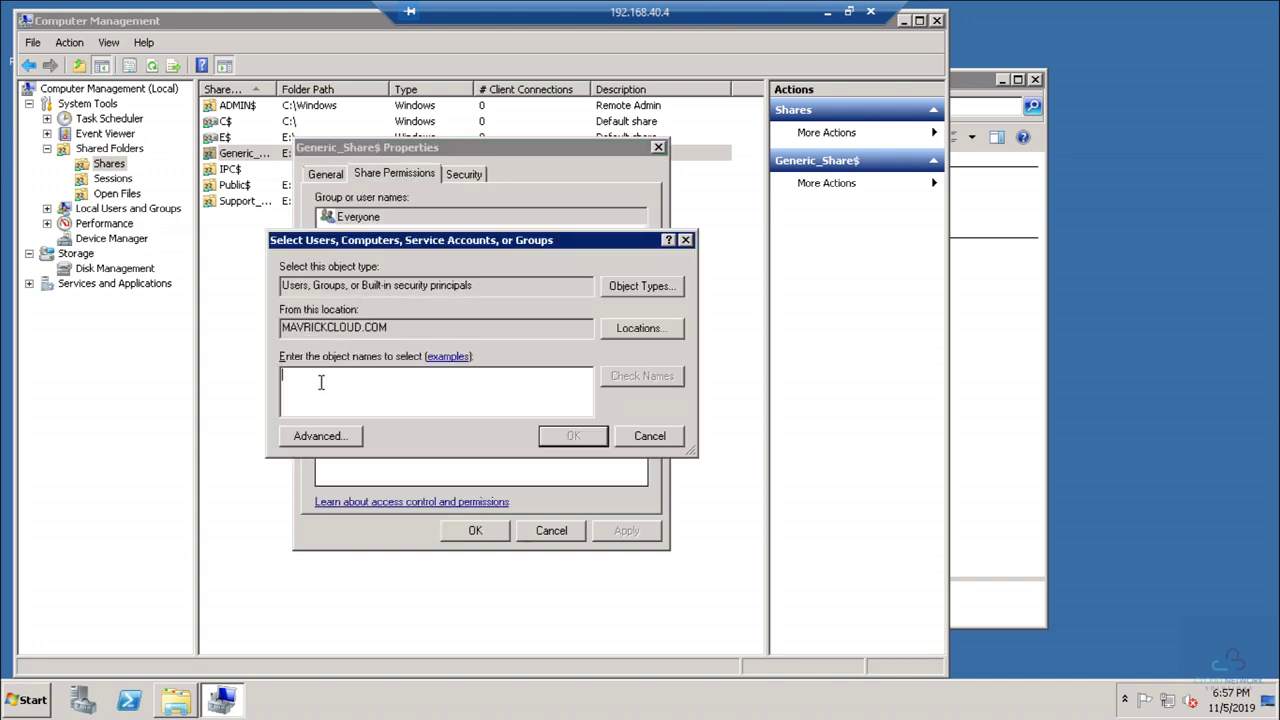
{"action": "type", "text": "a"}
{"action": "key", "text": "BackSpace"}
{"action": "key", "text": "BackSpace"}
{"action": "type", "text": "sysa"}
{"action": "left_click", "coordinate": [573, 436]}
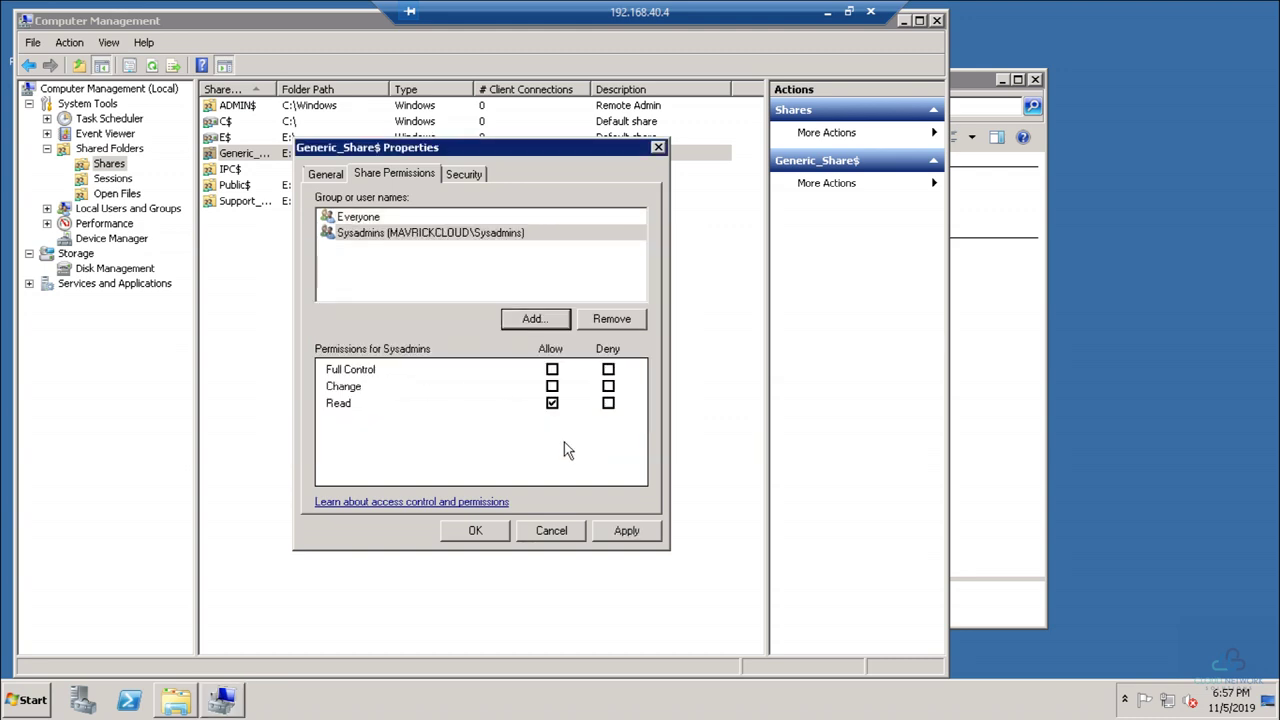
{"action": "left_click", "coordinate": [552, 369]}
{"action": "left_click", "coordinate": [625, 530]}
{"action": "left_click", "coordinate": [480, 530]}
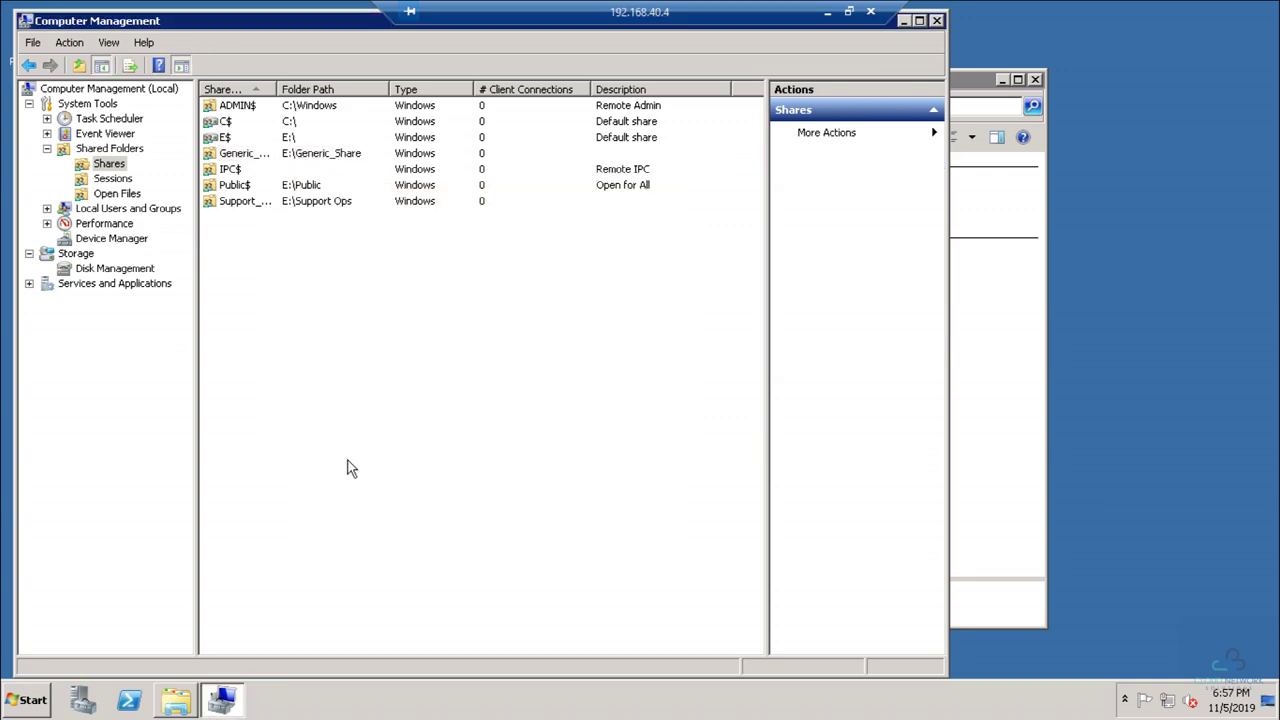
Step: Close Computer Management and open the New Volume (E:) drive
{"action": "left_click", "coordinate": [937, 22]}
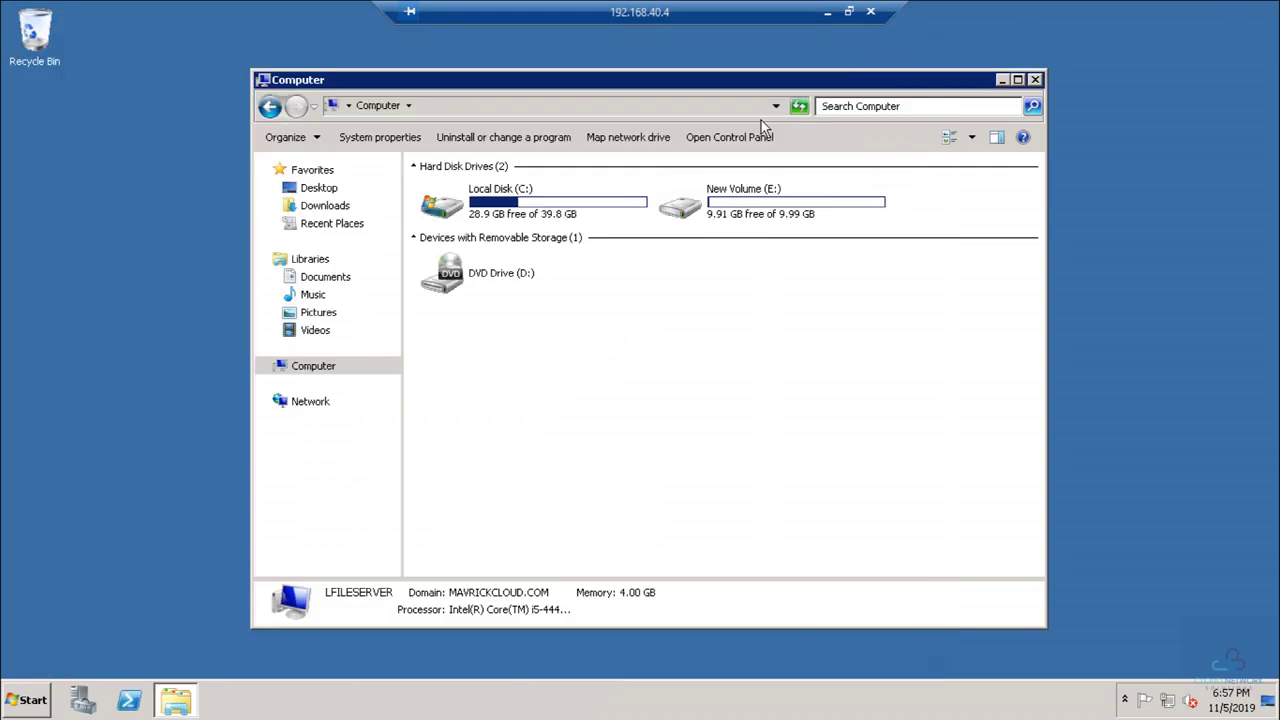
{"action": "double_click", "coordinate": [703, 218]}
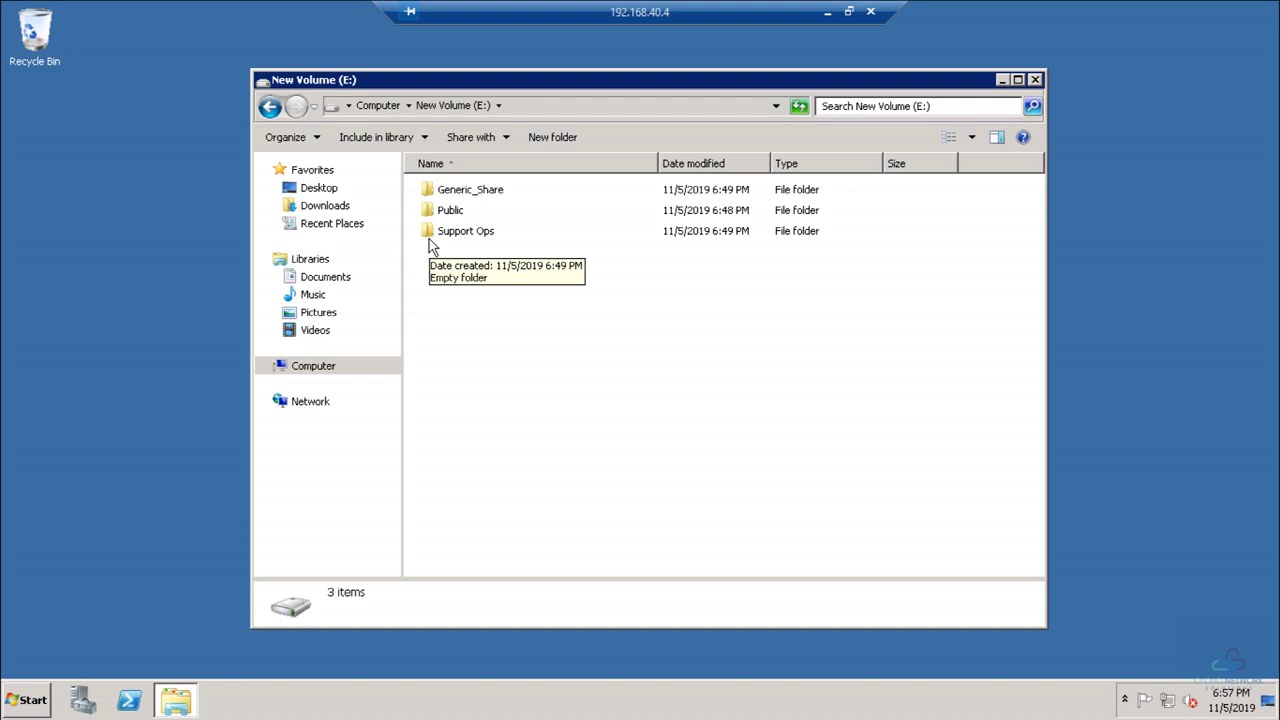
Step: In SMS Notes, change the 2008R2 FileServer line's 'Inprogress' to 'Completed' and save
{"action": "left_click", "coordinate": [827, 12]}
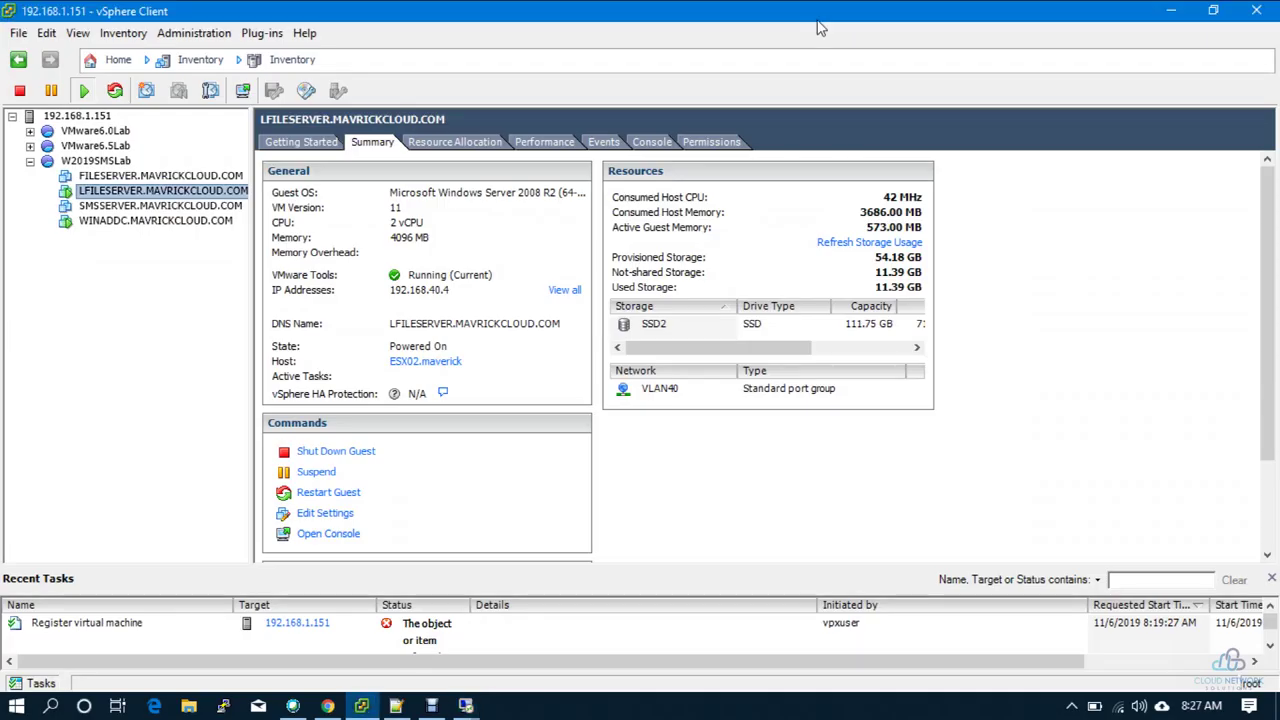
{"action": "left_click", "coordinate": [398, 705]}
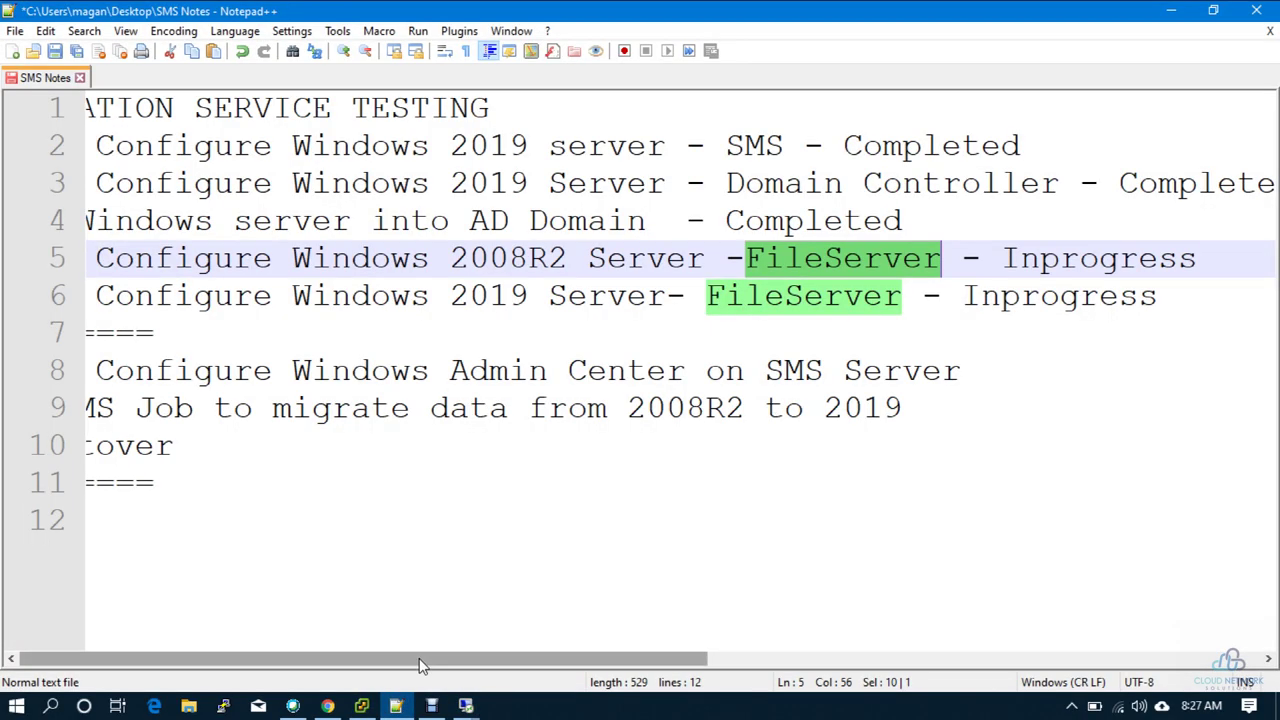
{"action": "left_click_drag", "start_coordinate": [423, 660], "coordinate": [877, 640]}
{"action": "left_click_drag", "start_coordinate": [669, 266], "coordinate": [462, 258]}
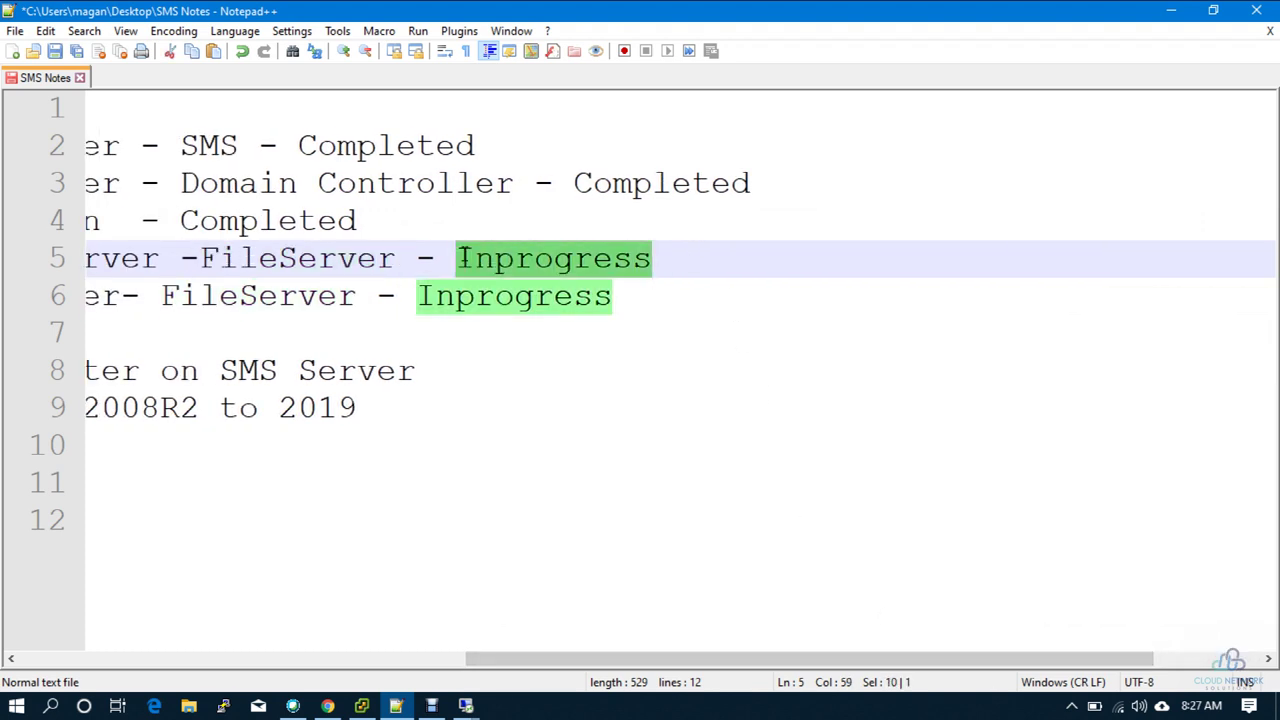
{"action": "type", "text": "C"}
{"action": "key", "text": "Down"}
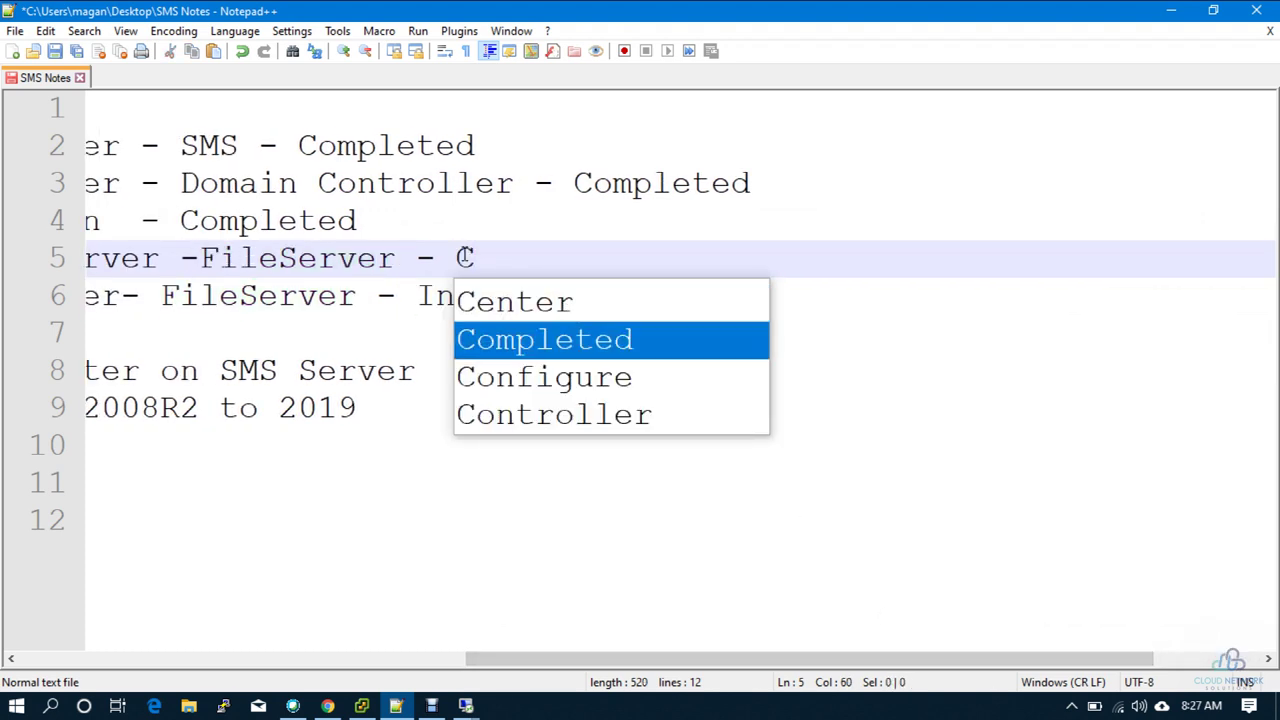
{"action": "key", "text": "Return"}
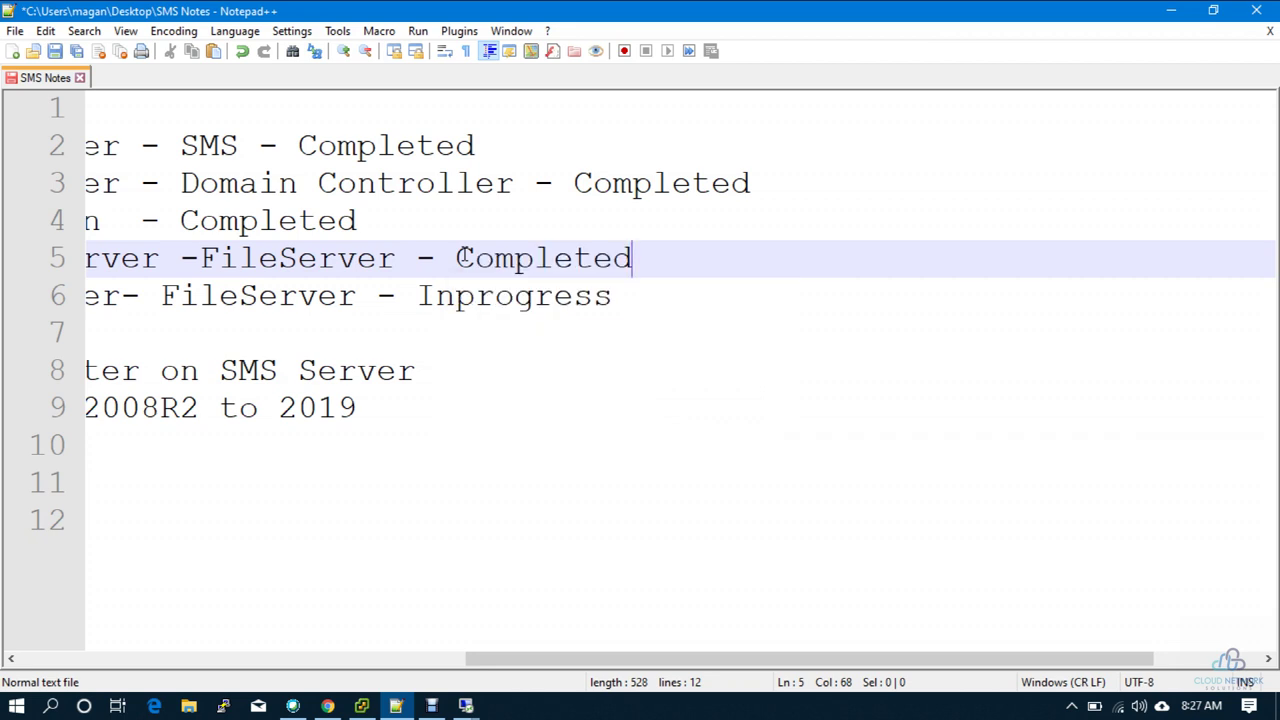
{"action": "key", "text": "ctrl+s"}
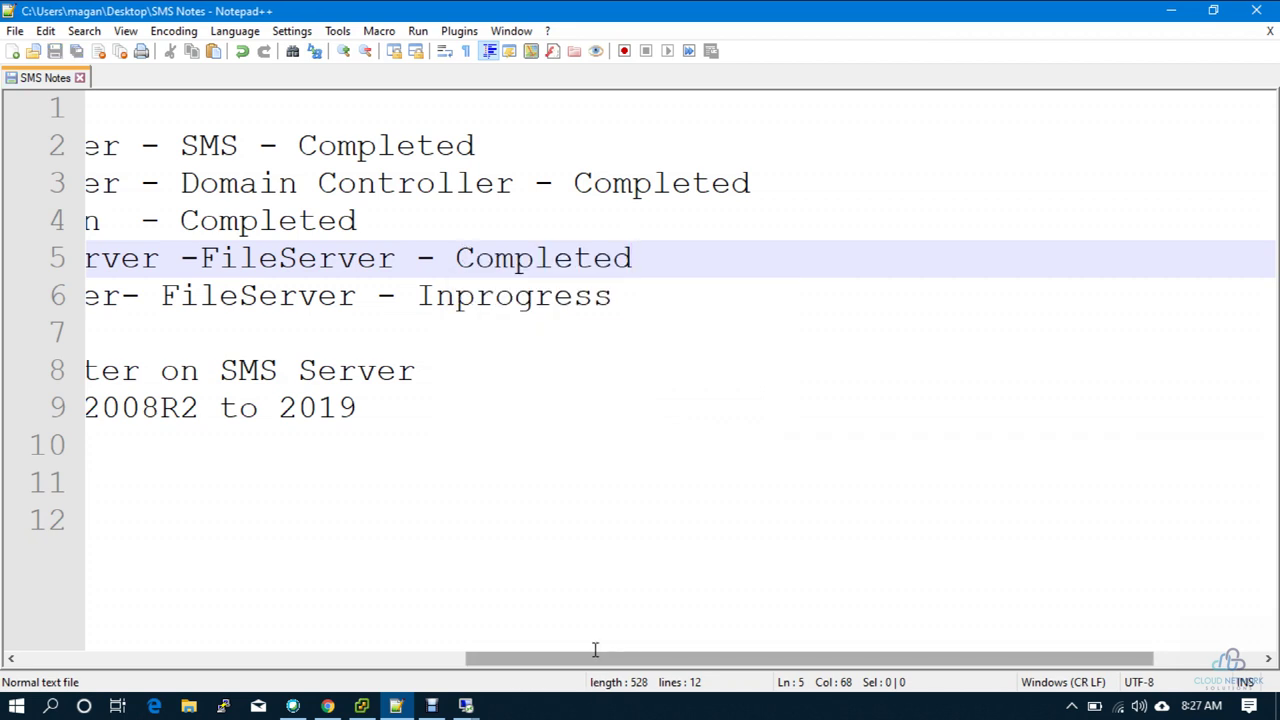
{"action": "left_click_drag", "start_coordinate": [594, 658], "coordinate": [128, 593]}
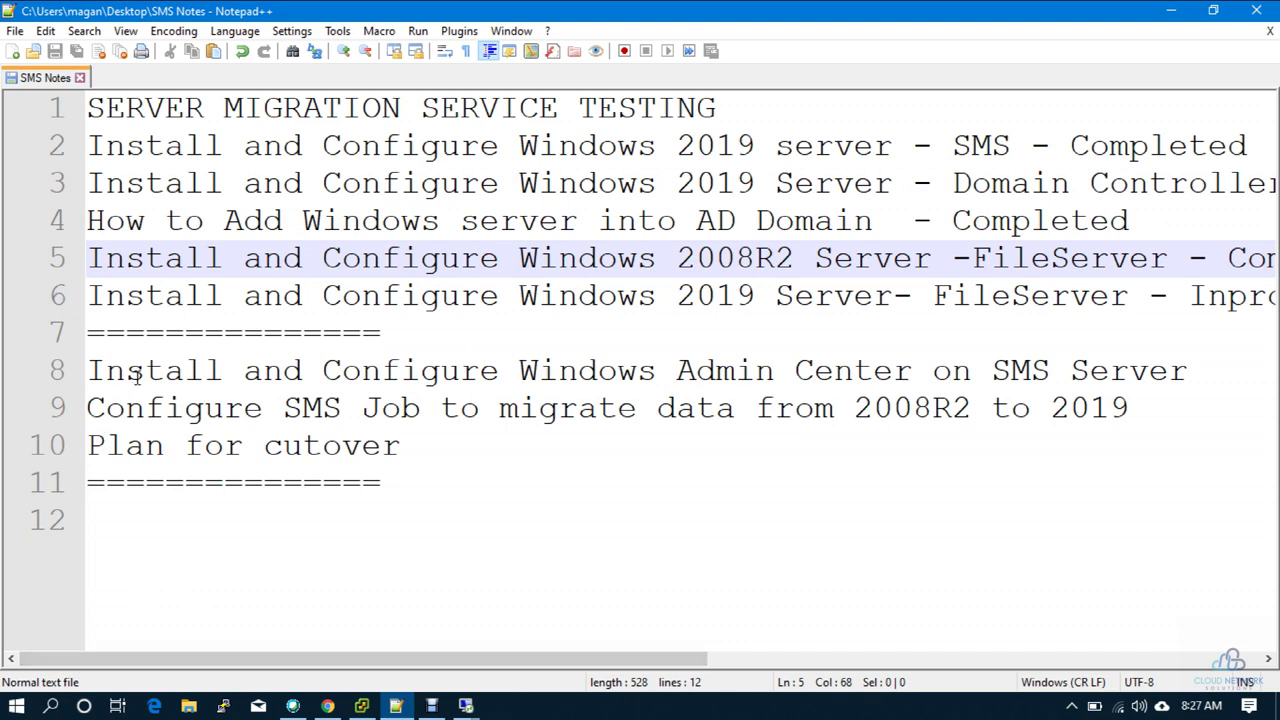